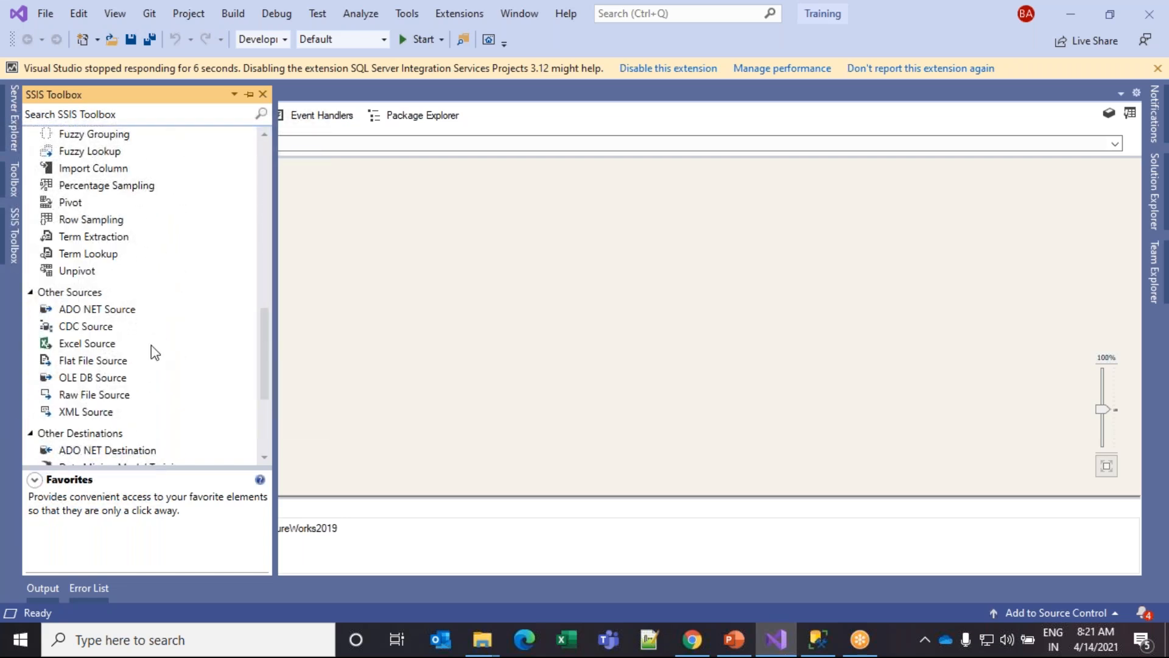
- Add a Flat File Source to the data flow and place it in the upper area of the canvas
{"action": "left_click", "coordinate": [50, 360]}
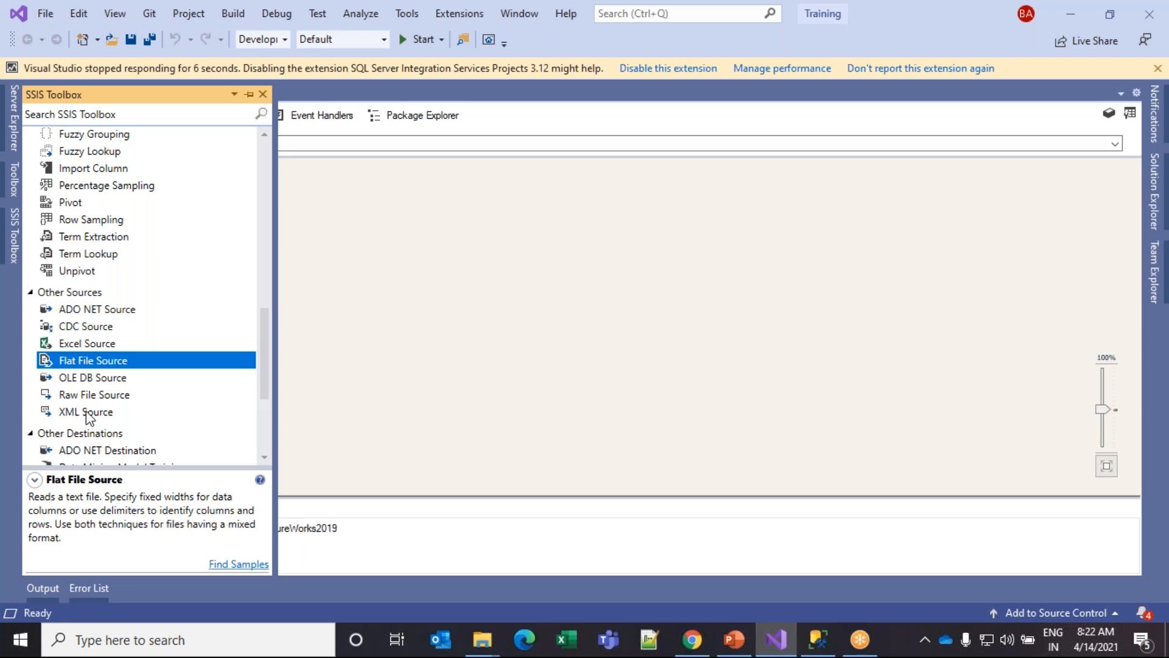
{"action": "left_click_drag", "start_coordinate": [88, 363], "coordinate": [369, 273]}
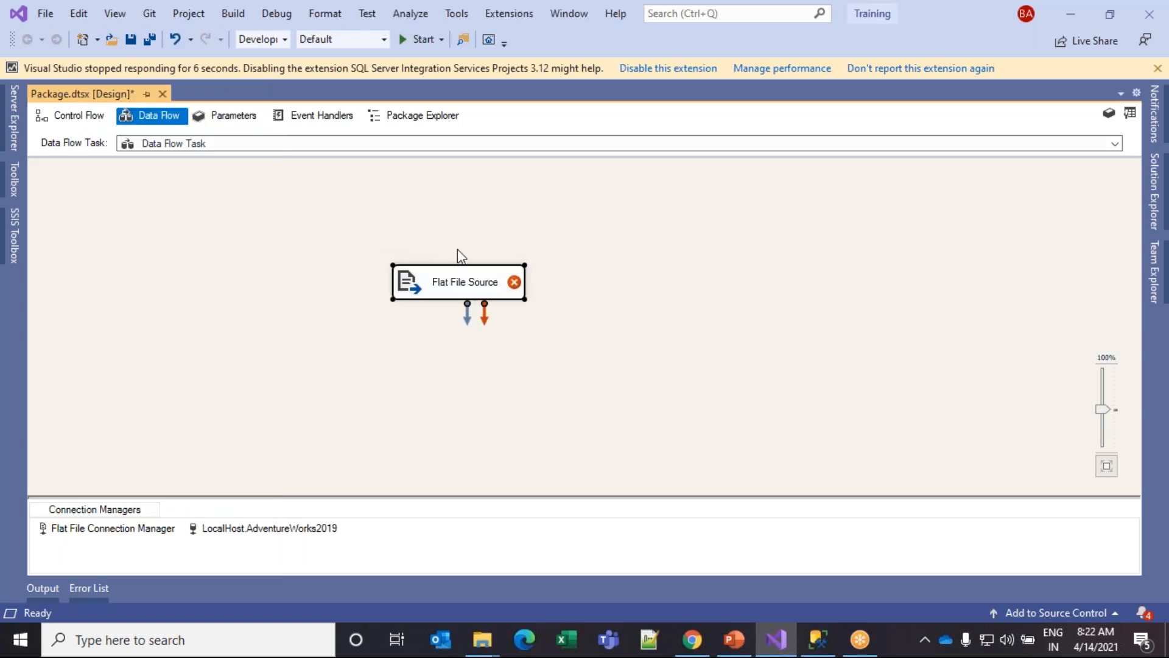
{"action": "left_click_drag", "start_coordinate": [431, 286], "coordinate": [320, 240]}
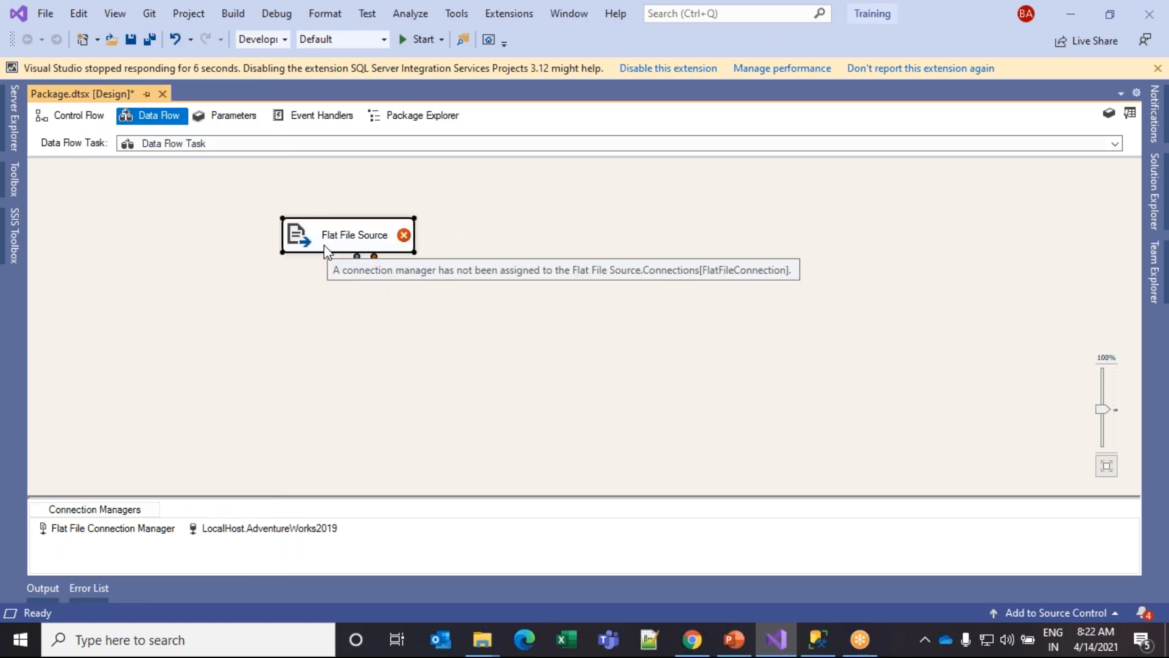
- Create a new flat file connection manager for the Flat File Source, using NewCustomers.txt from the MSBI Training folder
{"action": "double_click", "coordinate": [325, 249]}
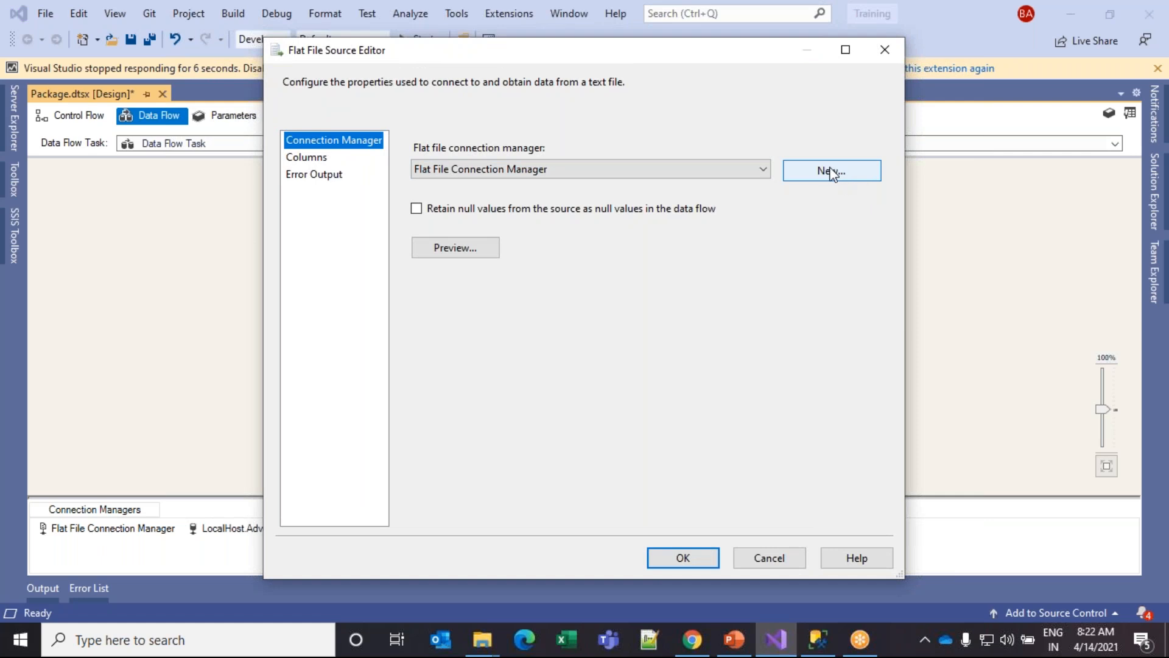
{"action": "left_click", "coordinate": [811, 172]}
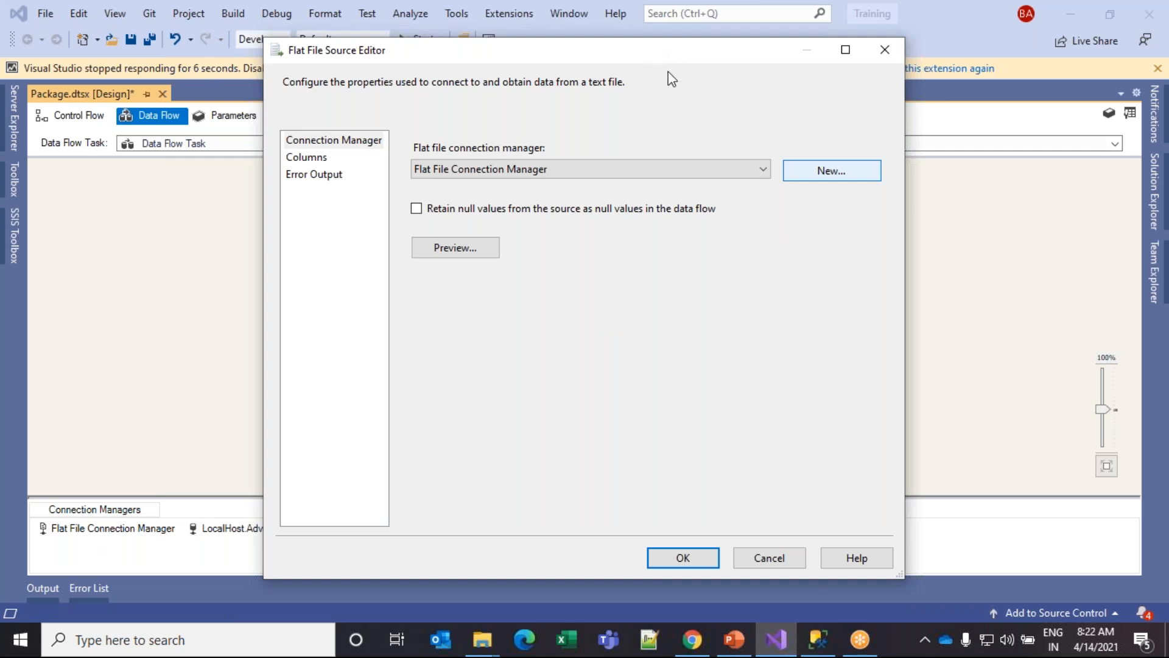
{"action": "mouse_move", "coordinate": [782, 643]}
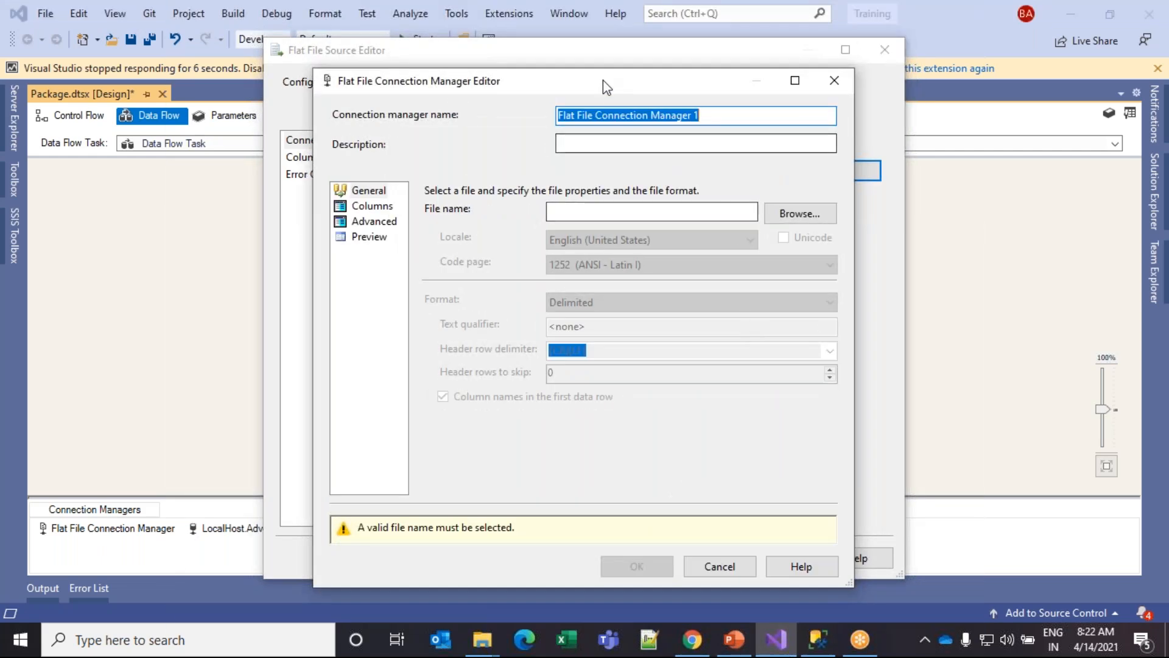
{"action": "left_click", "coordinate": [698, 114]}
{"action": "left_click", "coordinate": [798, 214]}
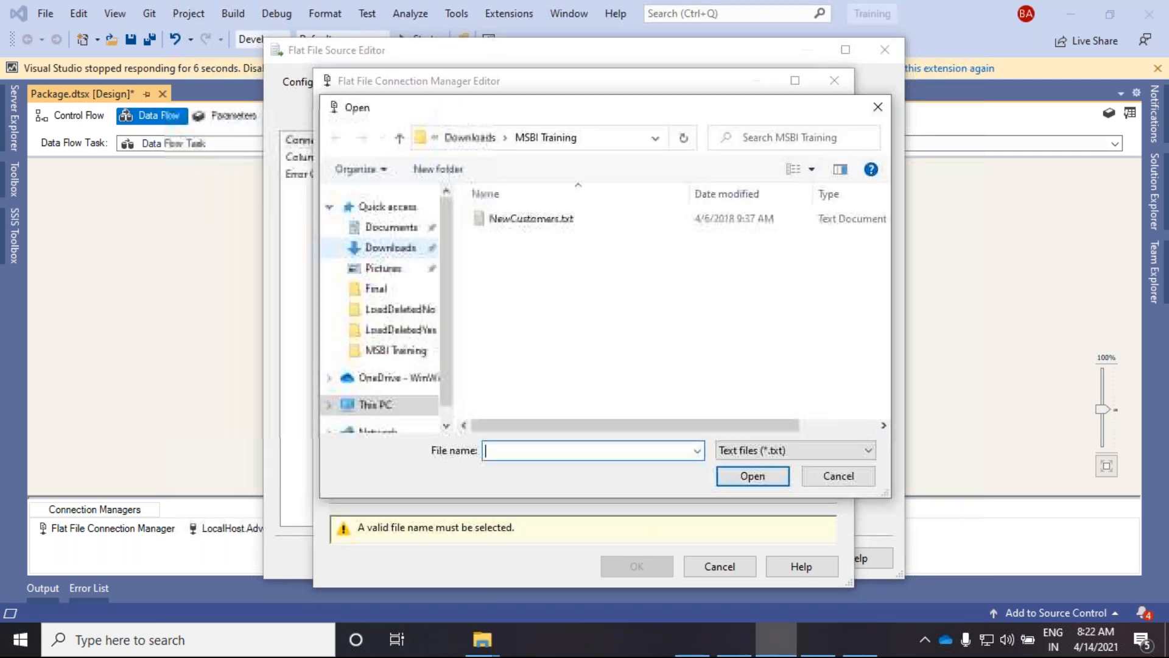
{"action": "left_click", "coordinate": [491, 223]}
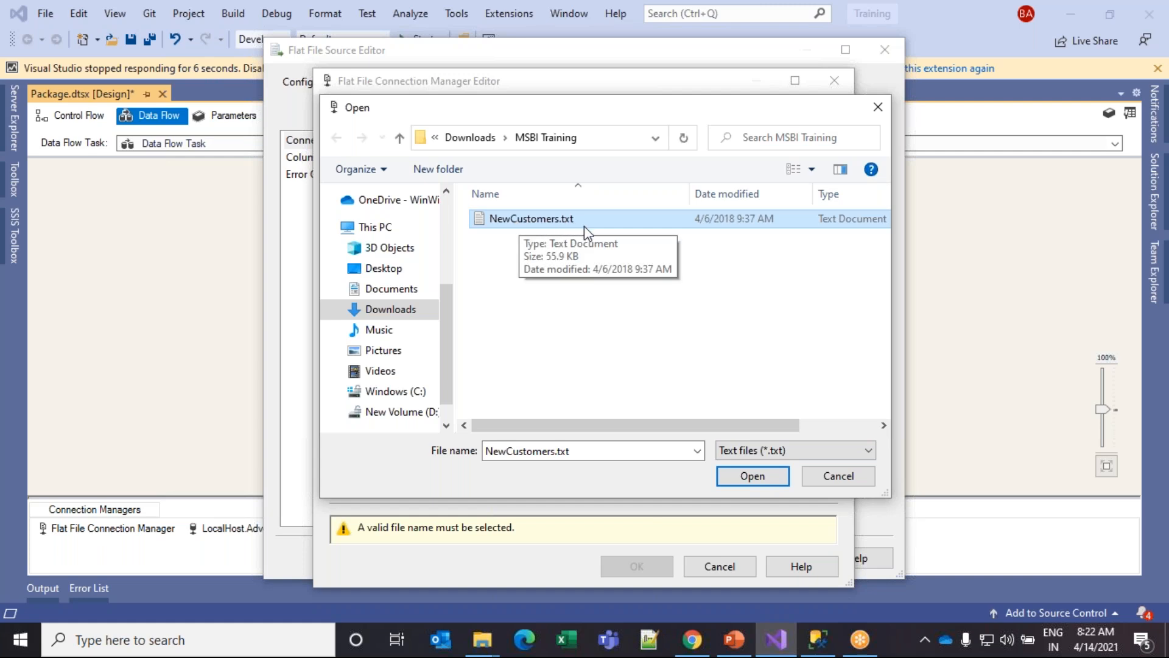
{"action": "left_click", "coordinate": [776, 476]}
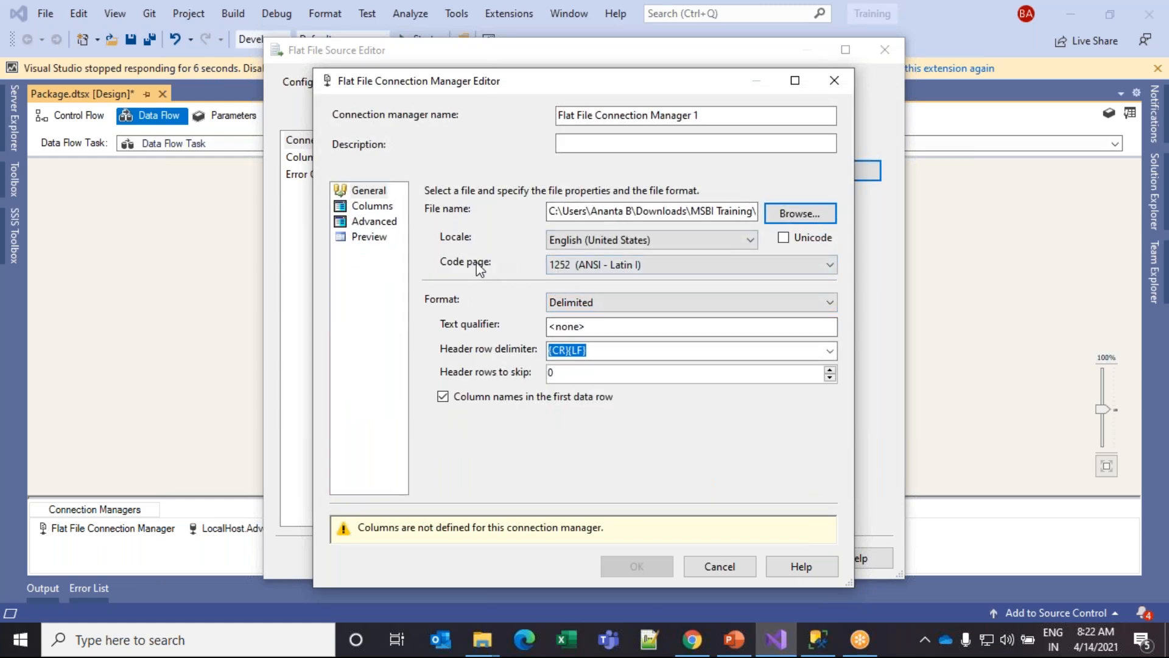
- Look through the code pages available for the flat file connection without changing the selection
{"action": "left_click", "coordinate": [583, 270]}
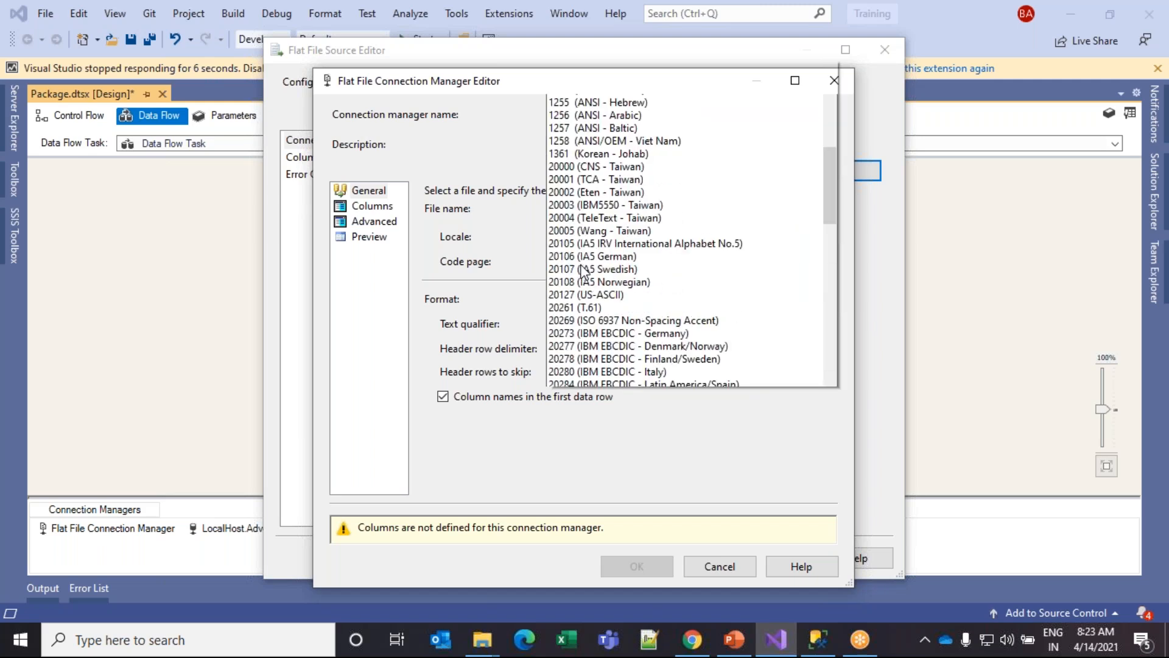
{"action": "mouse_move", "coordinate": [835, 110]}
{"action": "left_mouse_down"}
{"action": "mouse_move", "coordinate": [837, 38]}
{"action": "mouse_move", "coordinate": [831, 94]}
{"action": "left_mouse_up"}
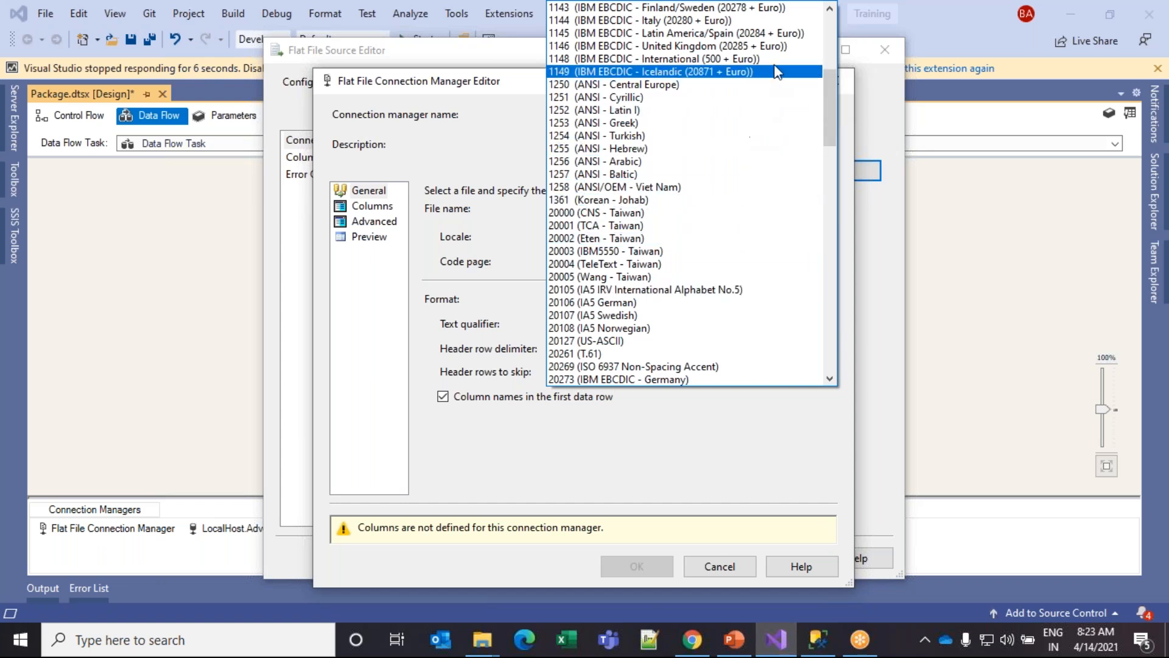
{"action": "left_click", "coordinate": [847, 119]}
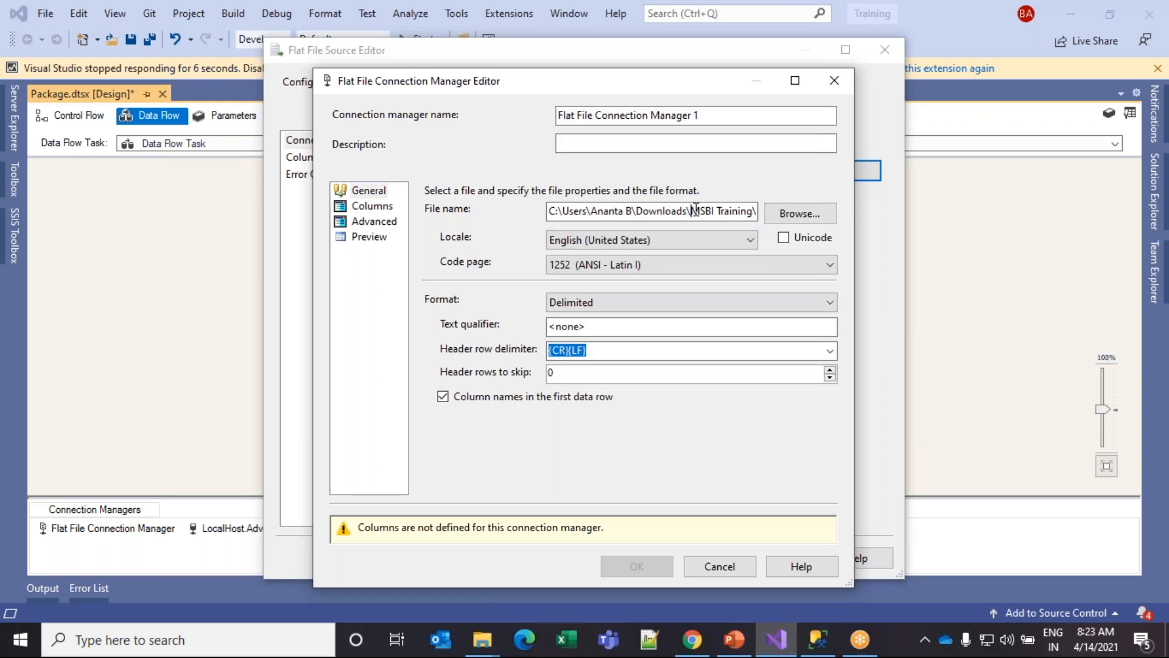
- Examine the end of the selected source file's path in the connection settings
{"action": "key", "text": "Right"}
{"action": "key", "text": "Right"}
{"action": "key", "text": "Right"}
{"action": "key", "text": "Right"}
{"action": "key", "text": "Right"}
{"action": "key", "text": "Right"}
{"action": "key", "text": "Right"}
{"action": "key", "text": "Right"}
{"action": "key", "text": "Right"}
{"action": "key", "text": "Right"}
{"action": "key", "text": "Right"}
{"action": "key", "text": "Right"}
{"action": "key", "text": "Right"}
{"action": "key", "text": "Right"}
{"action": "key", "text": "Right"}
{"action": "key", "text": "Right"}
{"action": "key", "text": "Right"}
{"action": "key", "text": "Right"}
{"action": "key", "text": "Right"}
{"action": "key", "text": "Right"}
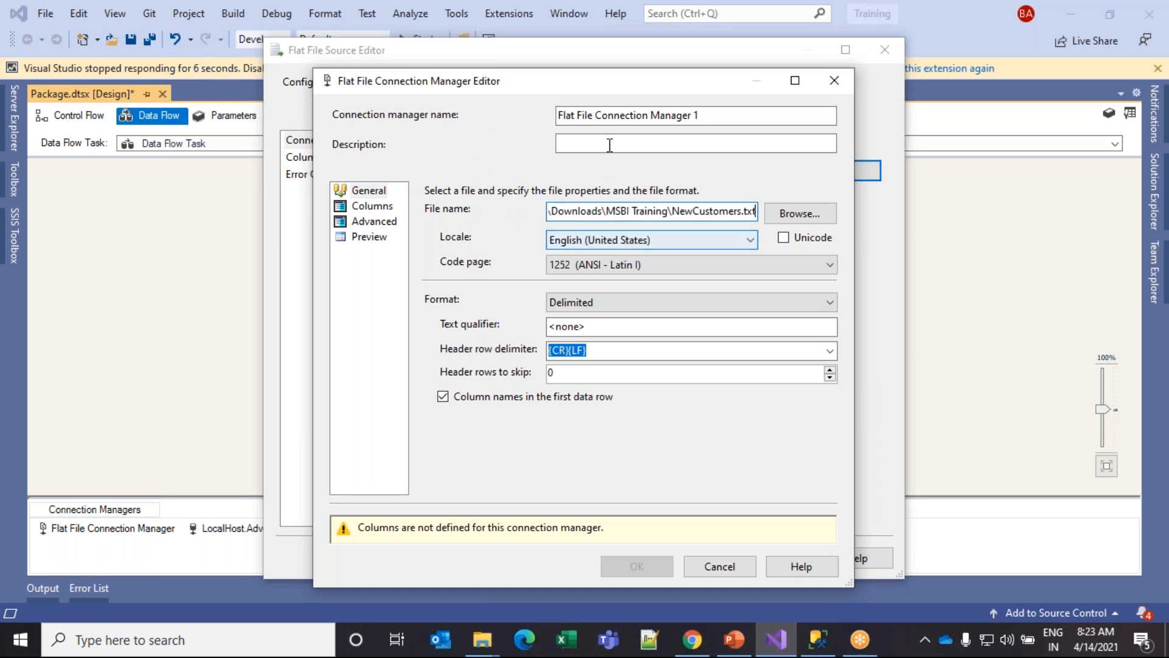
- Set the flat file connection's code page to 65001 (UTF-8) and look through the other code pages
{"action": "left_click", "coordinate": [594, 269]}
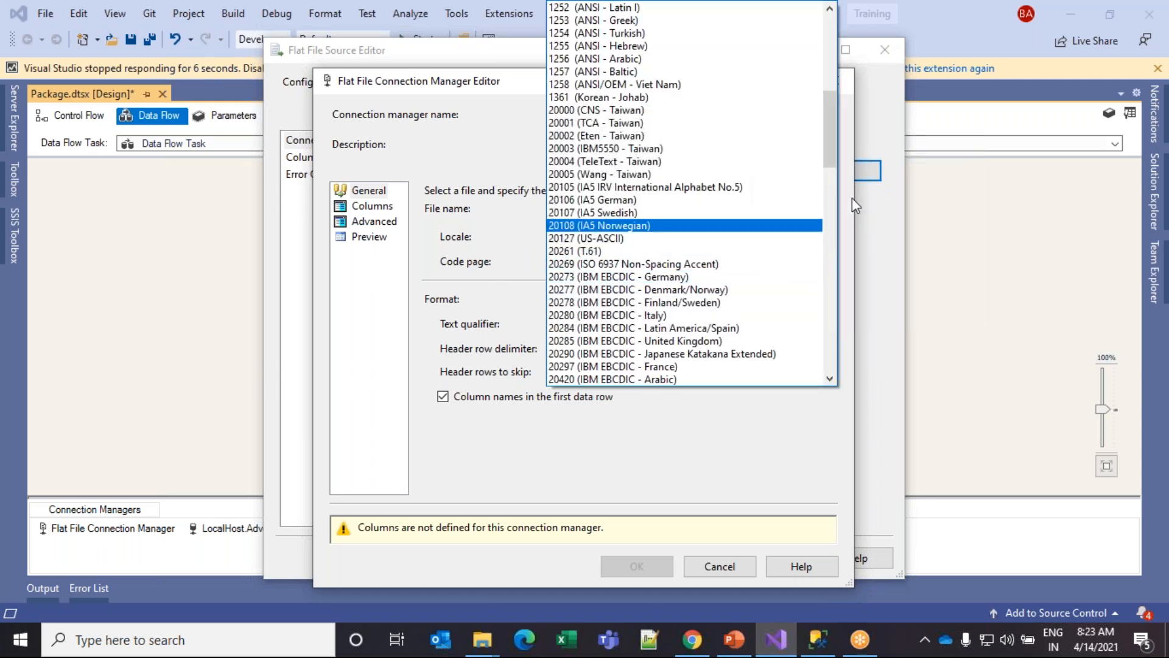
{"action": "left_click_drag", "start_coordinate": [832, 147], "coordinate": [816, 320]}
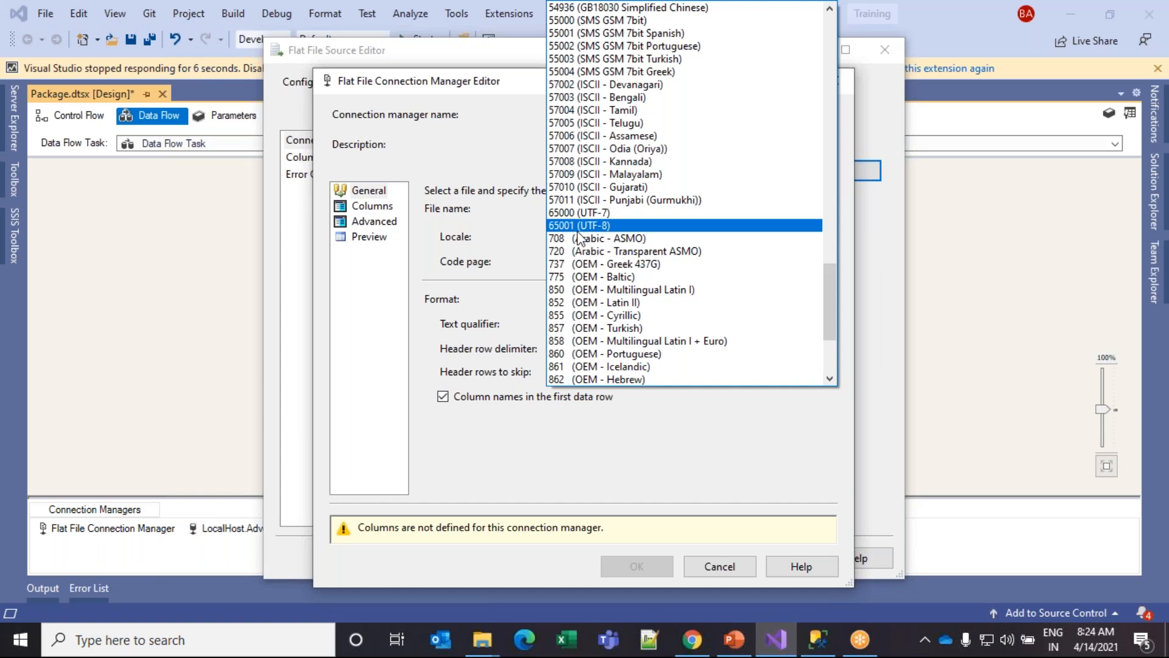
{"action": "left_click", "coordinate": [567, 229]}
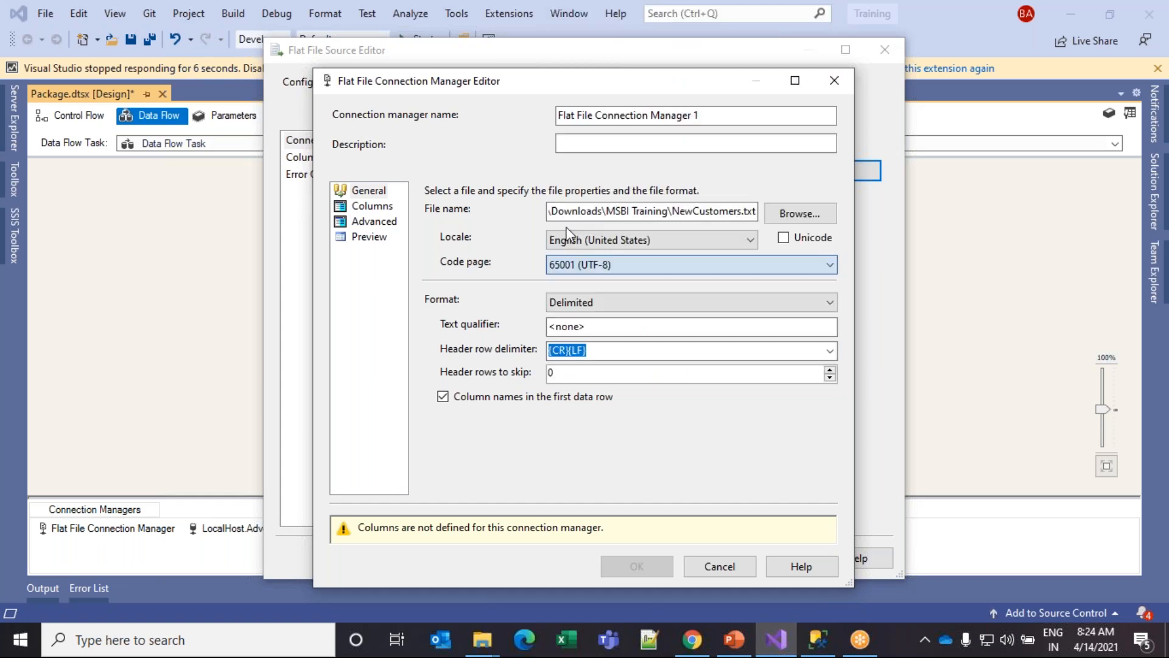
{"action": "left_click", "coordinate": [570, 269]}
{"action": "left_click_drag", "start_coordinate": [828, 306], "coordinate": [844, 37]}
{"action": "left_click", "coordinate": [879, 140]}
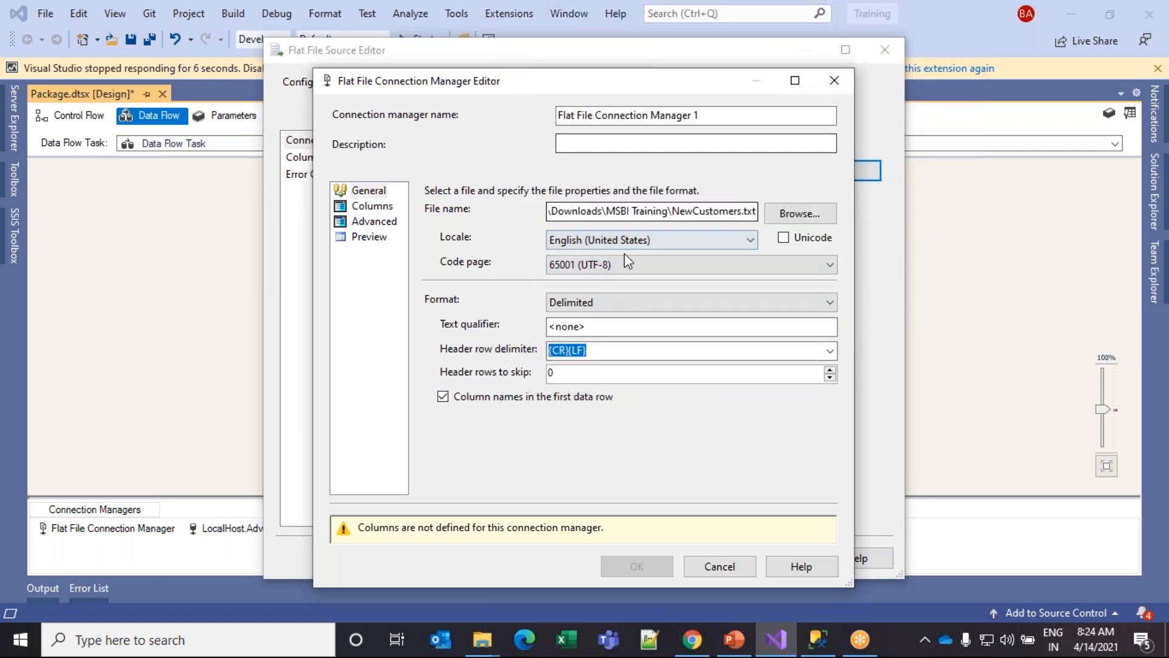
- Set the code page back to 1252 (ANSI - Latin I)
{"action": "left_click", "coordinate": [618, 269]}
{"action": "left_click_drag", "start_coordinate": [835, 313], "coordinate": [831, 7]}
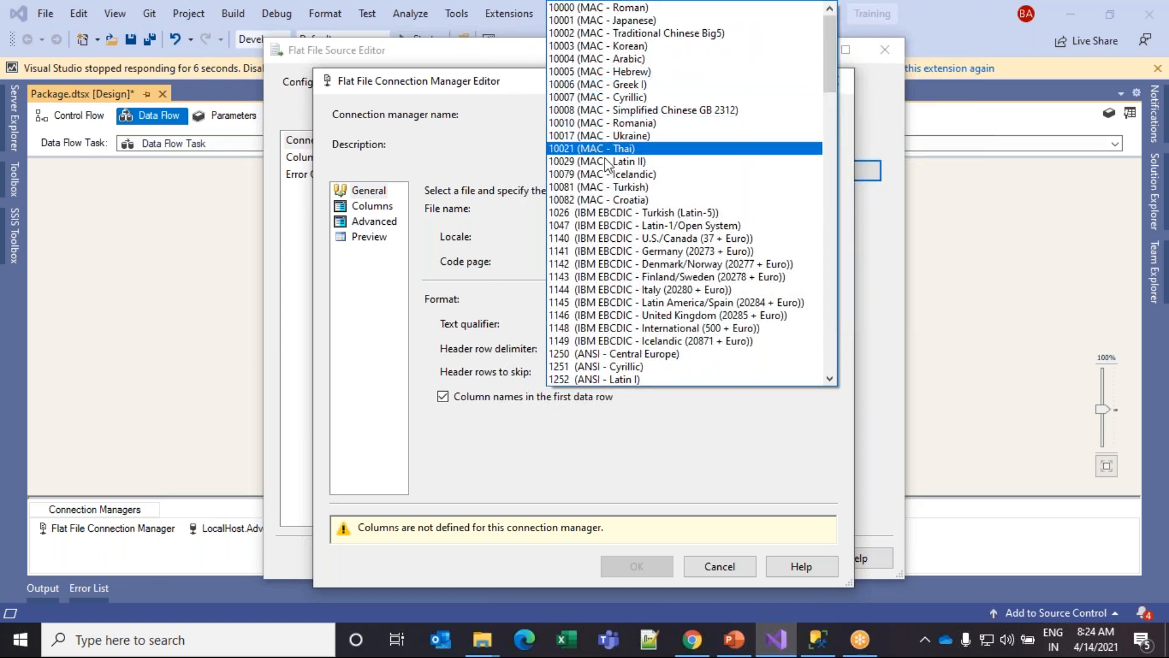
{"action": "left_click", "coordinate": [564, 379]}
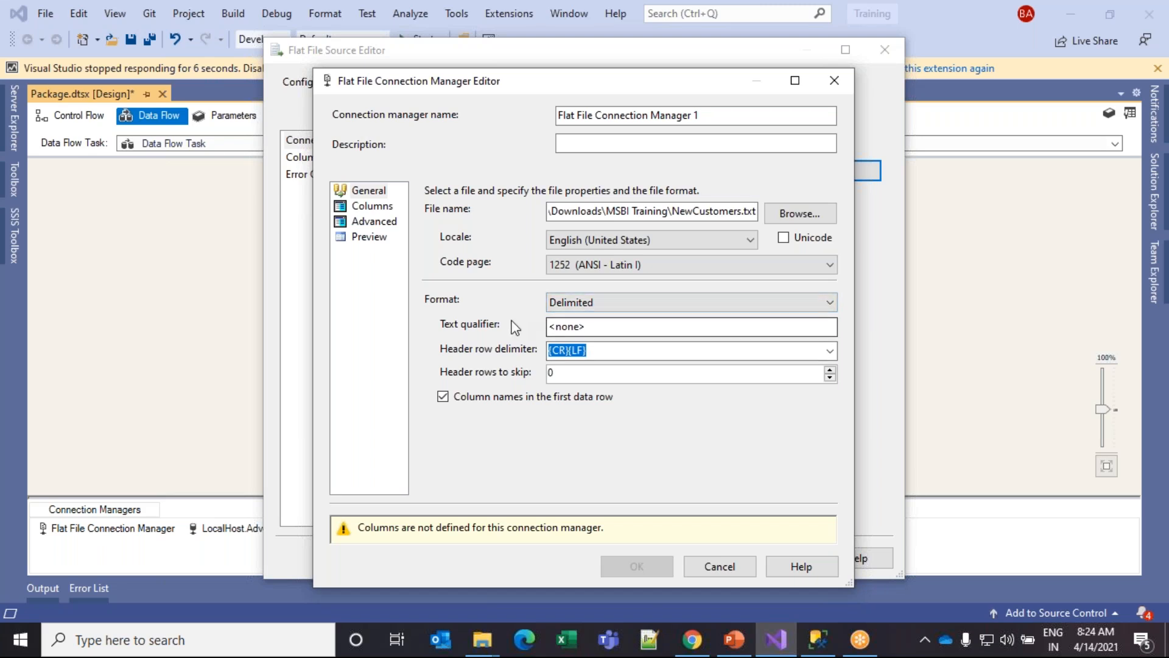
- Replace the <none> text qualifier with a double quotation mark (")
{"action": "left_click", "coordinate": [598, 325]}
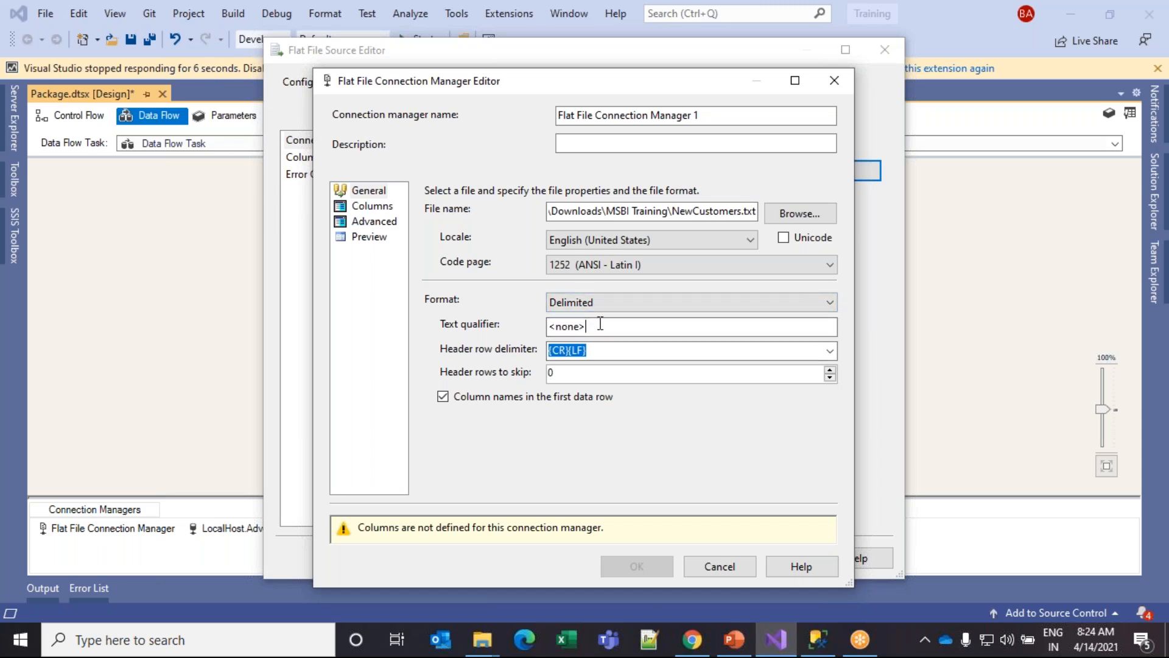
{"action": "key", "text": "BackSpace"}
{"action": "key", "text": "BackSpace"}
{"action": "key", "text": "BackSpace"}
{"action": "key", "text": "BackSpace"}
{"action": "key", "text": "BackSpace"}
{"action": "key", "text": "BackSpace"}
{"action": "type", "text": "\""}
{"action": "key", "text": "BackSpace"}
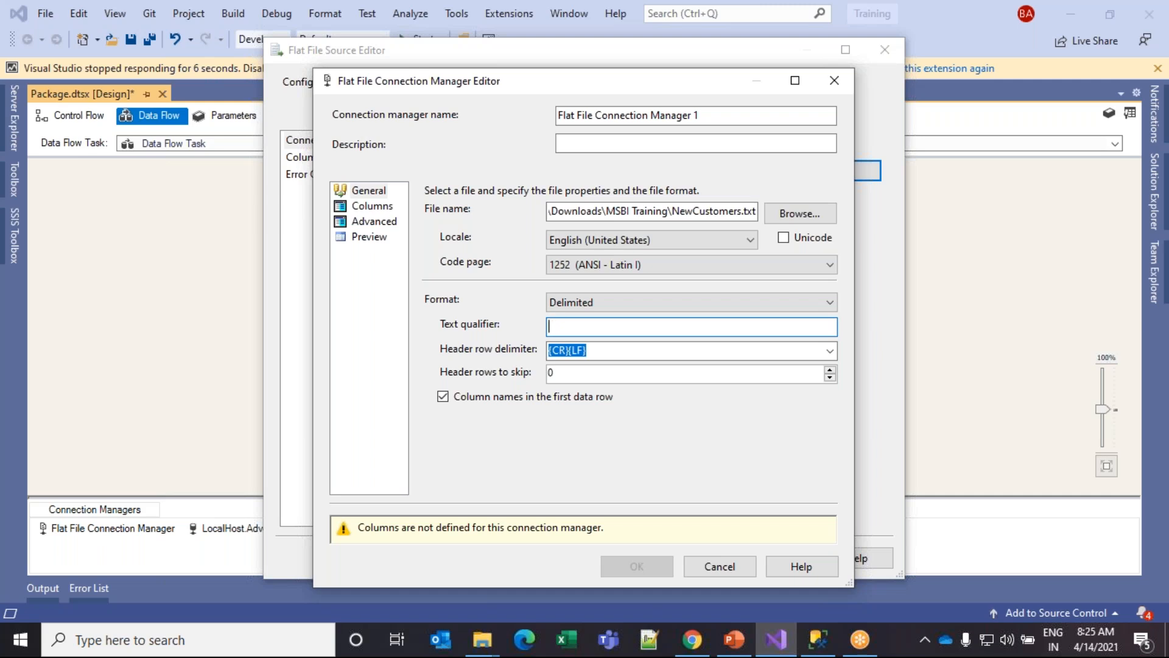
{"action": "type", "text": "\""}
- Keep the column names in the first data row enabled and open the file's column delimiter settings with the row preview
{"action": "left_click", "coordinate": [385, 209]}
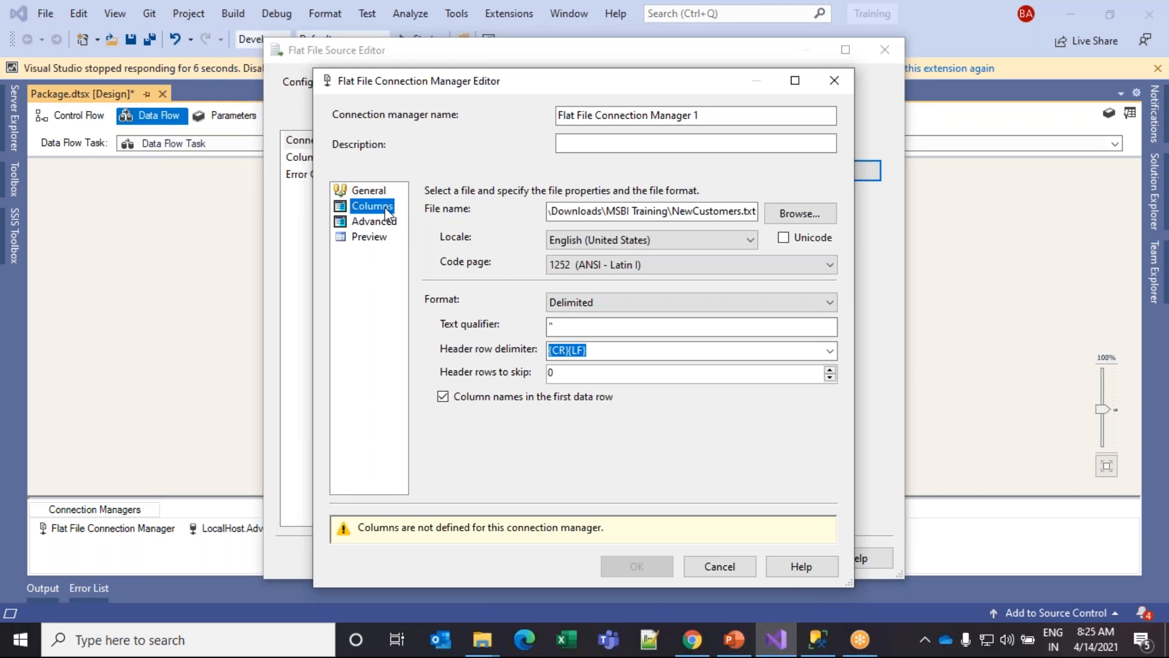
{"action": "left_click", "coordinate": [443, 398]}
{"action": "left_click", "coordinate": [443, 397]}
{"action": "left_click", "coordinate": [360, 207]}
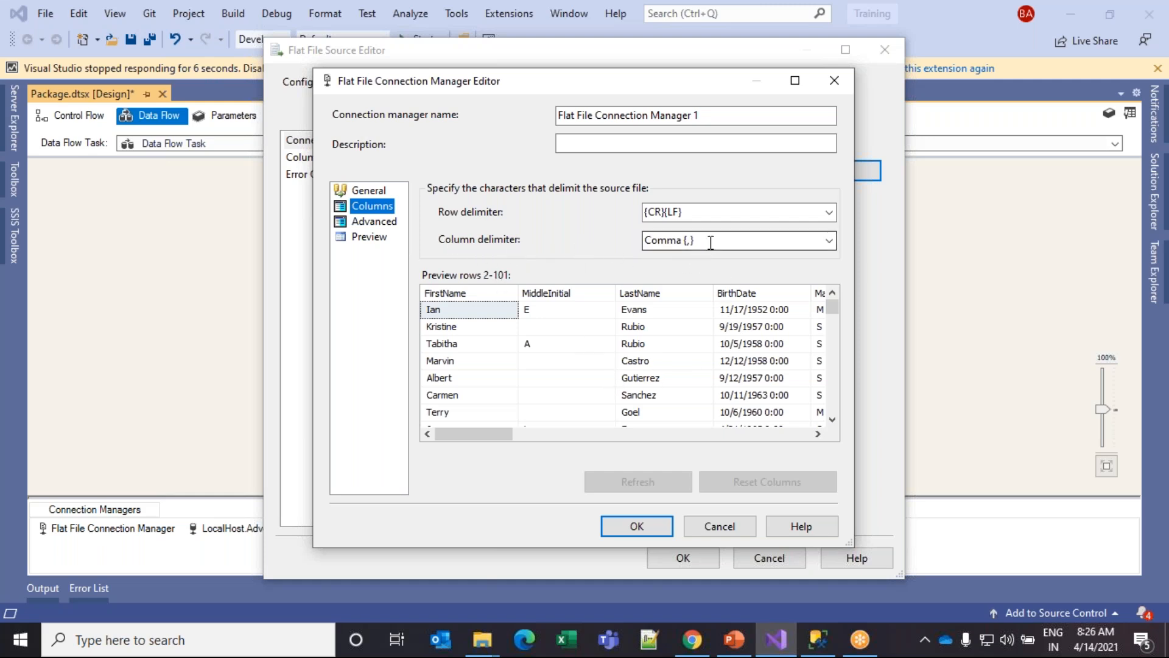
- Try Semicolon {;} as the column delimiter, switch back to Comma {,} and refresh the preview
{"action": "left_click", "coordinate": [829, 241]}
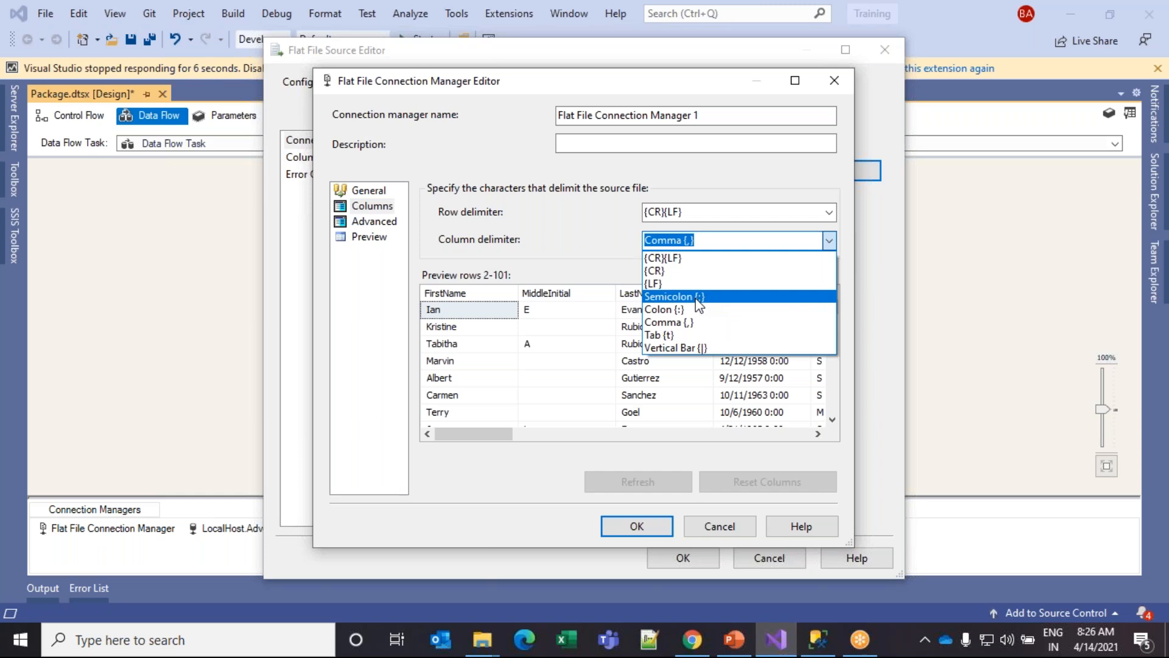
{"action": "left_click", "coordinate": [698, 297]}
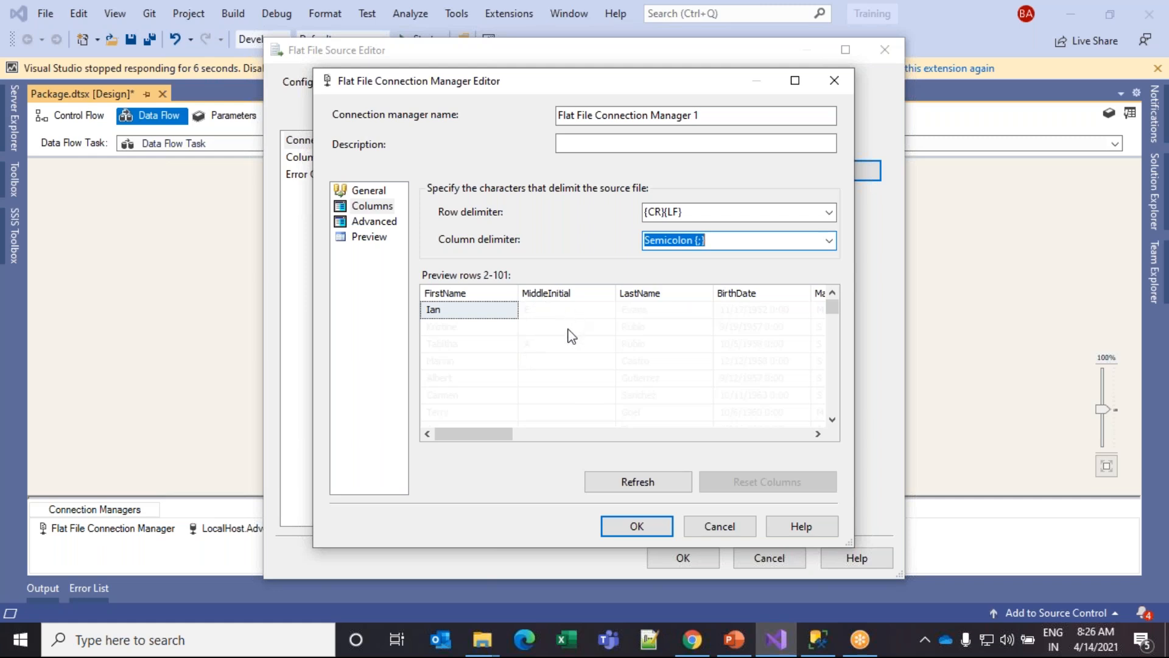
{"action": "left_click", "coordinate": [829, 241]}
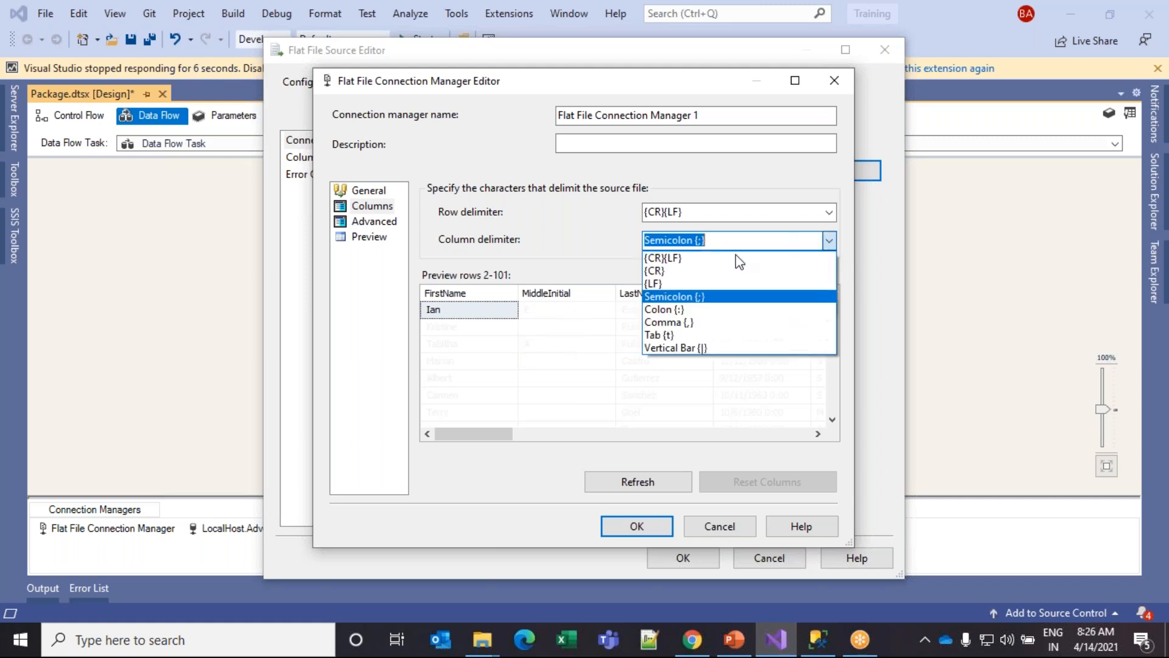
{"action": "left_click", "coordinate": [660, 321]}
{"action": "left_click", "coordinate": [638, 480]}
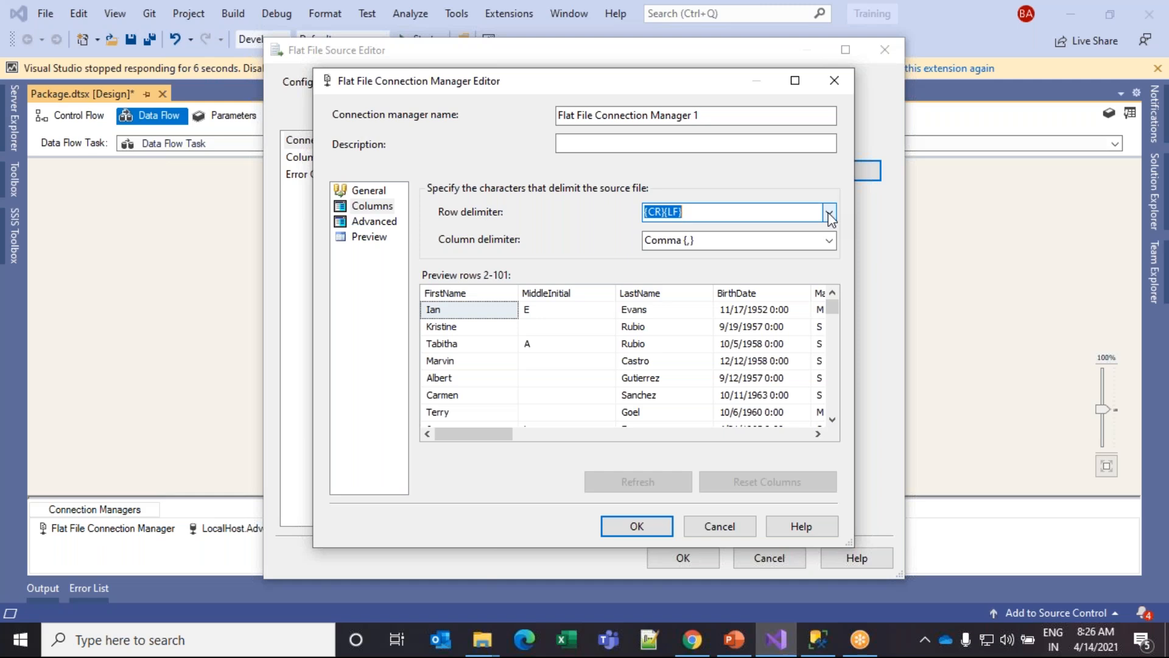
- Examine the row and column delimiters chosen for the source file
{"action": "left_click", "coordinate": [693, 210]}
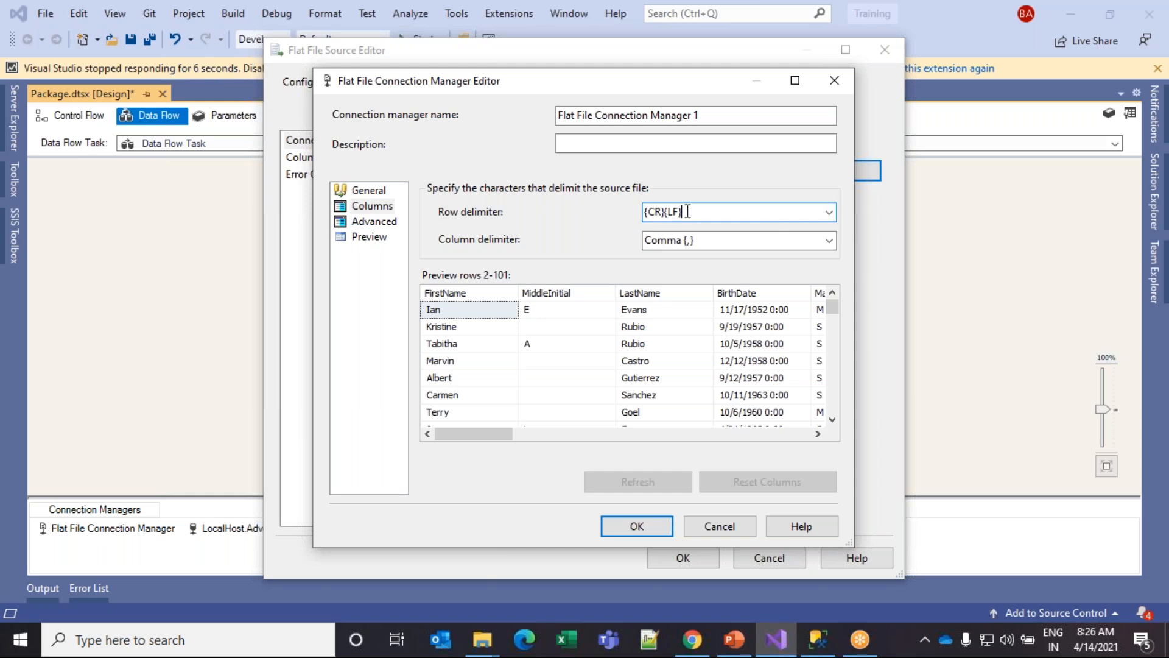
{"action": "left_click_drag", "start_coordinate": [696, 78], "coordinate": [675, 46]}
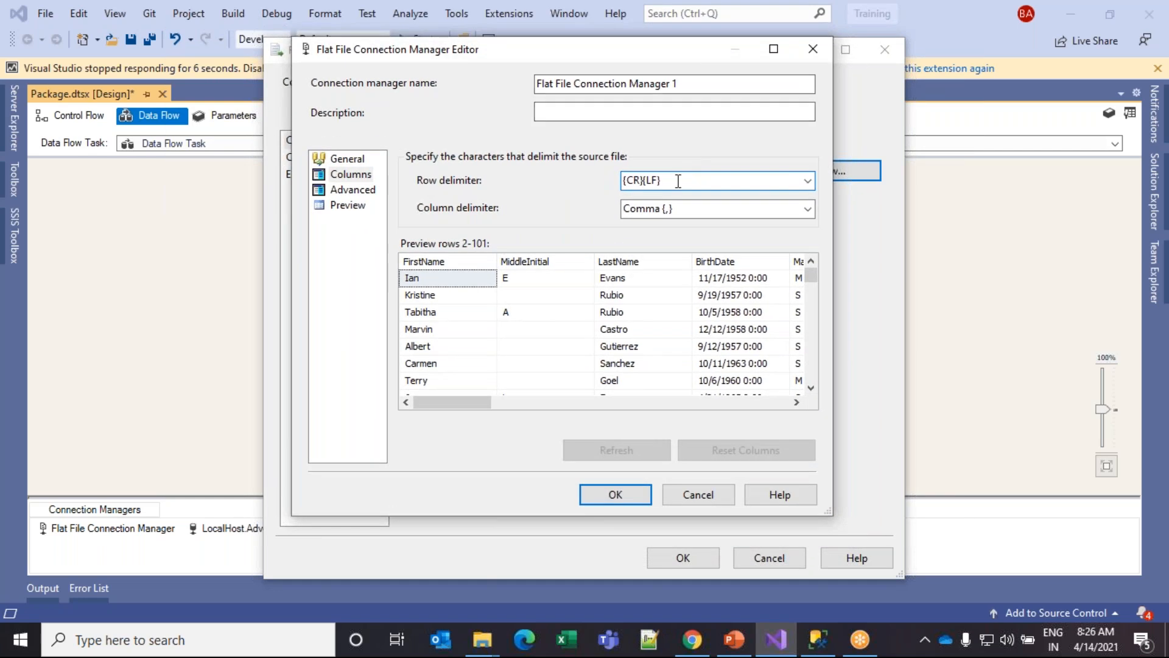
{"action": "left_click", "coordinate": [683, 208]}
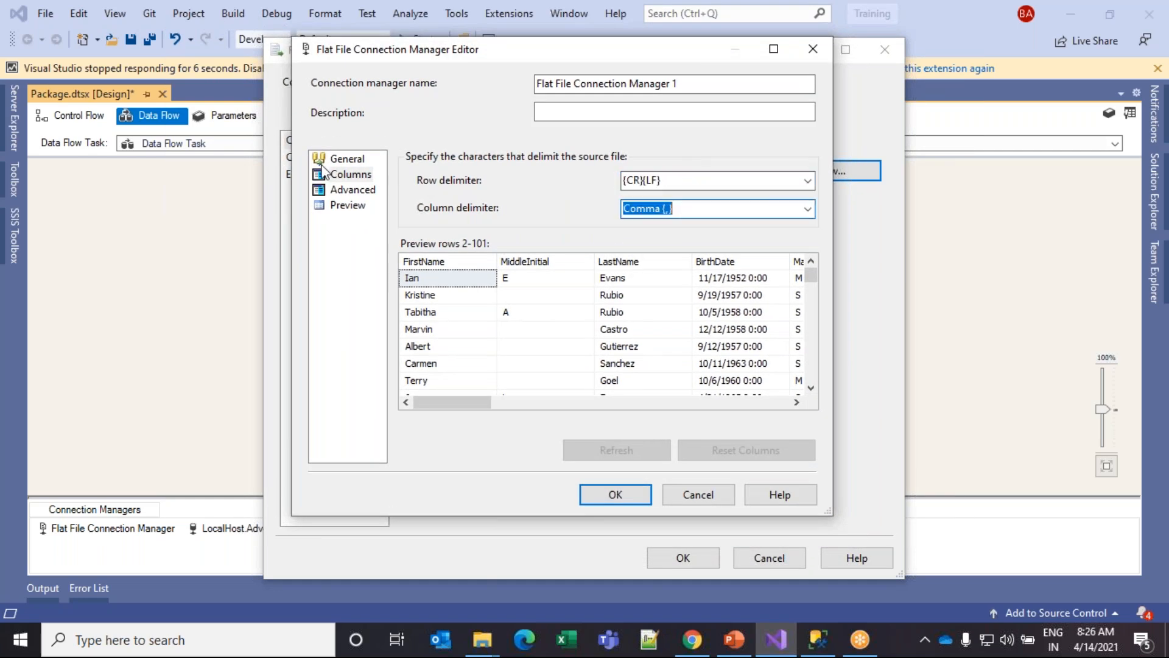
- Examine the advanced properties of the source columns, from FirstName through NumberChildrenAtHome
{"action": "left_click", "coordinate": [350, 189]}
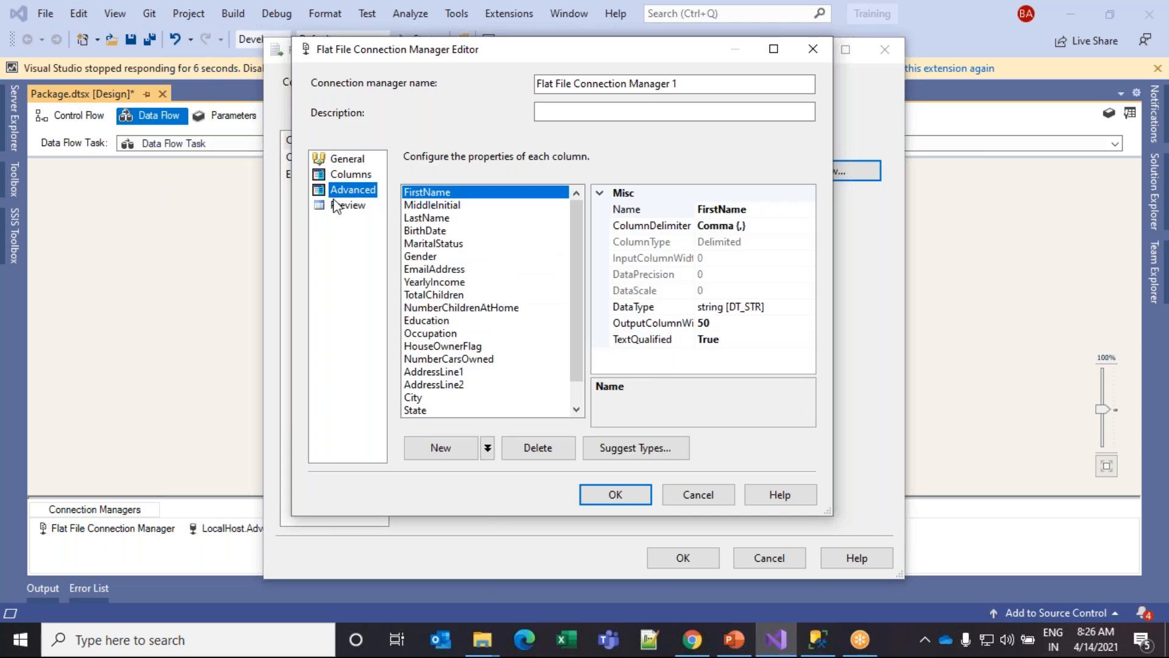
{"action": "left_click", "coordinate": [436, 206]}
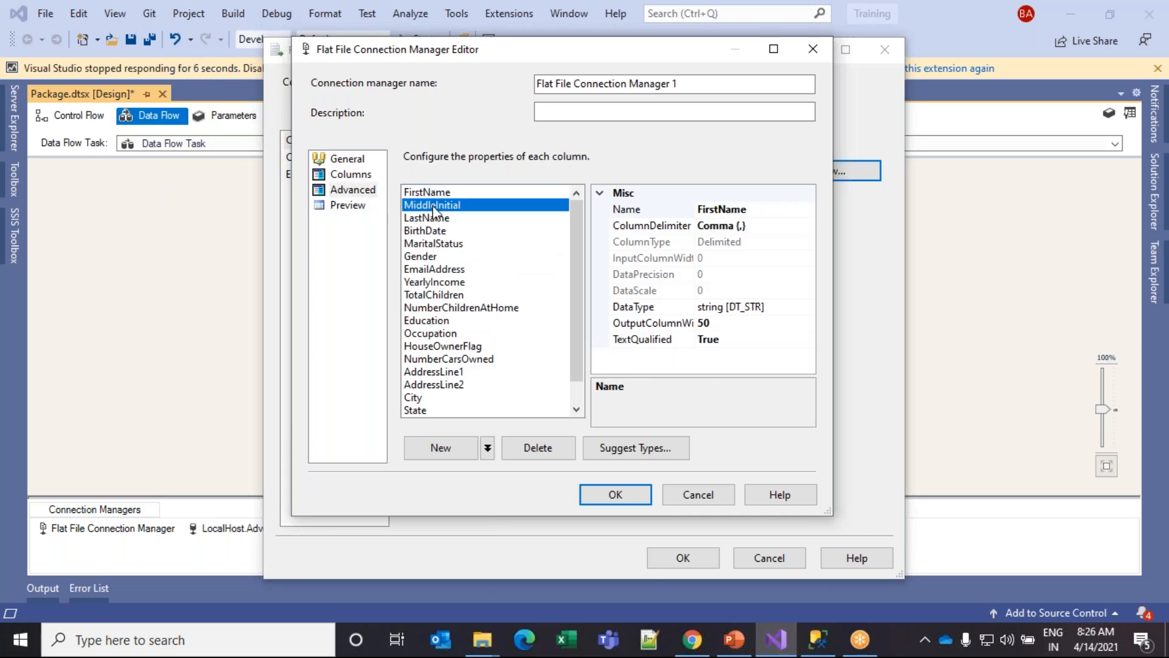
{"action": "left_click", "coordinate": [435, 218]}
{"action": "left_click", "coordinate": [435, 231]}
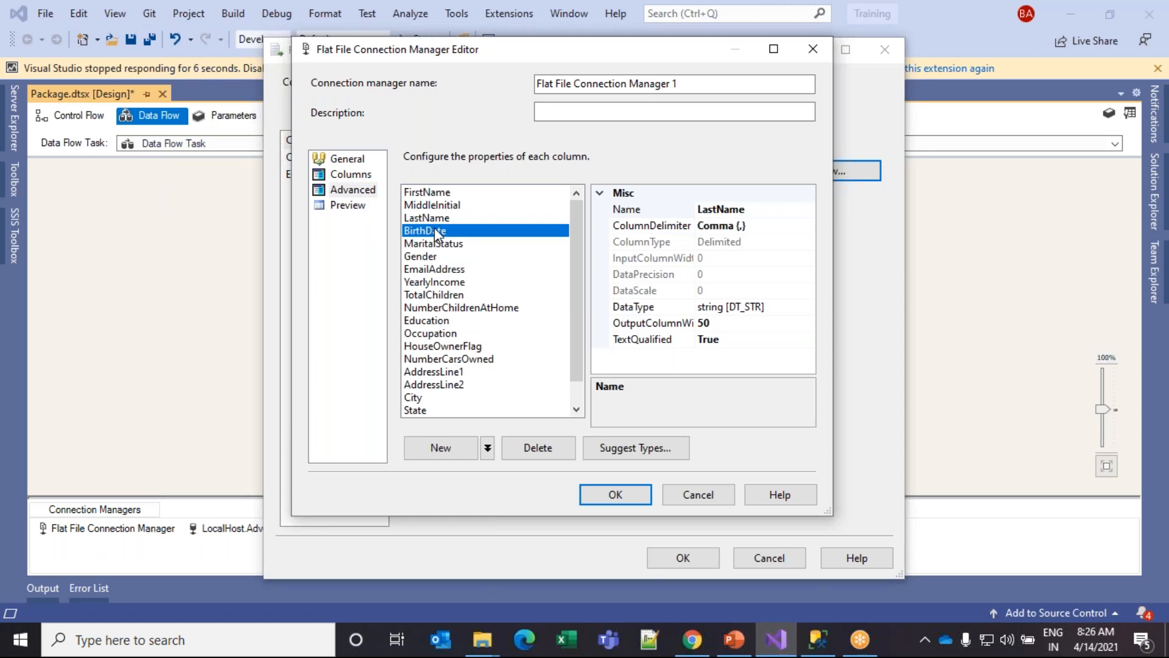
{"action": "left_click", "coordinate": [437, 244]}
{"action": "left_click", "coordinate": [437, 257]}
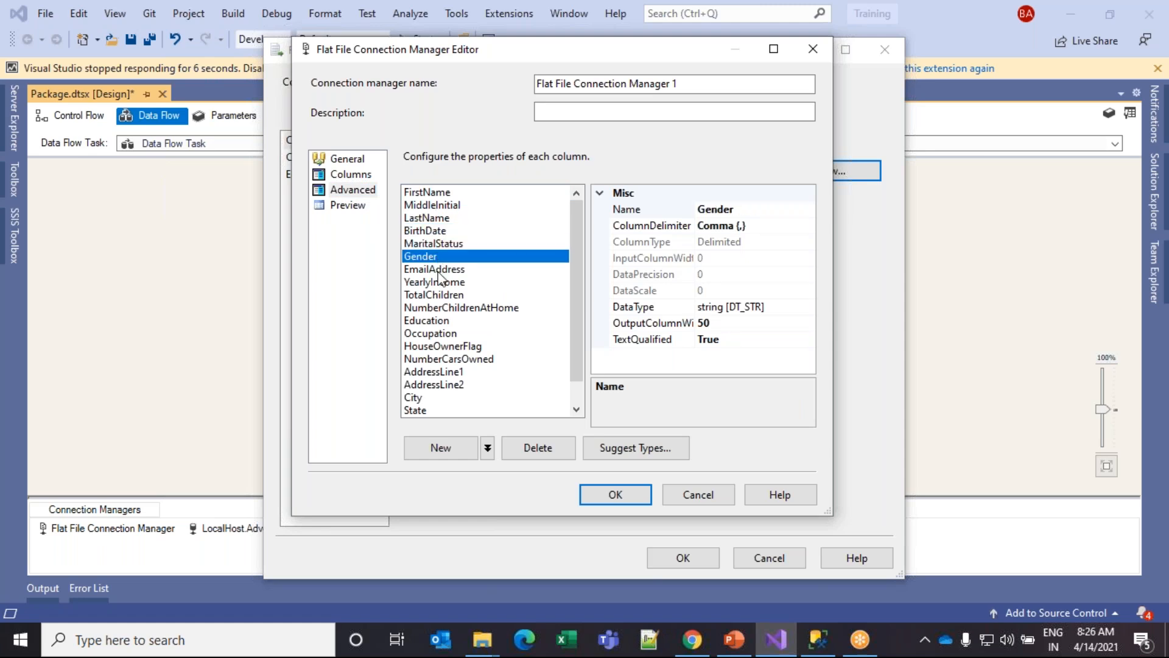
{"action": "left_click", "coordinate": [439, 269]}
{"action": "left_click", "coordinate": [442, 295]}
{"action": "left_click", "coordinate": [444, 307]}
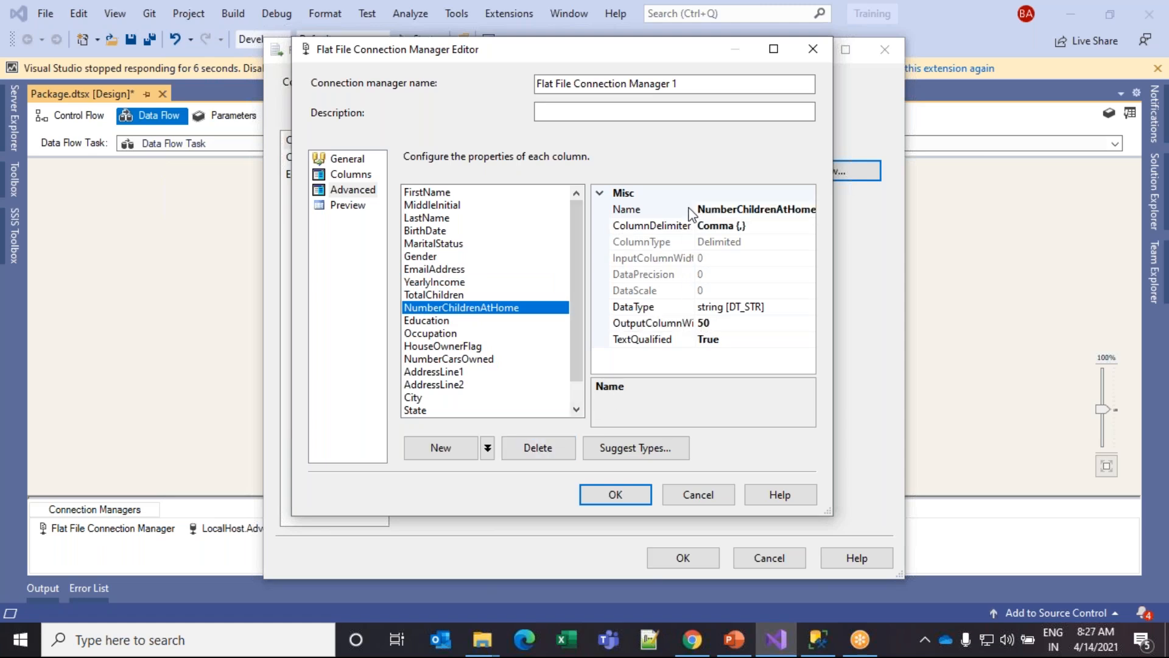
- Widen the property name column and try TextQualified as False for NumberChildrenAtHome, ending with it set to True
{"action": "left_click_drag", "start_coordinate": [693, 210], "coordinate": [717, 227]}
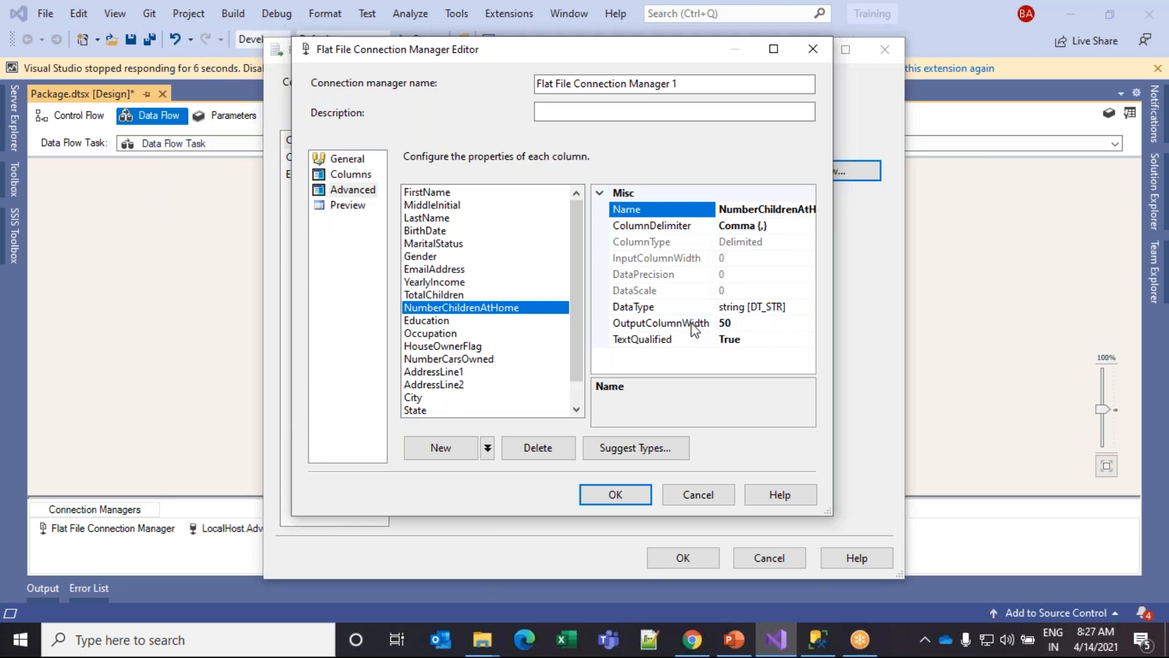
{"action": "left_click", "coordinate": [744, 322]}
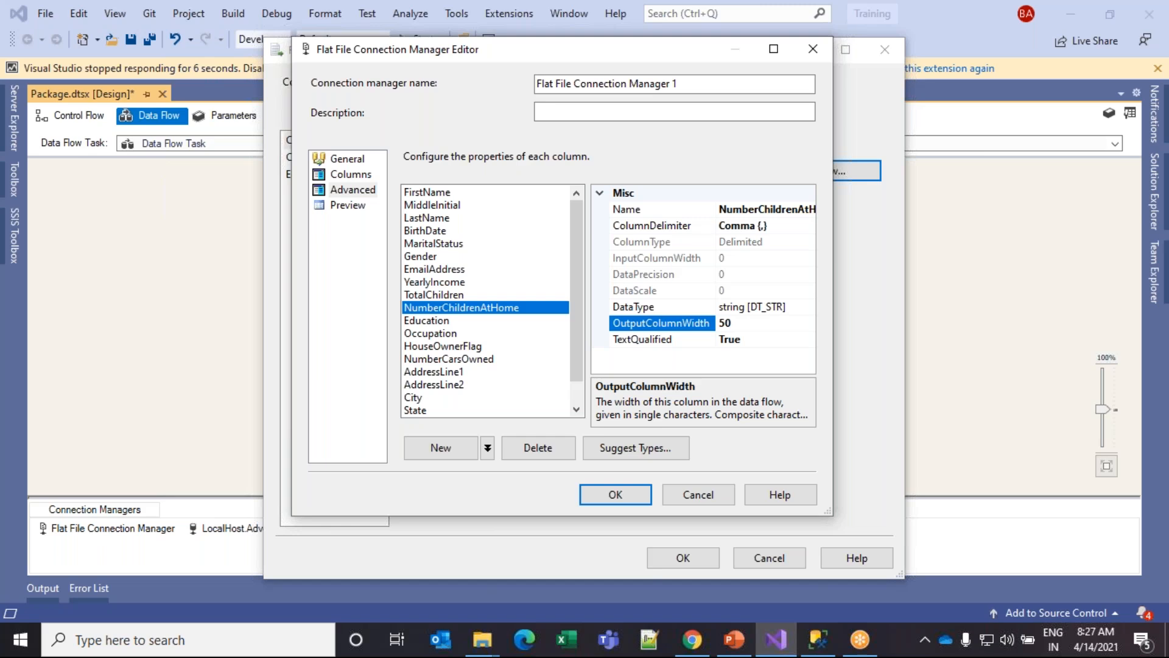
{"action": "left_click", "coordinate": [688, 340]}
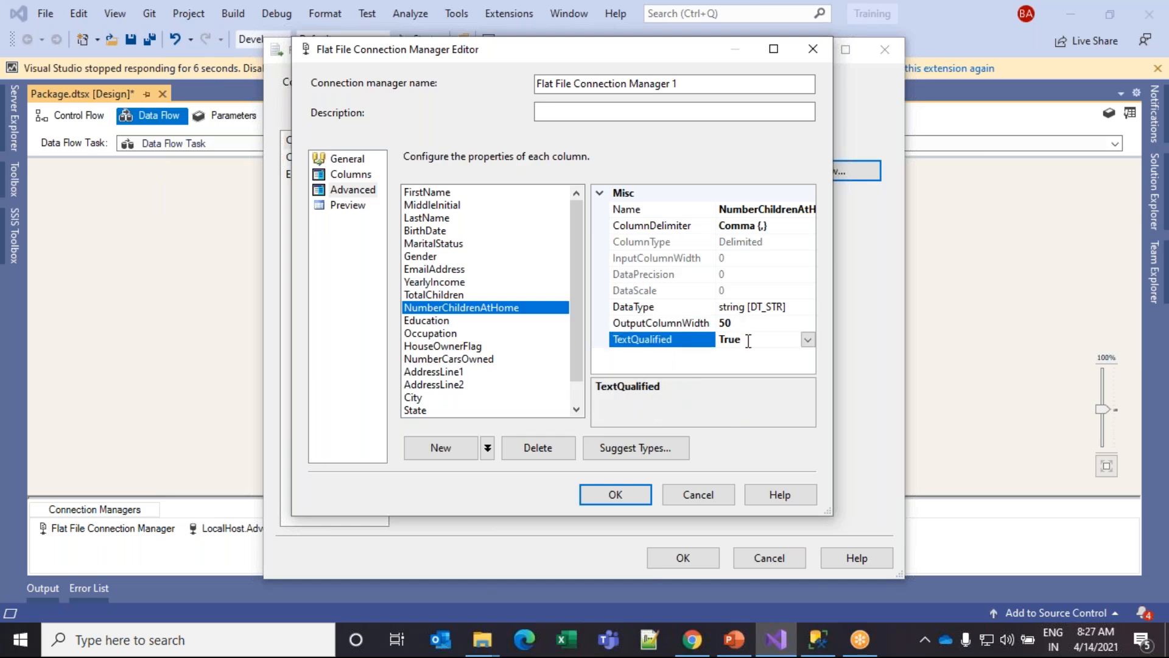
{"action": "left_click", "coordinate": [808, 339]}
{"action": "left_click", "coordinate": [745, 372]}
{"action": "left_click", "coordinate": [807, 340]}
{"action": "left_click", "coordinate": [762, 355]}
{"action": "left_click", "coordinate": [808, 339]}
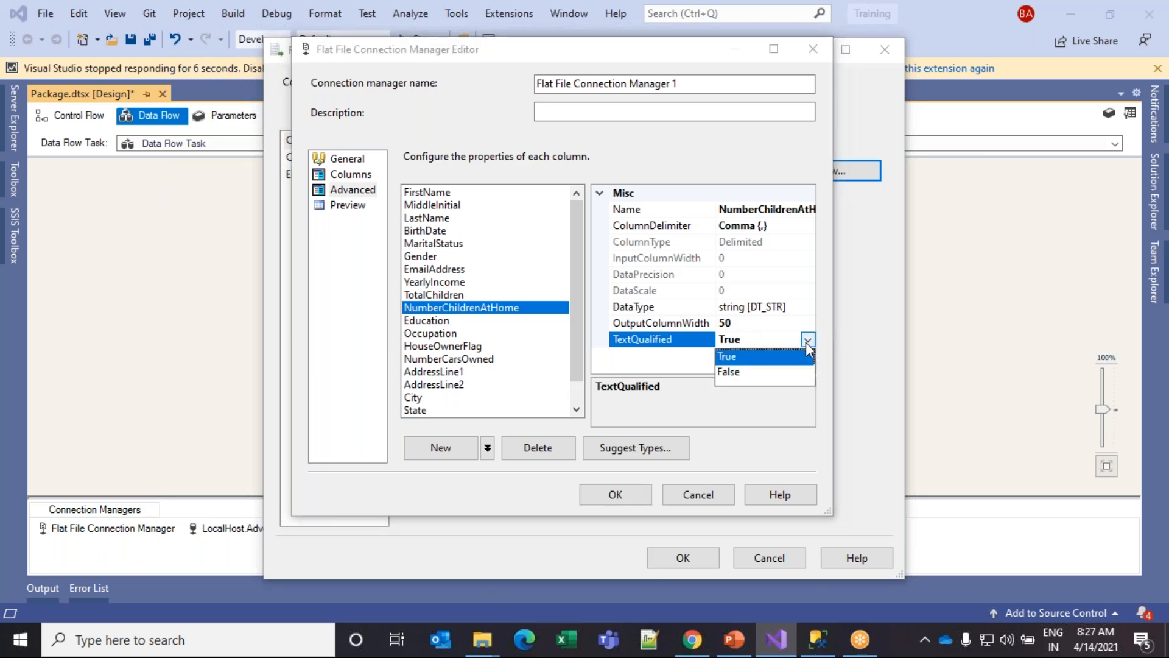
{"action": "left_click", "coordinate": [755, 370]}
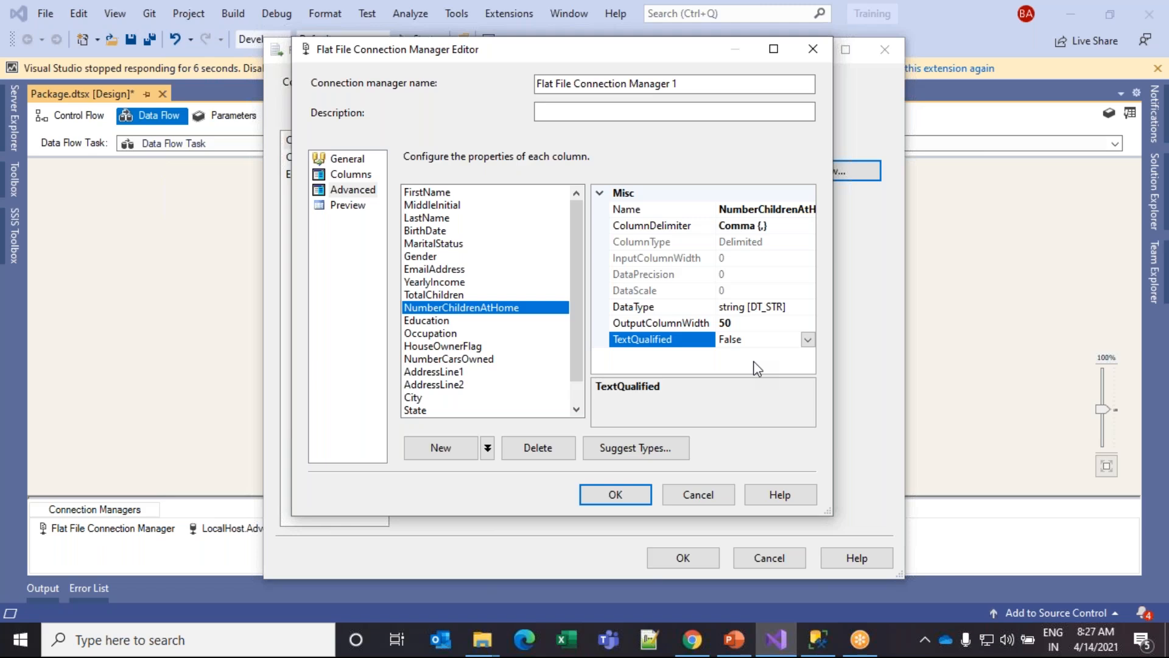
{"action": "left_click", "coordinate": [812, 343]}
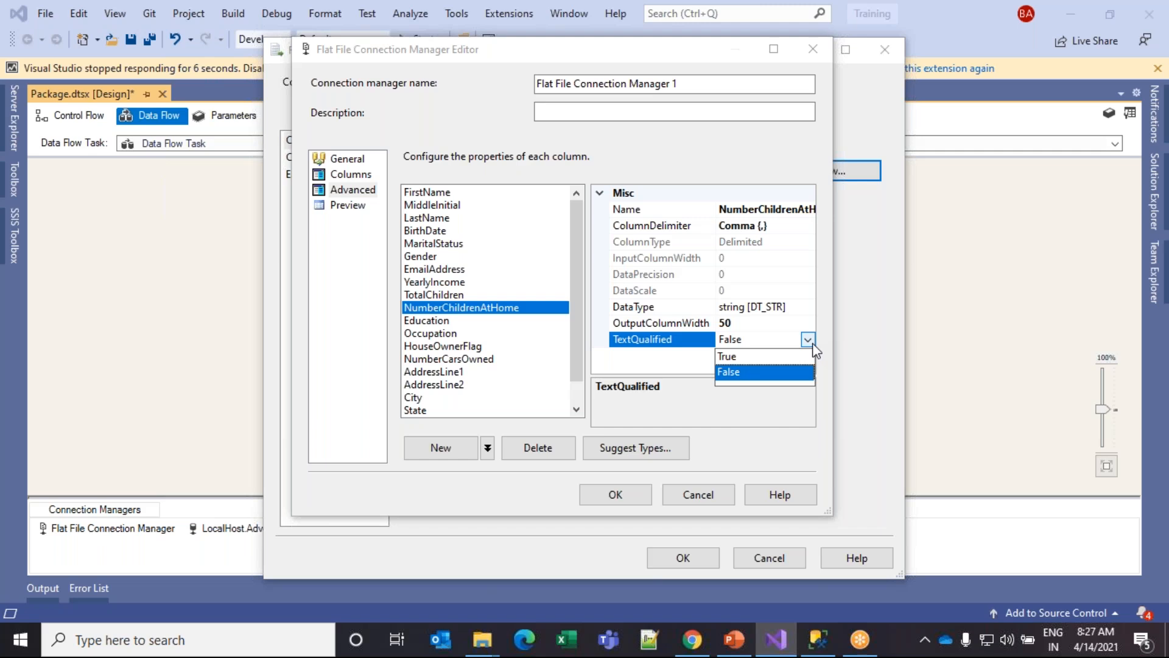
{"action": "left_click", "coordinate": [728, 356]}
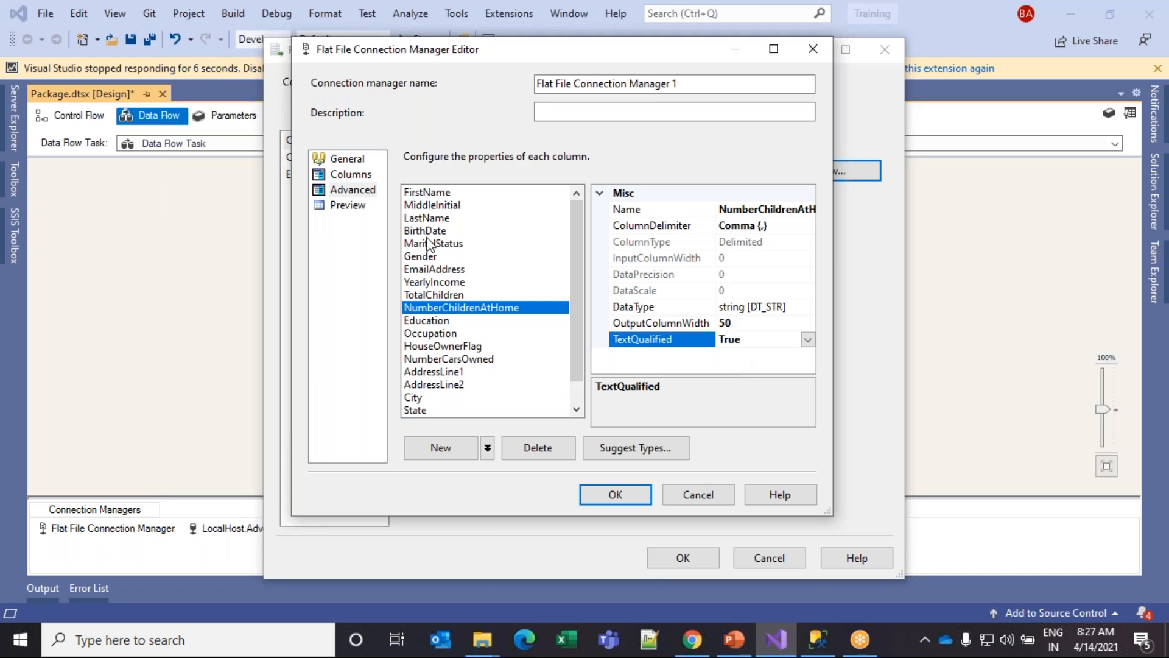
- For the Education column, set OutputColumnWidth to 100 and change the data type to float [DT_R4]
{"action": "left_click", "coordinate": [425, 322]}
{"action": "left_click", "coordinate": [743, 325]}
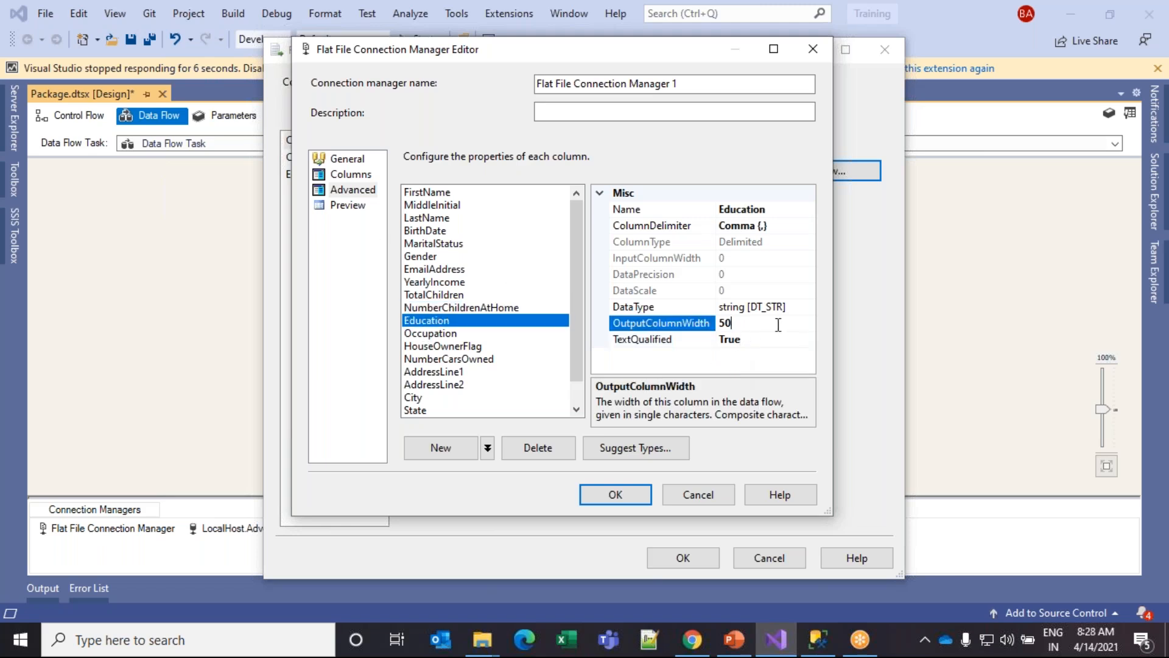
{"action": "key", "text": "BackSpace"}
{"action": "key", "text": "BackSpace"}
{"action": "type", "text": "100"}
{"action": "left_click", "coordinate": [808, 307]}
{"action": "left_click", "coordinate": [808, 307]}
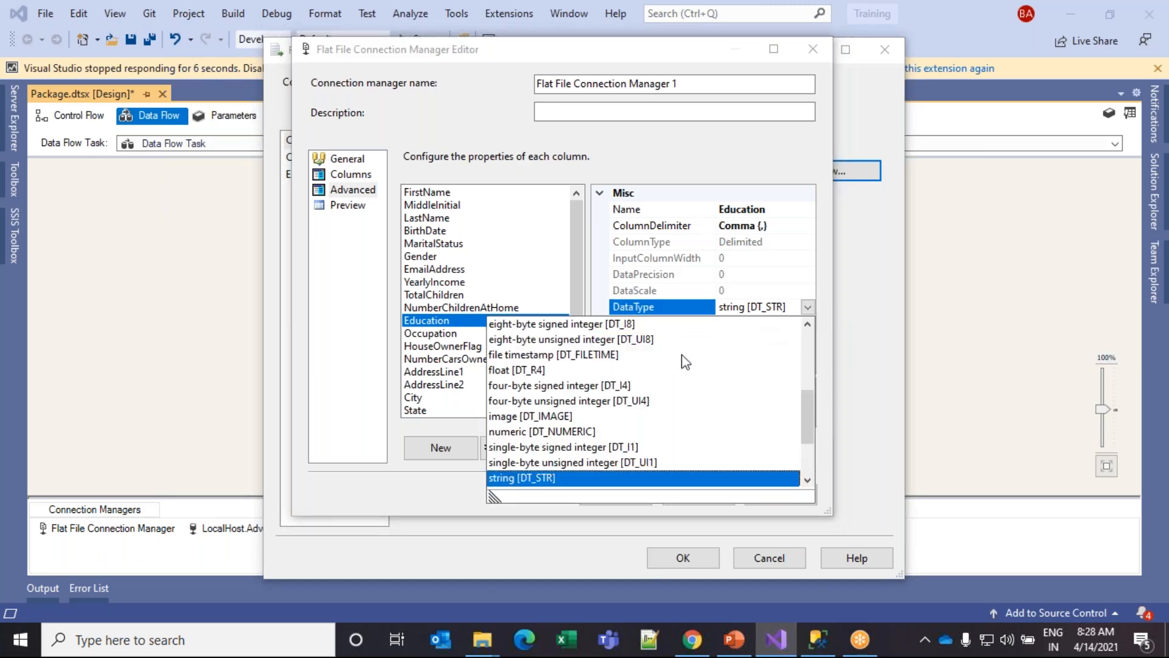
{"action": "left_click", "coordinate": [530, 369]}
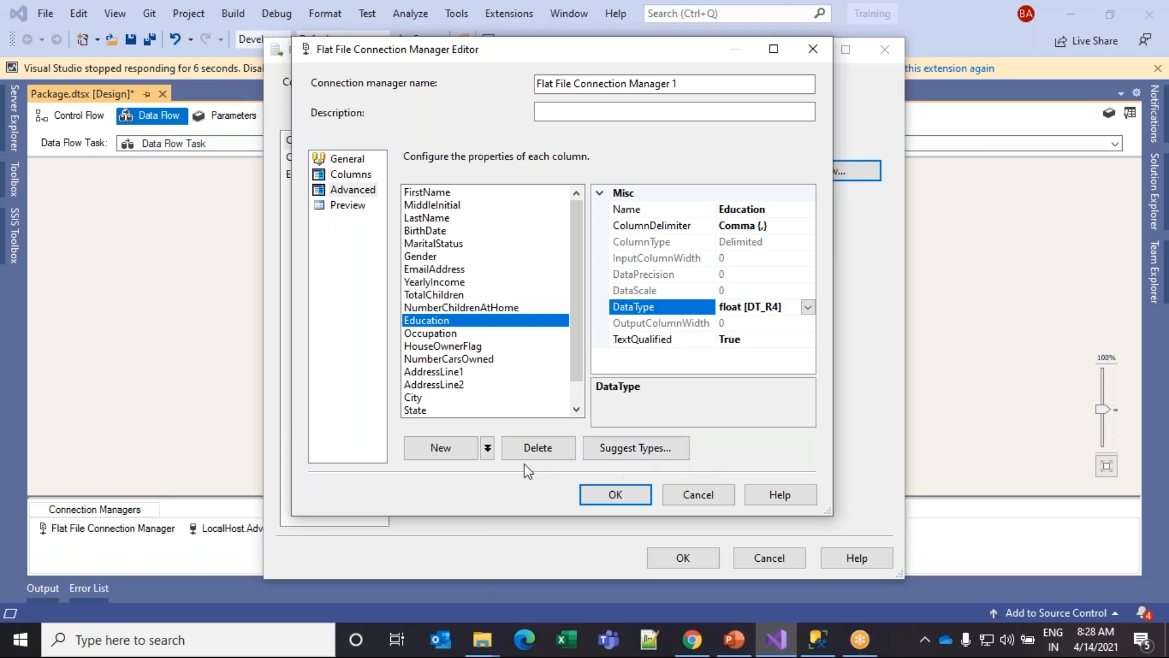
- Preview the source rows and try 2 and 10 as the data rows to skip, ending with 0
{"action": "left_click", "coordinate": [358, 211]}
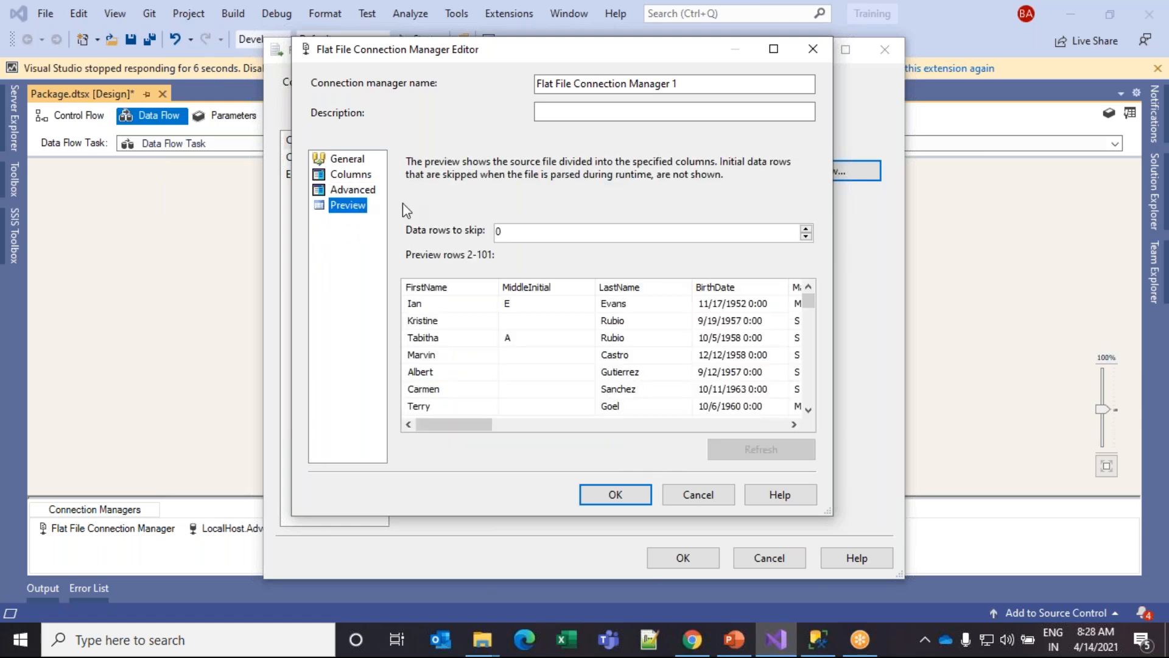
{"action": "left_click_drag", "start_coordinate": [455, 421], "coordinate": [432, 417]}
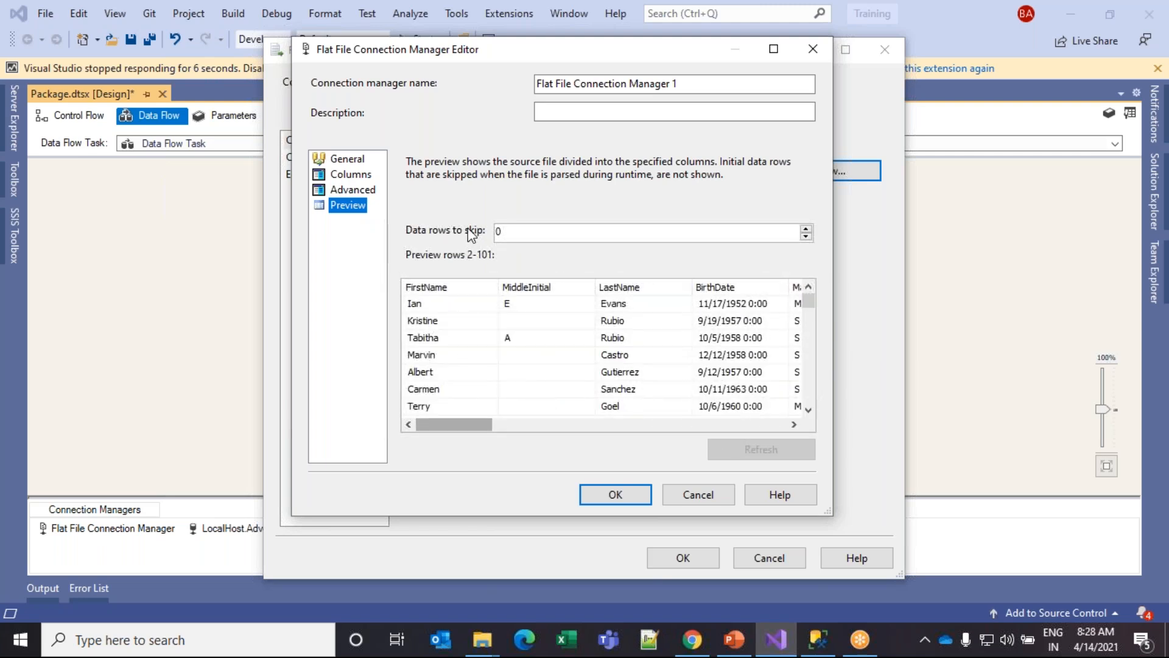
{"action": "left_click", "coordinate": [510, 229]}
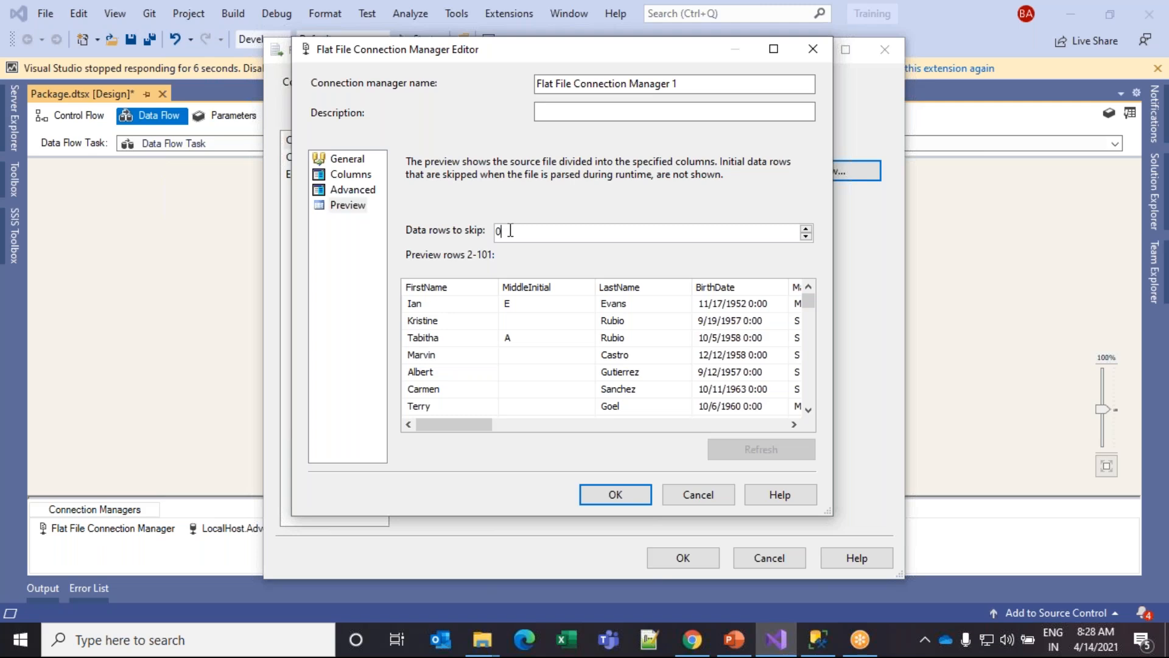
{"action": "key", "text": "BackSpace"}
{"action": "type", "text": "2"}
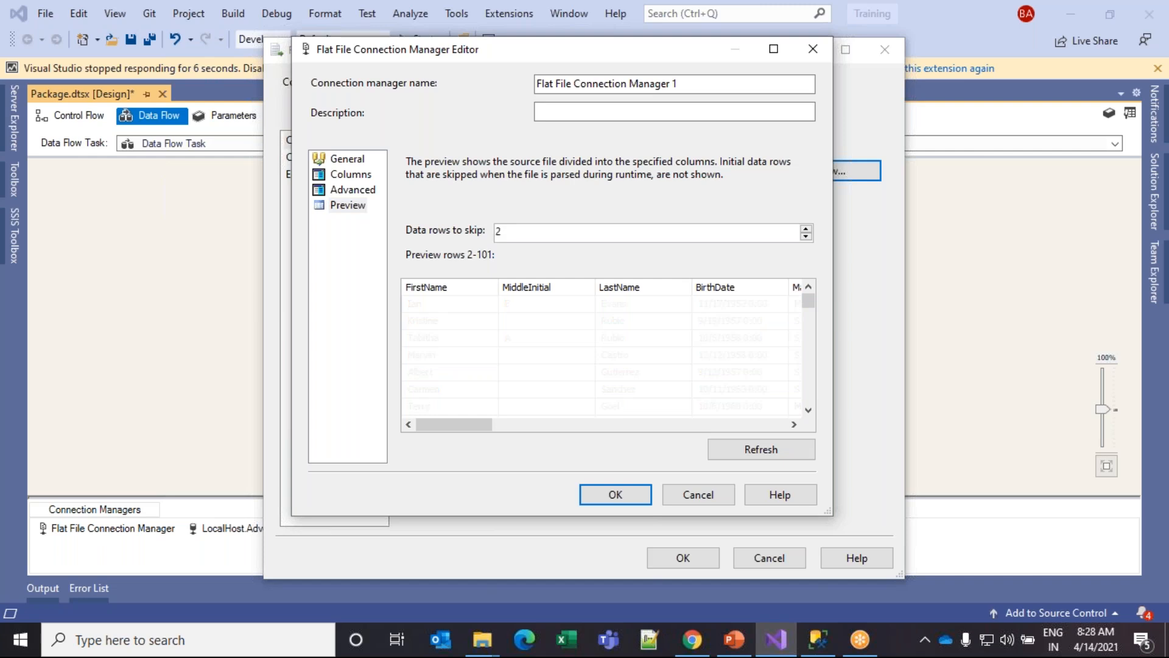
{"action": "key", "text": "BackSpace"}
{"action": "type", "text": "10"}
{"action": "double_click", "coordinate": [501, 230]}
{"action": "type", "text": "0"}
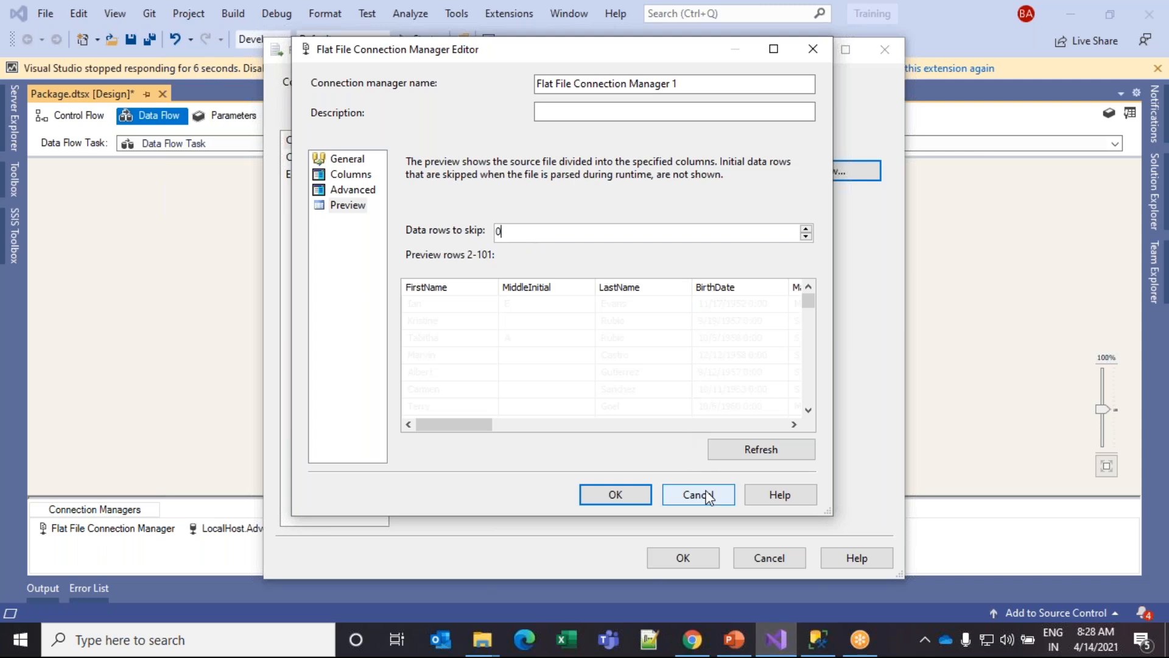
- Review the connection manager's general settings, column delimiters, advanced column properties and row preview
{"action": "left_click", "coordinate": [337, 159]}
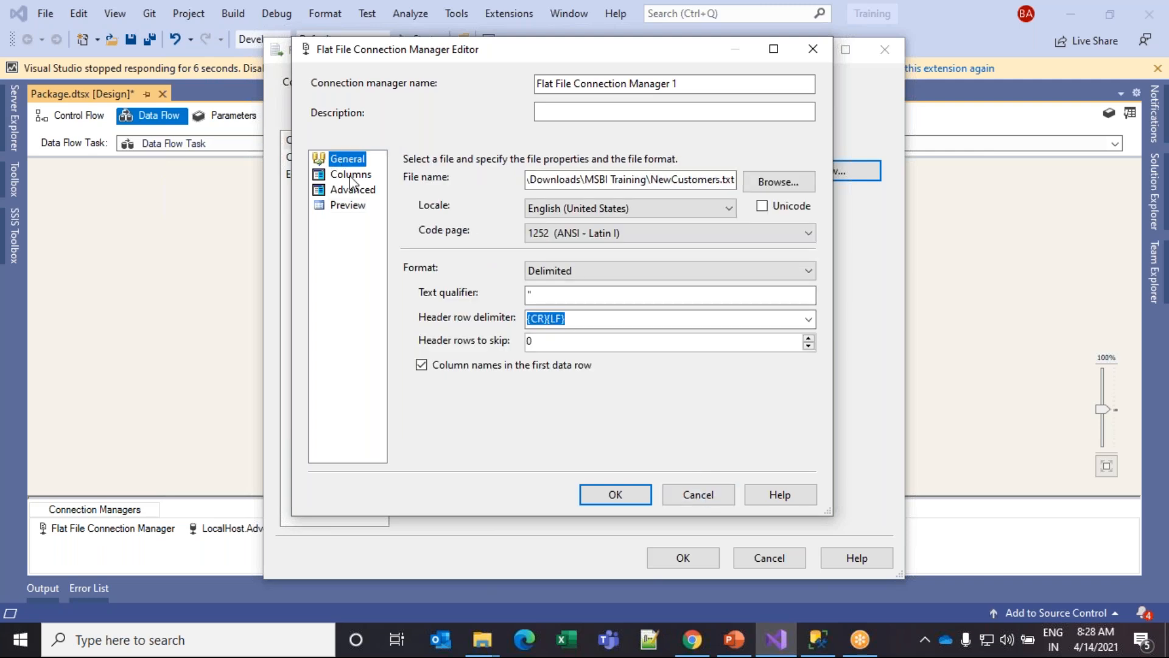
{"action": "left_click", "coordinate": [349, 176]}
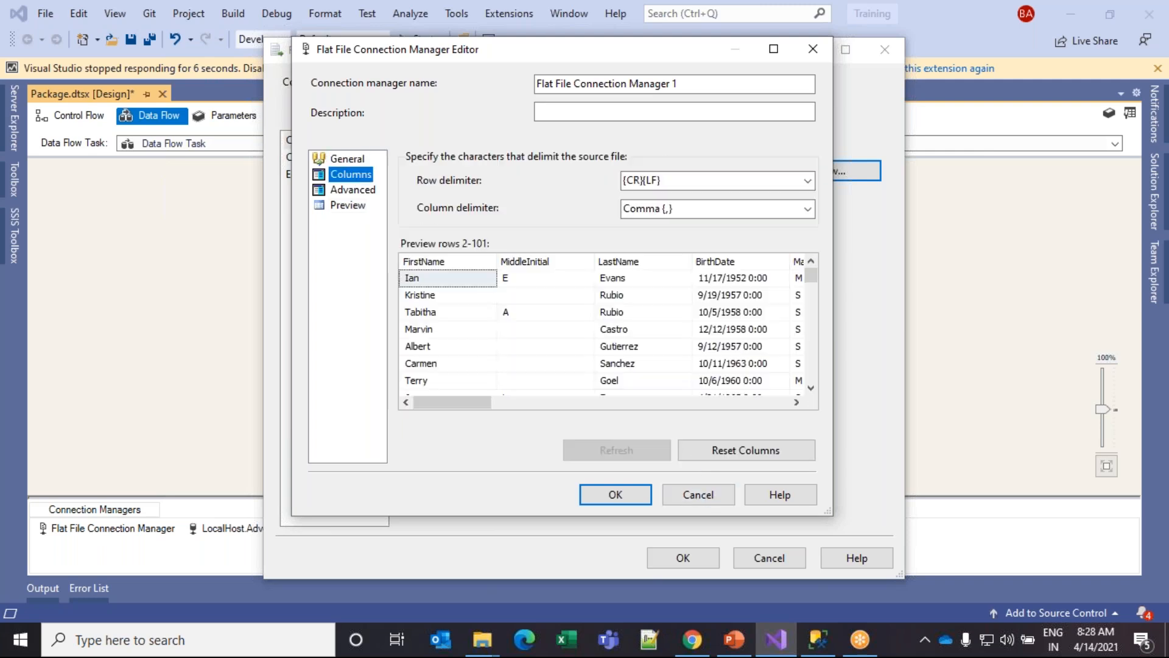
{"action": "left_click", "coordinate": [350, 190]}
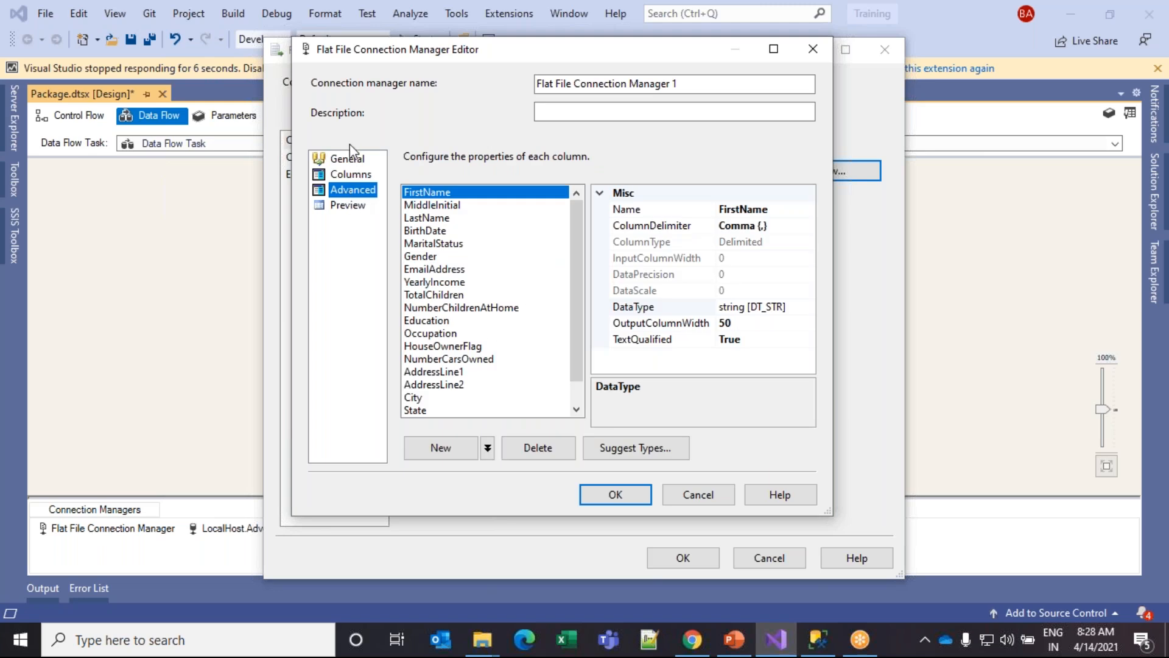
{"action": "left_click", "coordinate": [336, 160]}
{"action": "left_click", "coordinate": [335, 175]}
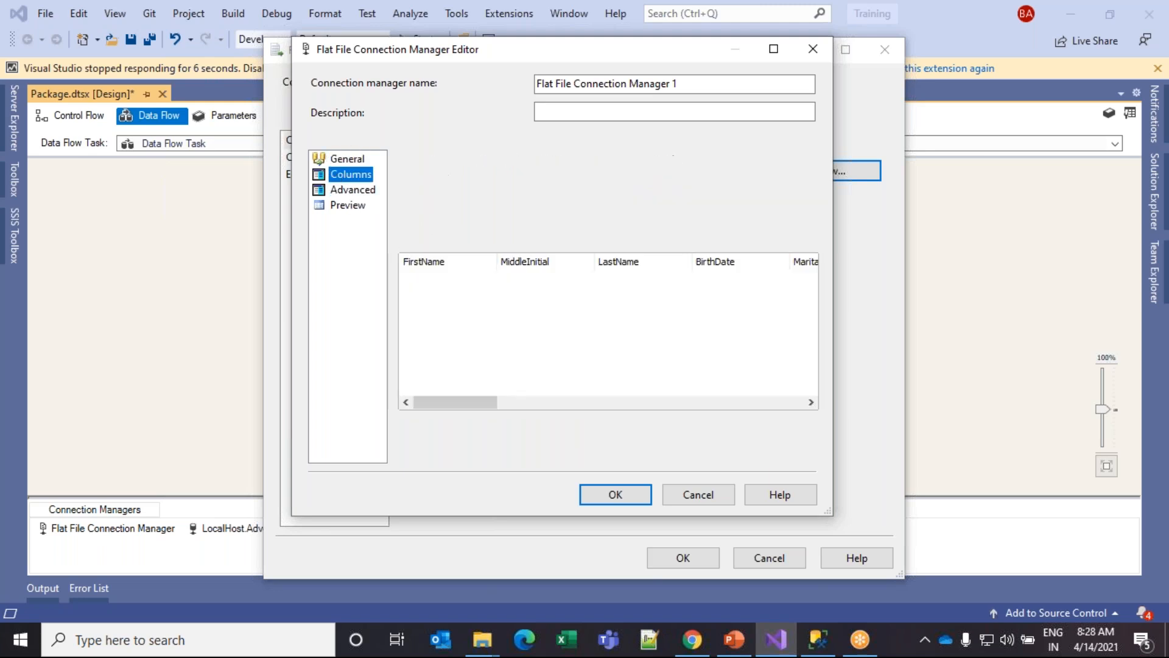
{"action": "left_click", "coordinate": [351, 162]}
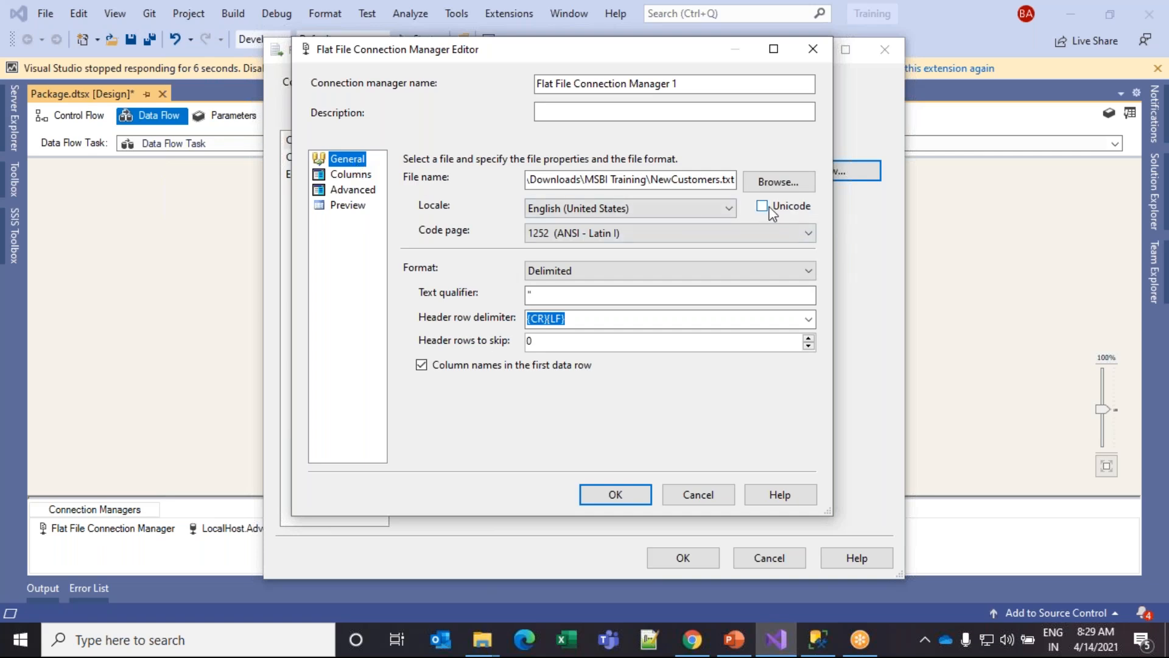
{"action": "left_click", "coordinate": [348, 205]}
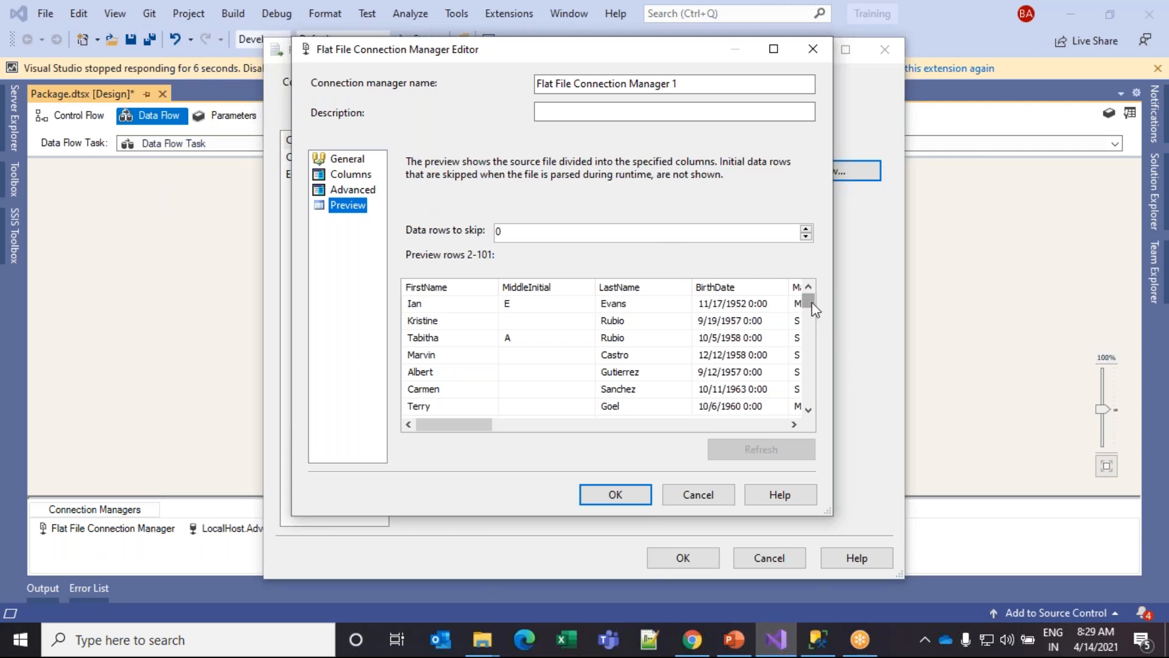
{"action": "mouse_move", "coordinate": [812, 302]}
{"action": "left_mouse_down"}
{"action": "mouse_move", "coordinate": [789, 422]}
{"action": "mouse_move", "coordinate": [812, 293]}
{"action": "left_mouse_up"}
{"action": "left_click", "coordinate": [340, 191]}
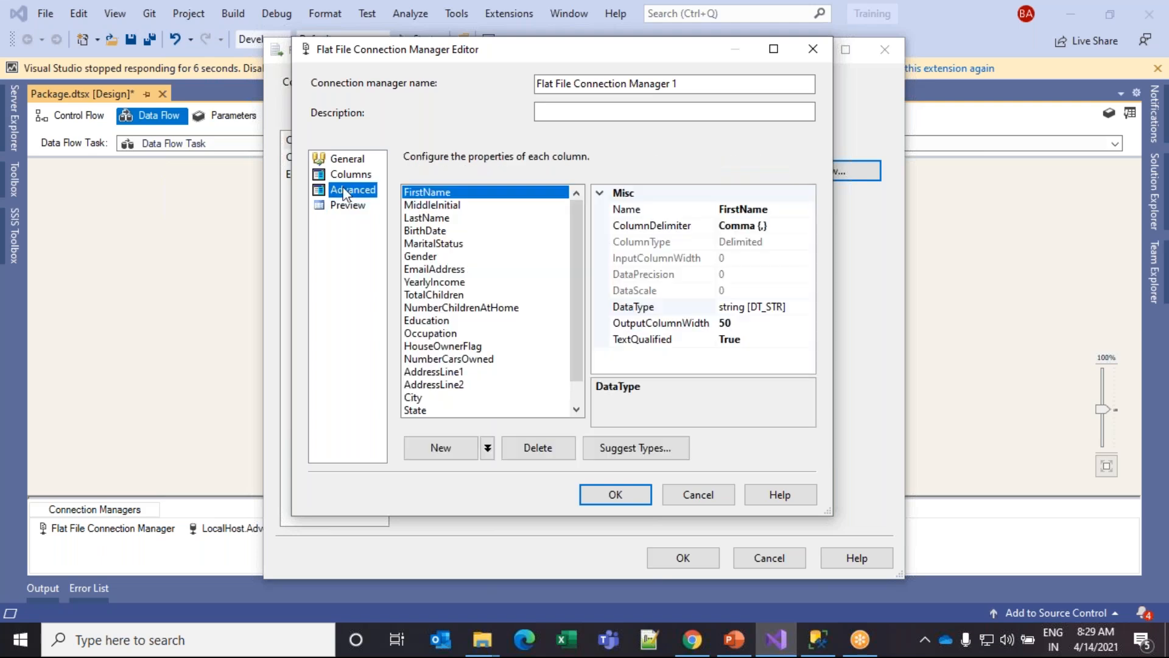
{"action": "key", "text": "Up"}
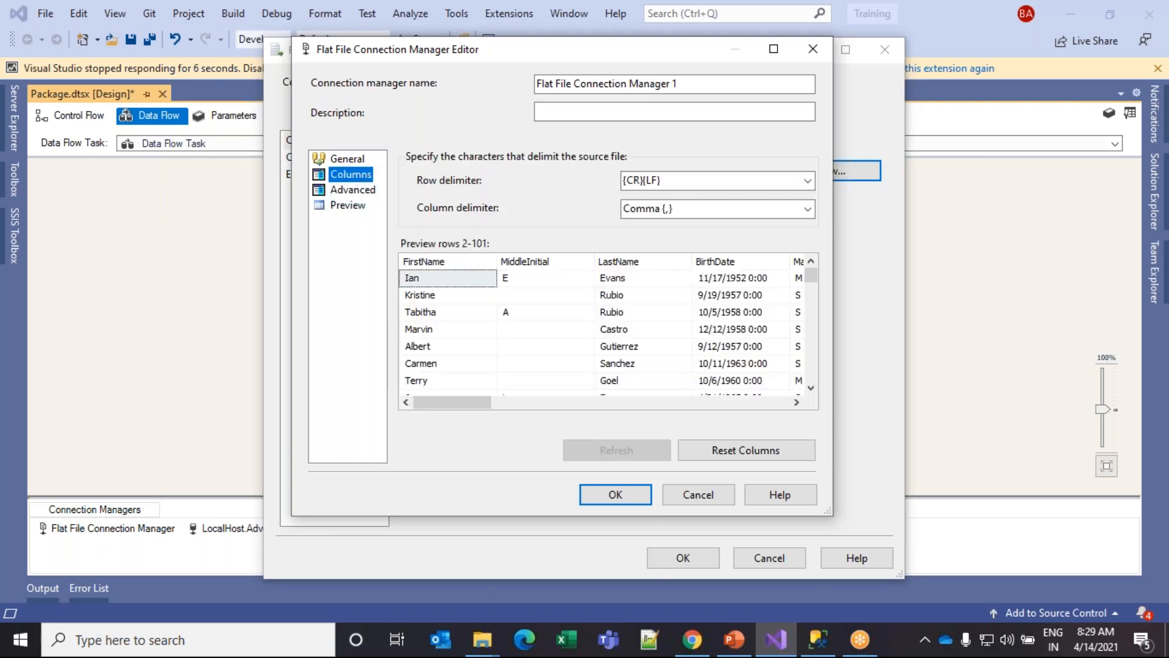
- Try the Unicode option for NewCustomers.txt on and off, and discard the new flat file connection manager
{"action": "left_click", "coordinate": [360, 159]}
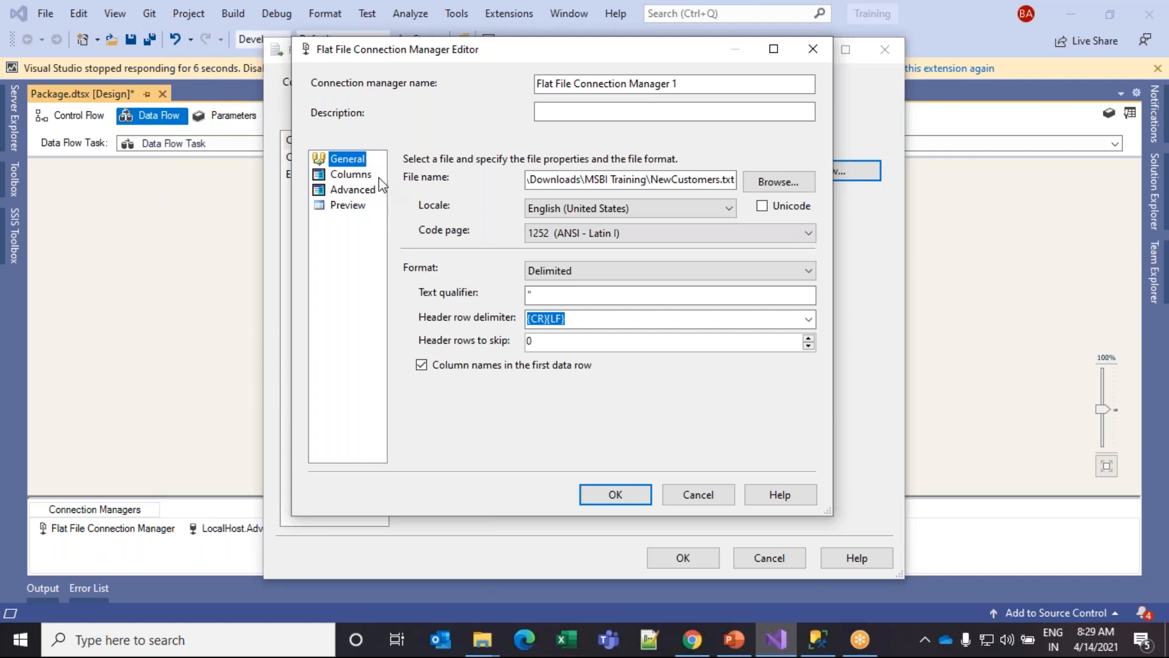
{"action": "left_click", "coordinate": [763, 206]}
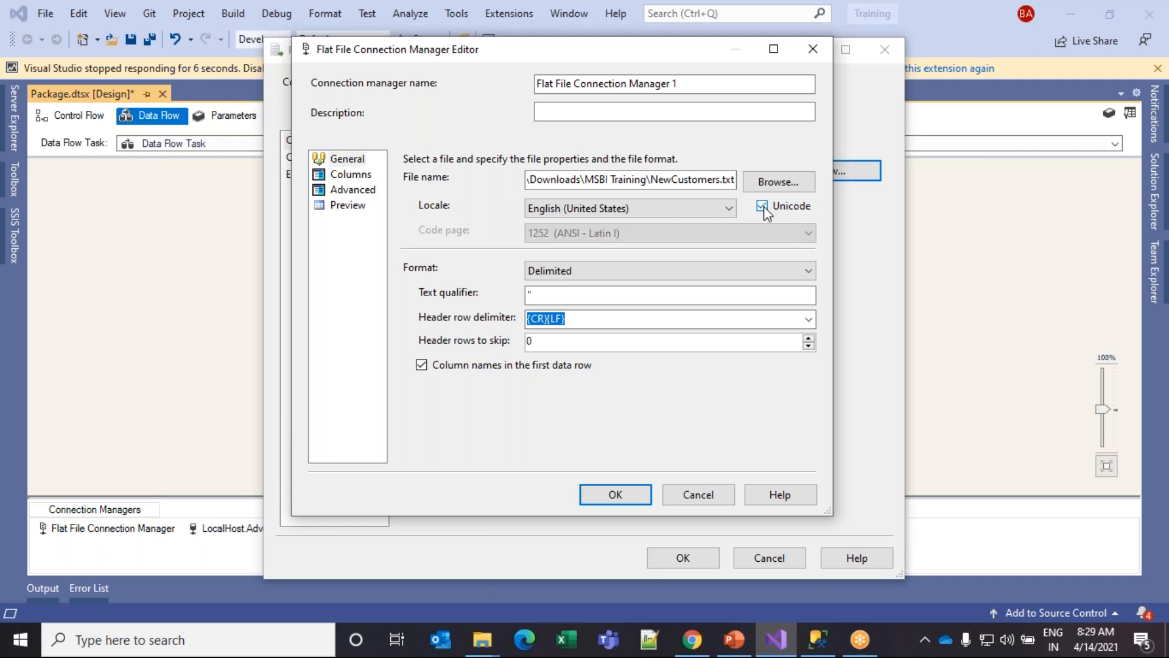
{"action": "left_click", "coordinate": [764, 206]}
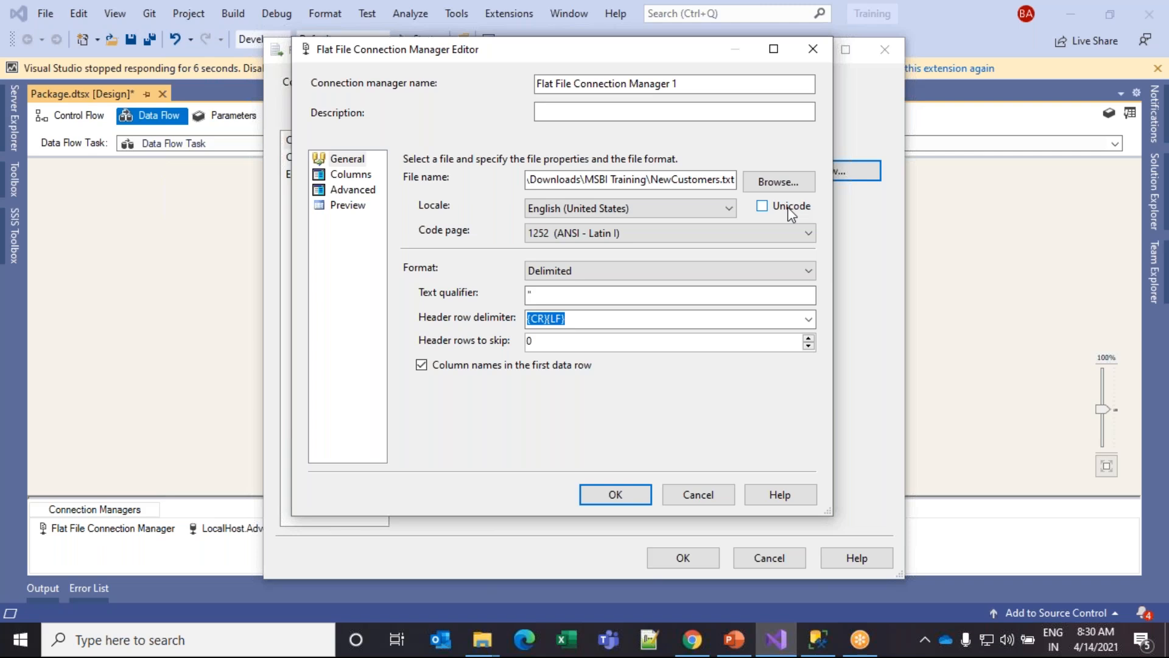
{"action": "left_click", "coordinate": [764, 207]}
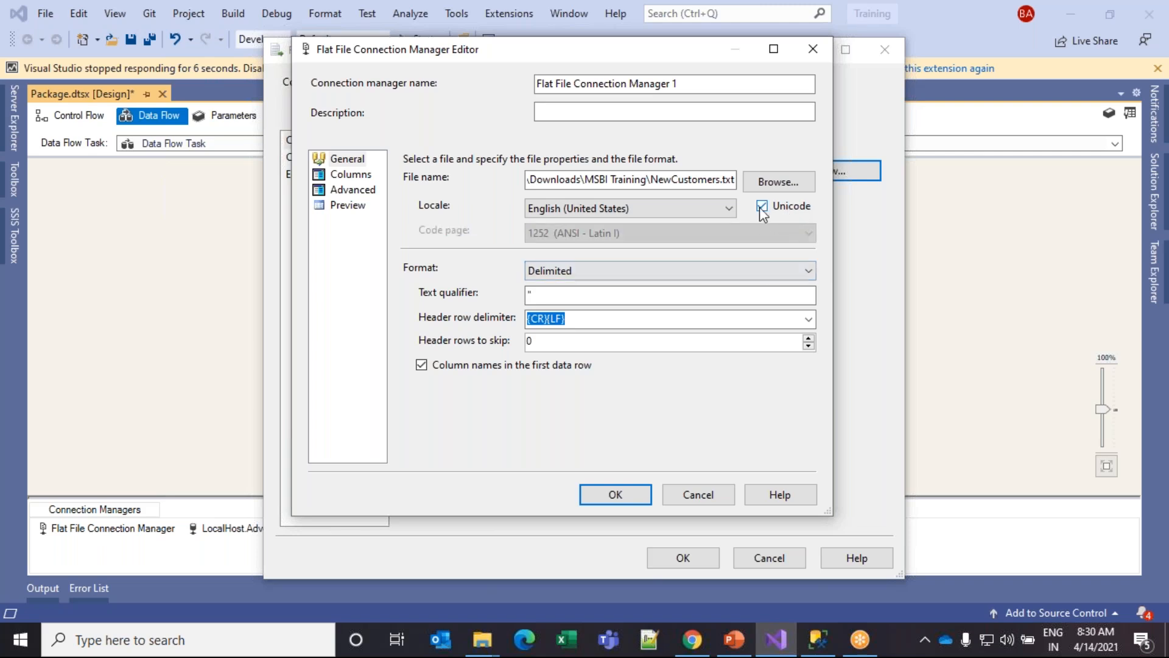
{"action": "left_click", "coordinate": [762, 207]}
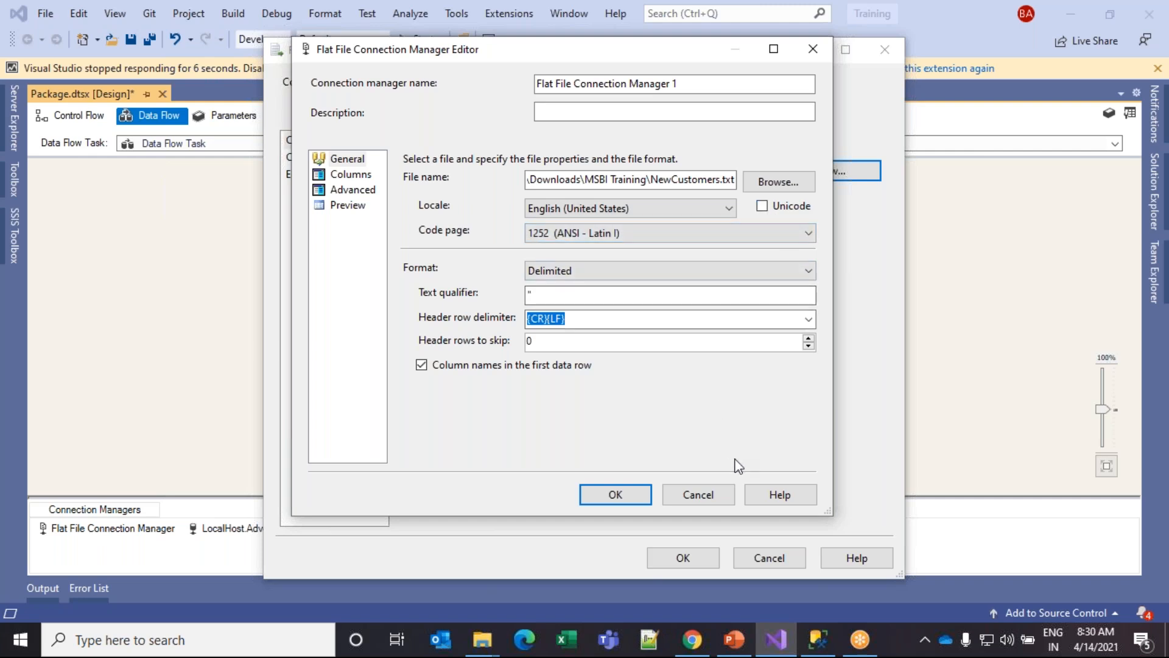
{"action": "left_click", "coordinate": [695, 494]}
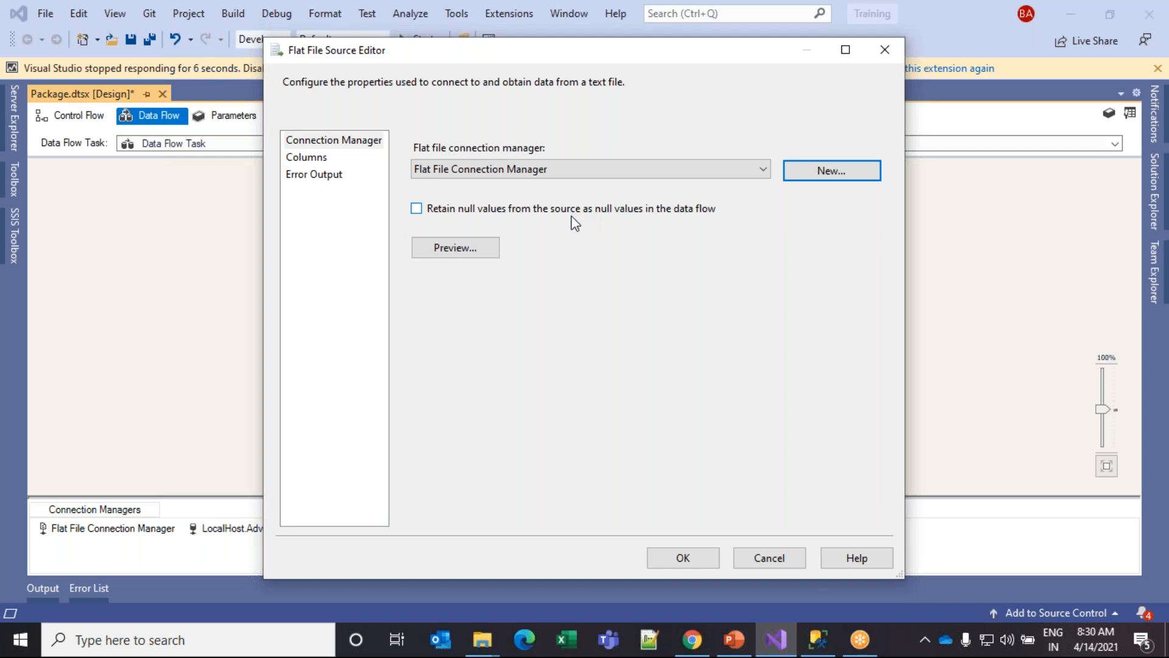
- Try the option to retain null values, turn it off again, and examine the source's sample data in a maximized preview
{"action": "left_click", "coordinate": [416, 209]}
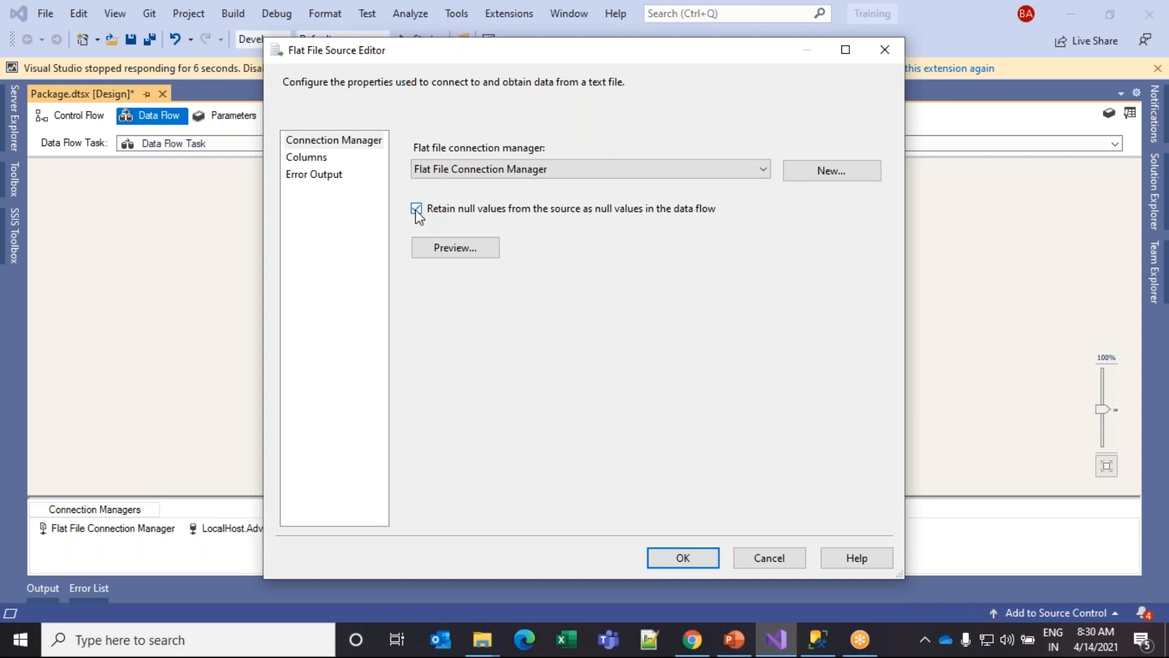
{"action": "left_click", "coordinate": [416, 209]}
{"action": "left_click", "coordinate": [456, 247]}
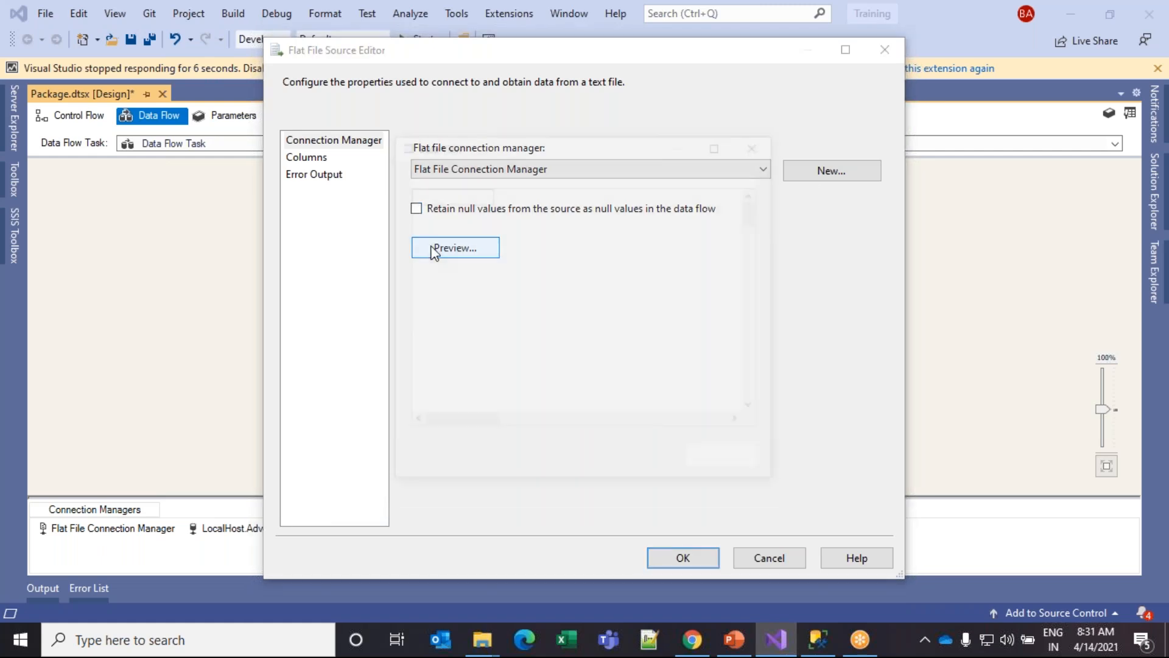
{"action": "left_click", "coordinate": [721, 145]}
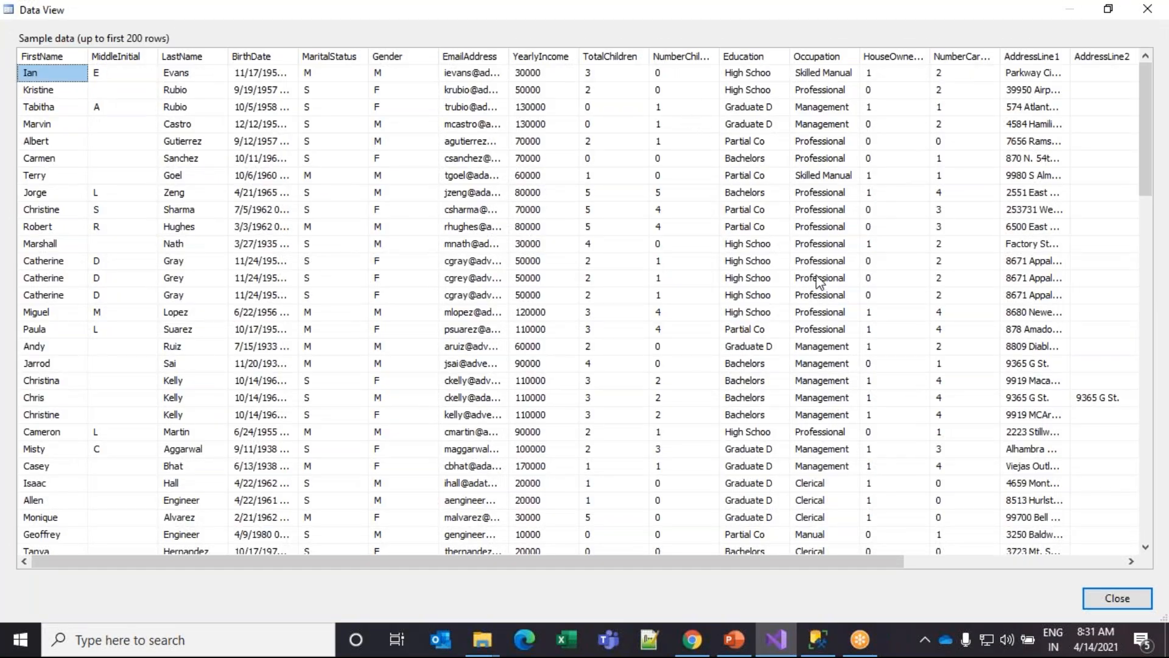
{"action": "left_click_drag", "start_coordinate": [853, 554], "coordinate": [746, 543]}
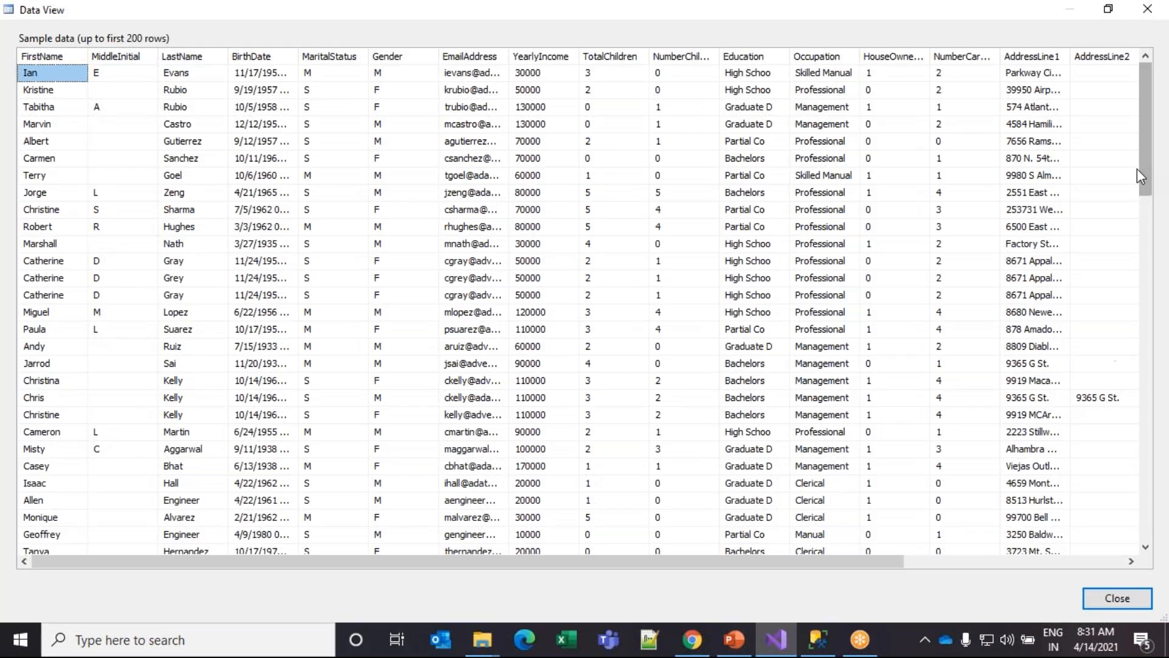
{"action": "left_click_drag", "start_coordinate": [1141, 169], "coordinate": [1141, 216]}
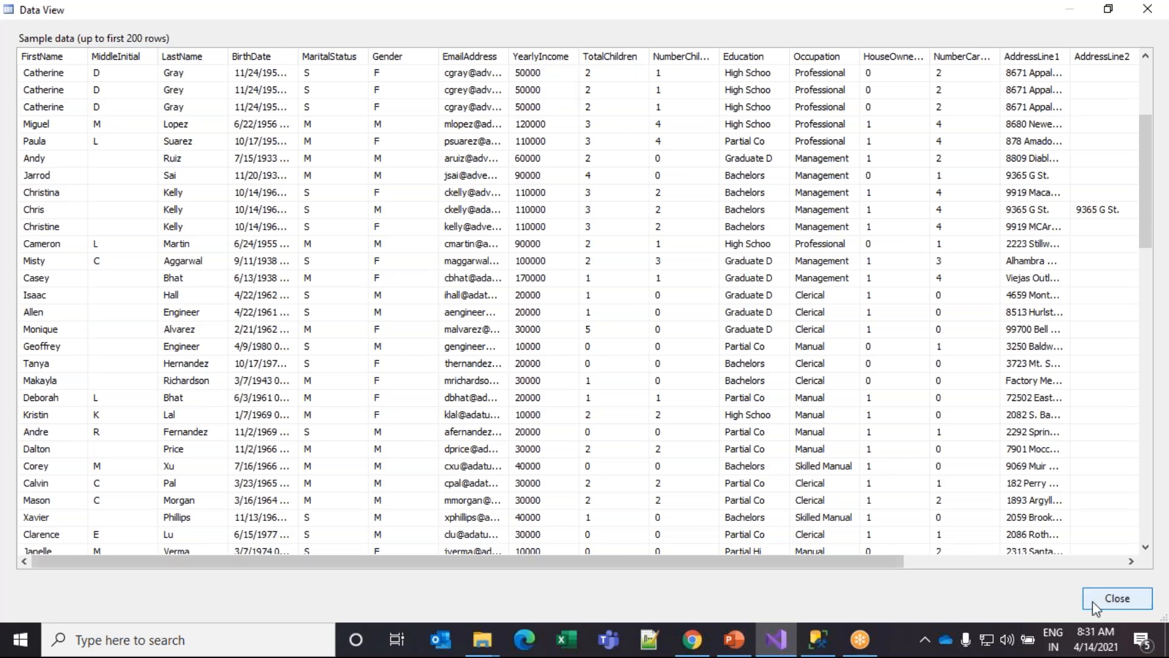
{"action": "left_click", "coordinate": [1115, 599]}
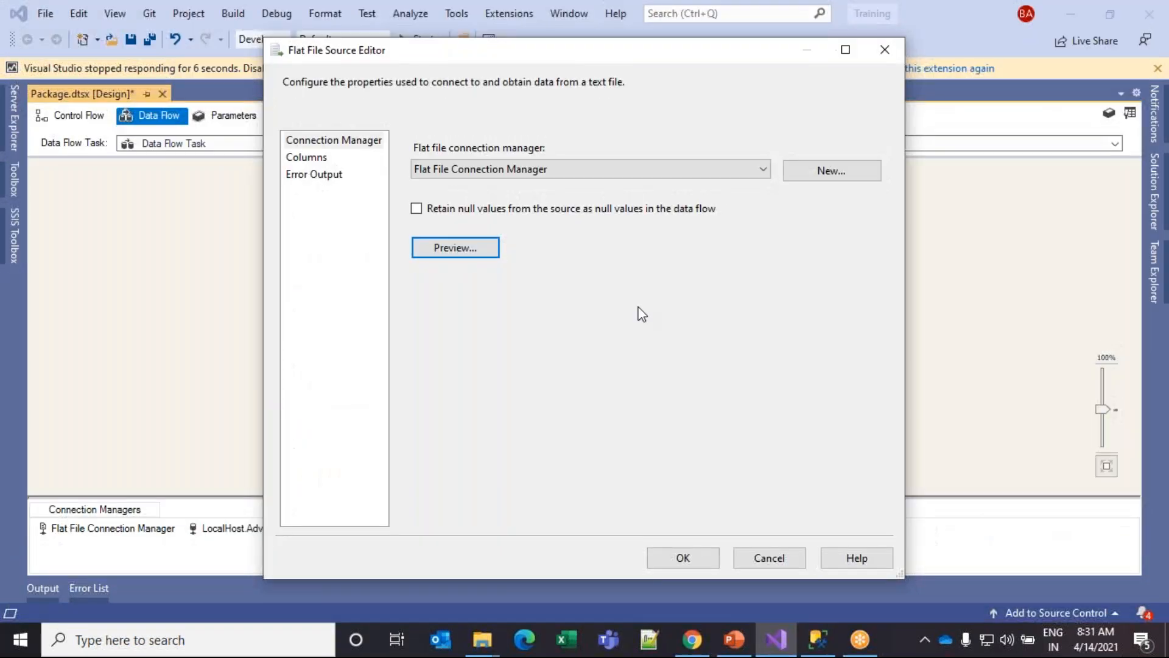
- Review the flat file source's external-to-output column mappings from FirstName through Phone
{"action": "left_click", "coordinate": [308, 156]}
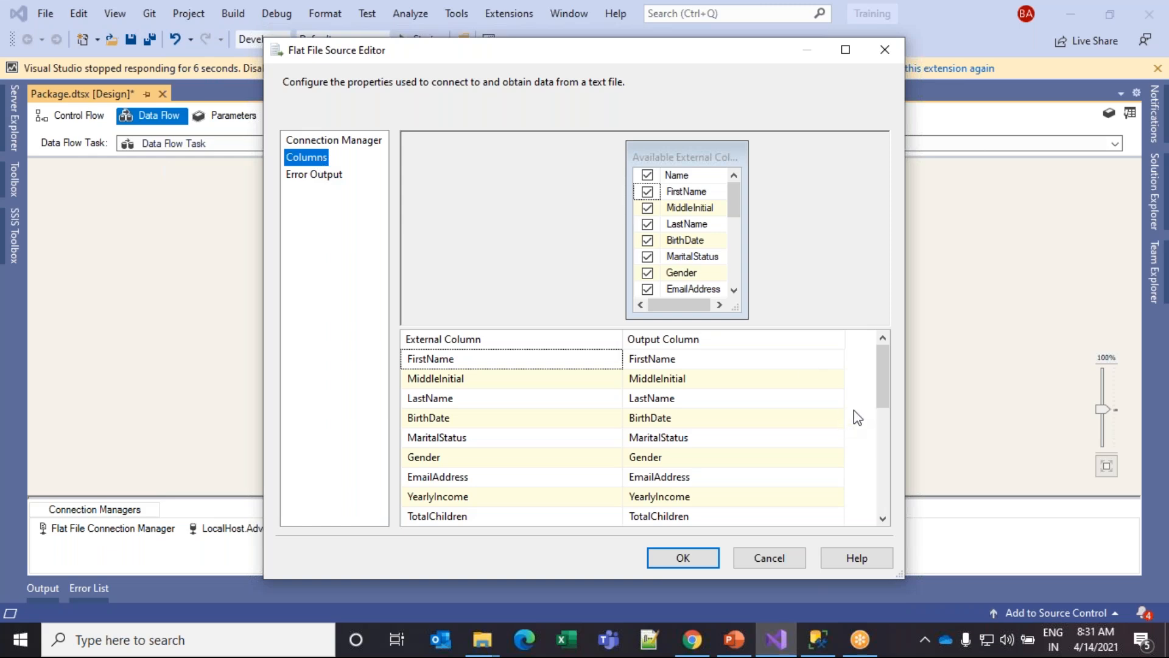
{"action": "mouse_move", "coordinate": [884, 387]}
{"action": "left_mouse_down"}
{"action": "mouse_move", "coordinate": [879, 493]}
{"action": "mouse_move", "coordinate": [895, 368]}
{"action": "left_mouse_up"}
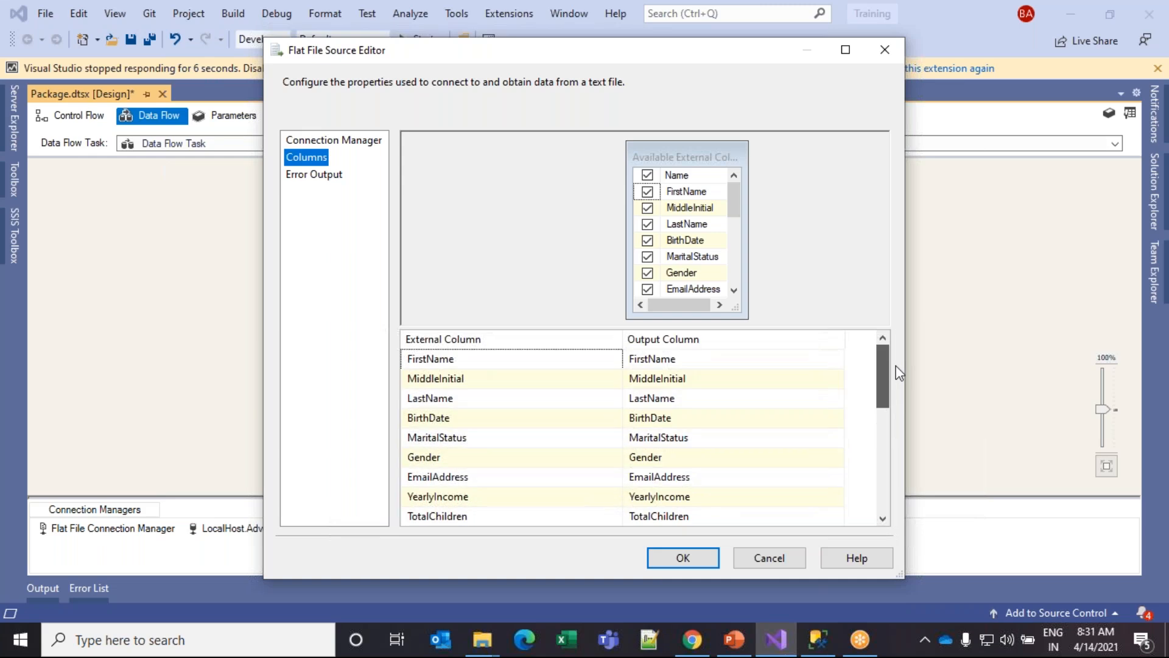
{"action": "mouse_move", "coordinate": [440, 362]}
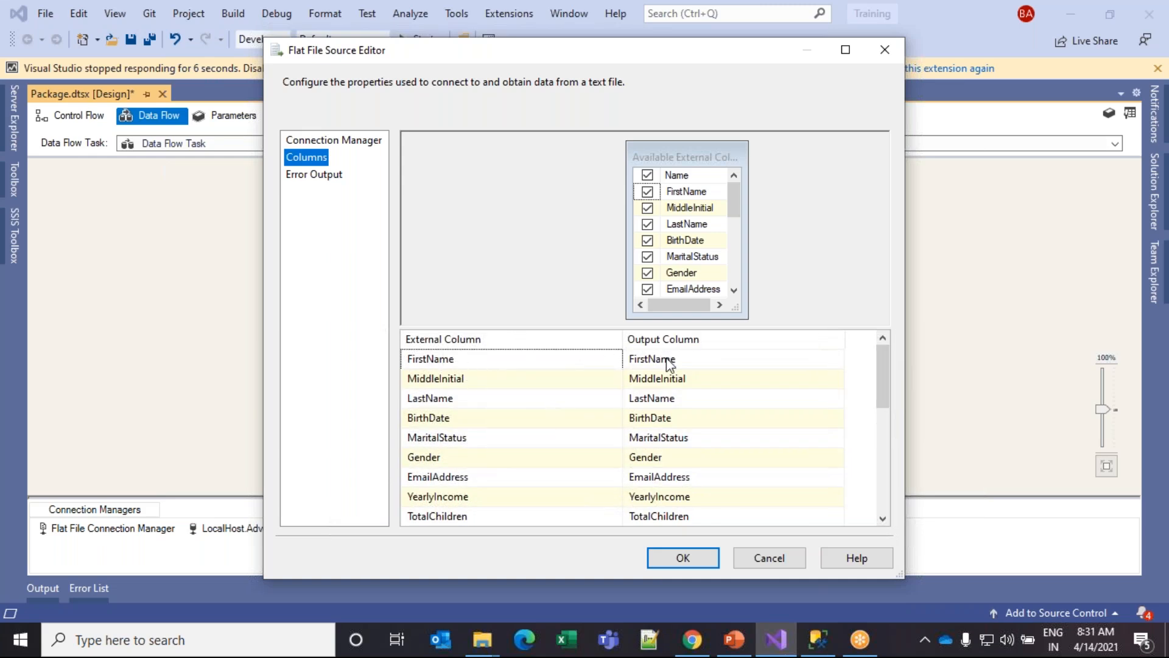
{"action": "left_click_drag", "start_coordinate": [882, 373], "coordinate": [892, 482]}
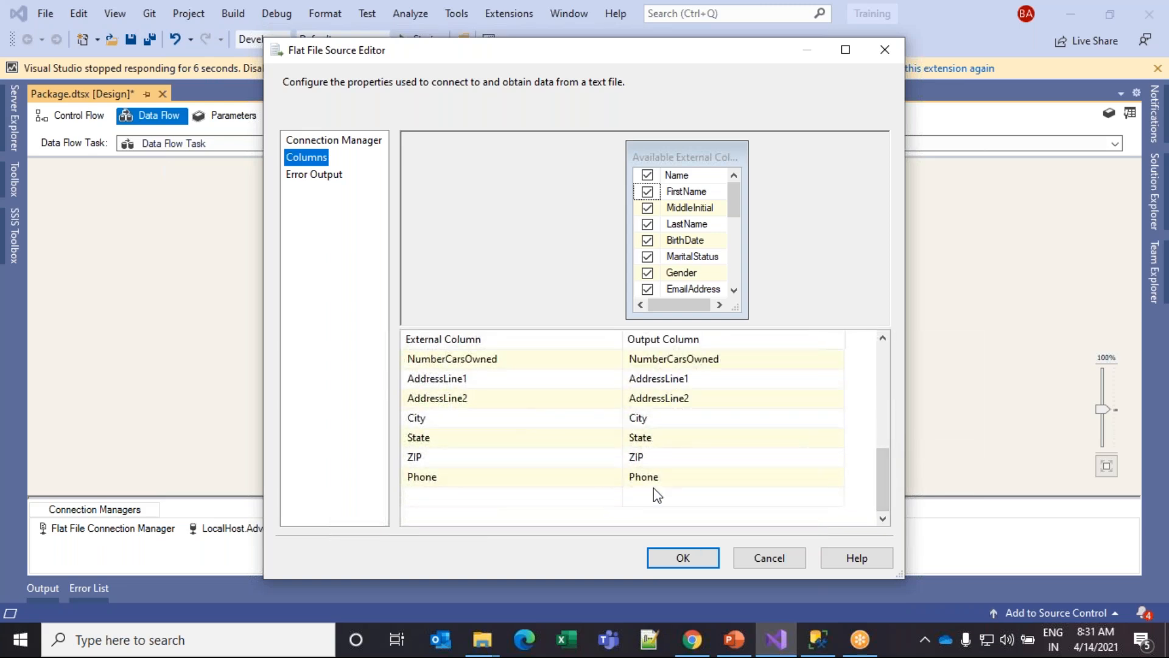
- Show the source's error output settings in a maximized editor and widen the Column, Error and Truncation columns
{"action": "left_click", "coordinate": [323, 180]}
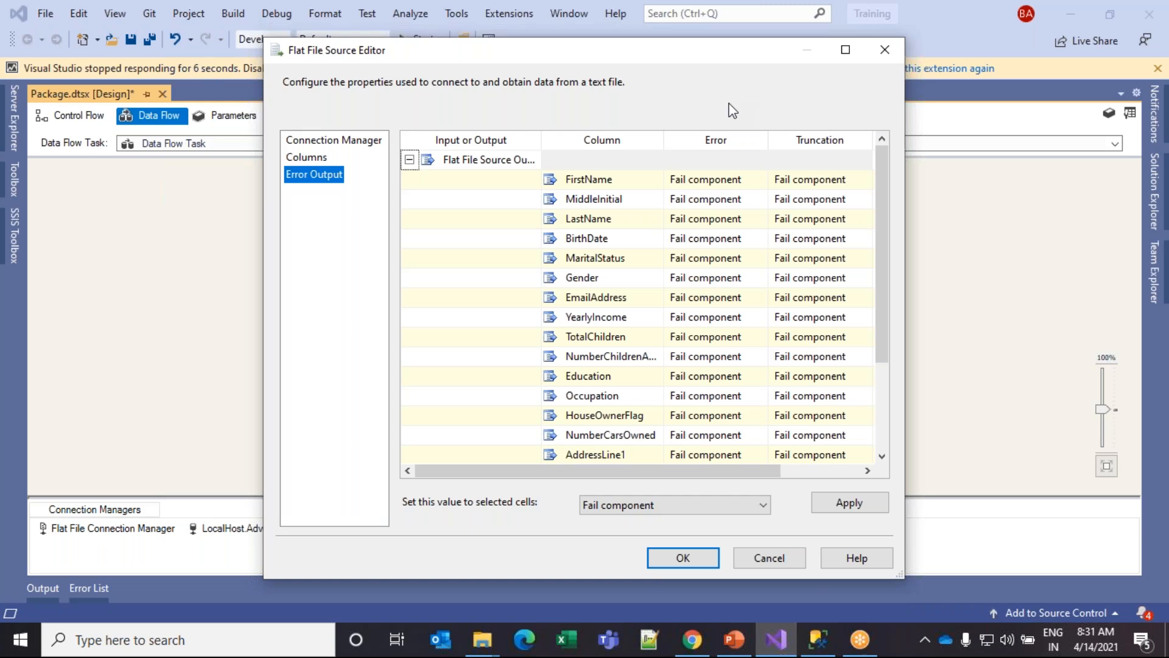
{"action": "left_click_drag", "start_coordinate": [677, 51], "coordinate": [627, 98]}
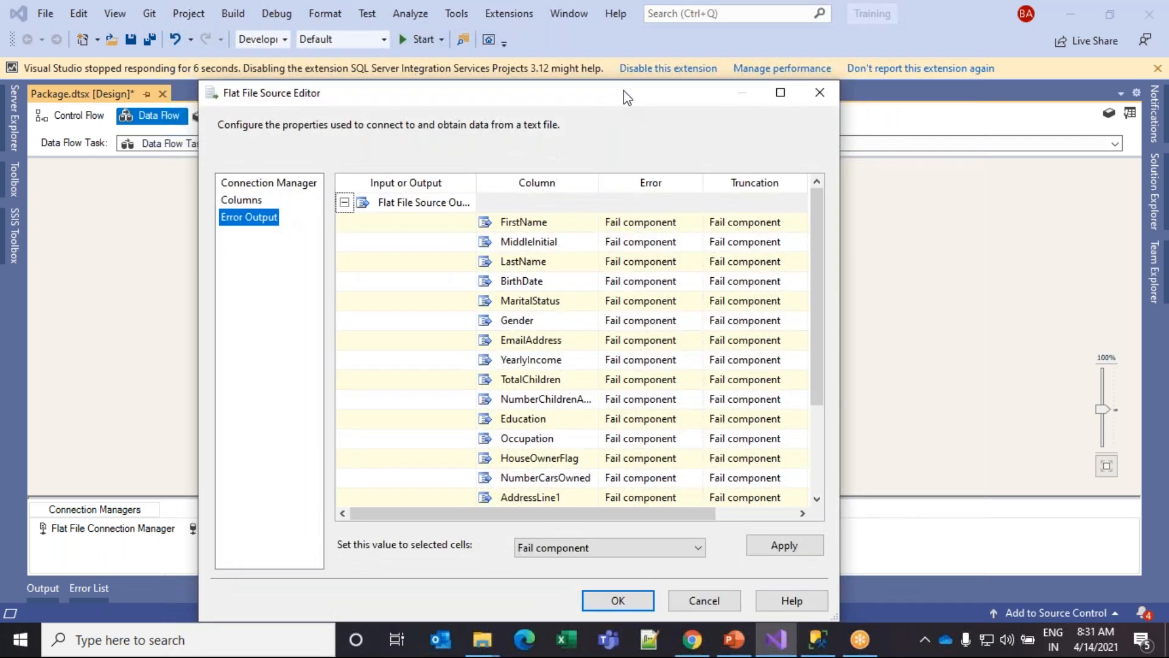
{"action": "left_click", "coordinate": [780, 92]}
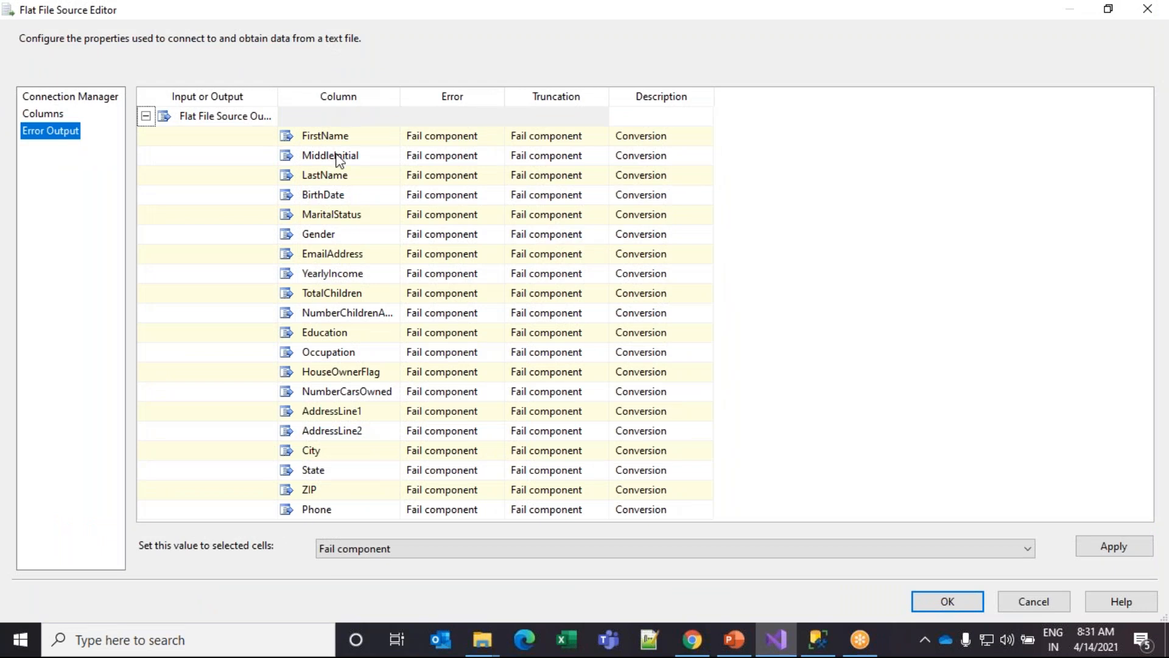
{"action": "left_click_drag", "start_coordinate": [400, 97], "coordinate": [464, 100]}
{"action": "left_click_drag", "start_coordinate": [572, 93], "coordinate": [579, 94]}
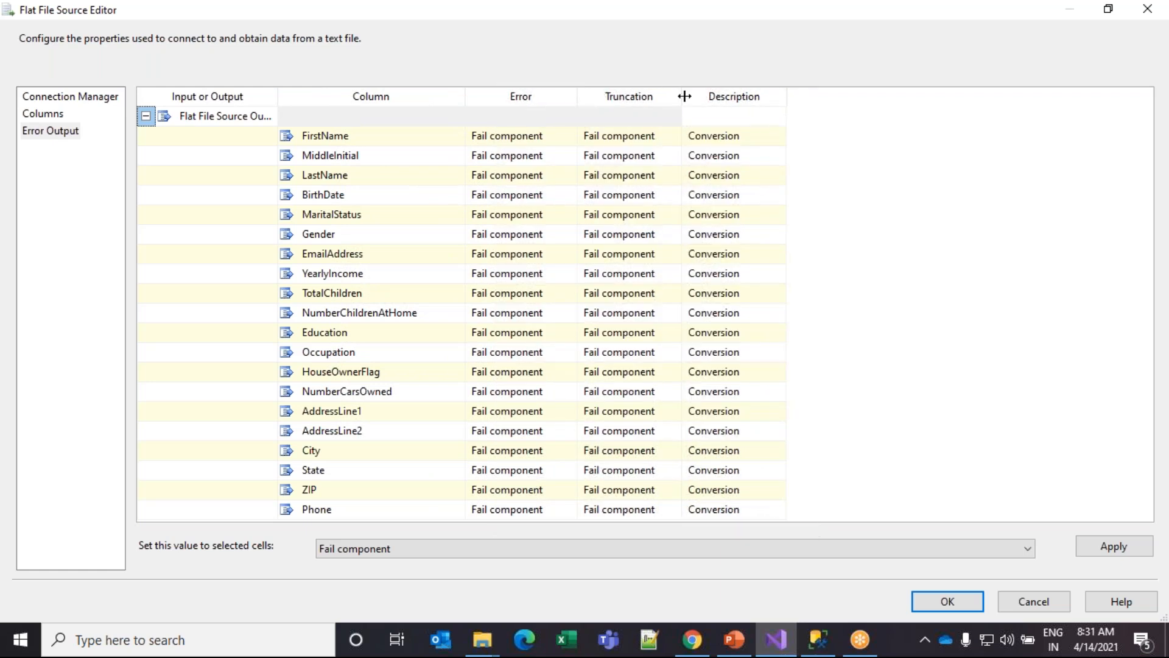
{"action": "left_click_drag", "start_coordinate": [681, 95], "coordinate": [692, 97]}
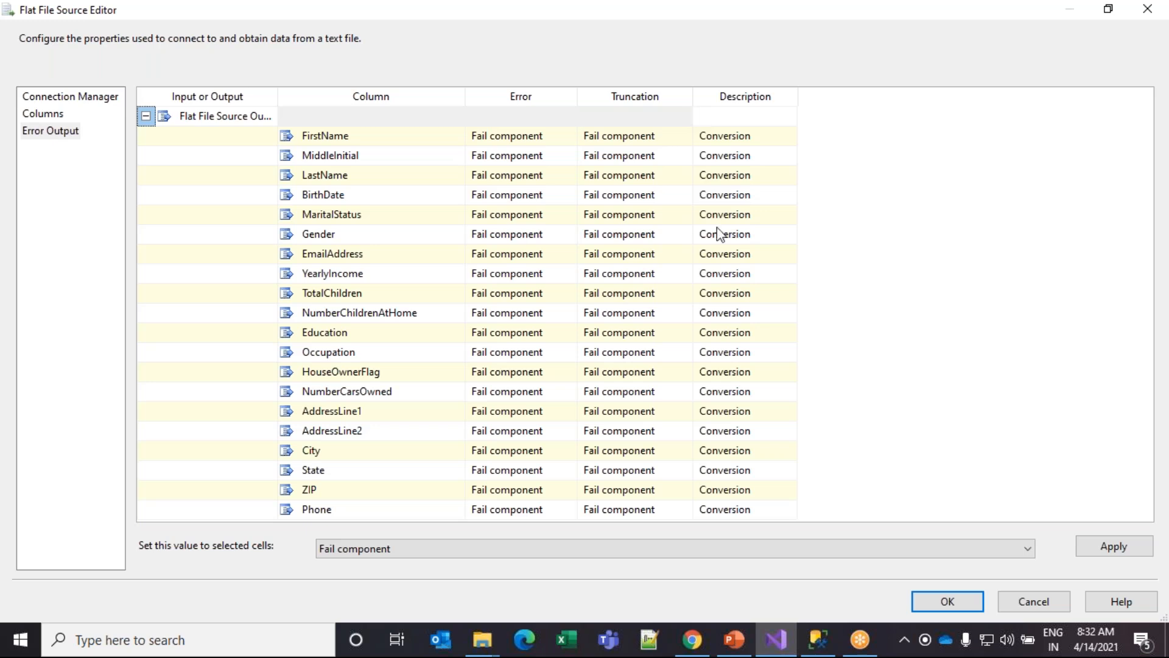
- Switch to SQL Server Management Studio and write column1 varchar(2) on the fourth line of a new query
{"action": "left_click", "coordinate": [735, 641]}
{"action": "left_click", "coordinate": [735, 641]}
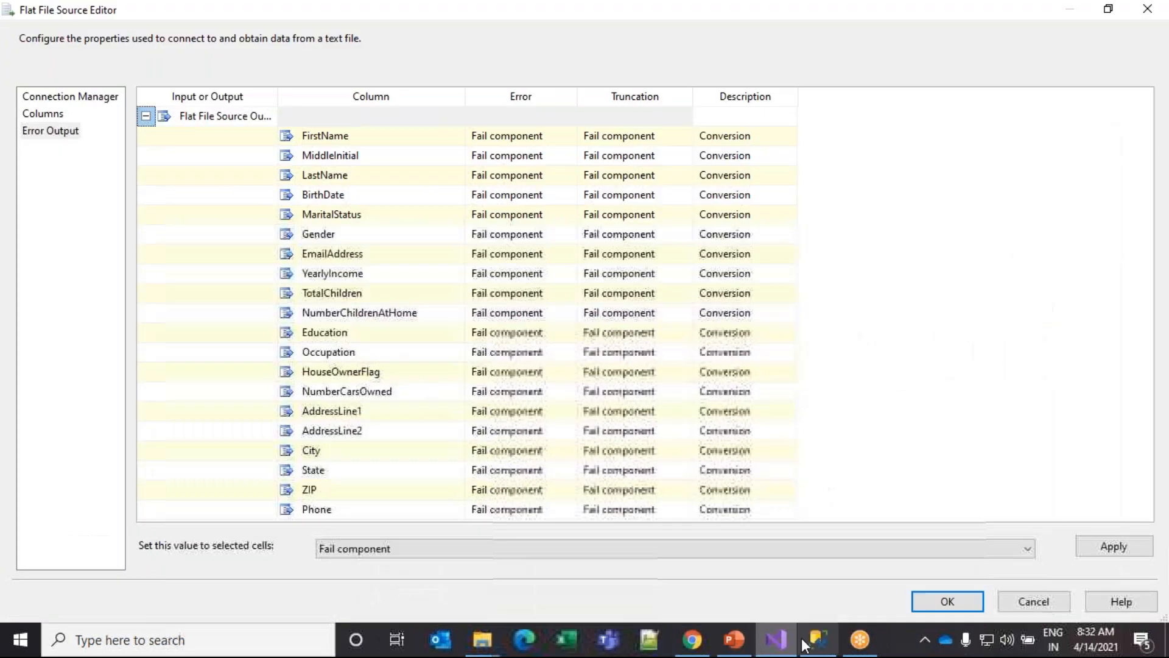
{"action": "left_click", "coordinate": [818, 639]}
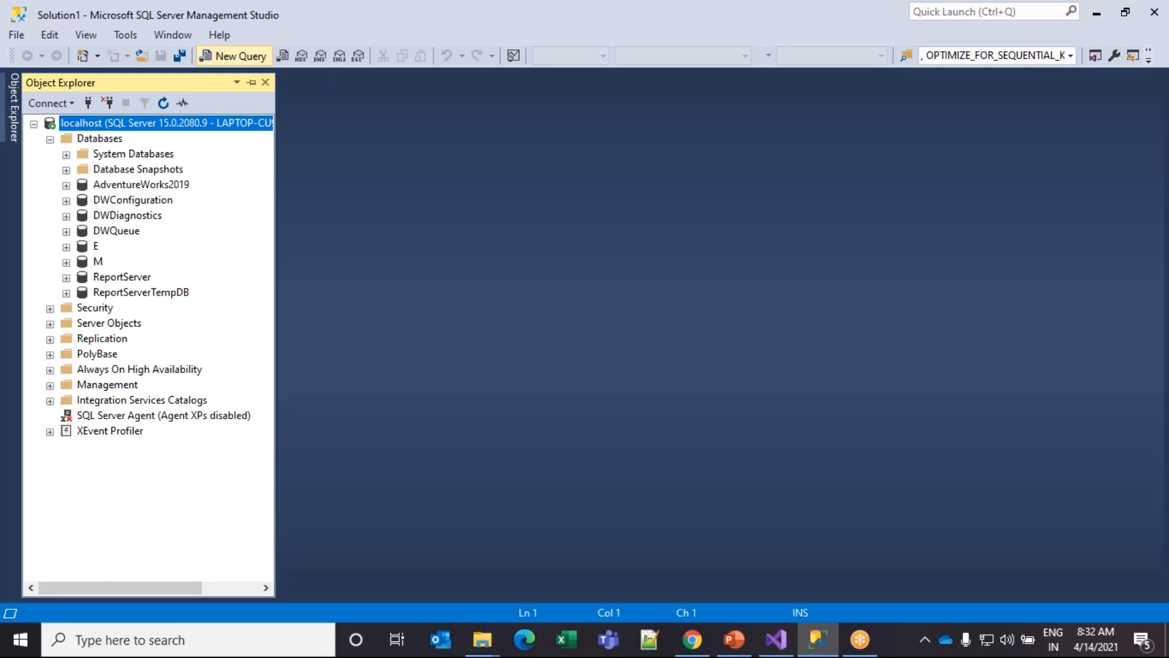
{"action": "key", "text": "Return"}
{"action": "key", "text": "Return"}
{"action": "key", "text": "Return"}
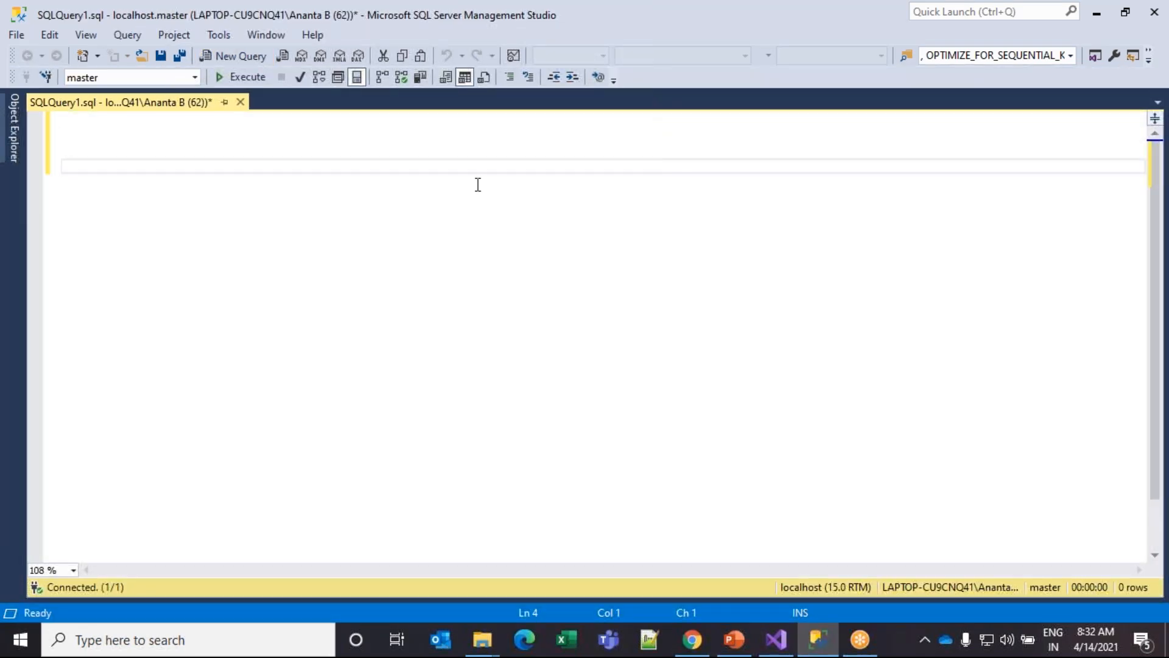
{"action": "type", "text": "column1 varchar("}
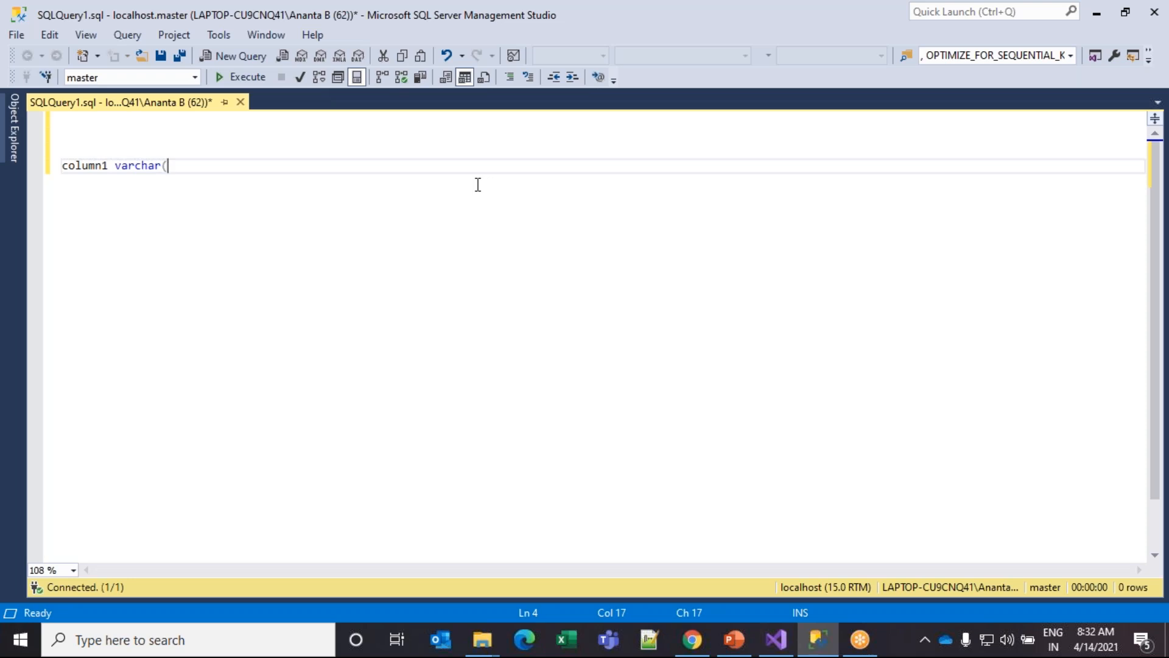
{"action": "type", "text": "2)"}
{"action": "key", "text": "Return"}
{"action": "key", "text": "Return"}
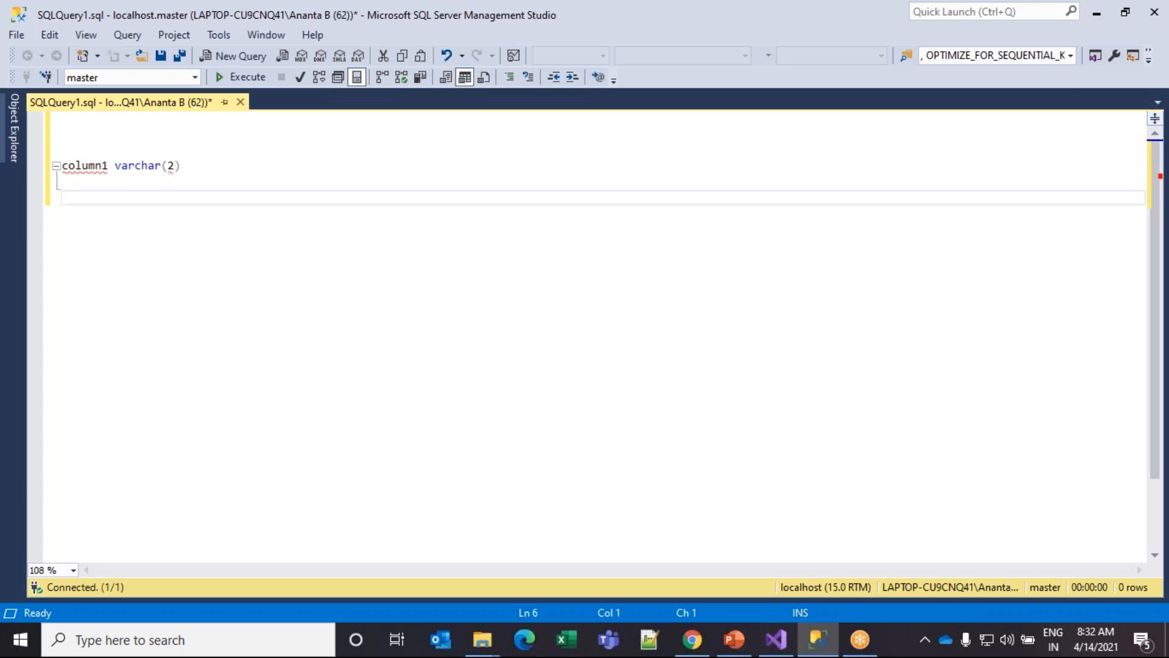
- Add a source example below the column definition, with column1 and the sample value vhgigdifkjsd on separate lines
{"action": "type", "text": "source"}
{"action": "key", "text": "Return"}
{"action": "type", "text": "column"}
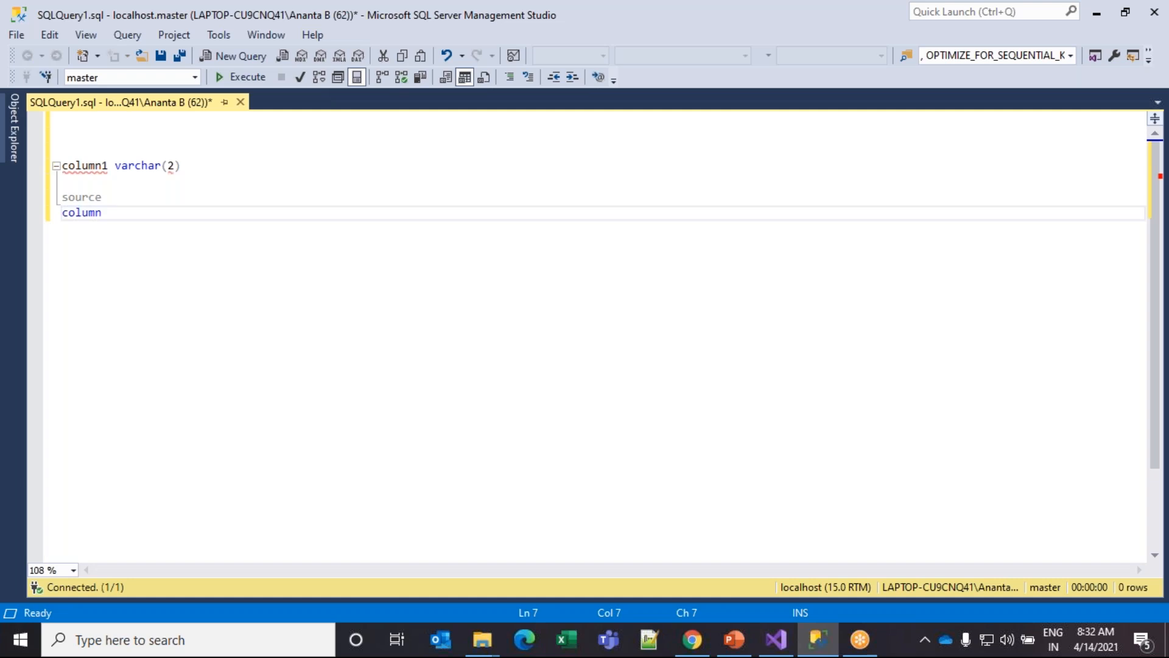
{"action": "type", "text": "1"}
{"action": "key", "text": "Return"}
{"action": "type", "text": "vhgigdifkjsd"}
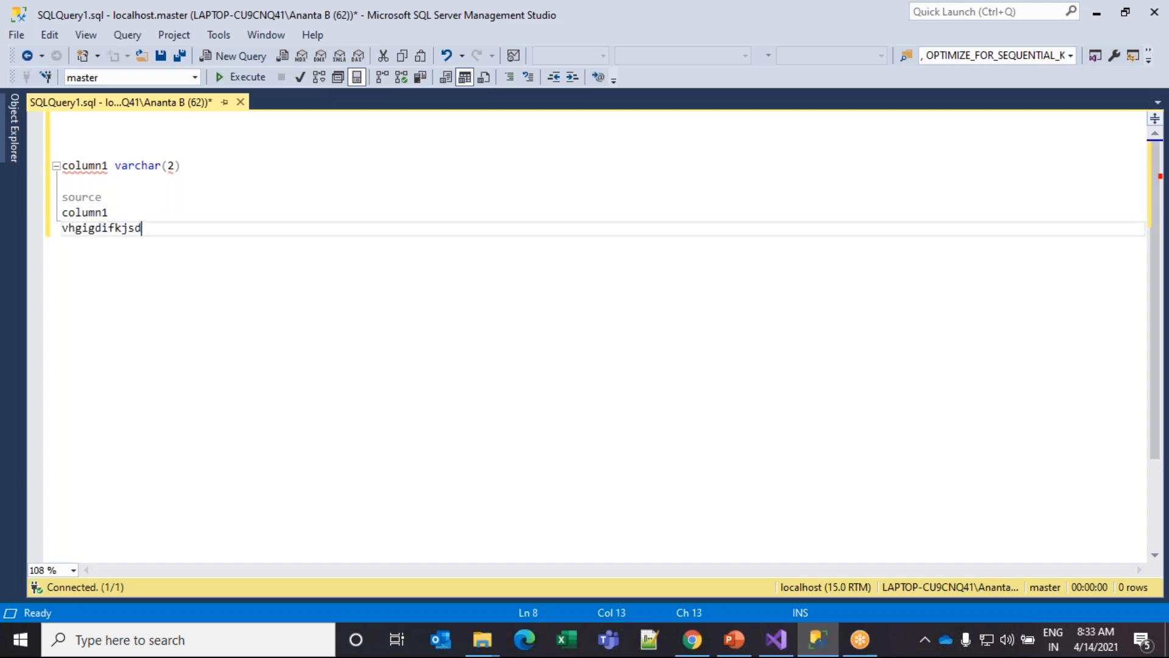
- Add the heading Destination on the line above column1 varchar(2)
{"action": "left_click", "coordinate": [92, 148]}
{"action": "type", "text": "Dest"}
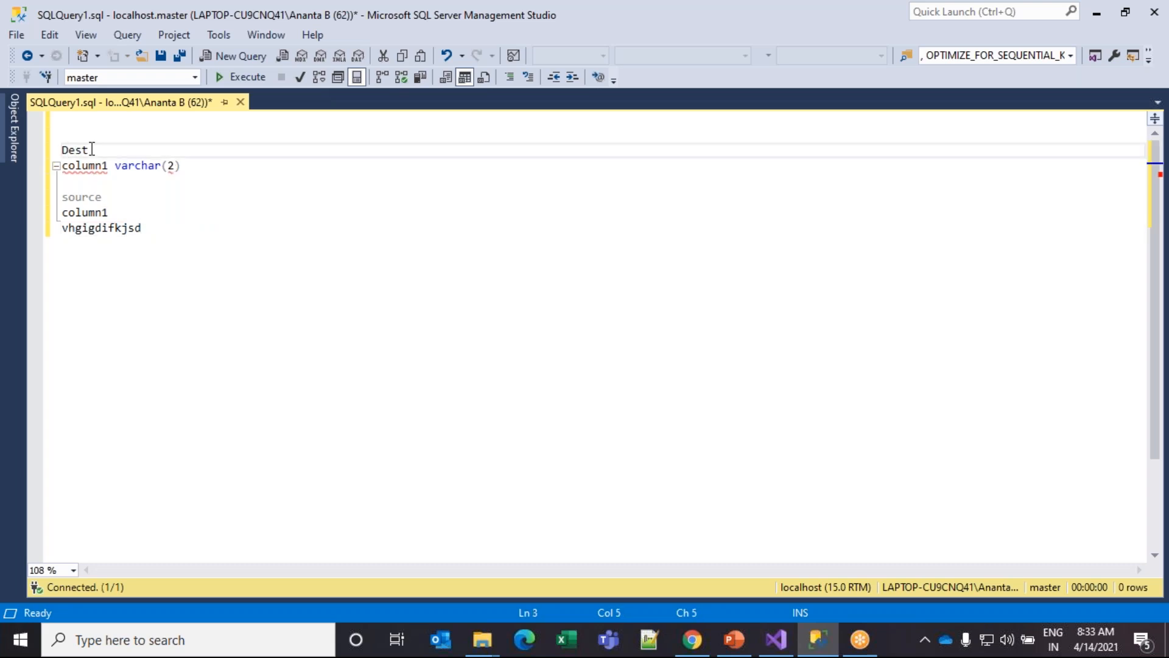
{"action": "type", "text": "inatble"}
{"action": "key", "text": "BackSpace"}
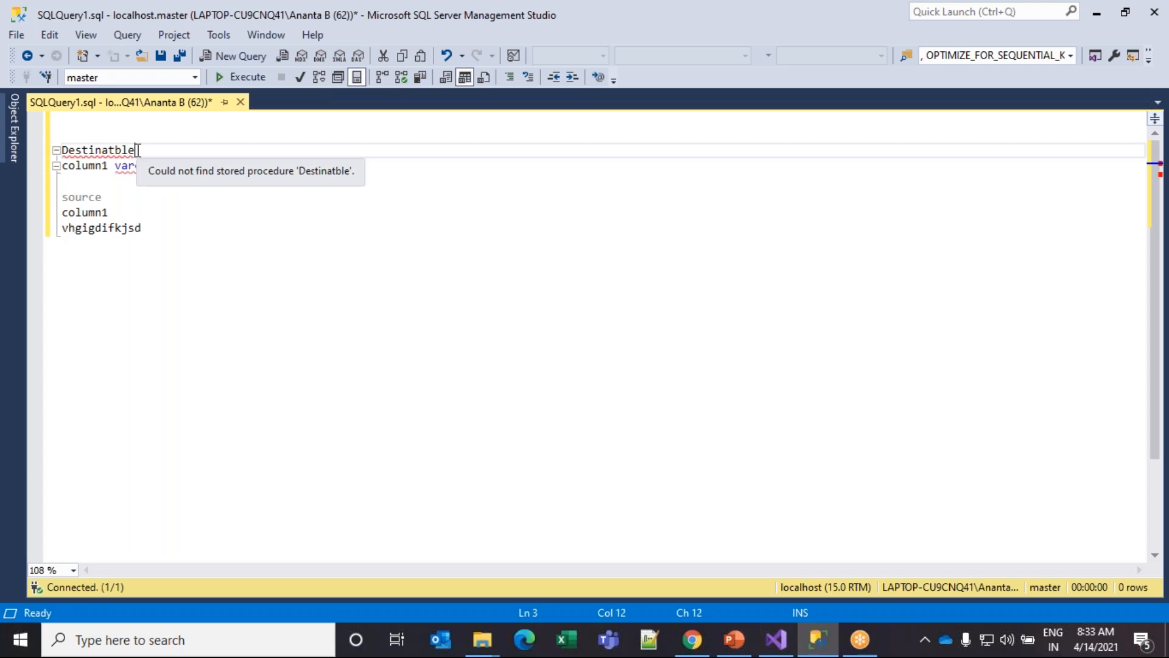
{"action": "key", "text": "BackSpace"}
{"action": "key", "text": "BackSpace"}
{"action": "key", "text": "BackSpace"}
{"action": "key", "text": "BackSpace"}
{"action": "type", "text": "tion"}
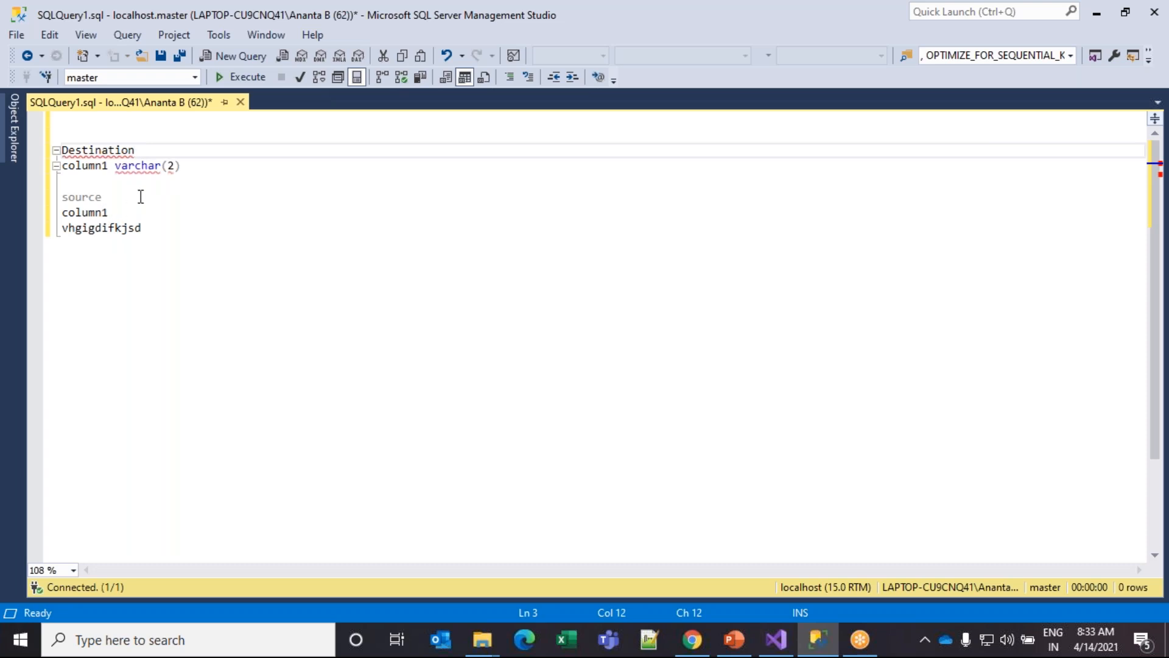
- Add the truncated value vh below column1 varchar(2) and compare it with the full source value
{"action": "left_click", "coordinate": [170, 165]}
{"action": "left_click", "coordinate": [162, 226]}
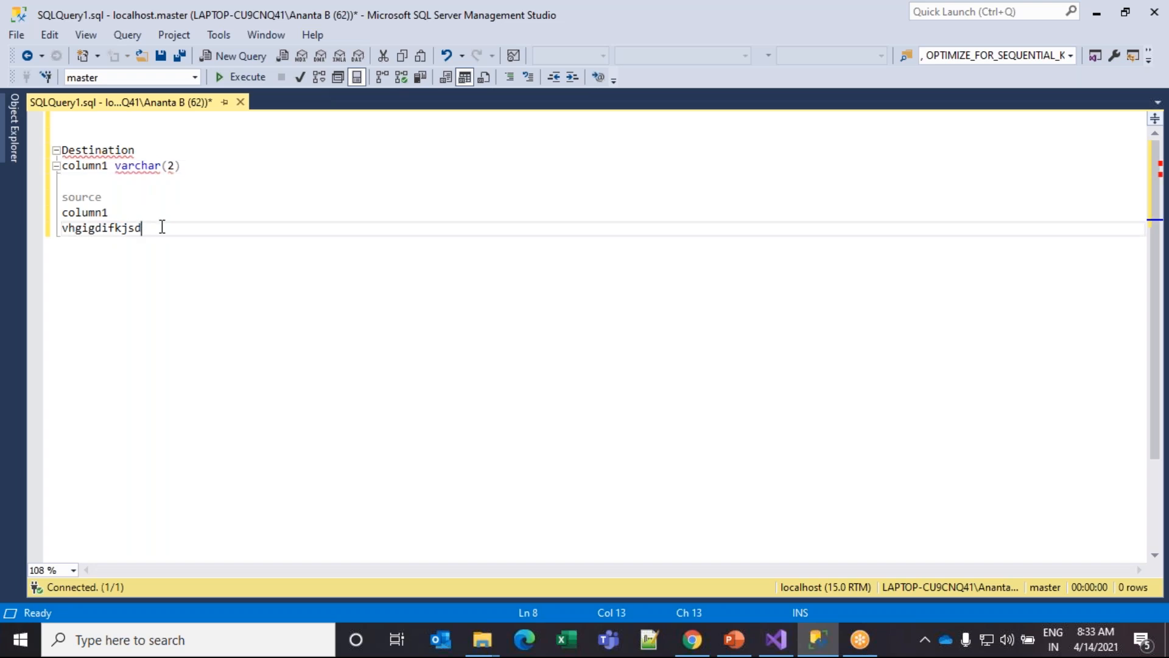
{"action": "left_click", "coordinate": [179, 165]}
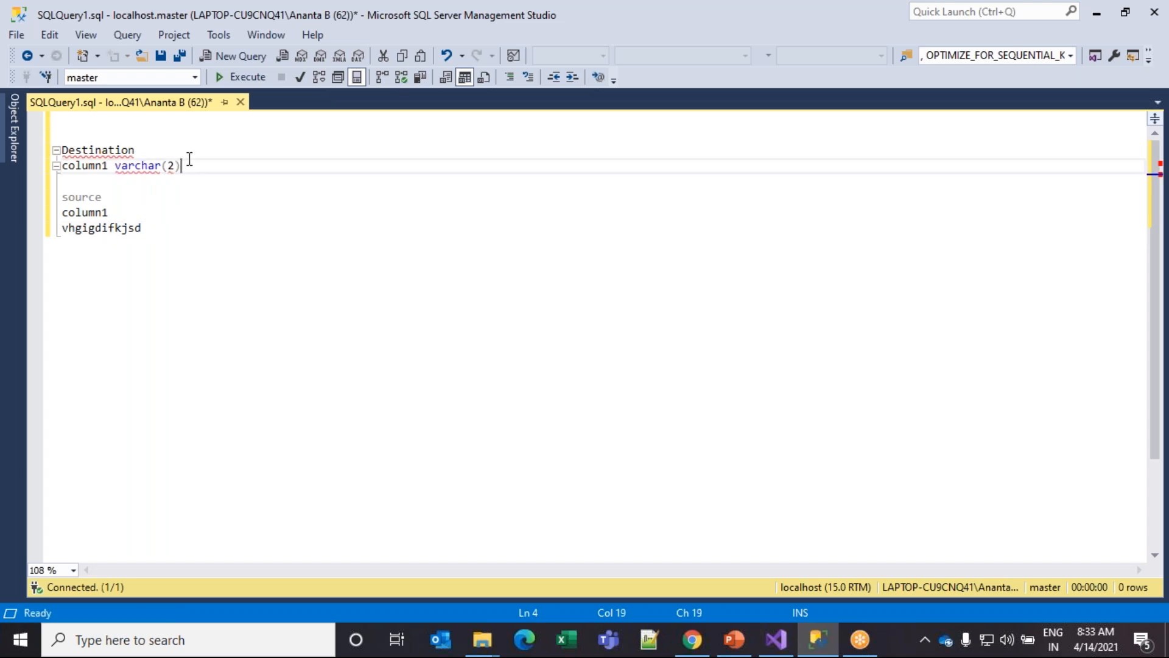
{"action": "key", "text": "Return"}
{"action": "type", "text": "vh"}
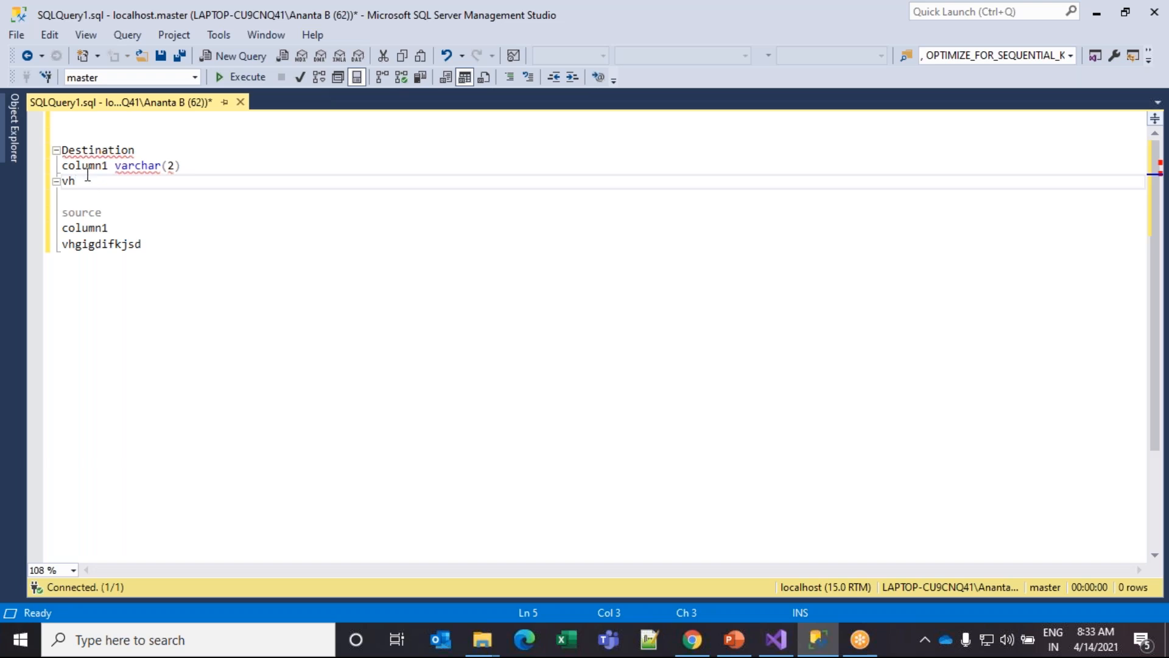
{"action": "left_click_drag", "start_coordinate": [75, 181], "coordinate": [61, 182]}
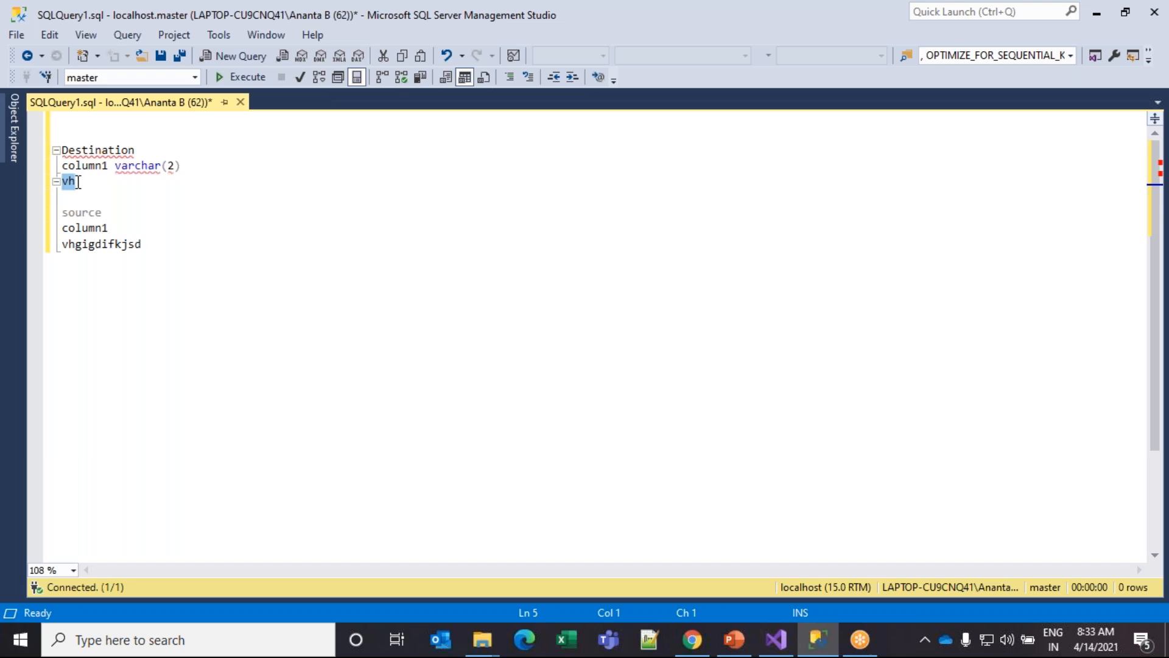
{"action": "left_click_drag", "start_coordinate": [61, 243], "coordinate": [148, 251]}
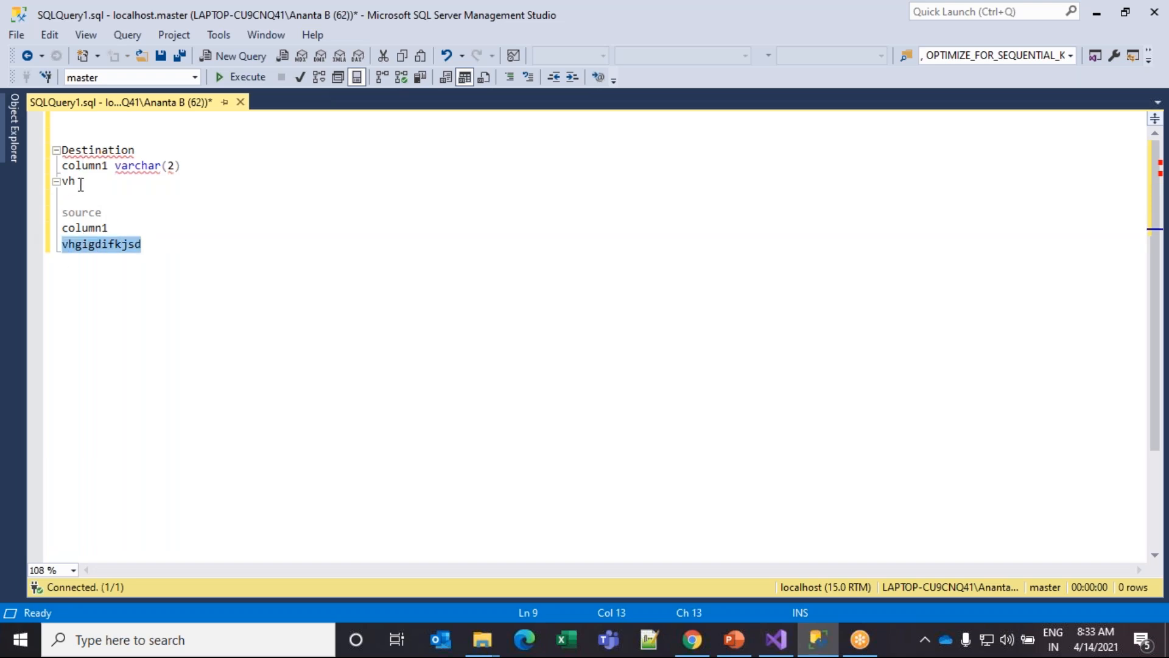
{"action": "left_click", "coordinate": [80, 184]}
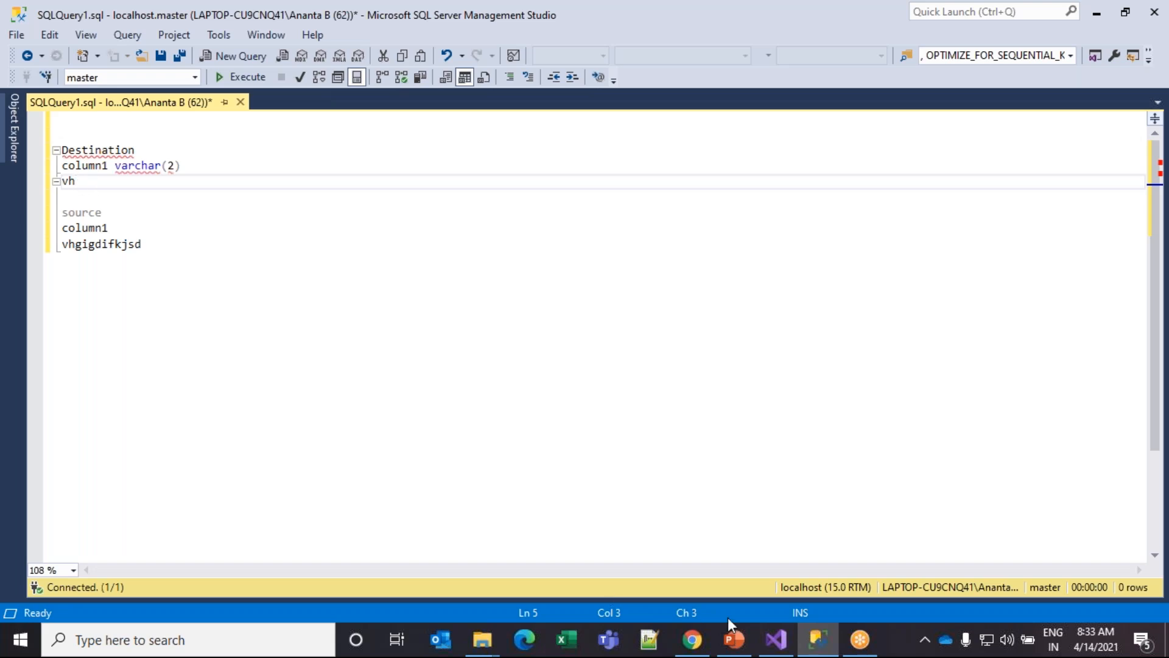
- Switch to Visual Studio and set the FirstName column's truncation handling to Ignore failure
{"action": "left_click", "coordinate": [777, 639]}
{"action": "left_click", "coordinate": [664, 136]}
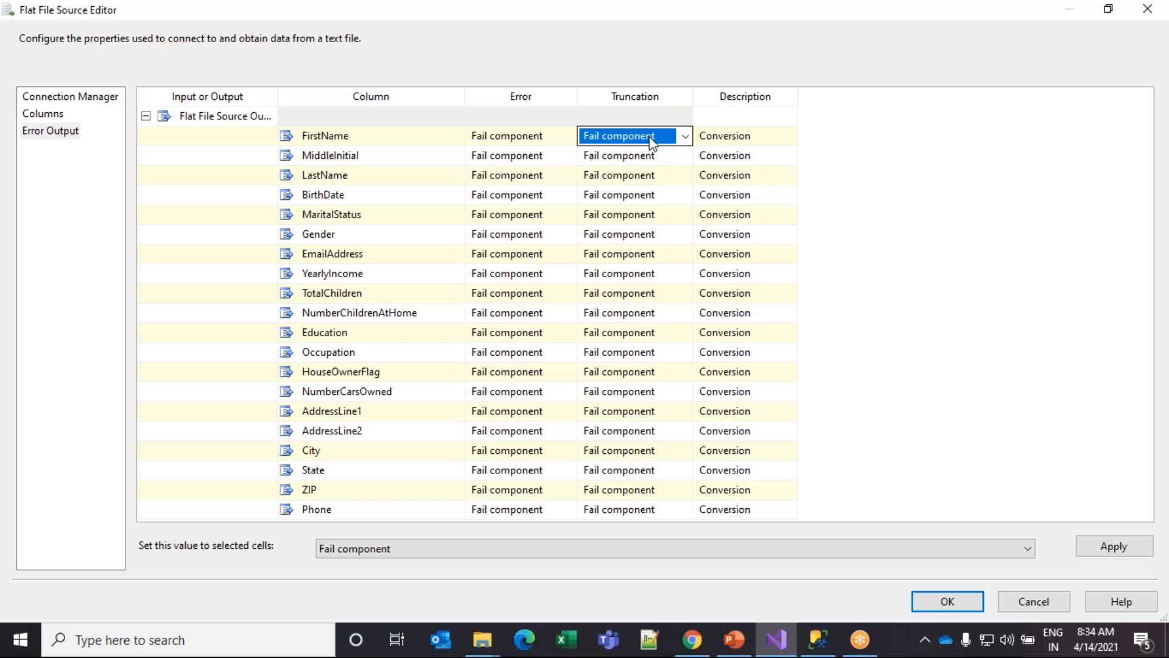
{"action": "left_click", "coordinate": [686, 137]}
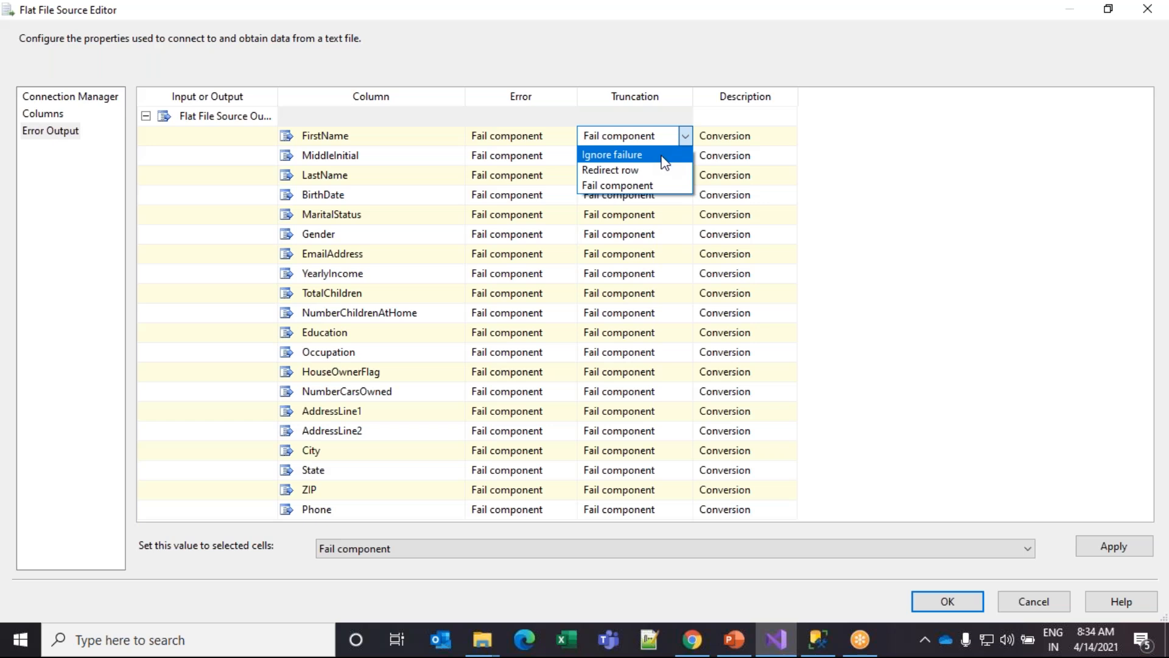
{"action": "left_click", "coordinate": [662, 154]}
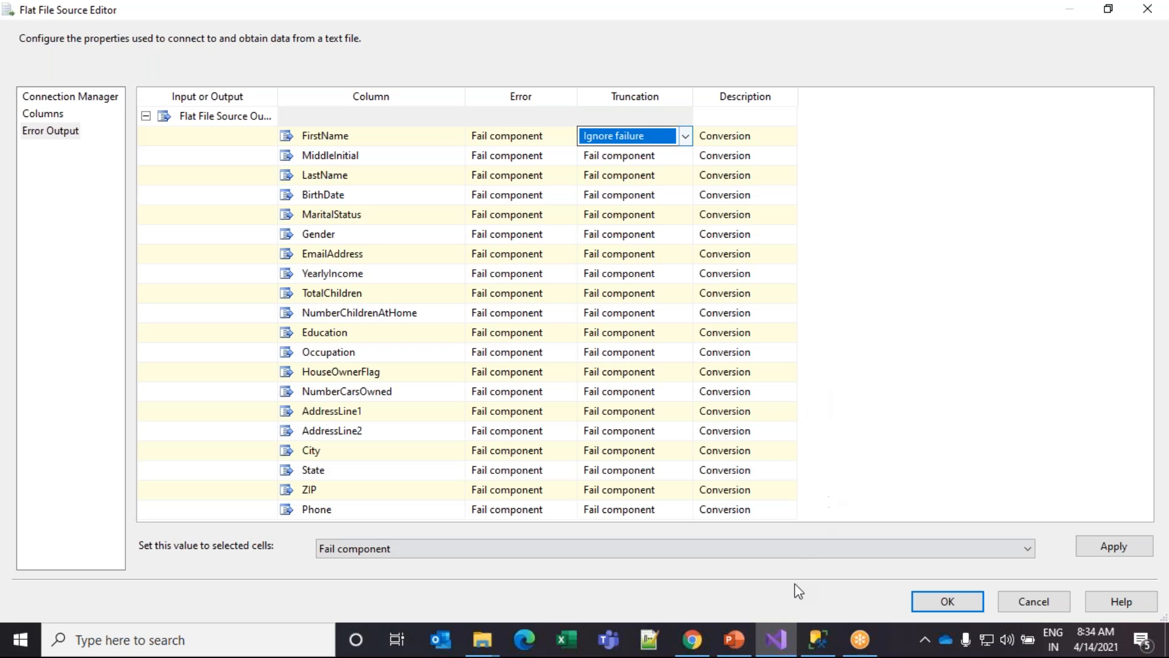
- Re-examine the truncated value vh under Destination in SQL Server Management Studio, and return to the Flat File Source Editor
{"action": "left_click", "coordinate": [787, 647]}
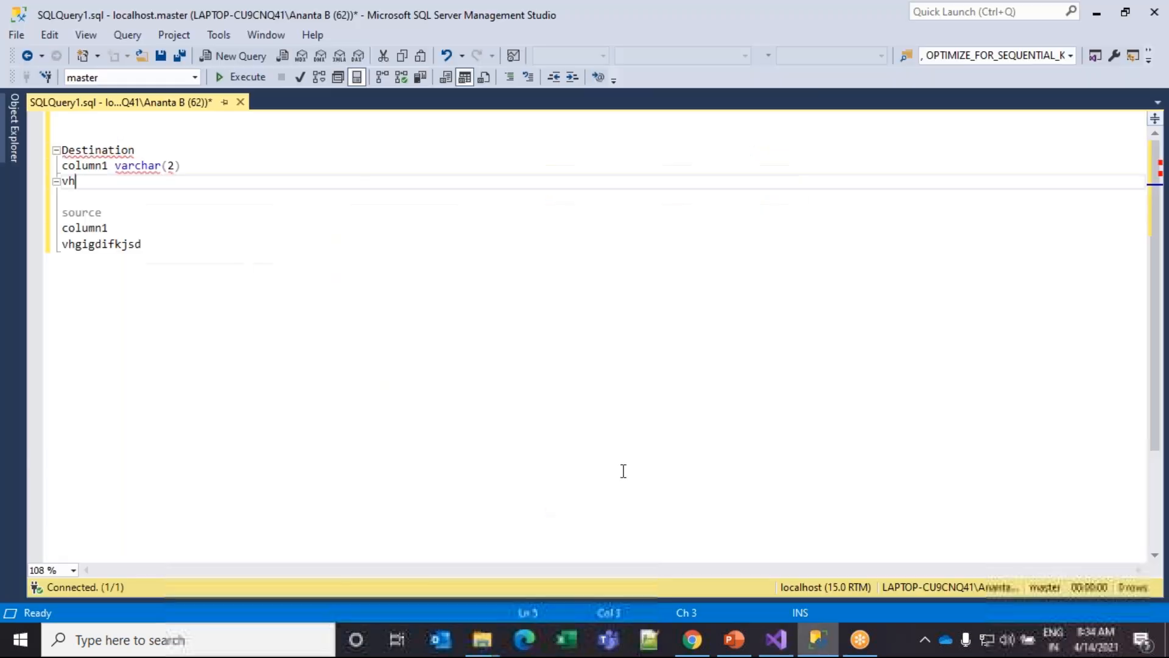
{"action": "left_click_drag", "start_coordinate": [80, 183], "coordinate": [61, 182]}
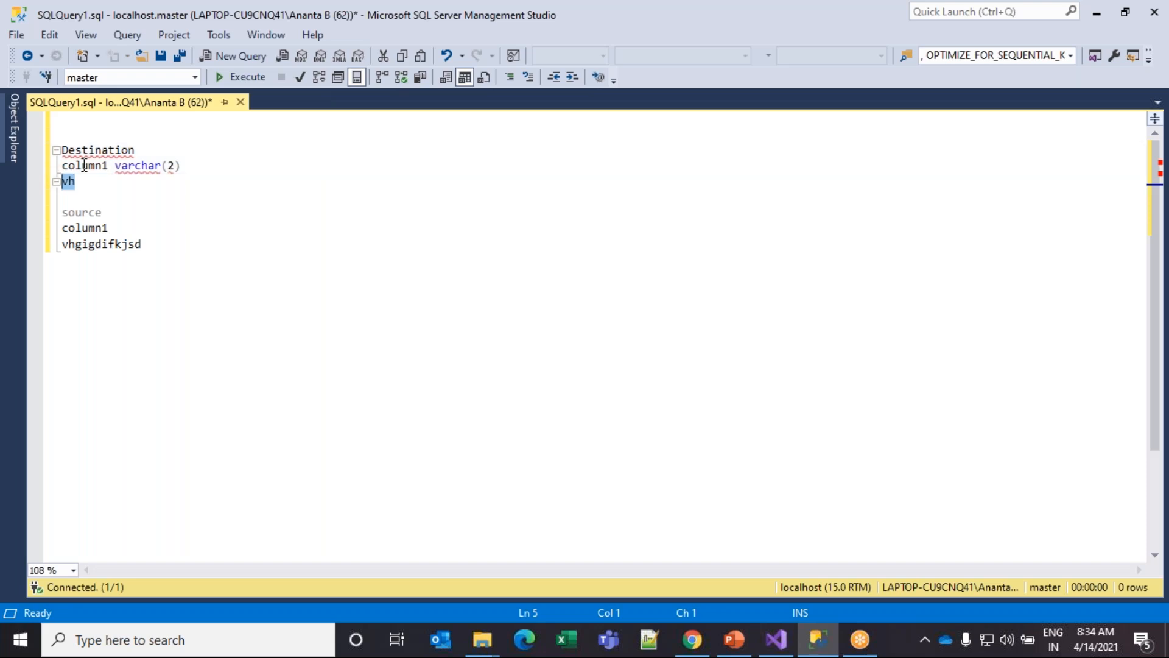
{"action": "left_click", "coordinate": [818, 638]}
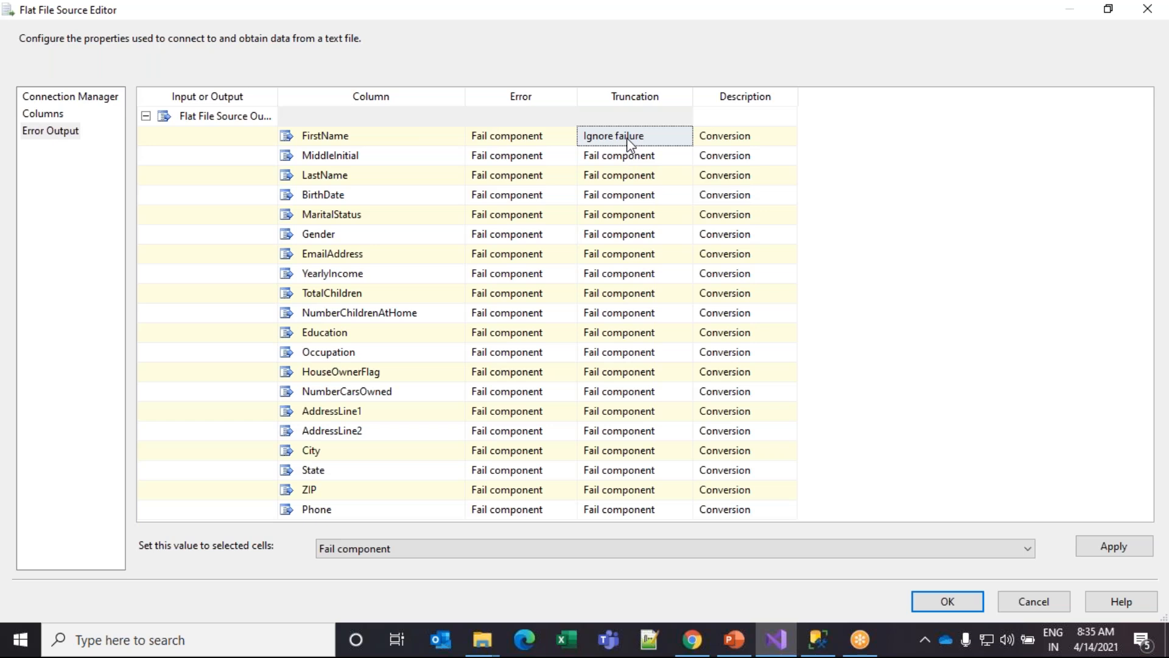
- Set the FirstName column's truncation handling to Redirect row and review the other available options
{"action": "left_click", "coordinate": [627, 137]}
{"action": "left_click", "coordinate": [685, 136]}
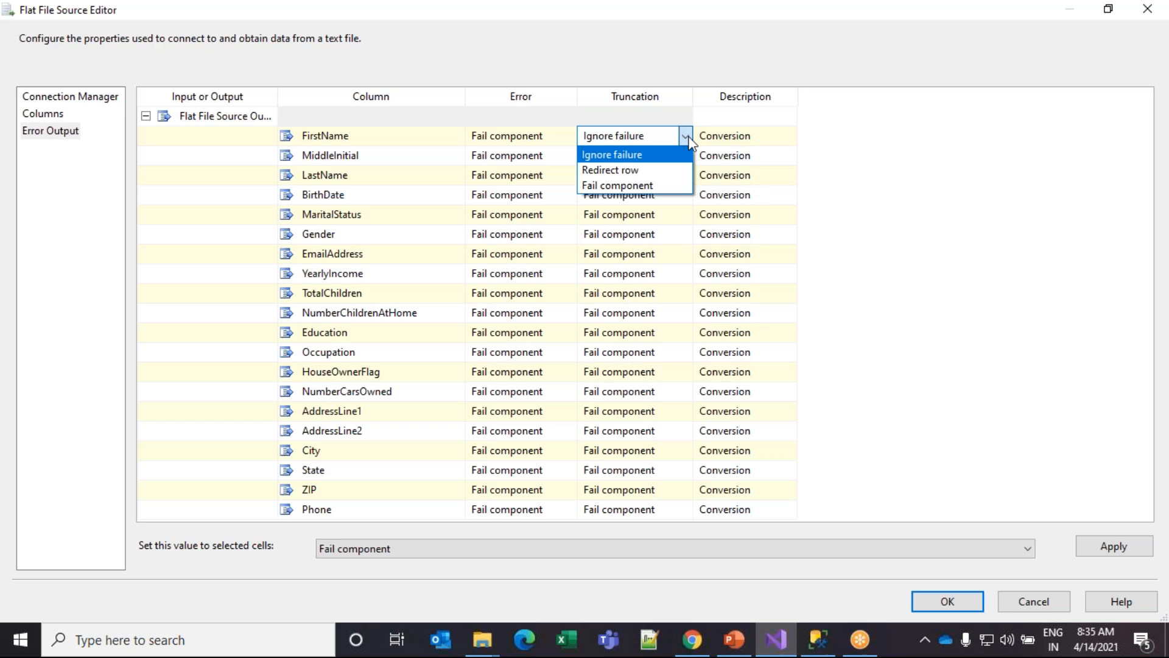
{"action": "left_click", "coordinate": [631, 171]}
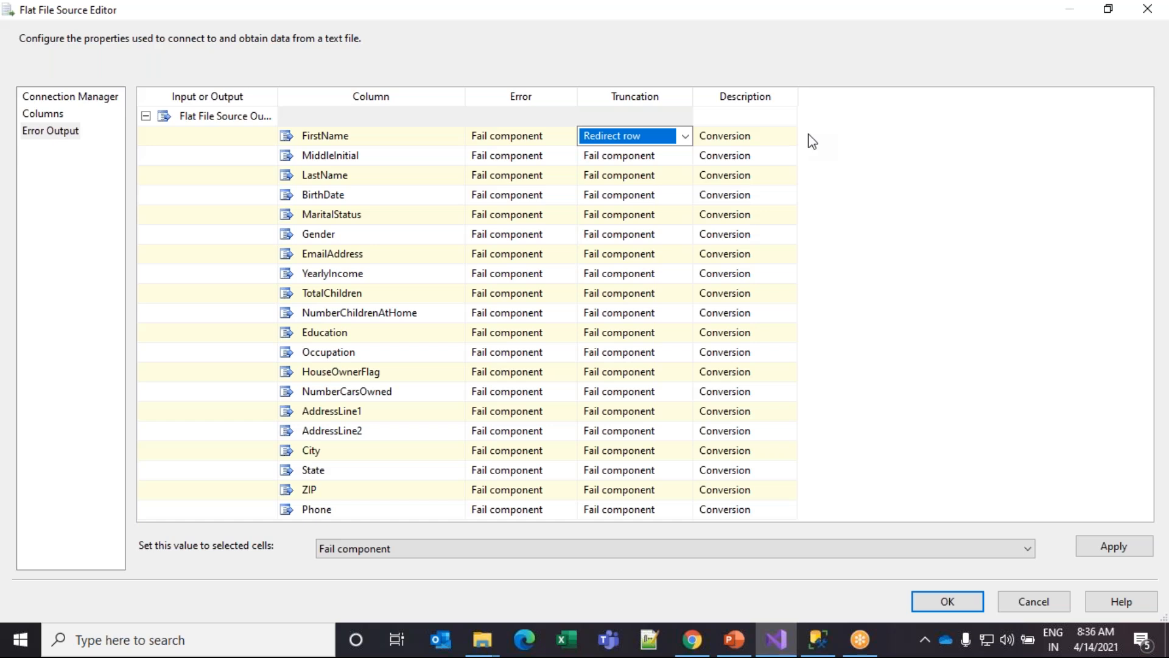
{"action": "left_click", "coordinate": [685, 136]}
{"action": "left_click", "coordinate": [684, 138]}
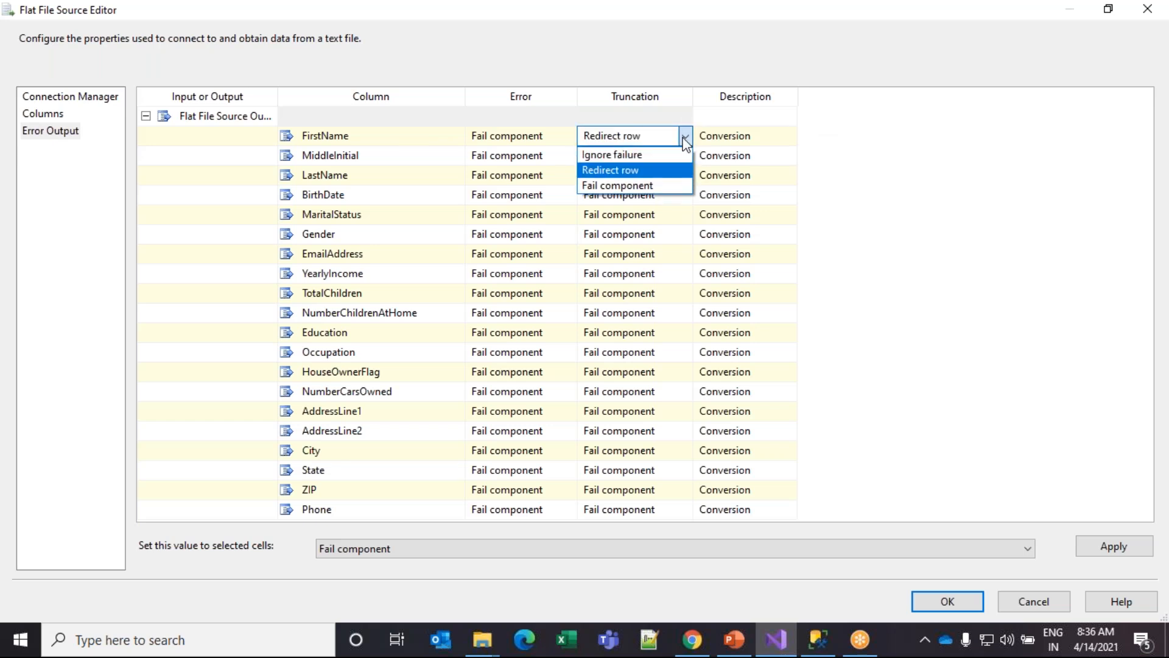
{"action": "left_click", "coordinate": [611, 172]}
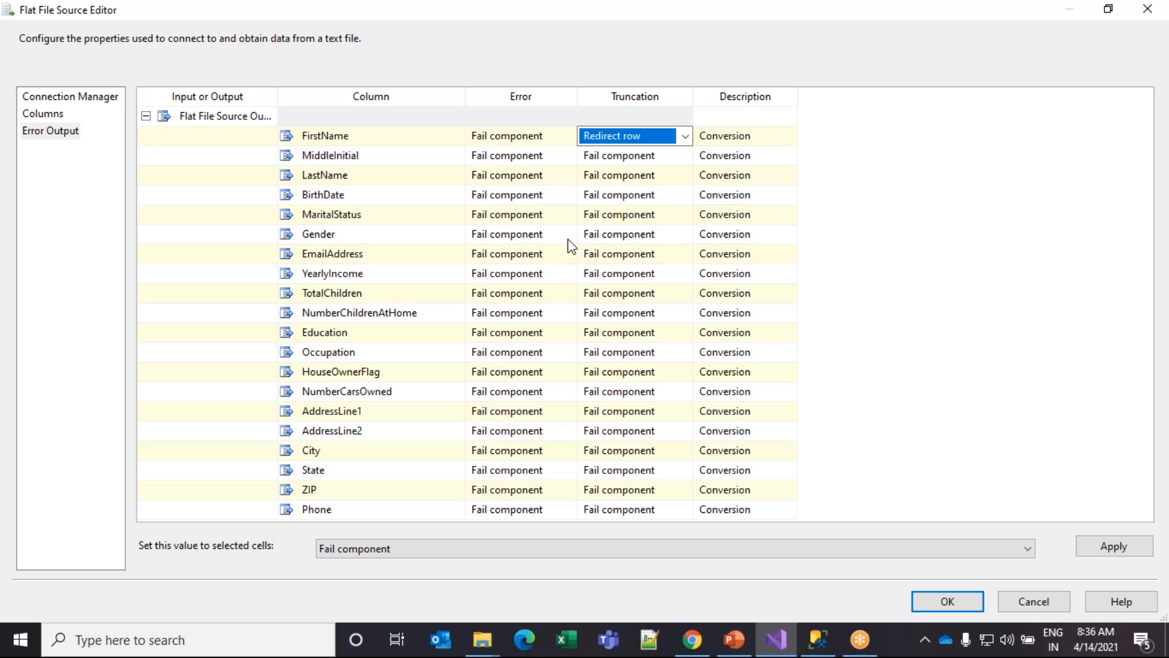
- Restore the Flat File Source Editor to a smaller window and review the FirstName column's truncation options
{"action": "double_click", "coordinate": [282, 17]}
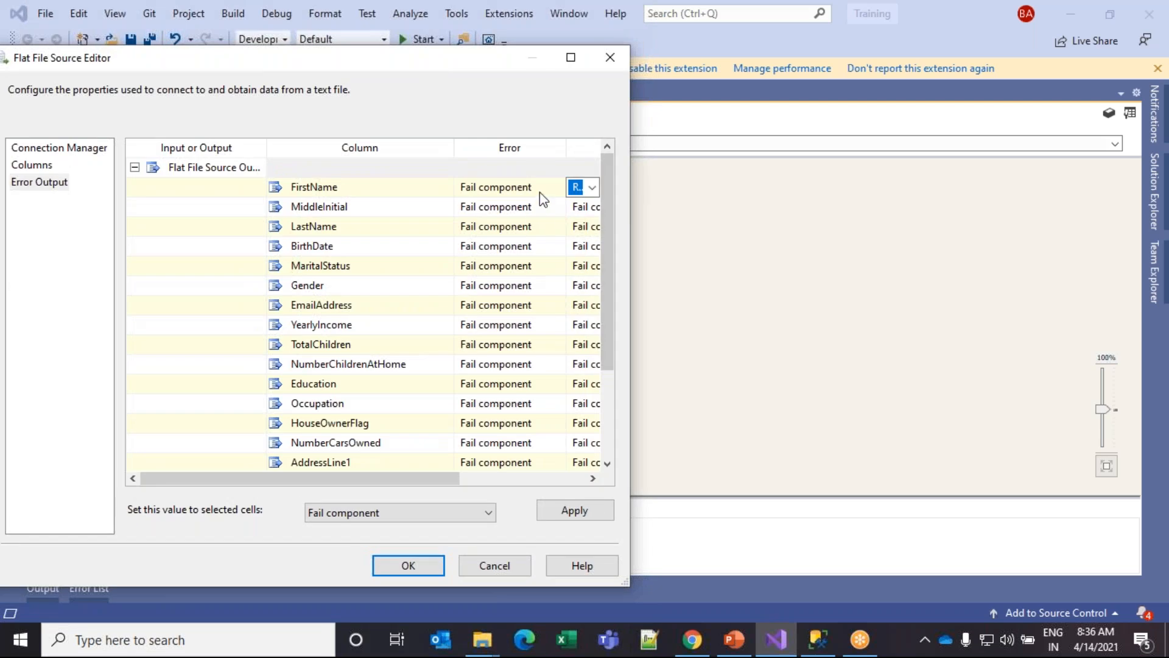
{"action": "left_click_drag", "start_coordinate": [630, 127], "coordinate": [842, 190]}
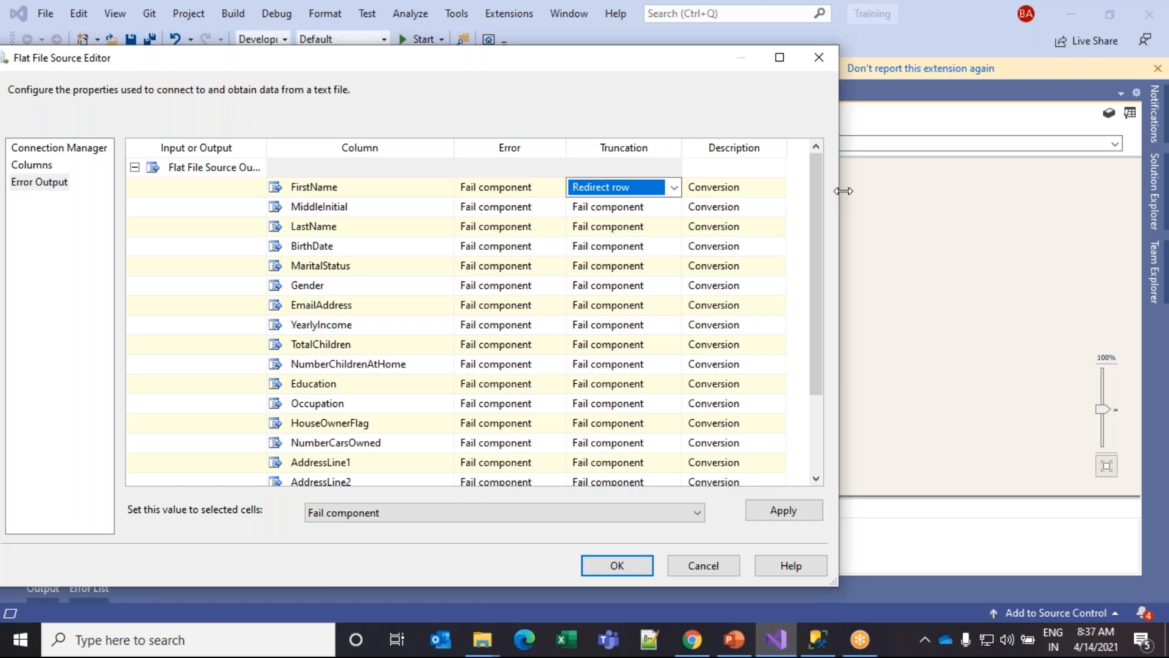
{"action": "left_click", "coordinate": [674, 188]}
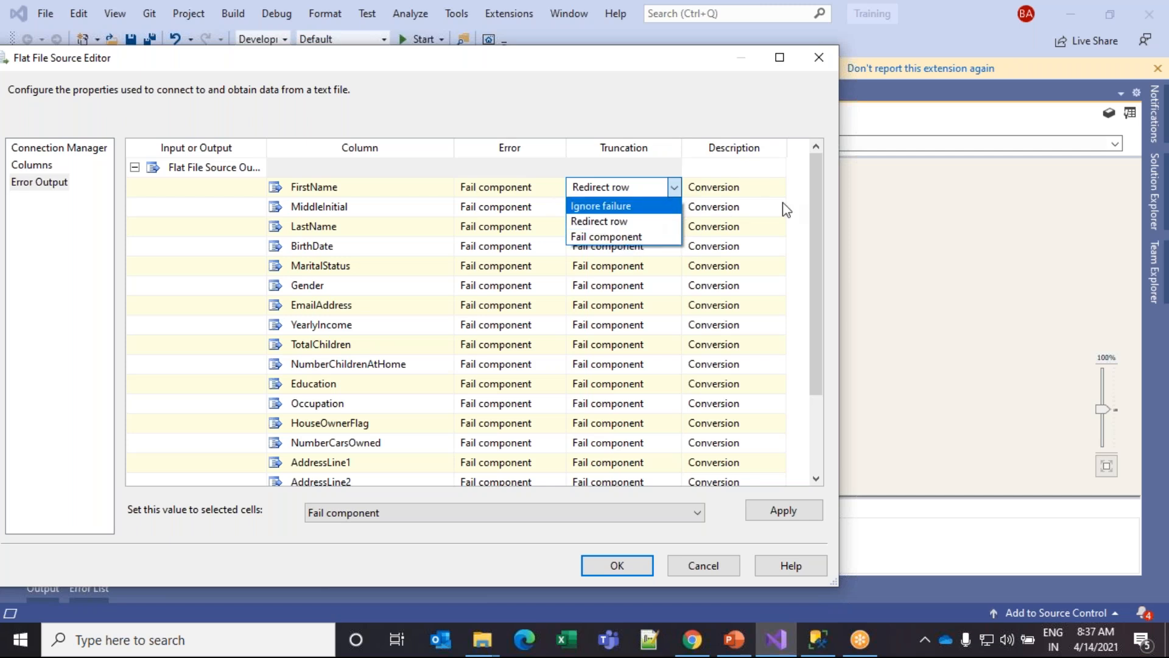
{"action": "key", "text": "Escape"}
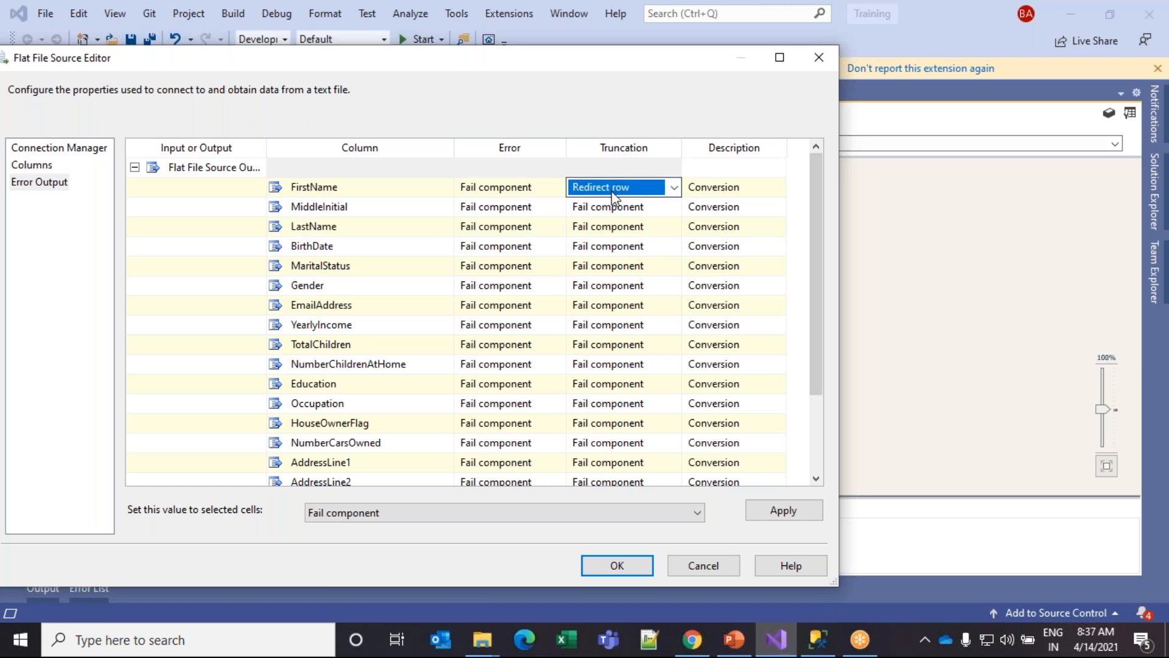
- Set the FirstName column's error handling to Redirect row and review the options for setting a value on selected cells
{"action": "left_click", "coordinate": [548, 187]}
{"action": "left_click", "coordinate": [558, 187]}
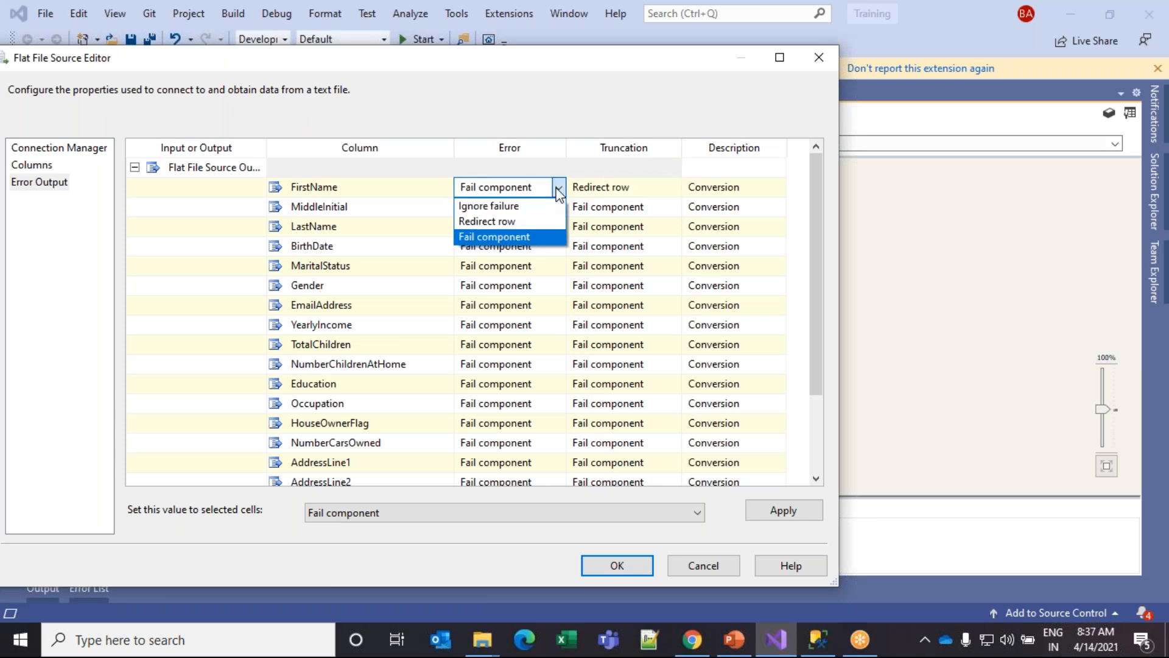
{"action": "left_click", "coordinate": [507, 220]}
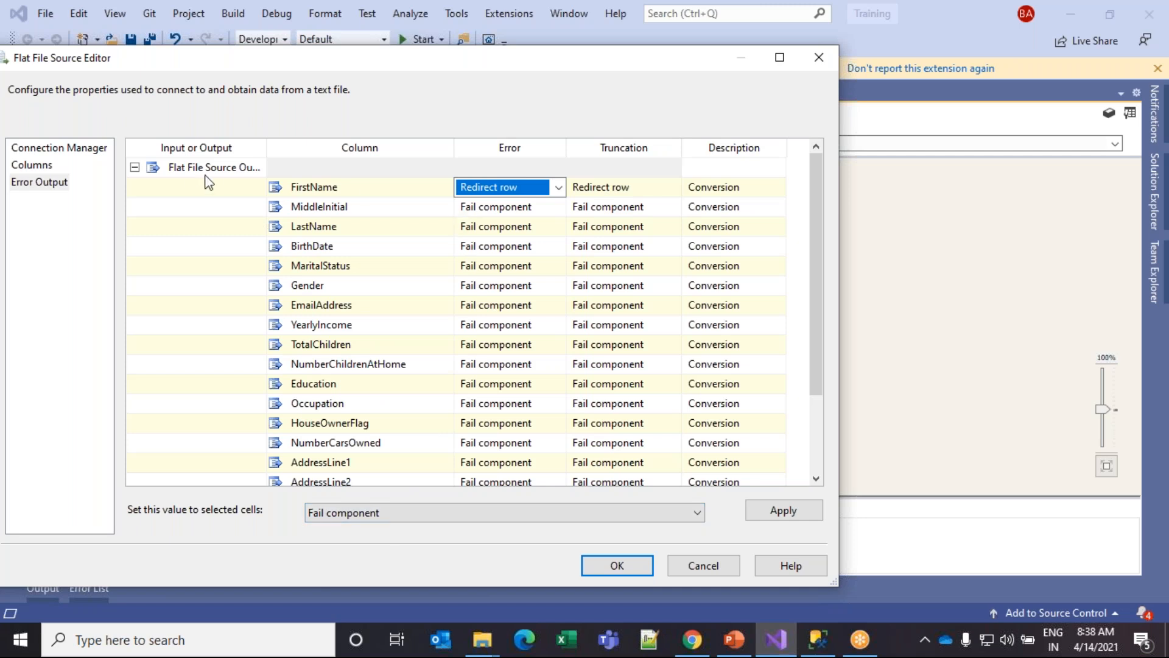
{"action": "left_click", "coordinate": [447, 516]}
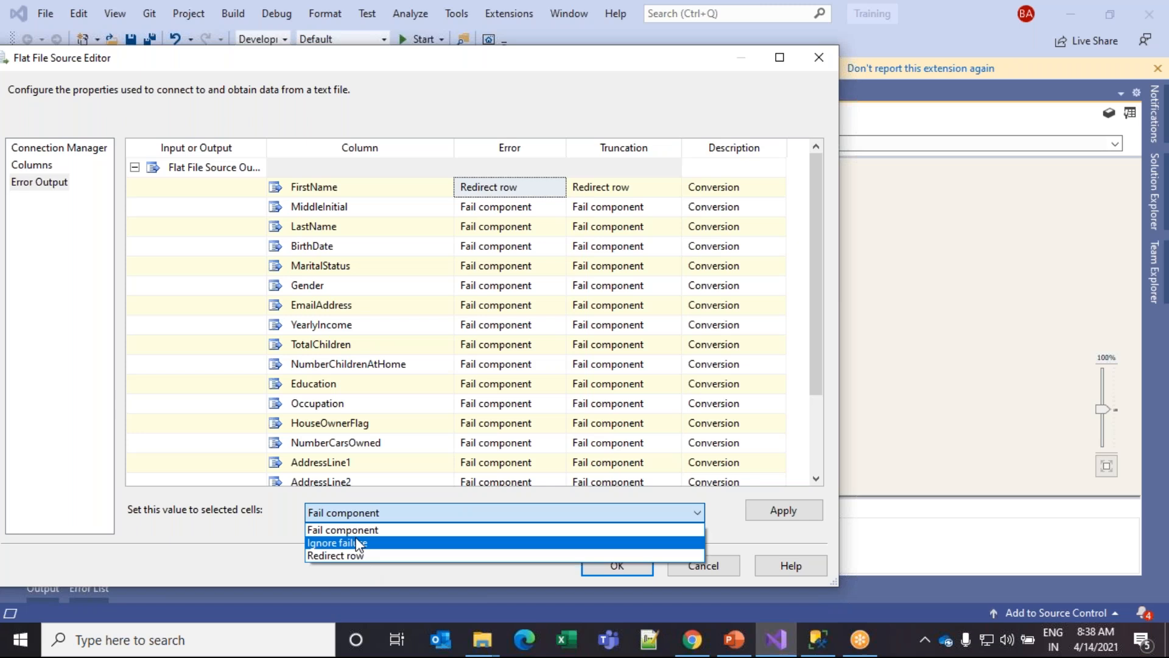
{"action": "left_click", "coordinate": [823, 361]}
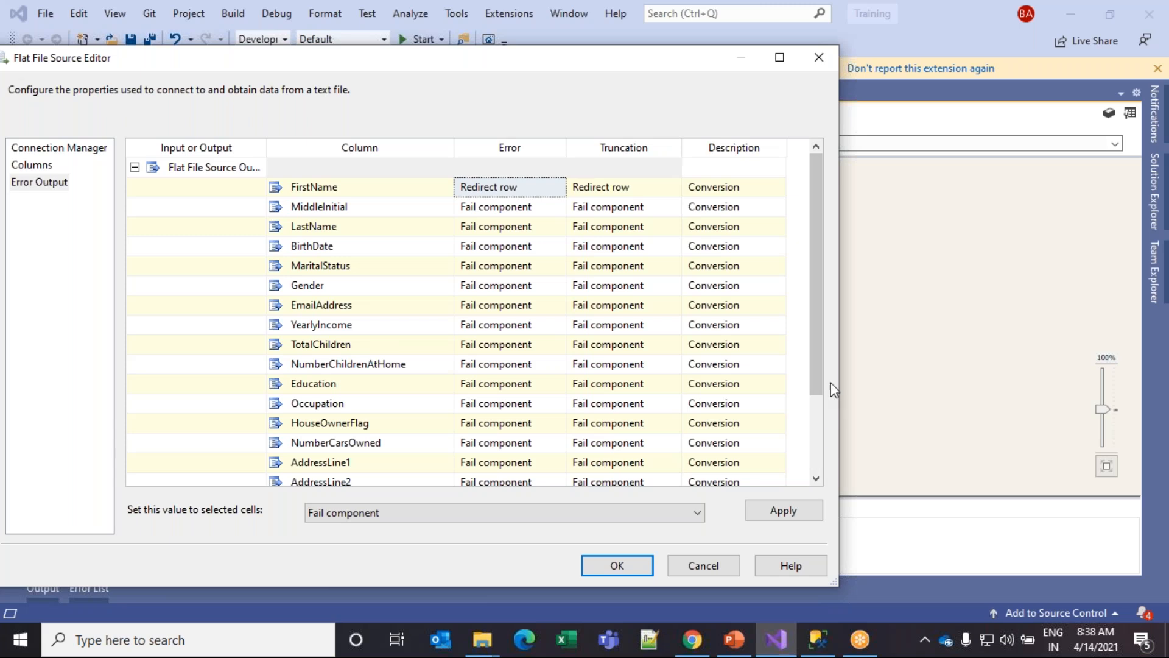
- Set both the error and truncation handling of the FirstName column to Fail component
{"action": "left_click_drag", "start_coordinate": [809, 336], "coordinate": [575, 210]}
{"action": "left_click", "coordinate": [557, 192]}
{"action": "left_click", "coordinate": [558, 190]}
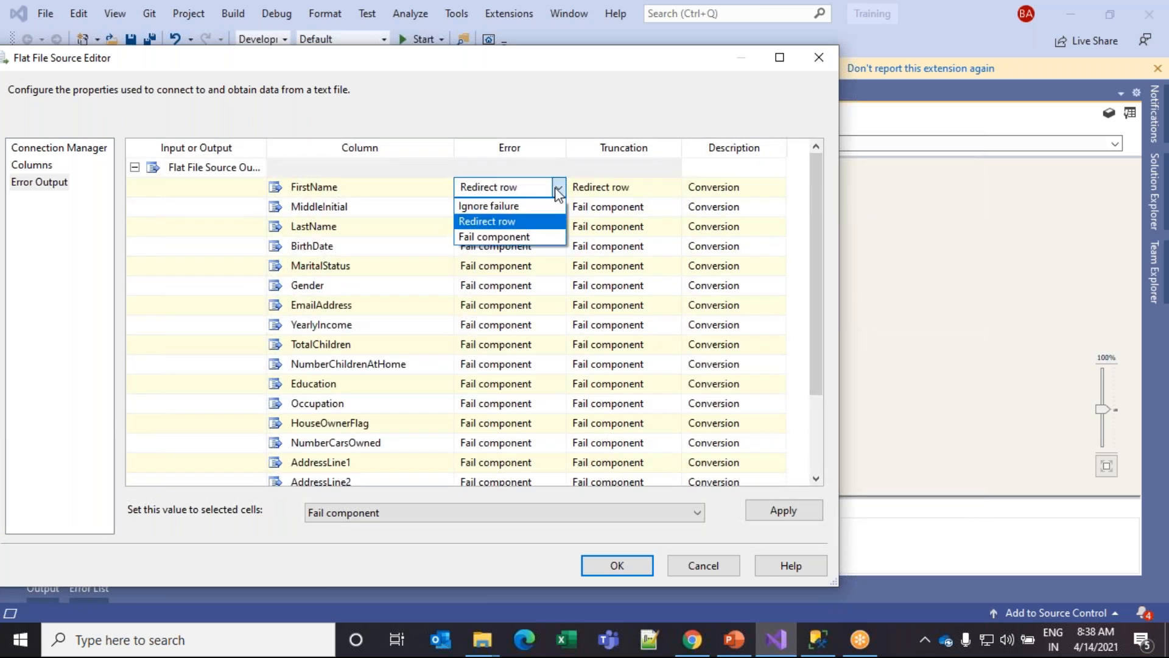
{"action": "left_click", "coordinate": [509, 237]}
{"action": "left_click", "coordinate": [639, 187]}
{"action": "left_click", "coordinate": [674, 188]}
{"action": "left_click", "coordinate": [615, 237]}
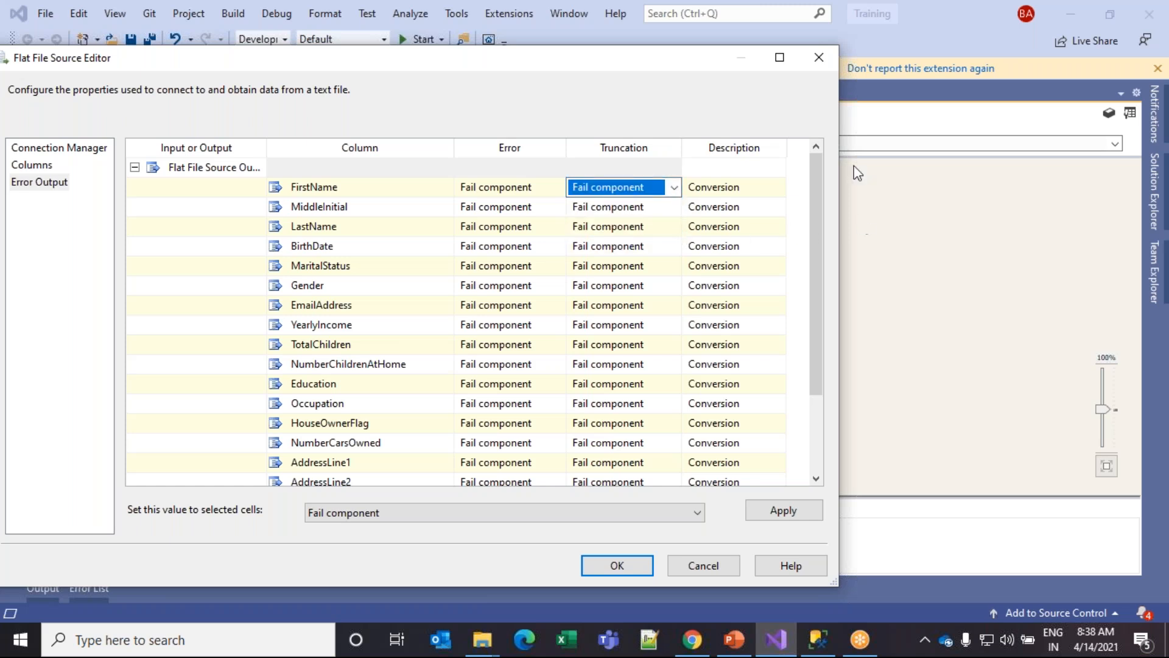
- Review the source's connection manager, column mapping and error output pages, and accept the Flat File Source settings
{"action": "left_click", "coordinate": [769, 59]}
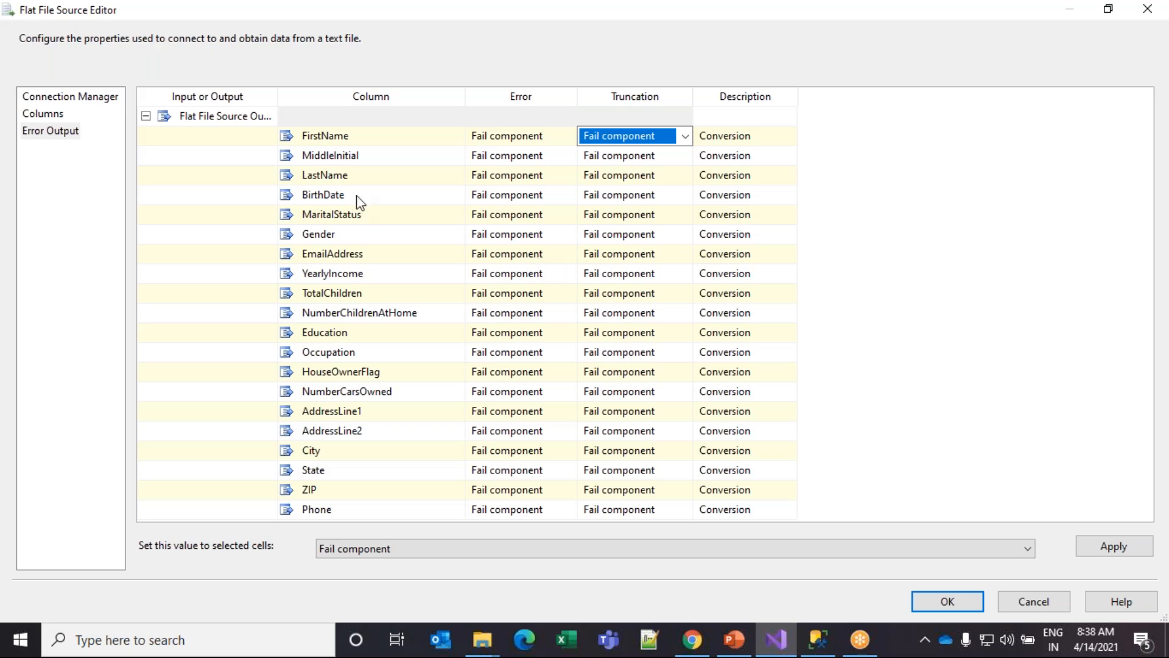
{"action": "left_click", "coordinate": [55, 113]}
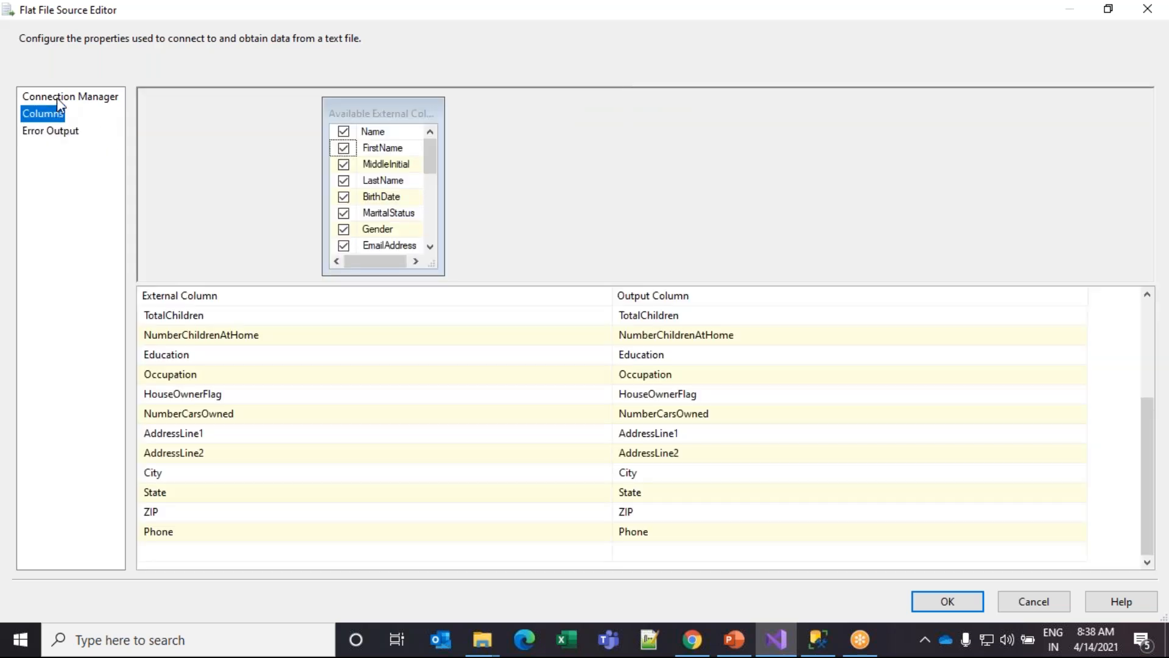
{"action": "left_click", "coordinate": [56, 98]}
{"action": "left_click_drag", "start_coordinate": [163, 19], "coordinate": [225, 51]}
{"action": "left_click", "coordinate": [101, 151]}
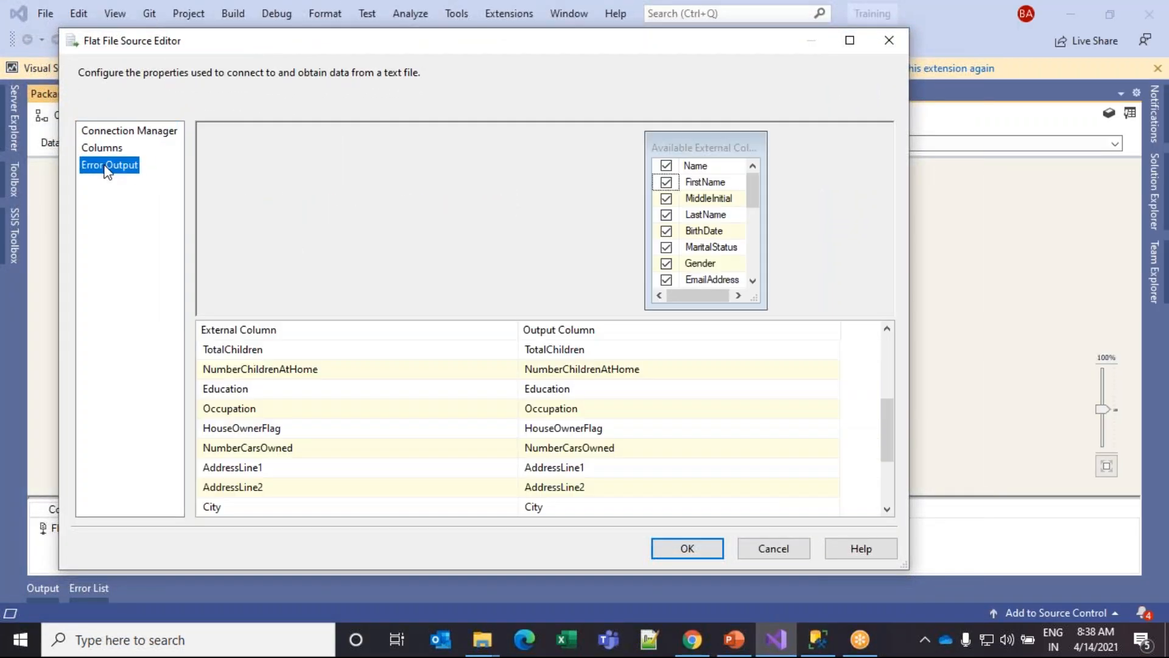
{"action": "left_click", "coordinate": [105, 165]}
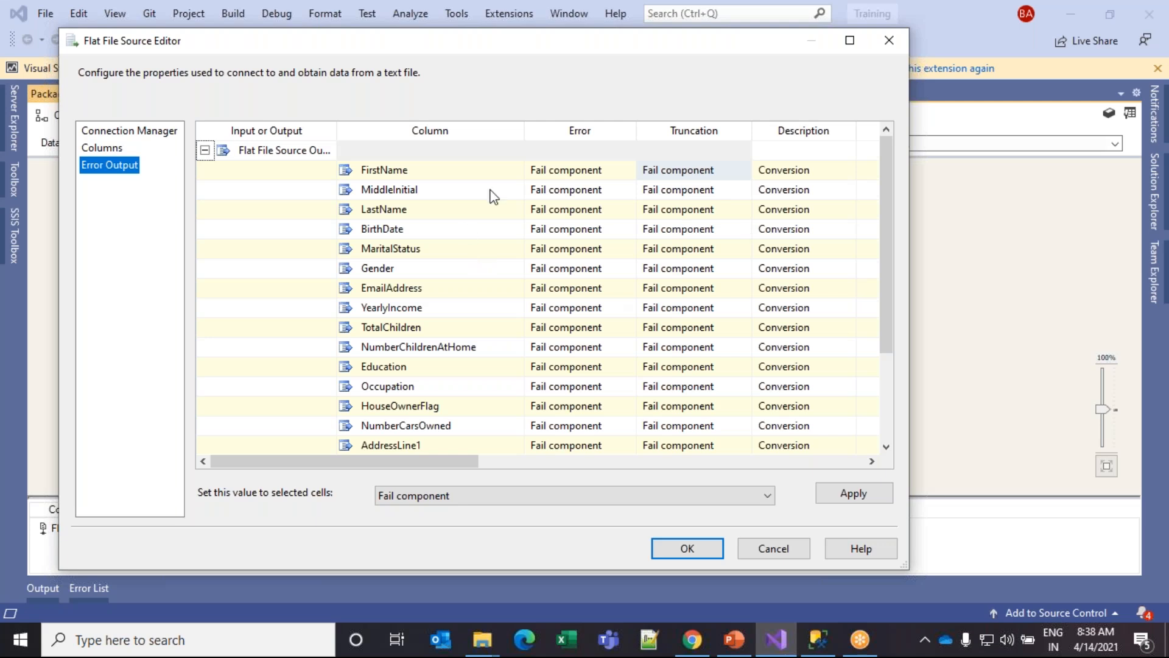
{"action": "left_click", "coordinate": [828, 173]}
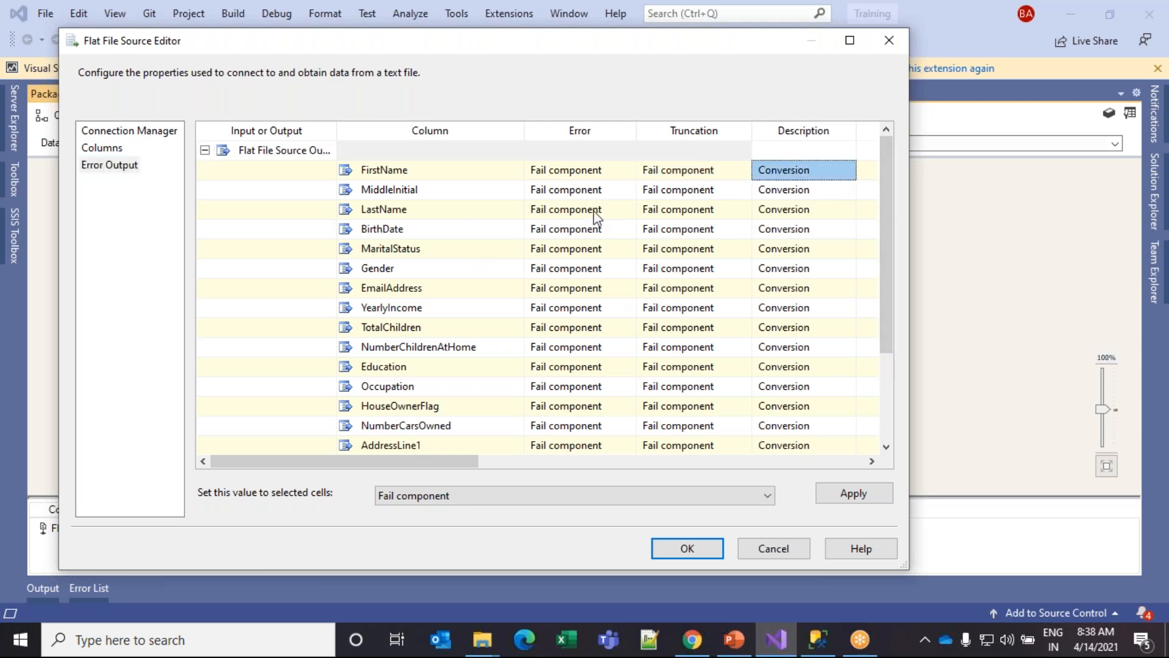
{"action": "left_click", "coordinate": [128, 138]}
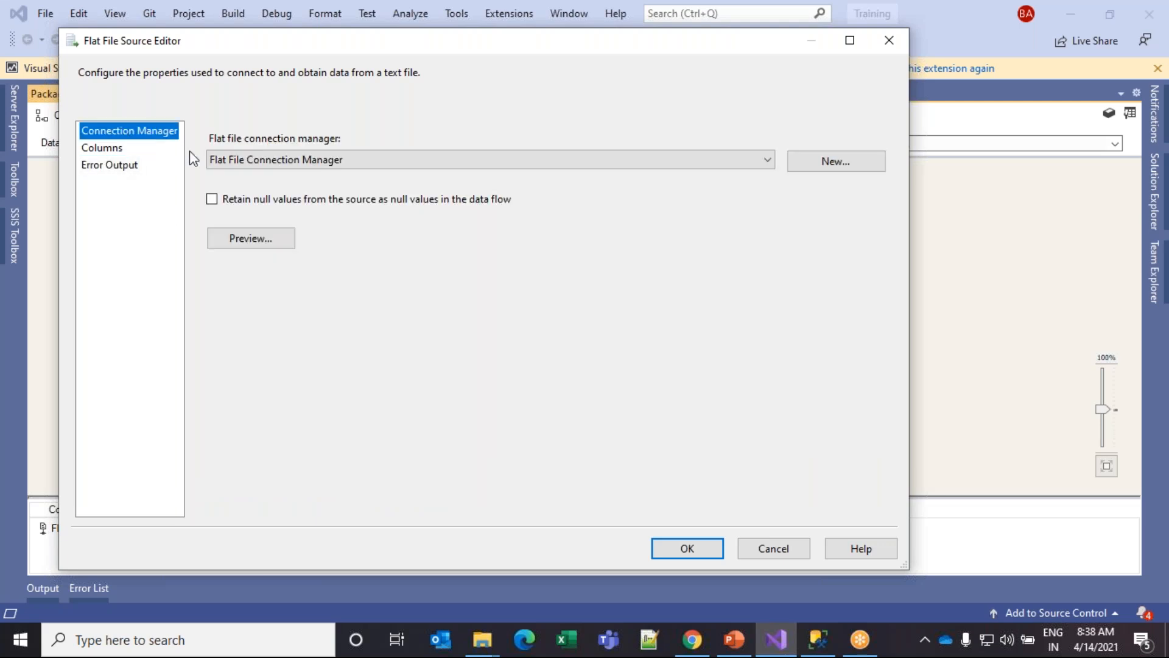
{"action": "left_click", "coordinate": [120, 152]}
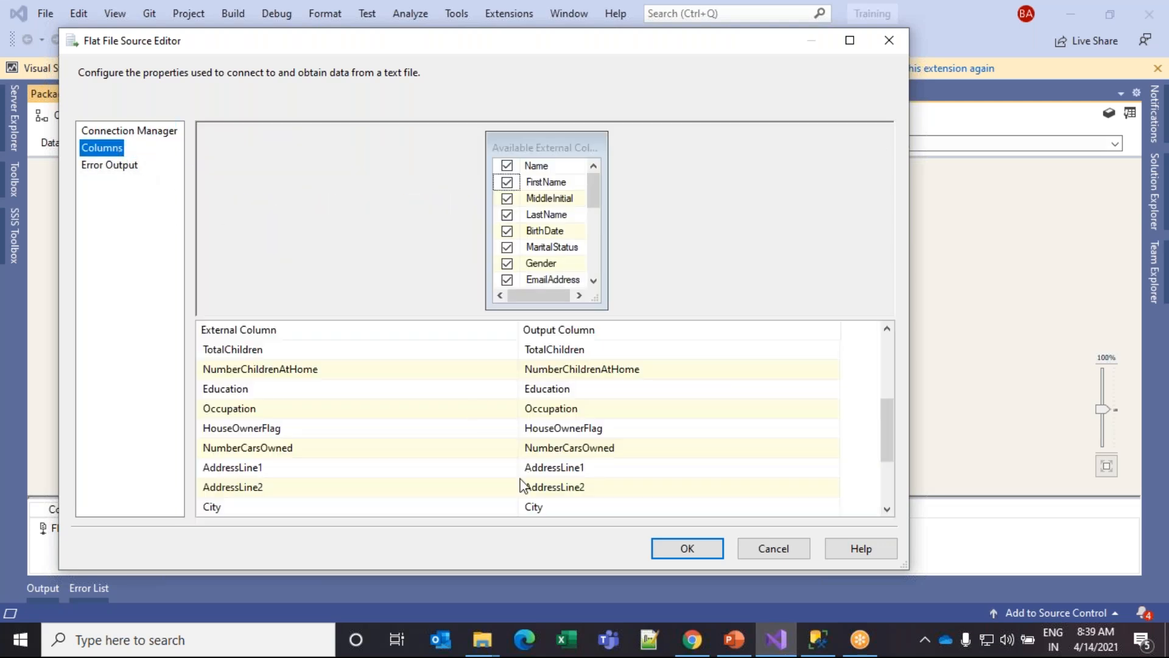
{"action": "left_click", "coordinate": [692, 551]}
- Reposition the Flat File Source in the data flow and add an OLE DB Destination below it
{"action": "left_click_drag", "start_coordinate": [323, 242], "coordinate": [254, 227]}
{"action": "left_click", "coordinate": [14, 234]}
{"action": "left_click_drag", "start_coordinate": [263, 334], "coordinate": [257, 404]}
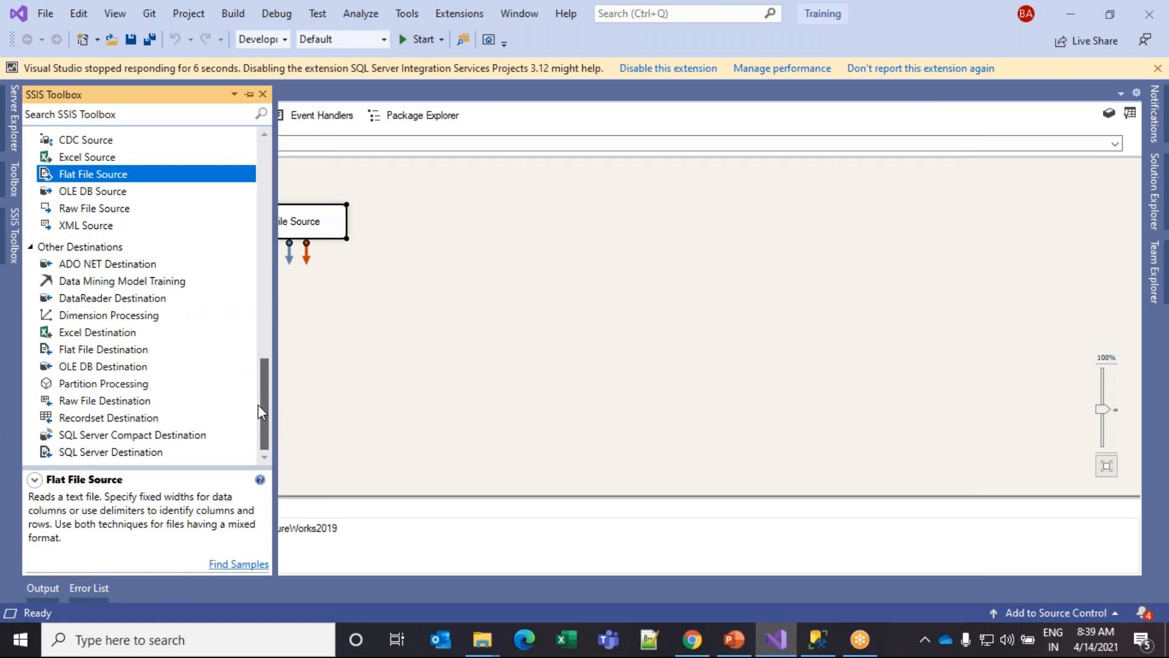
{"action": "left_click", "coordinate": [71, 366]}
{"action": "left_click_drag", "start_coordinate": [71, 366], "coordinate": [400, 325]}
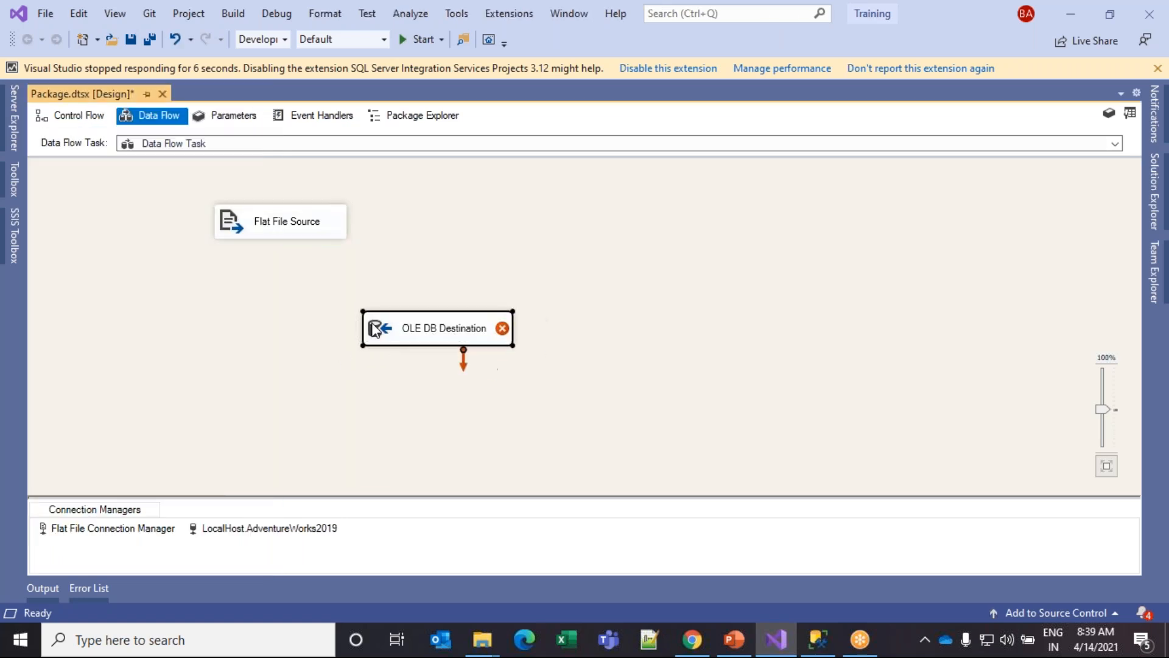
- Connect the Flat File Source's data output to the OLE DB Destination and open the destination's editor
{"action": "left_click", "coordinate": [312, 229]}
{"action": "left_click_drag", "start_coordinate": [288, 258], "coordinate": [434, 340]}
{"action": "left_click", "coordinate": [435, 339]}
{"action": "left_click", "coordinate": [393, 341]}
{"action": "double_click", "coordinate": [396, 332]}
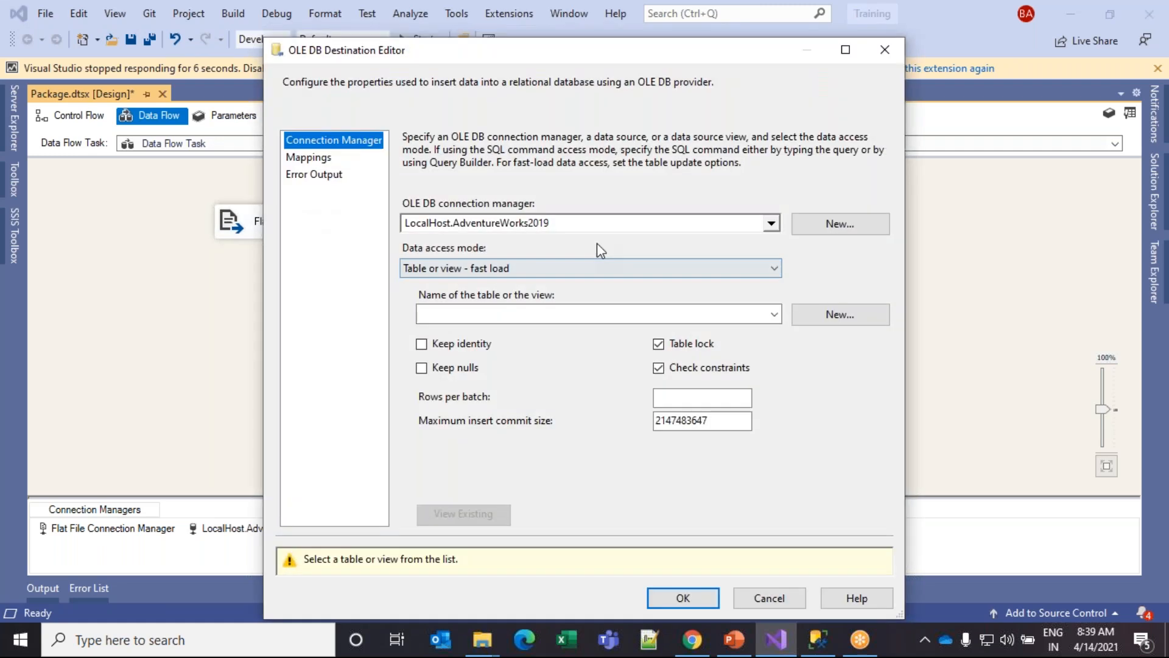
- Maximize the OLE DB Destination Editor and examine the existing OLE DB data connections without creating a new one
{"action": "left_click_drag", "start_coordinate": [656, 50], "coordinate": [653, 94]}
{"action": "left_click", "coordinate": [840, 93]}
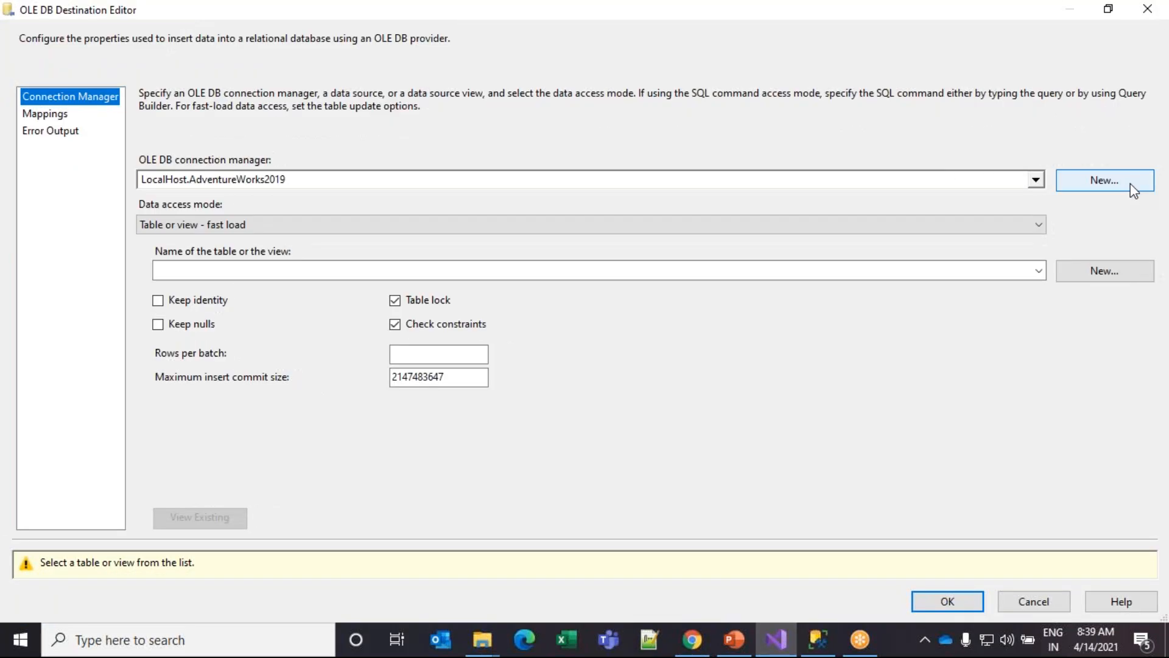
{"action": "left_click", "coordinate": [1123, 185]}
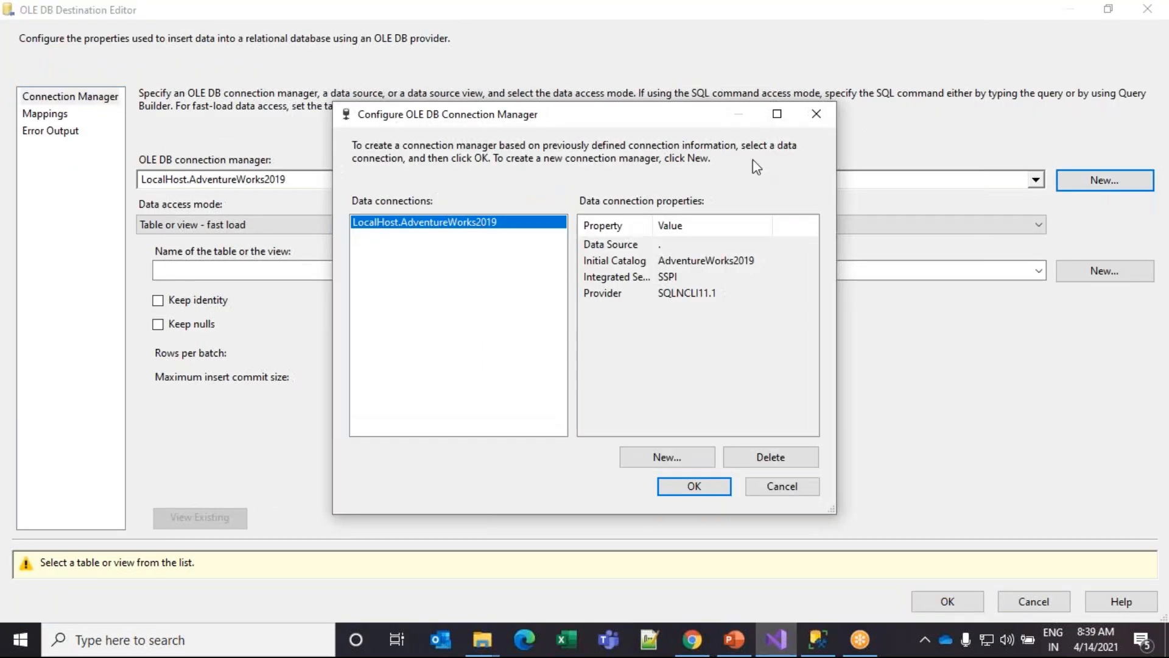
{"action": "left_click", "coordinate": [776, 487]}
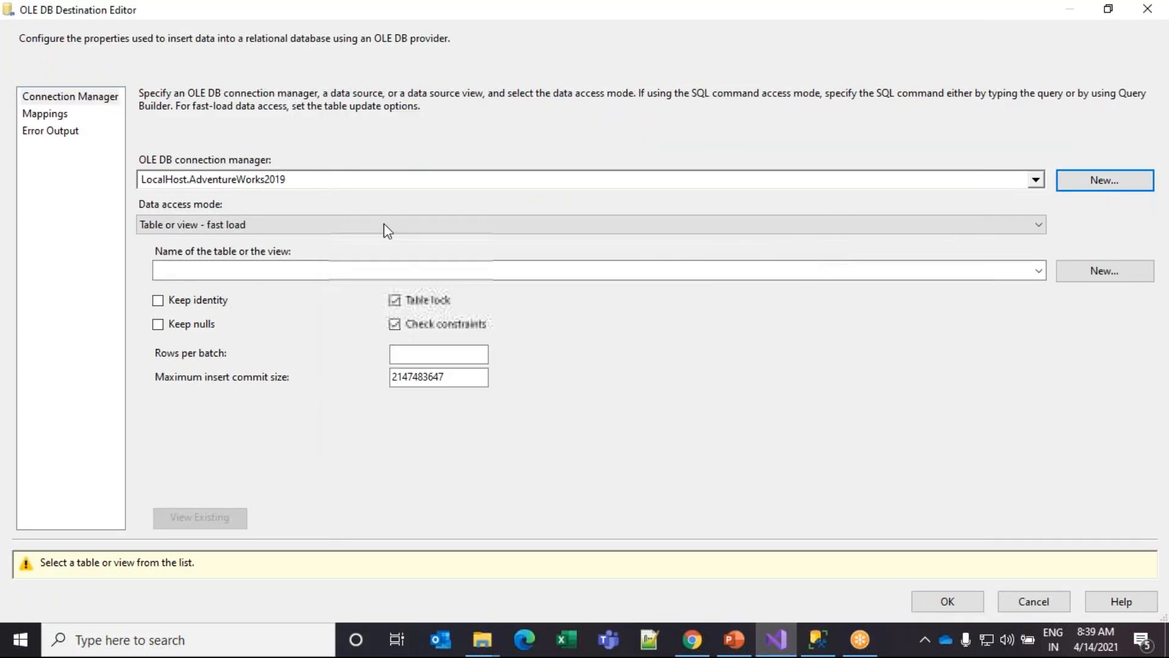
- Compare the data access modes, switching to Table or view and back to Table or view - fast load
{"action": "left_click", "coordinate": [268, 223]}
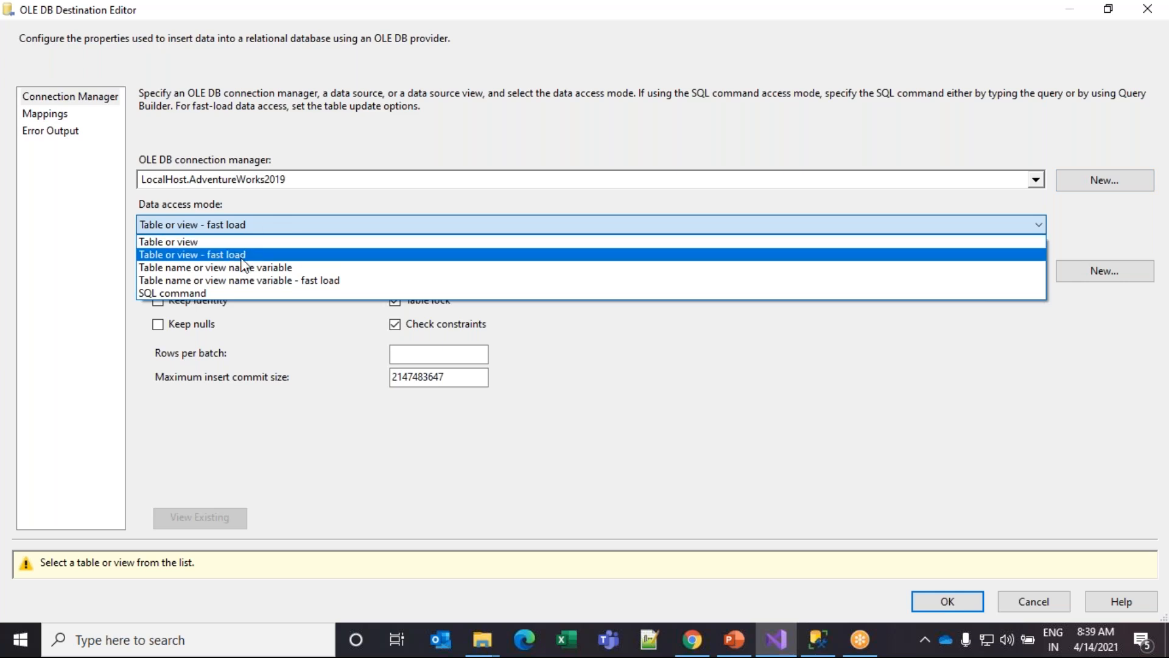
{"action": "left_click", "coordinate": [241, 242]}
{"action": "left_click", "coordinate": [238, 231]}
{"action": "left_click", "coordinate": [243, 254]}
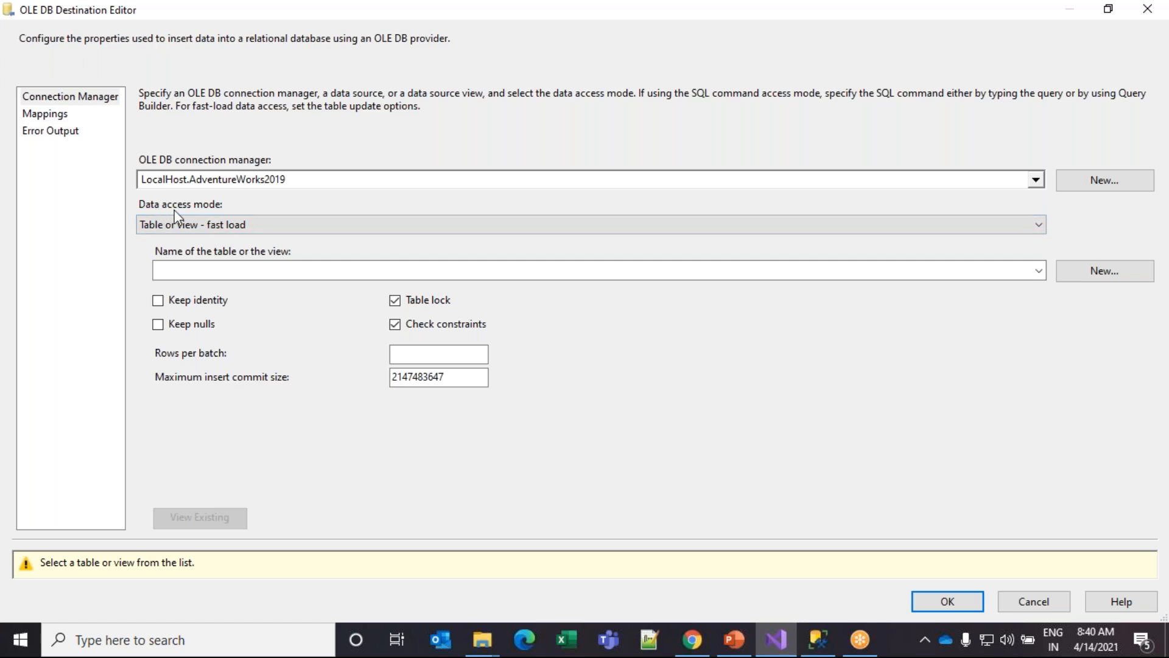
{"action": "left_click", "coordinate": [250, 233]}
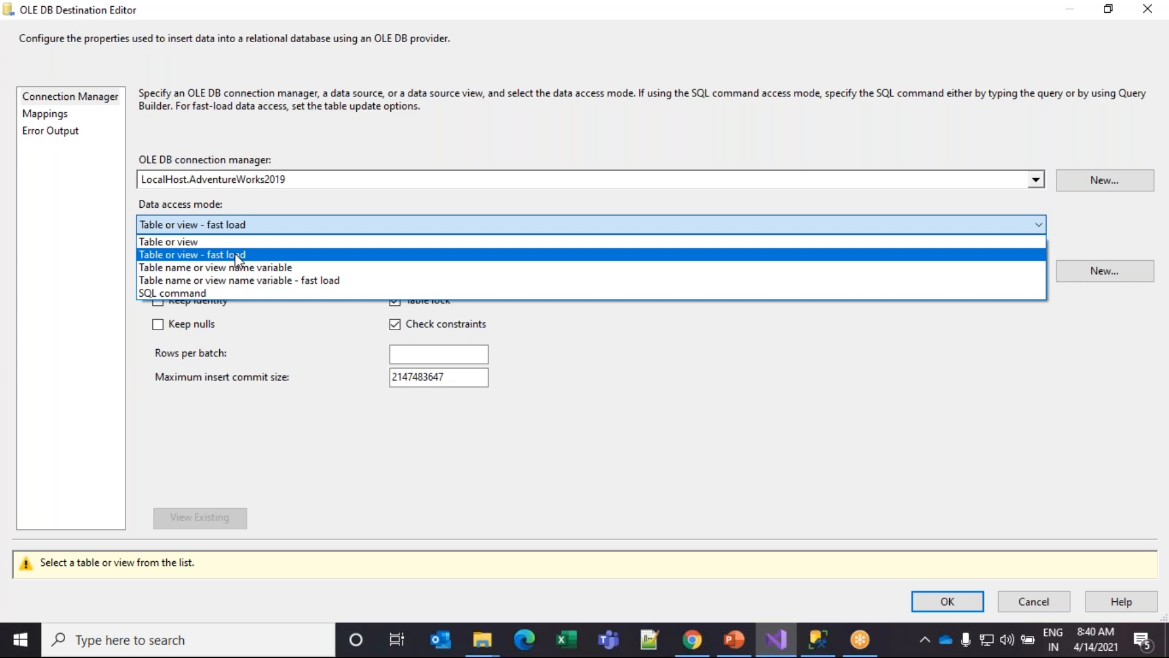
{"action": "left_click", "coordinate": [237, 256]}
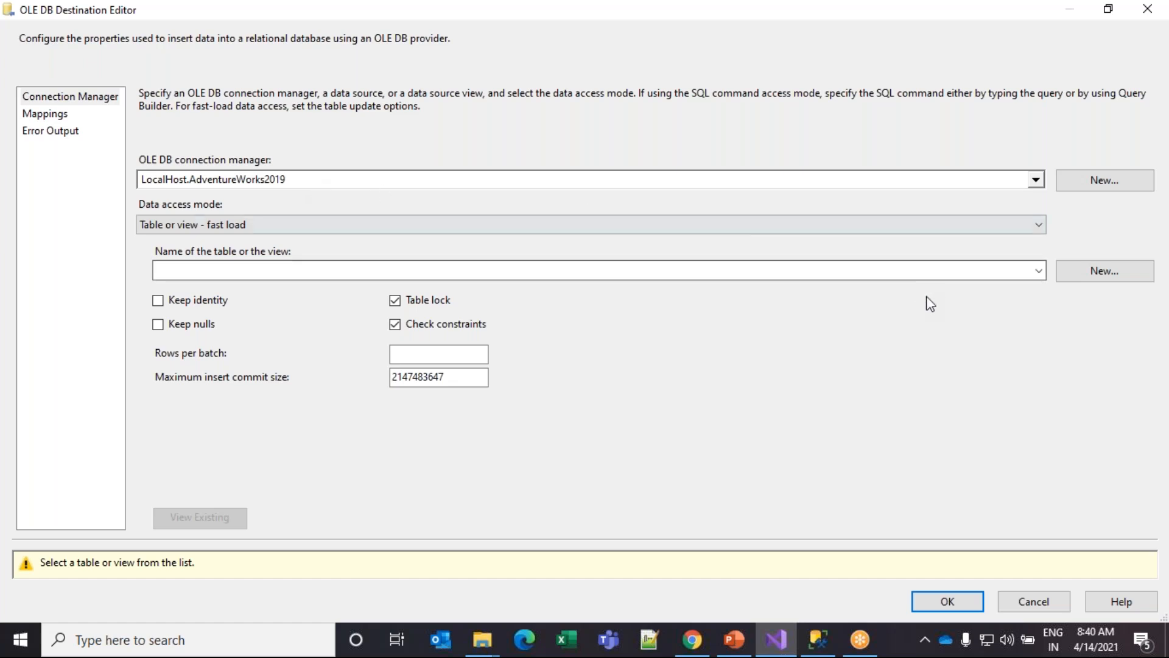
- Select [dbo].[Scale_resources] as the destination table and toggle the Table lock option, leaving it enabled
{"action": "left_click", "coordinate": [1038, 270]}
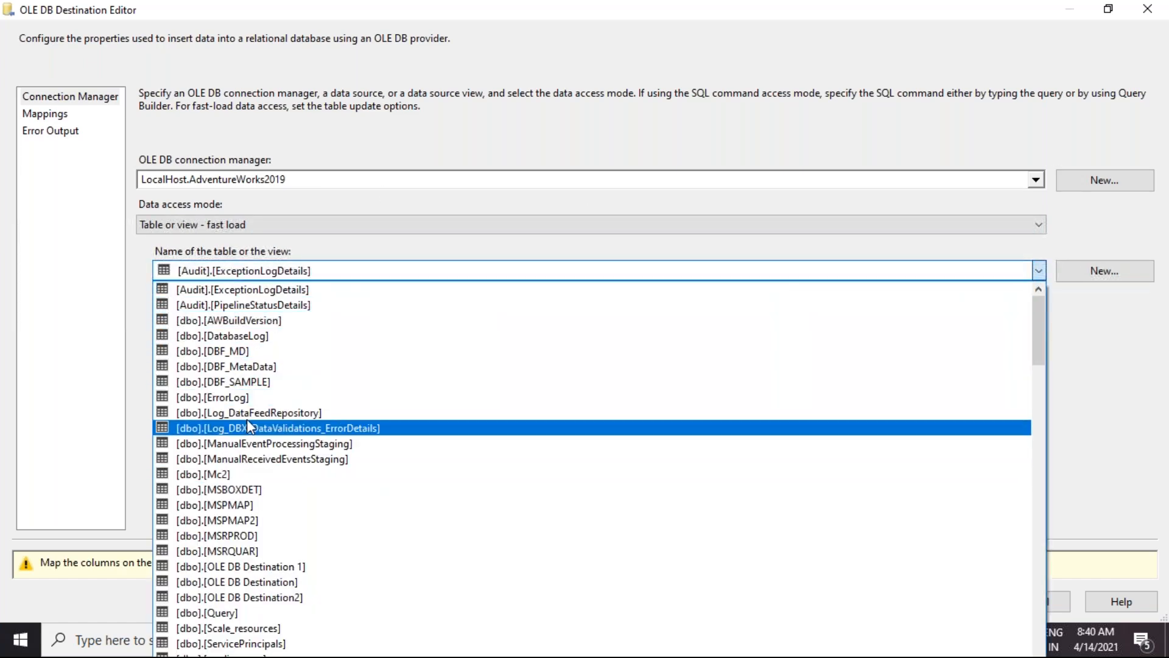
{"action": "left_click", "coordinate": [243, 628]}
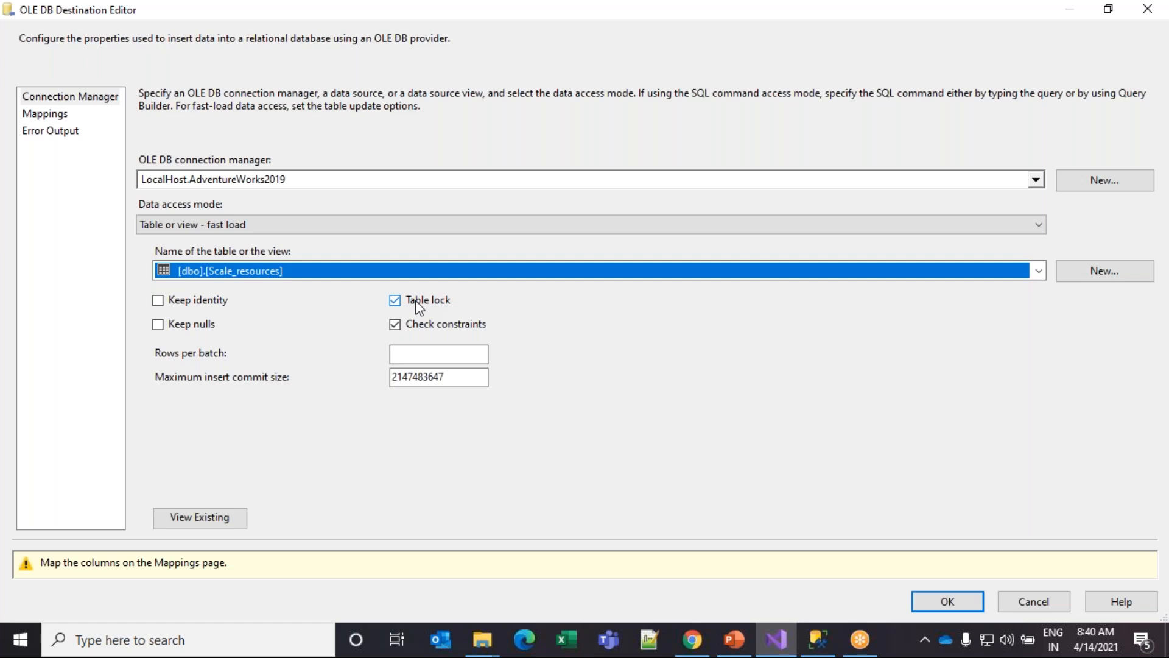
{"action": "left_click", "coordinate": [396, 300]}
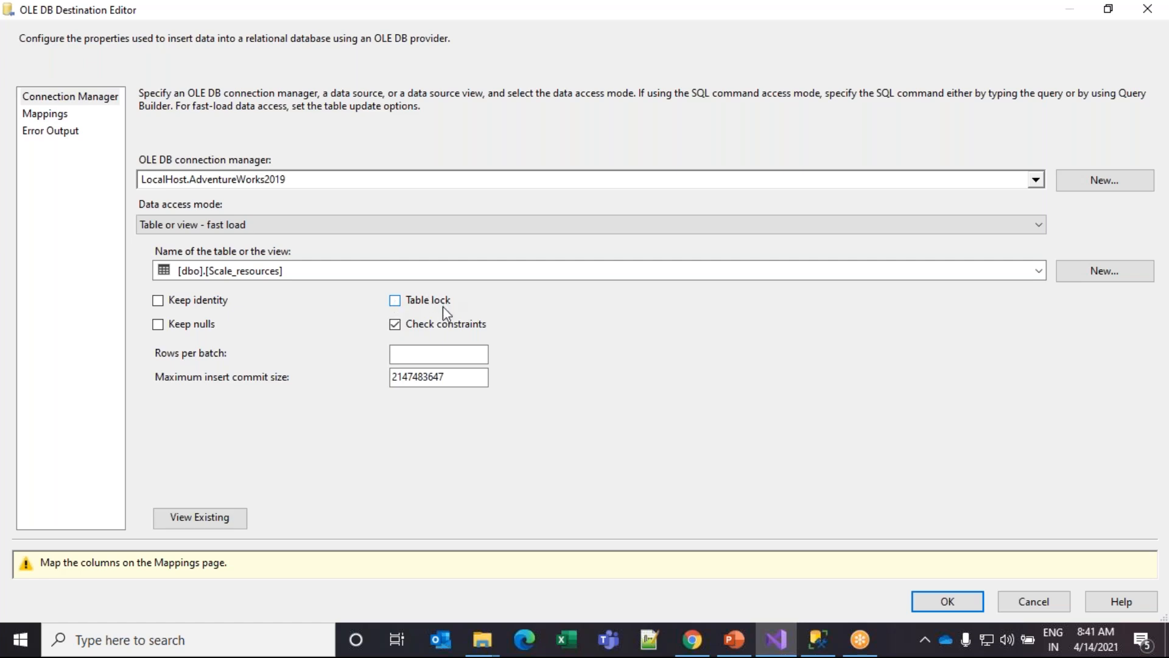
{"action": "left_click", "coordinate": [397, 304]}
{"action": "left_click", "coordinate": [396, 306]}
{"action": "left_click", "coordinate": [396, 303]}
- Set the rows per batch to 100000 and examine the maximum insert commit size
{"action": "left_click", "coordinate": [423, 356]}
{"action": "type", "text": "100000"}
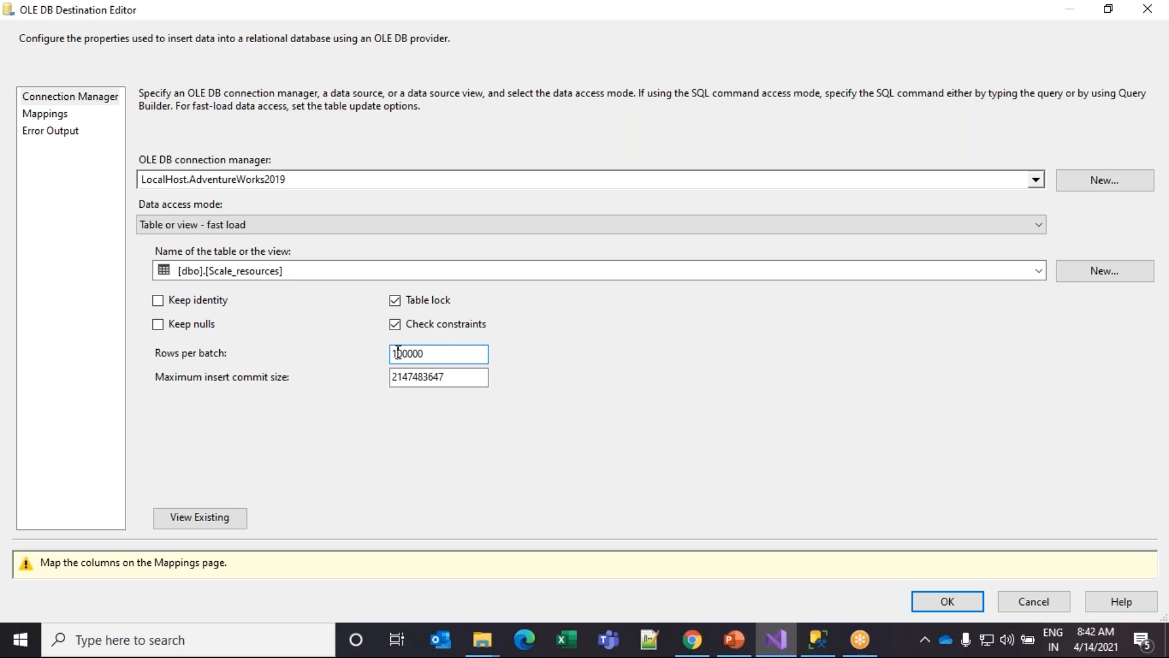
{"action": "left_click_drag", "start_coordinate": [425, 354], "coordinate": [389, 352]}
{"action": "left_click", "coordinate": [426, 355]}
{"action": "left_click_drag", "start_coordinate": [444, 377], "coordinate": [394, 377]}
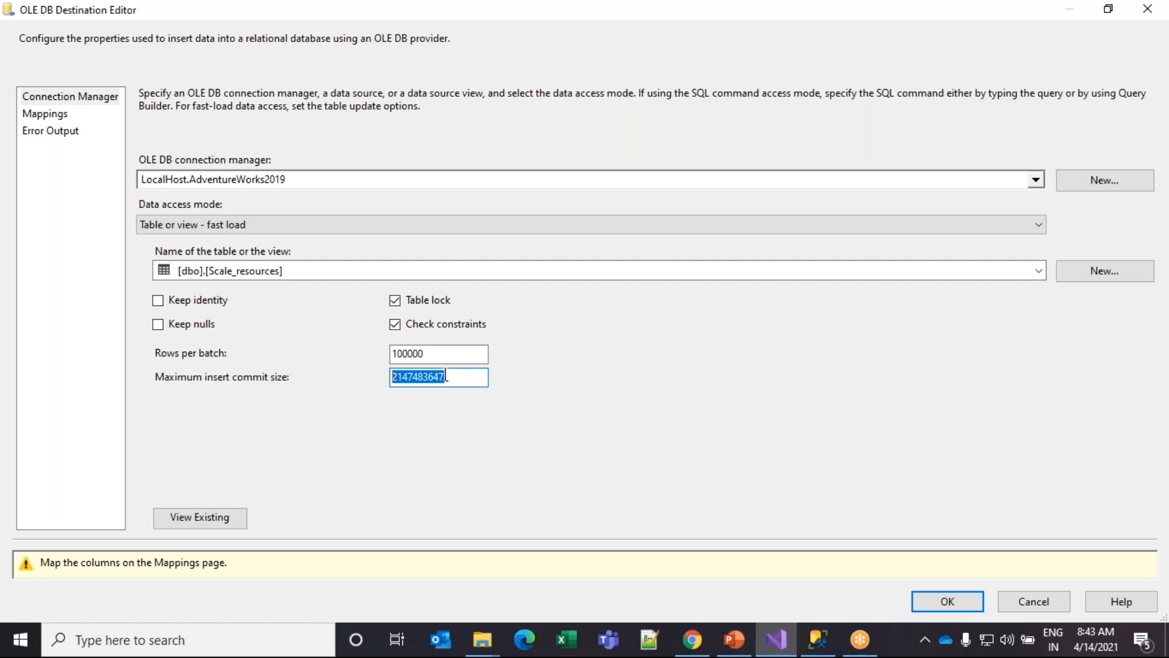
{"action": "left_click_drag", "start_coordinate": [447, 377], "coordinate": [384, 380]}
{"action": "left_click", "coordinate": [458, 377]}
{"action": "left_click_drag", "start_coordinate": [459, 377], "coordinate": [376, 383]}
{"action": "left_click_drag", "start_coordinate": [455, 376], "coordinate": [371, 378]}
- Preview the existing rows of the [dbo].[Scale_resources] destination table and close the preview
{"action": "left_click", "coordinate": [182, 520]}
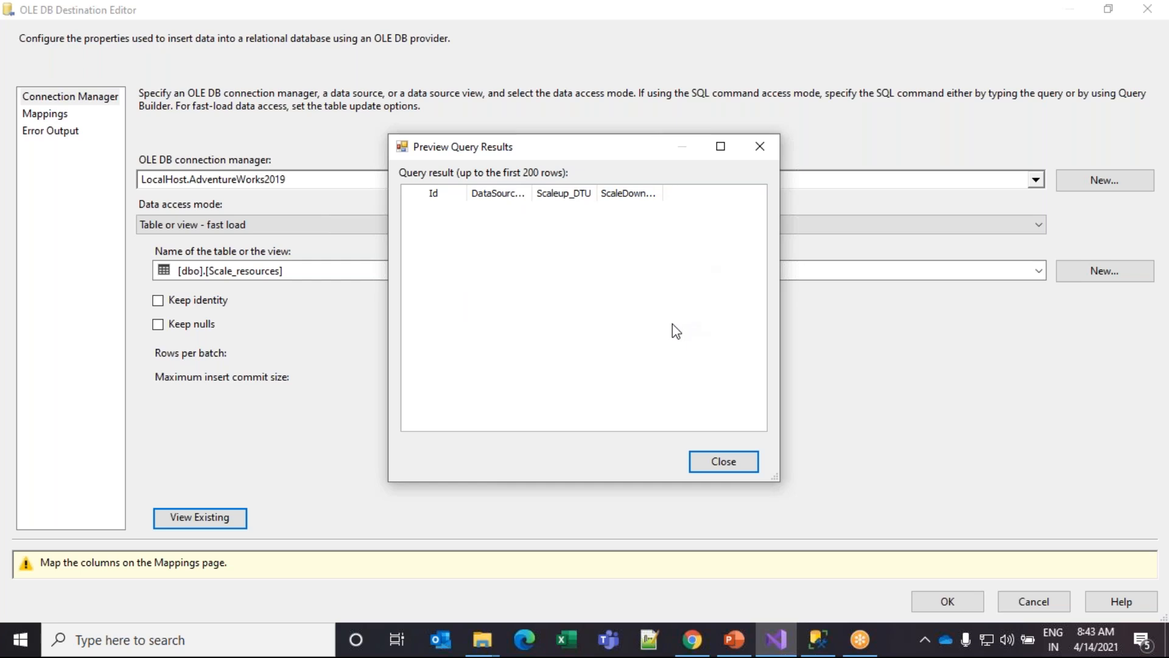
{"action": "left_click", "coordinate": [730, 466]}
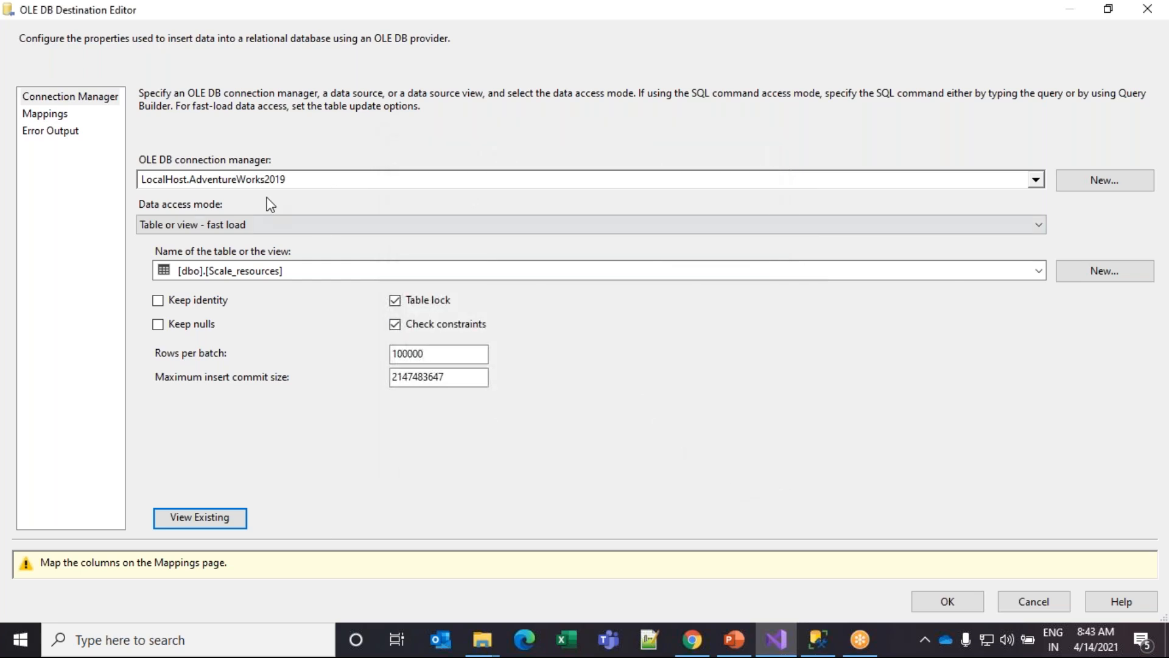
- Create a new destination table from the generated CREATE TABLE statement, naming it Tabtraining1404 and keeping its column definitions
{"action": "left_click", "coordinate": [1095, 272]}
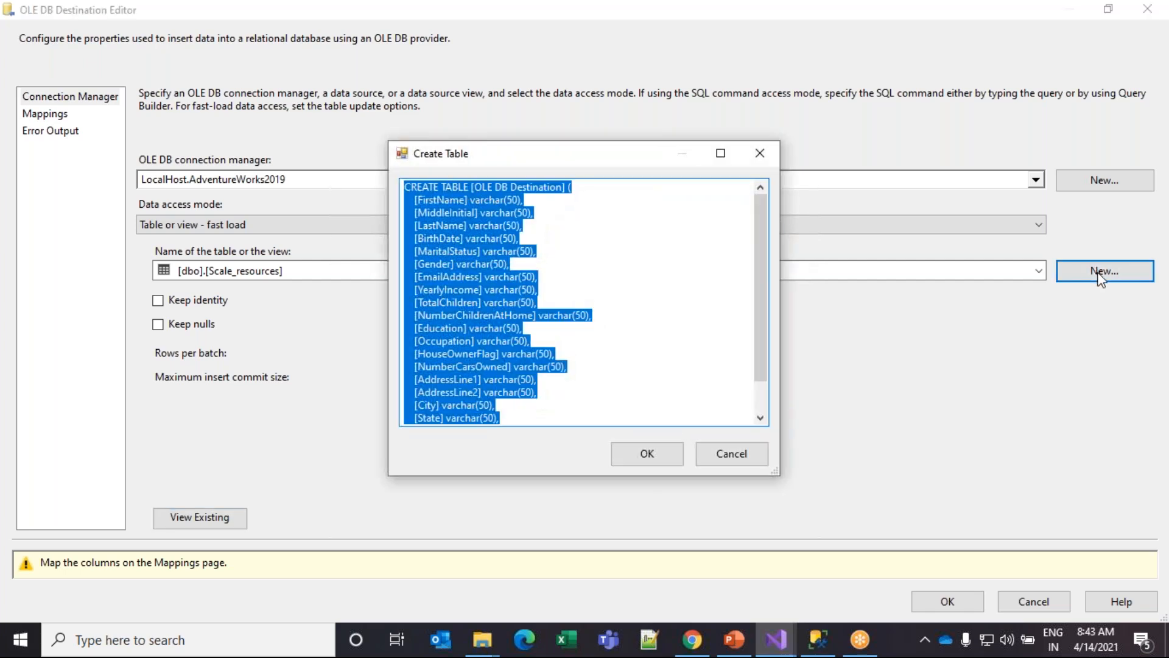
{"action": "left_click", "coordinate": [418, 212]}
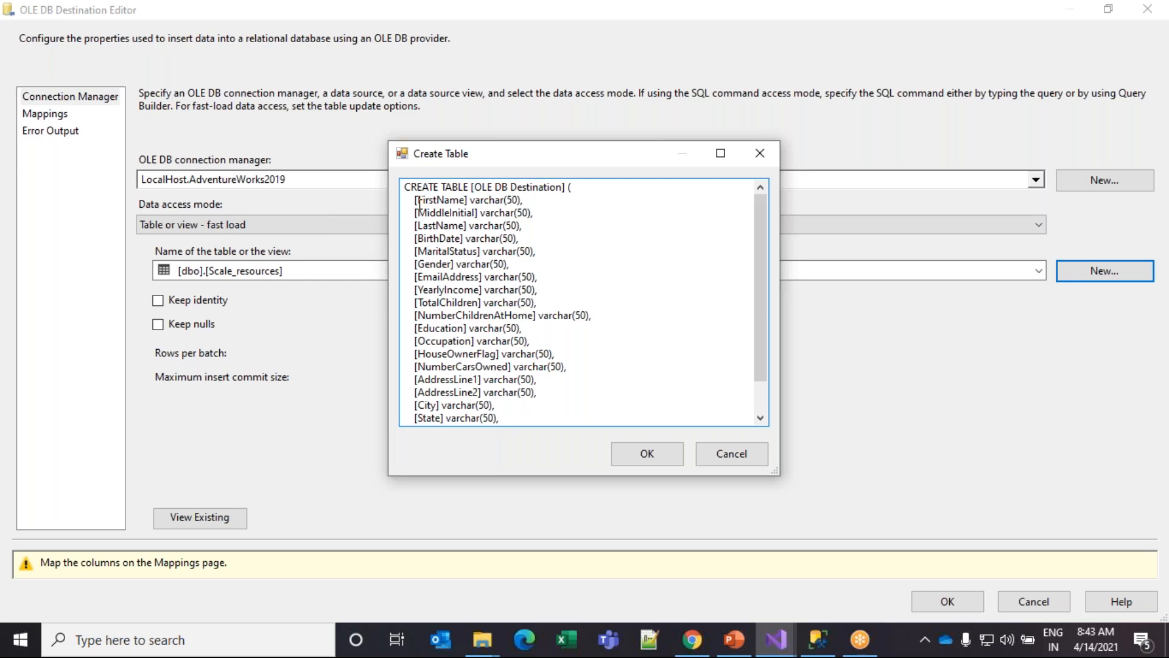
{"action": "left_click_drag", "start_coordinate": [415, 200], "coordinate": [506, 381]}
{"action": "scroll", "coordinate": [507, 383], "scroll_direction": "up", "scroll_amount": 1}
{"action": "left_click", "coordinate": [448, 250]}
{"action": "left_click_drag", "start_coordinate": [415, 201], "coordinate": [459, 201]}
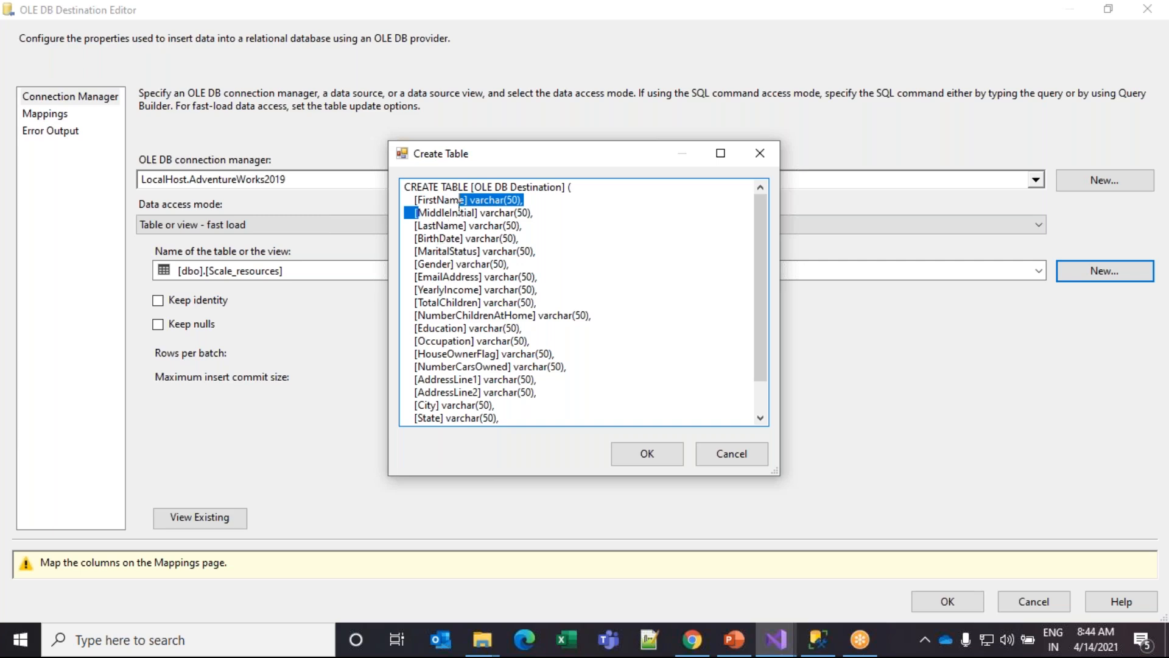
{"action": "left_click_drag", "start_coordinate": [414, 200], "coordinate": [515, 421]}
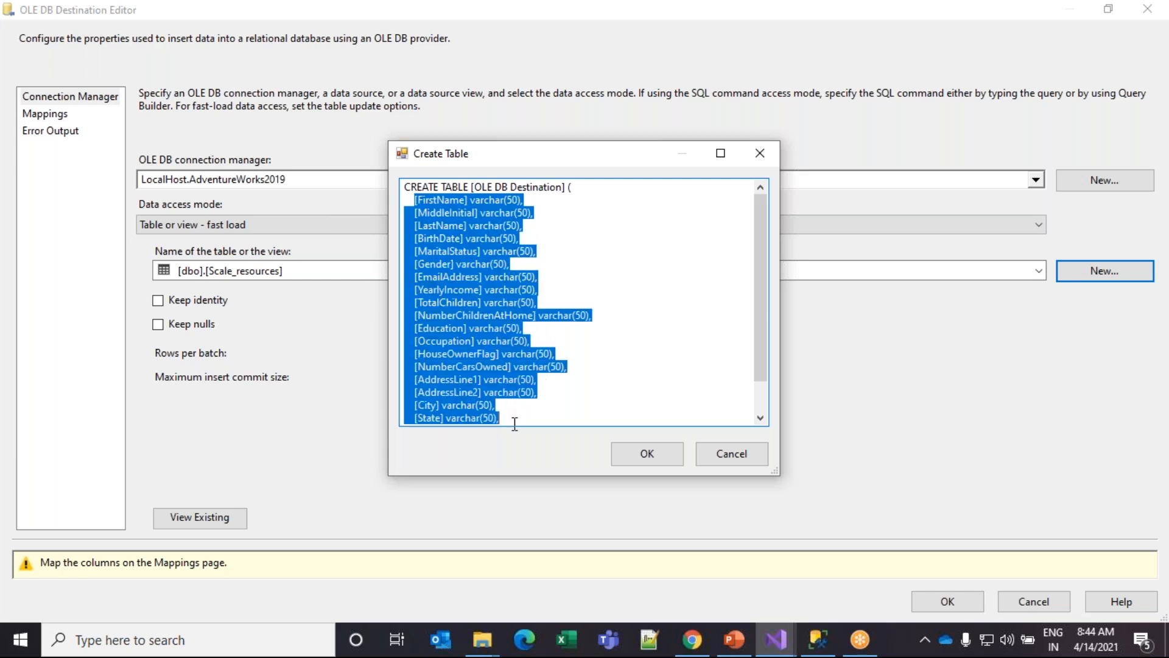
{"action": "left_click", "coordinate": [511, 187]}
{"action": "left_click_drag", "start_coordinate": [476, 186], "coordinate": [561, 192]}
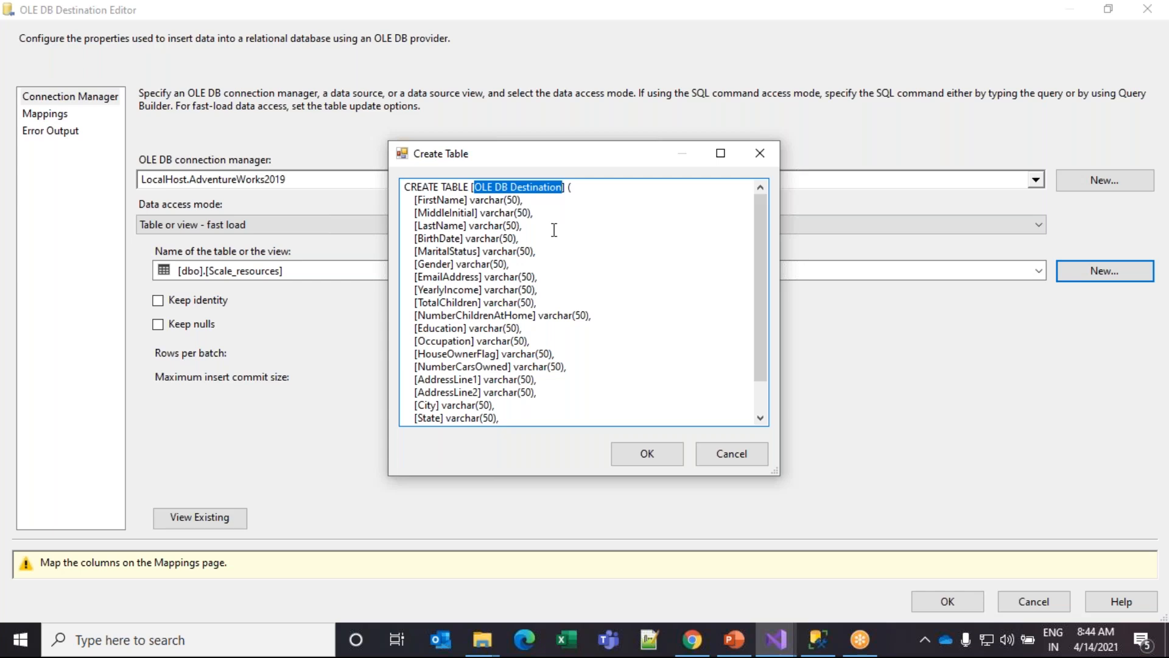
{"action": "type", "text": "Tabtraining"}
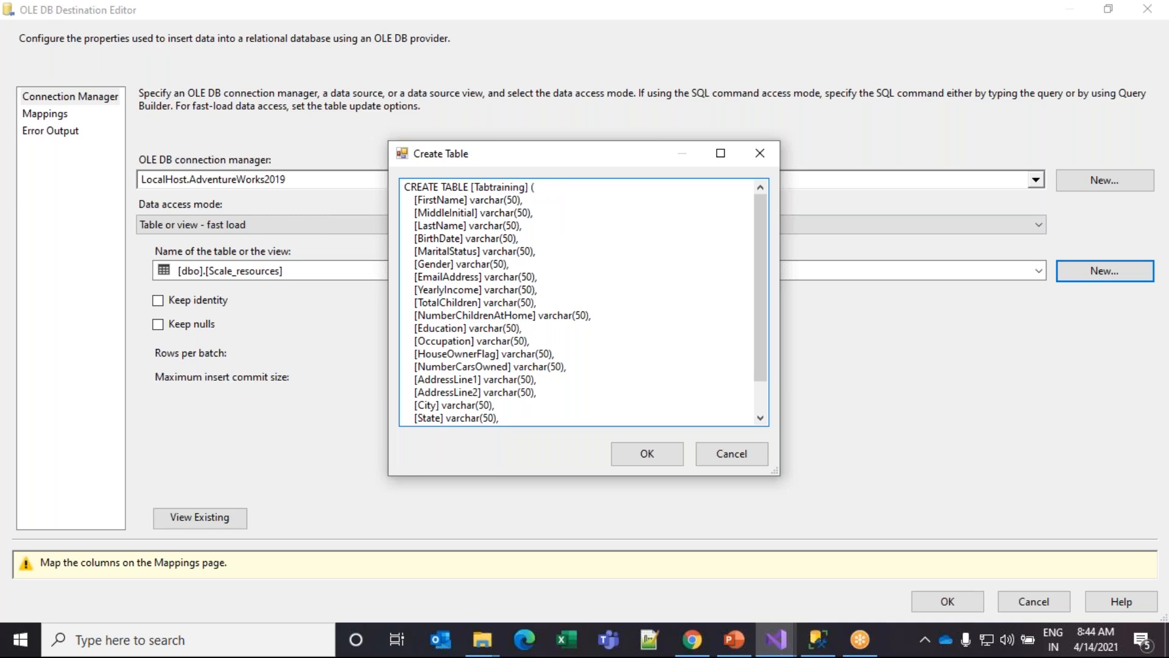
{"action": "type", "text": "1404"}
{"action": "left_click", "coordinate": [631, 450]}
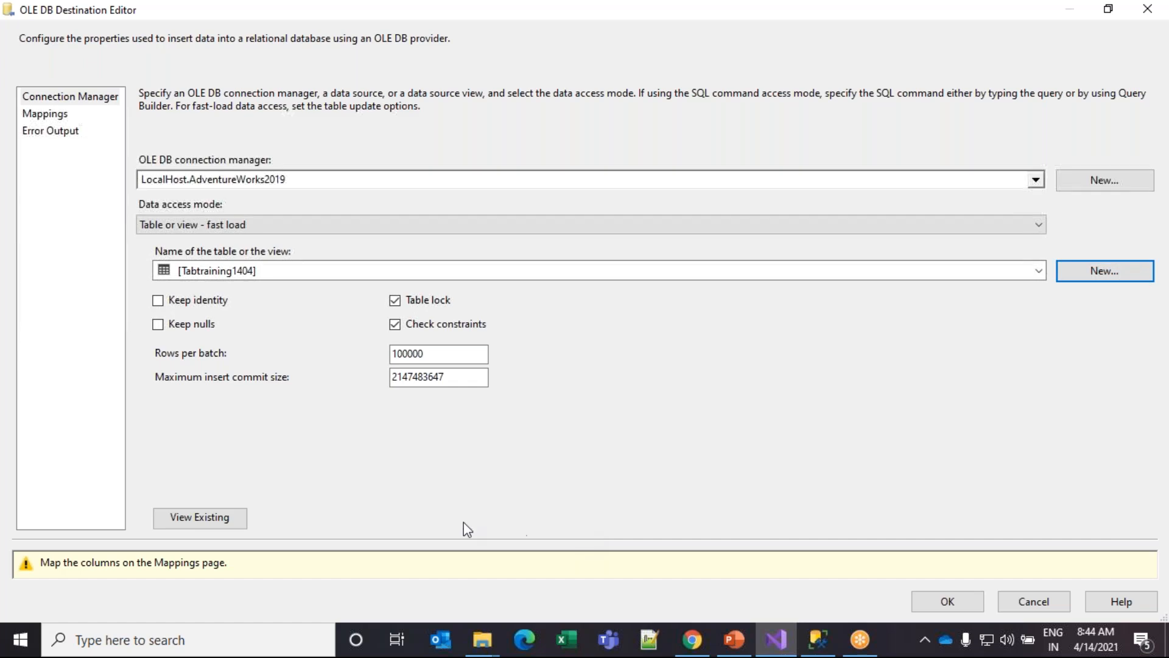
- Preview the columns and existing rows of the Tabtraining1404 table and close the preview
{"action": "left_click", "coordinate": [177, 518]}
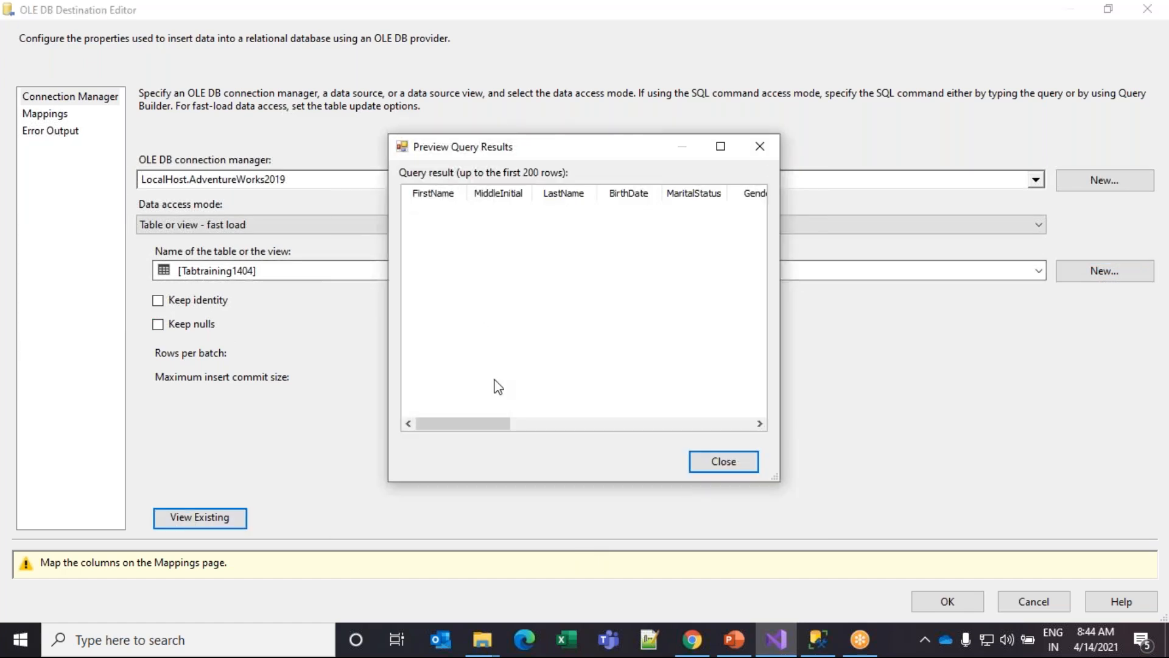
{"action": "left_click_drag", "start_coordinate": [500, 425], "coordinate": [433, 426]}
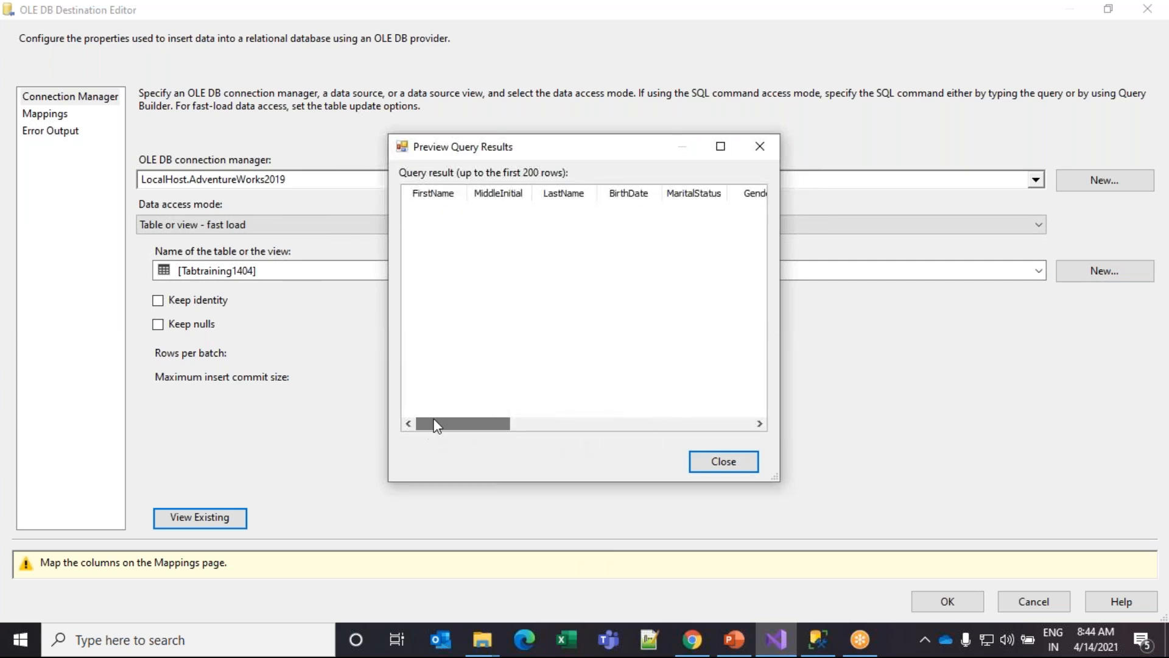
{"action": "left_click", "coordinate": [760, 148]}
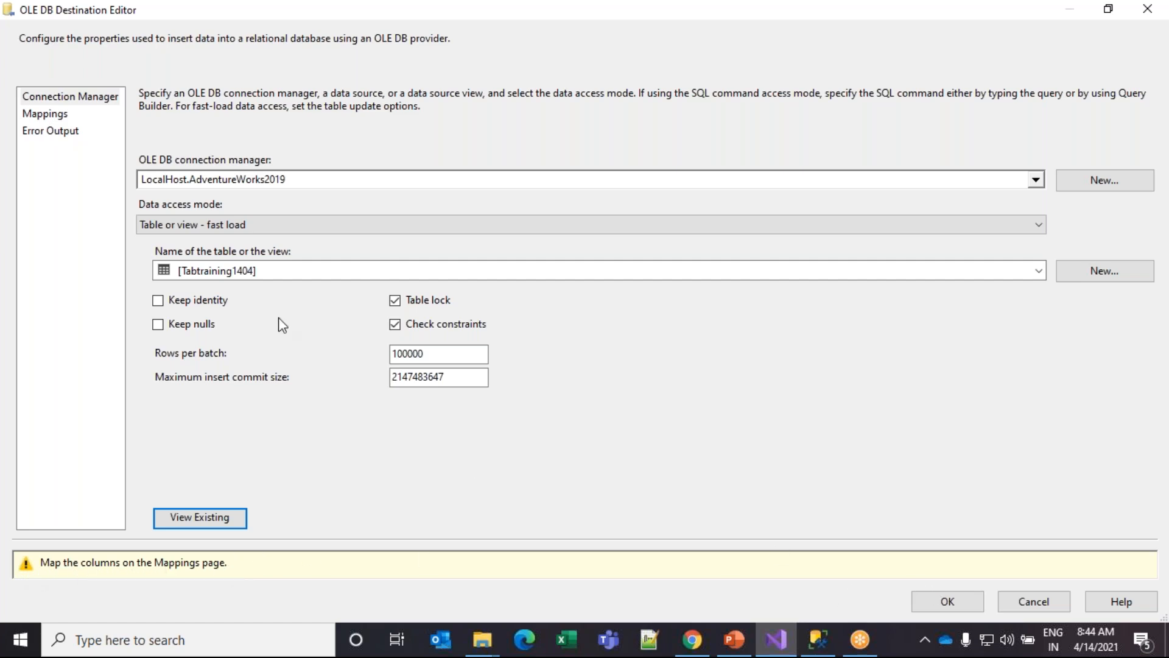
- Map the input columns to the same-named Tabtraining1404 columns and check the pairs from FirstName through Phone
{"action": "left_click", "coordinate": [64, 116]}
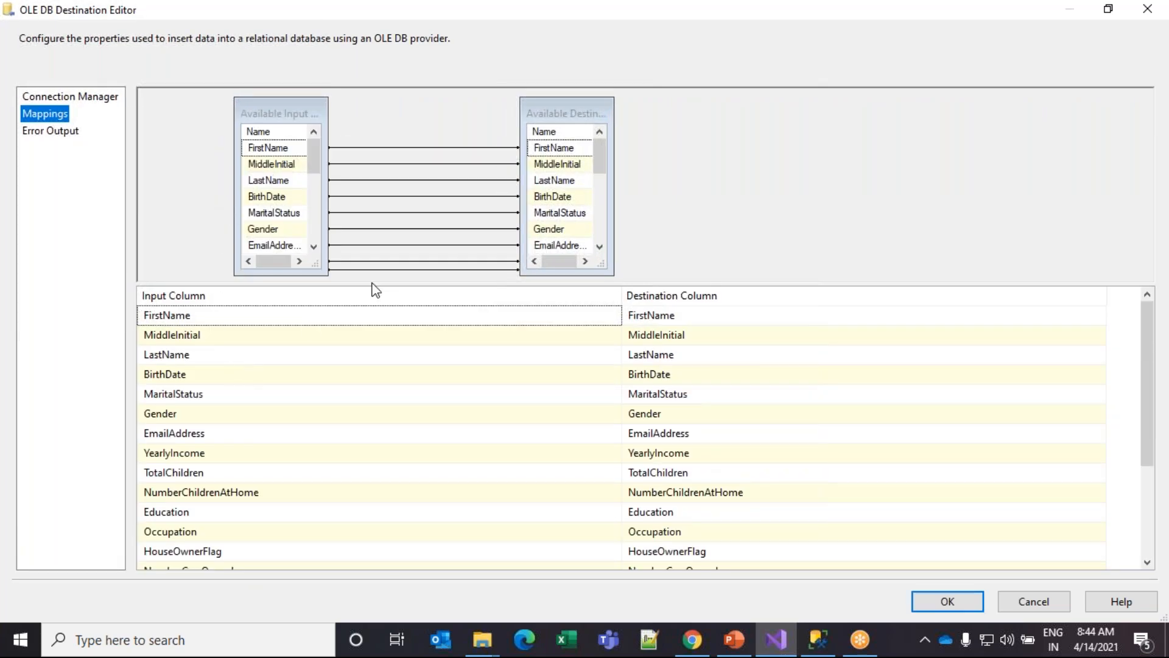
{"action": "left_click_drag", "start_coordinate": [373, 286], "coordinate": [376, 272]}
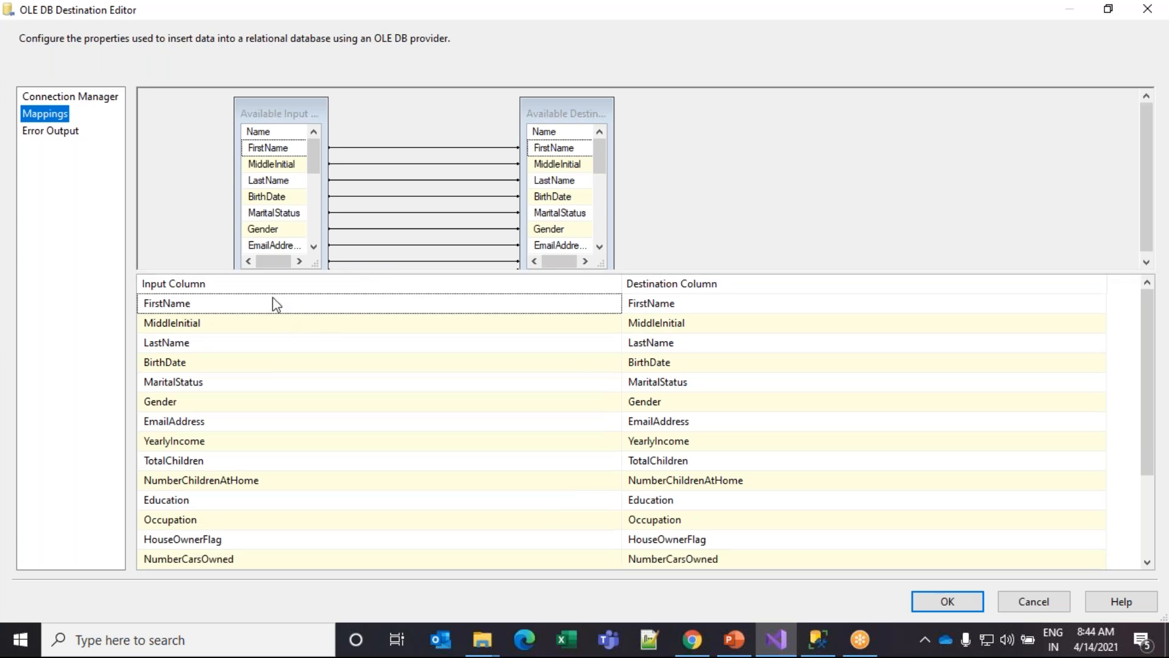
{"action": "mouse_move", "coordinate": [658, 305]}
{"action": "left_click", "coordinate": [727, 305]}
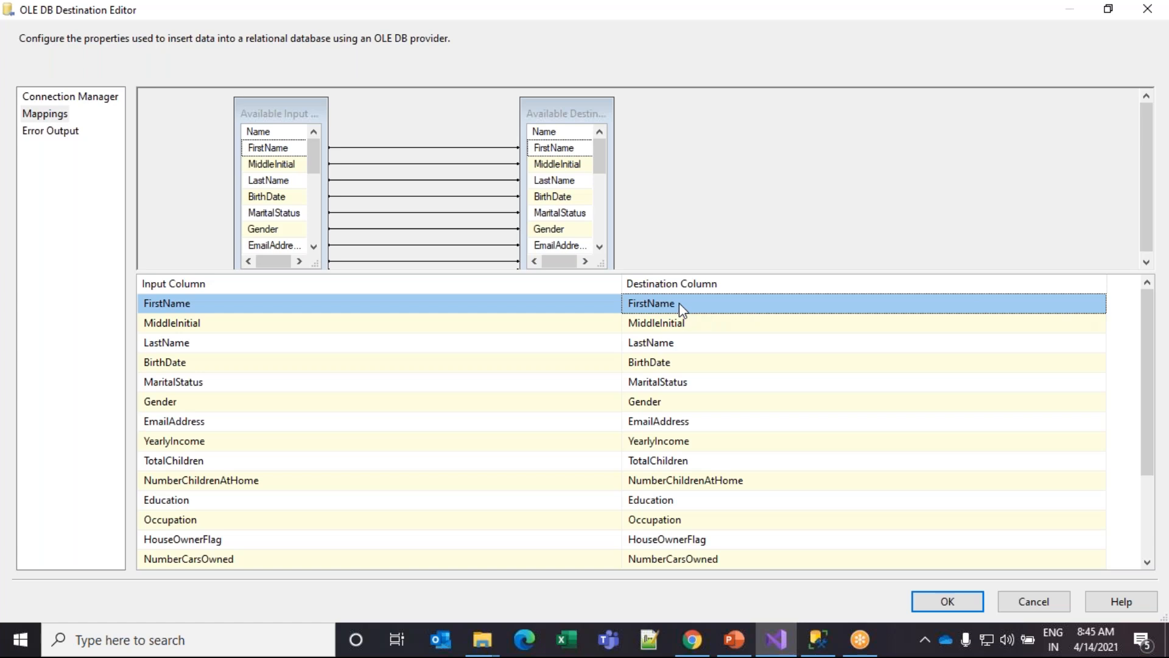
{"action": "left_click", "coordinate": [559, 327]}
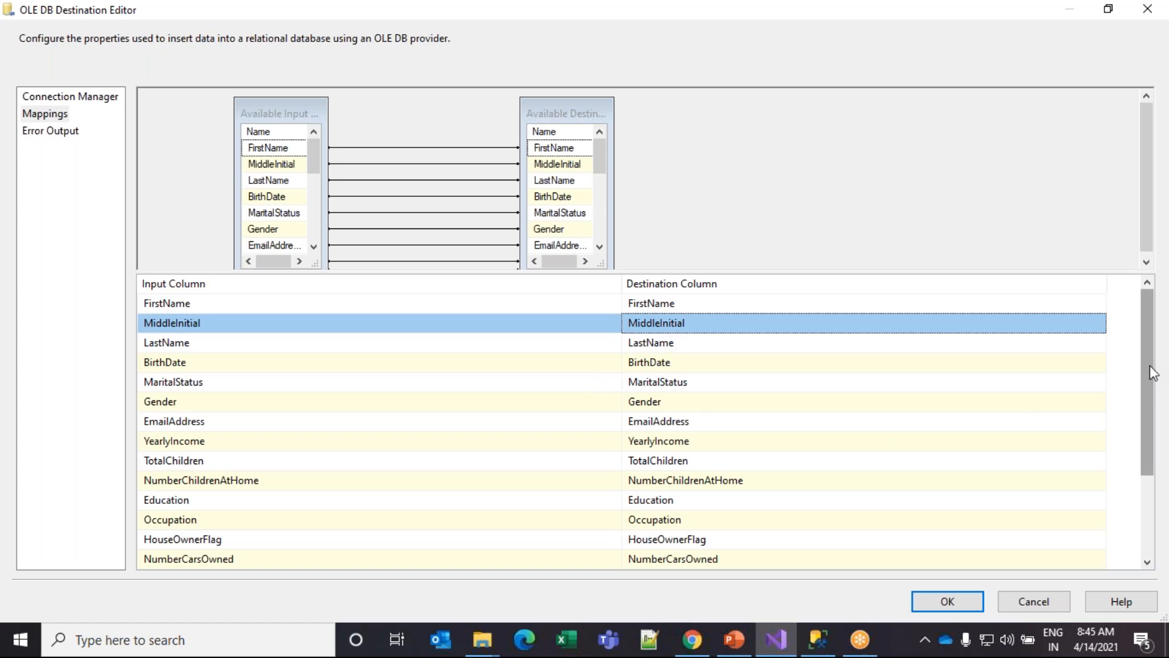
{"action": "left_click_drag", "start_coordinate": [1142, 384], "coordinate": [820, 538]}
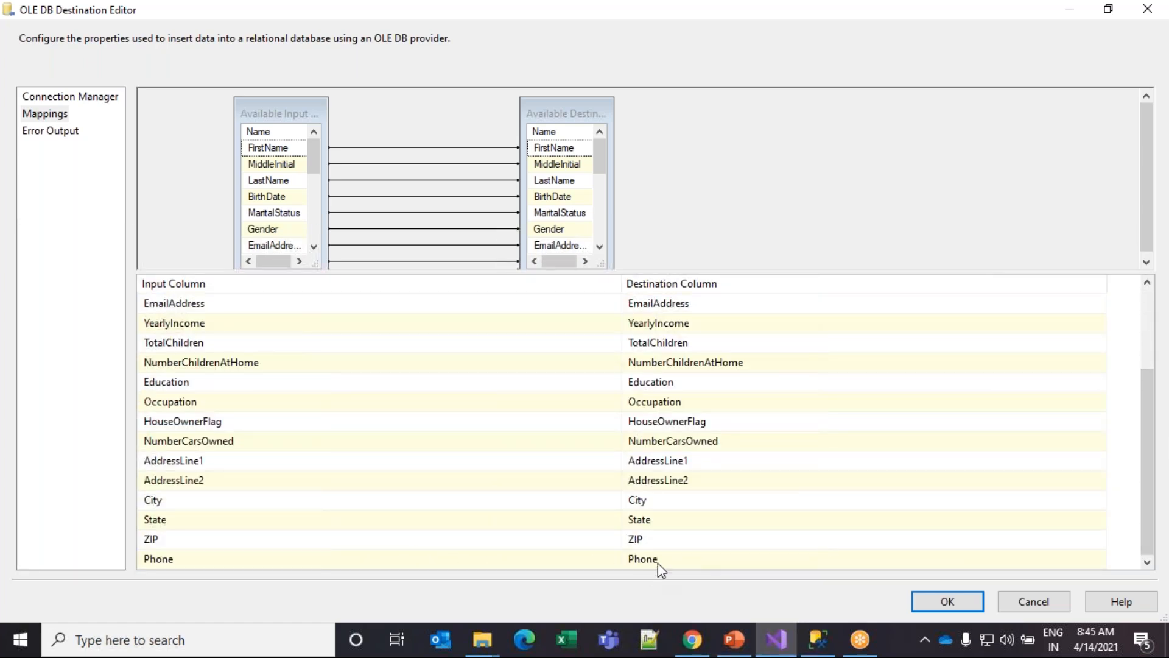
{"action": "mouse_move", "coordinate": [658, 563]}
{"action": "mouse_move", "coordinate": [663, 564]}
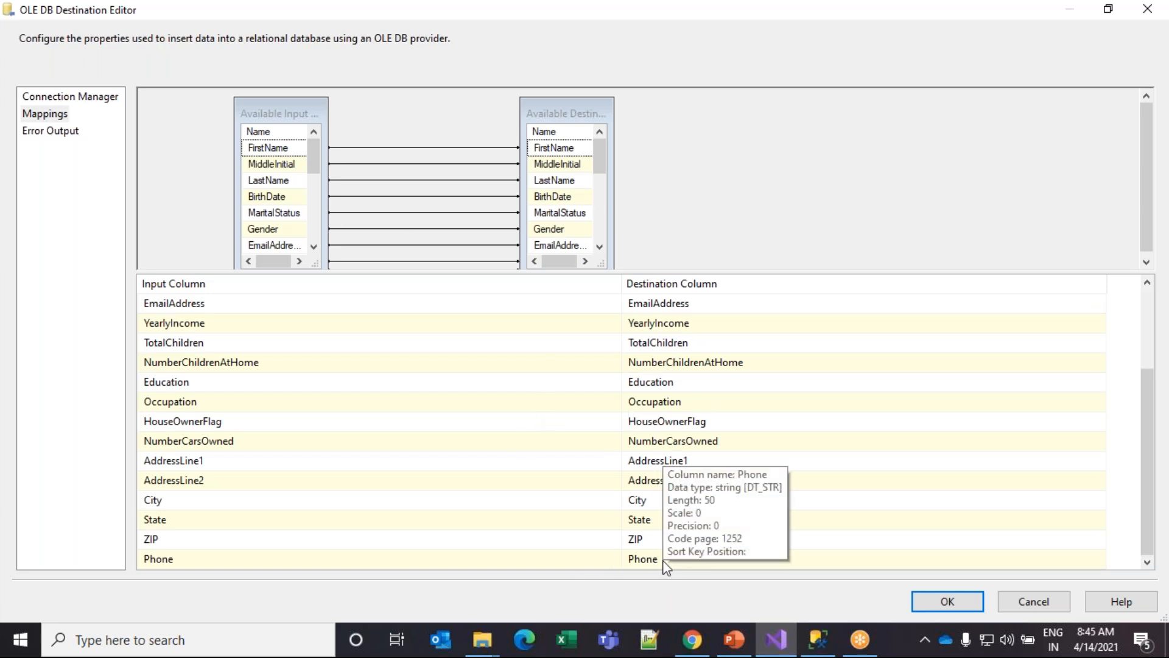
- Review the destination's error handling options, keep Fail component, and accept the OLE DB Destination settings
{"action": "left_click", "coordinate": [69, 135]}
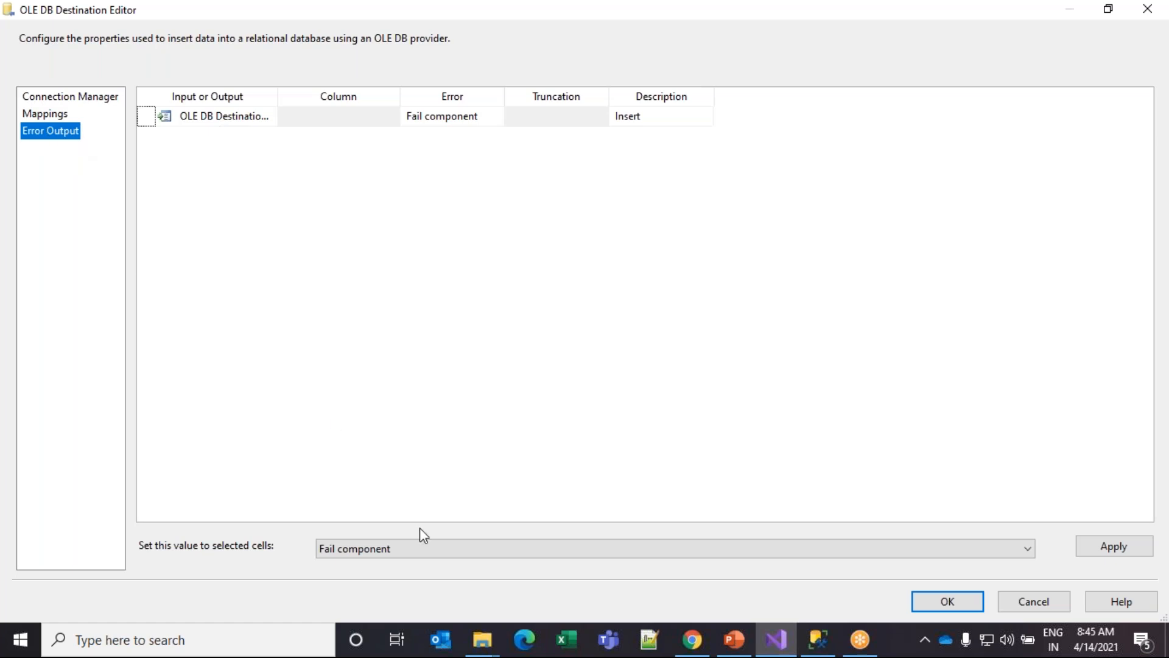
{"action": "left_click", "coordinate": [406, 549]}
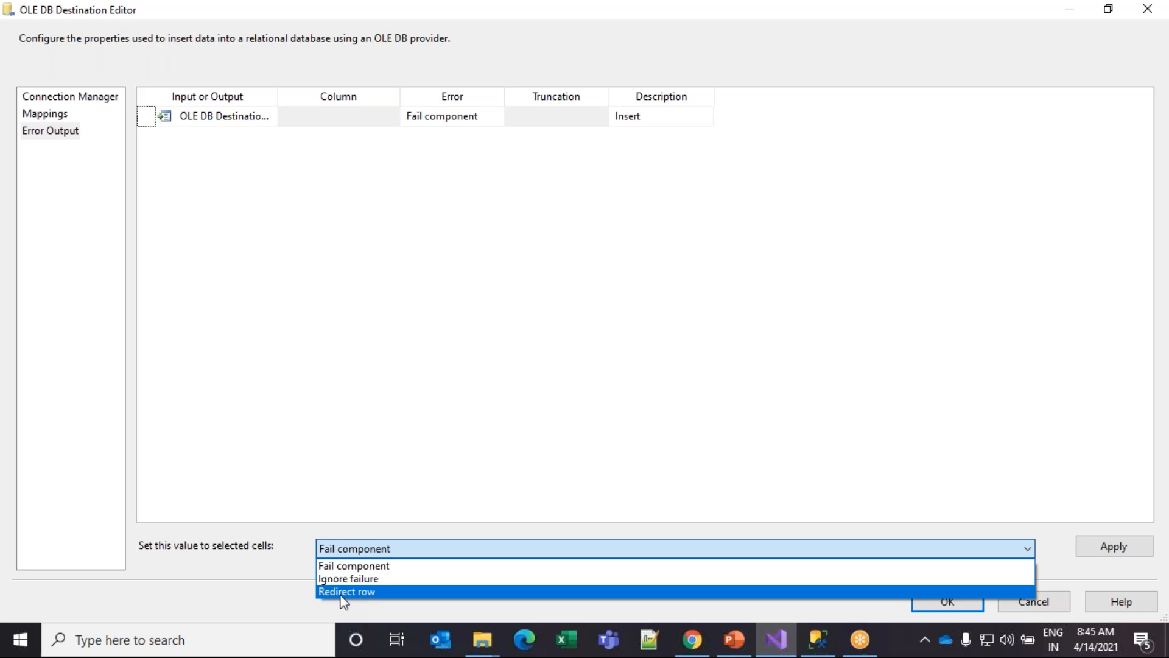
{"action": "left_click", "coordinate": [406, 399]}
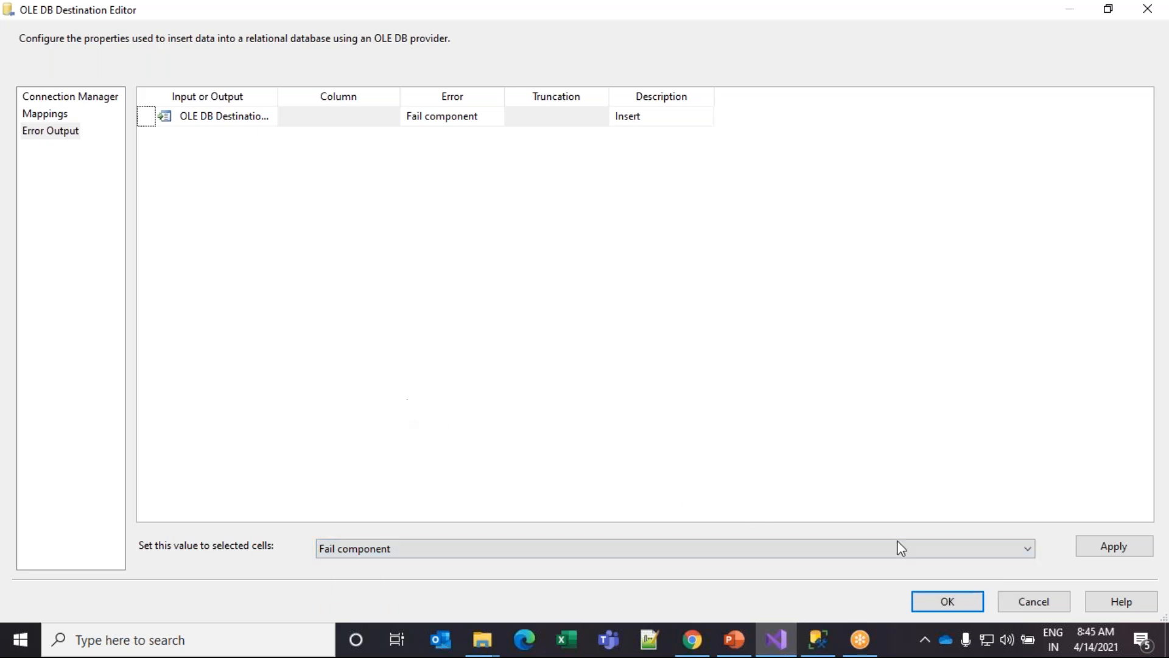
{"action": "left_click", "coordinate": [926, 605]}
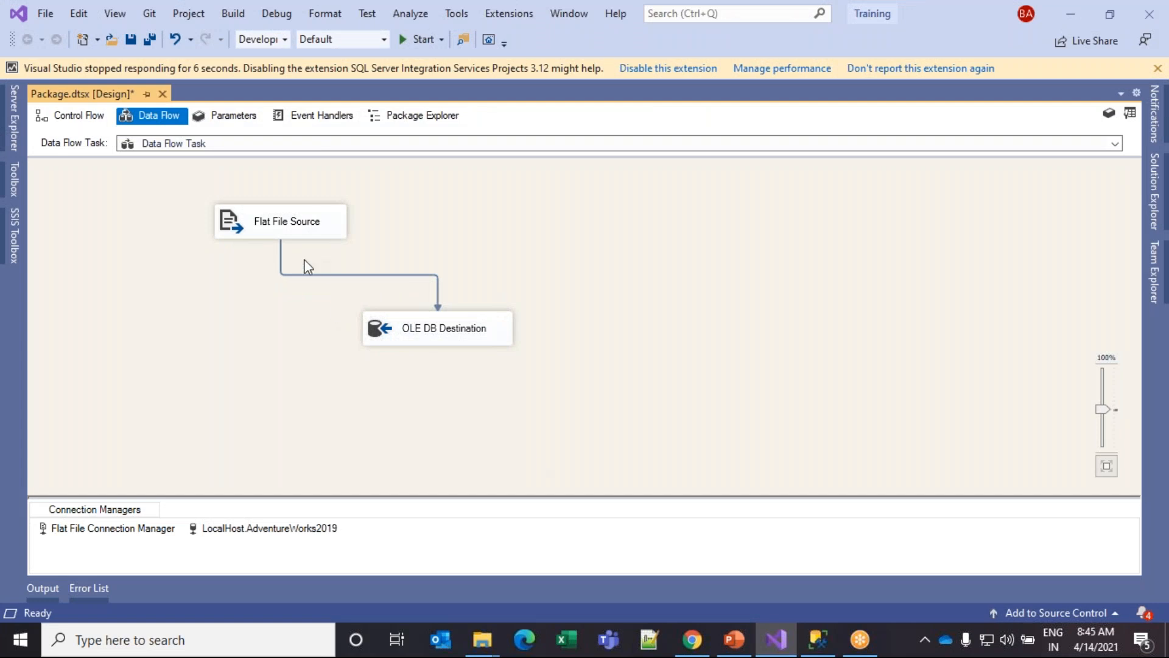
- Reopen the OLE DB Destination's settings, examine its column mappings and error output row, and close without changes
{"action": "double_click", "coordinate": [421, 326]}
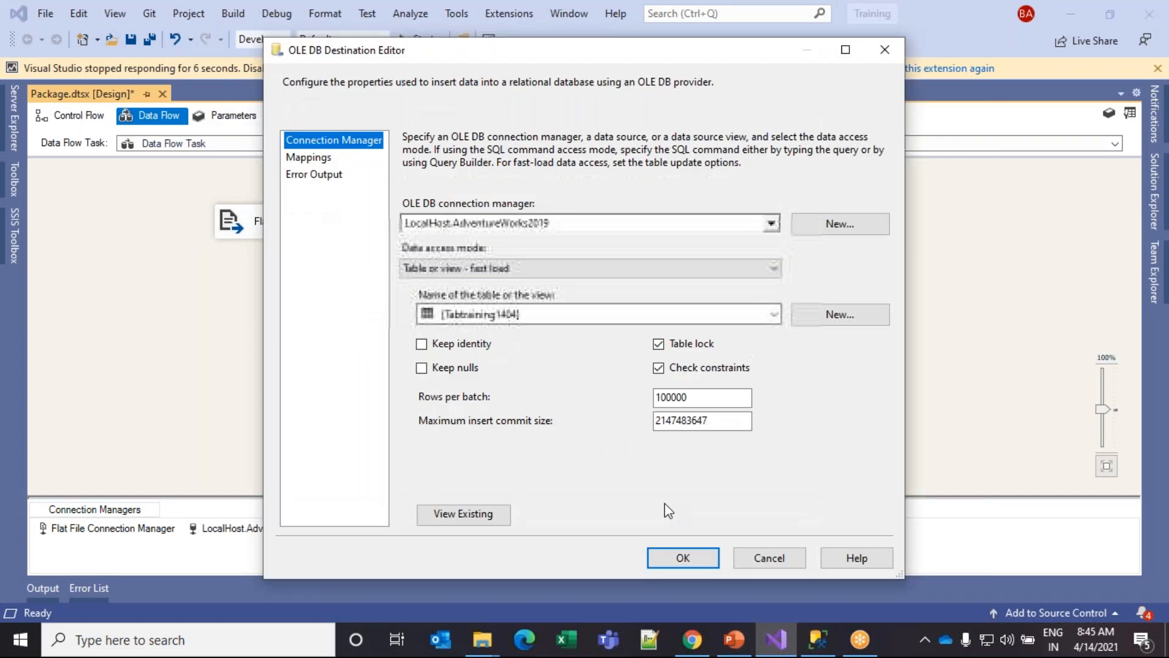
{"action": "left_click", "coordinate": [323, 159]}
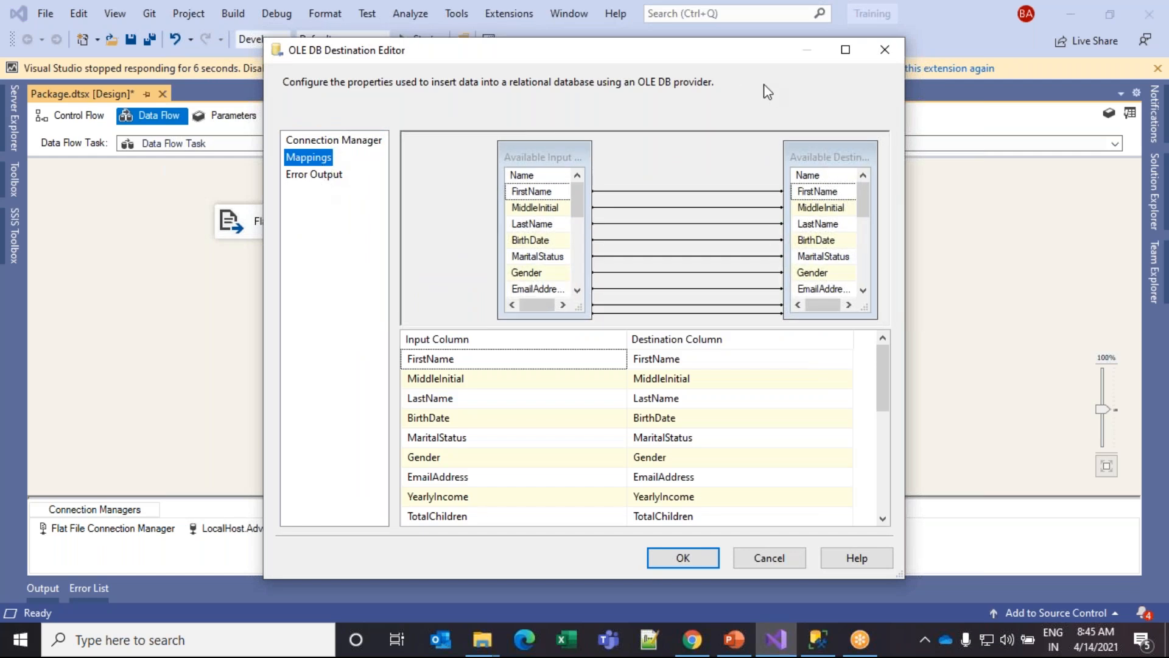
{"action": "left_click_drag", "start_coordinate": [635, 45], "coordinate": [580, 121]}
{"action": "double_click", "coordinate": [580, 120]}
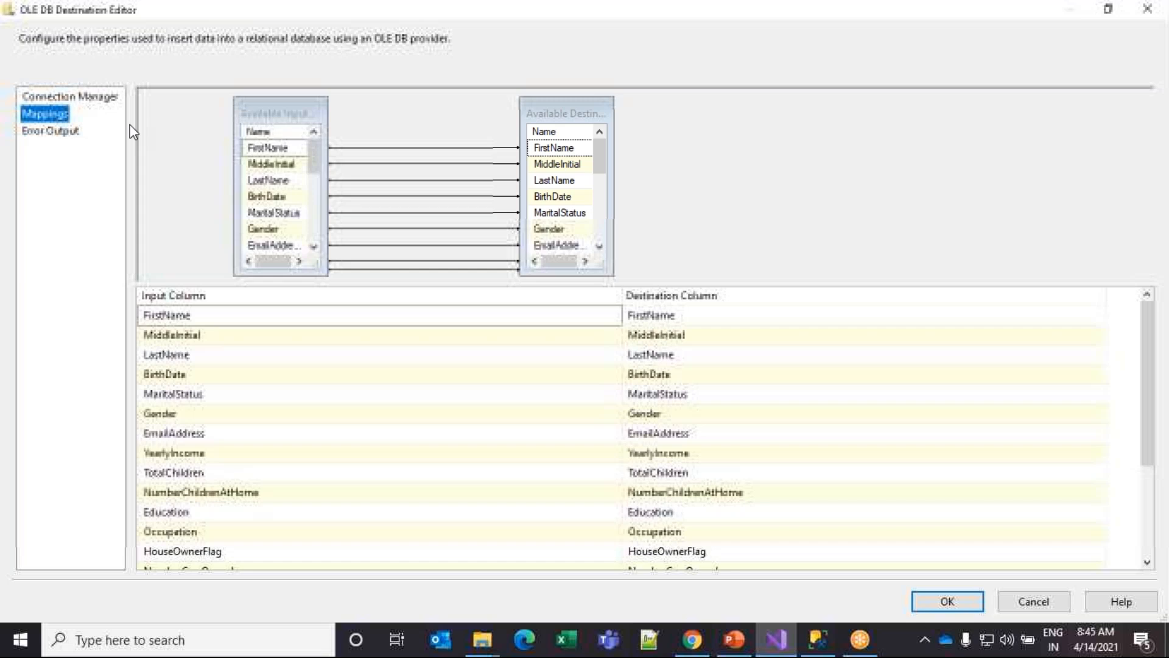
{"action": "left_click", "coordinate": [62, 131]}
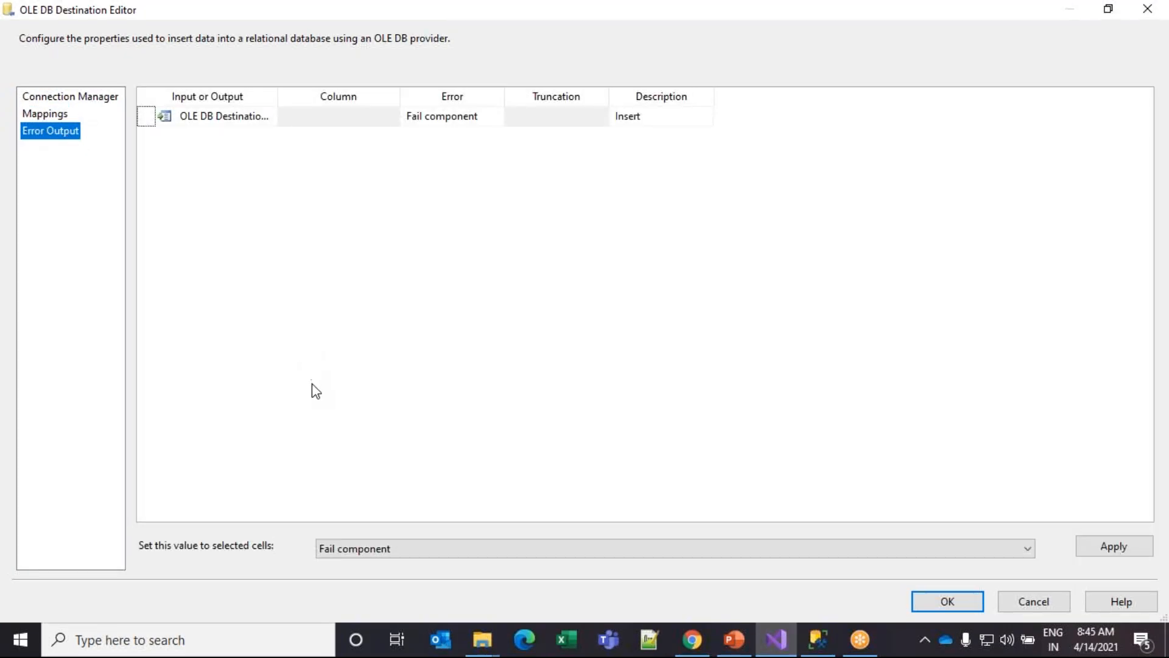
{"action": "left_click_drag", "start_coordinate": [275, 92], "coordinate": [336, 96]}
{"action": "left_click", "coordinate": [374, 120]}
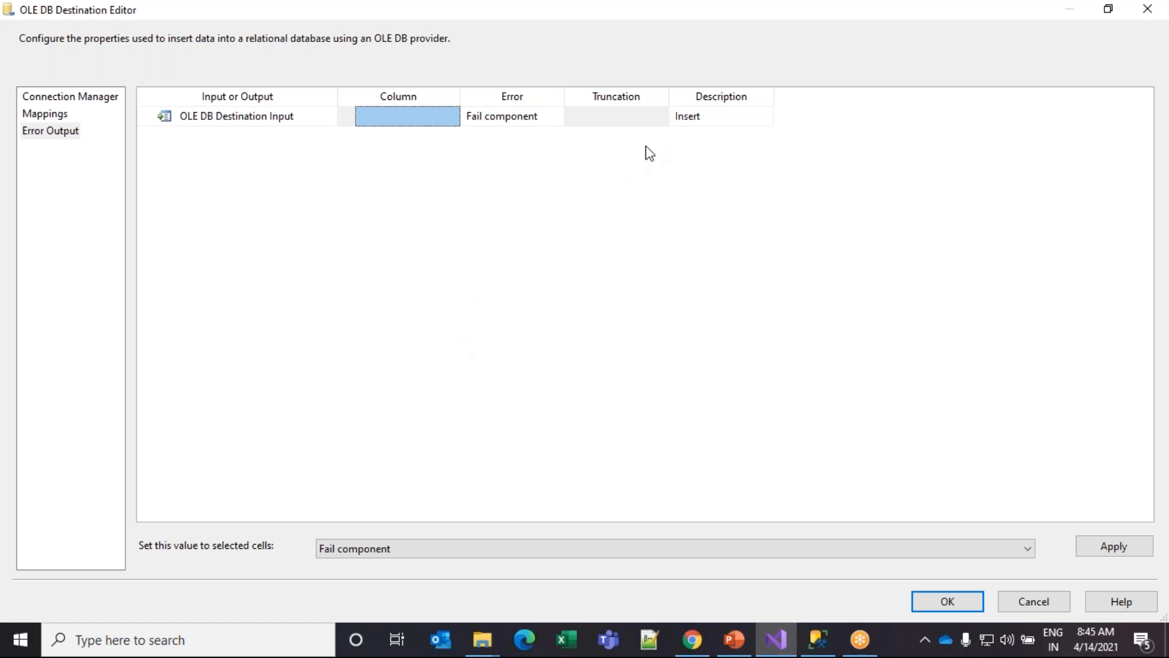
{"action": "left_click", "coordinate": [711, 120]}
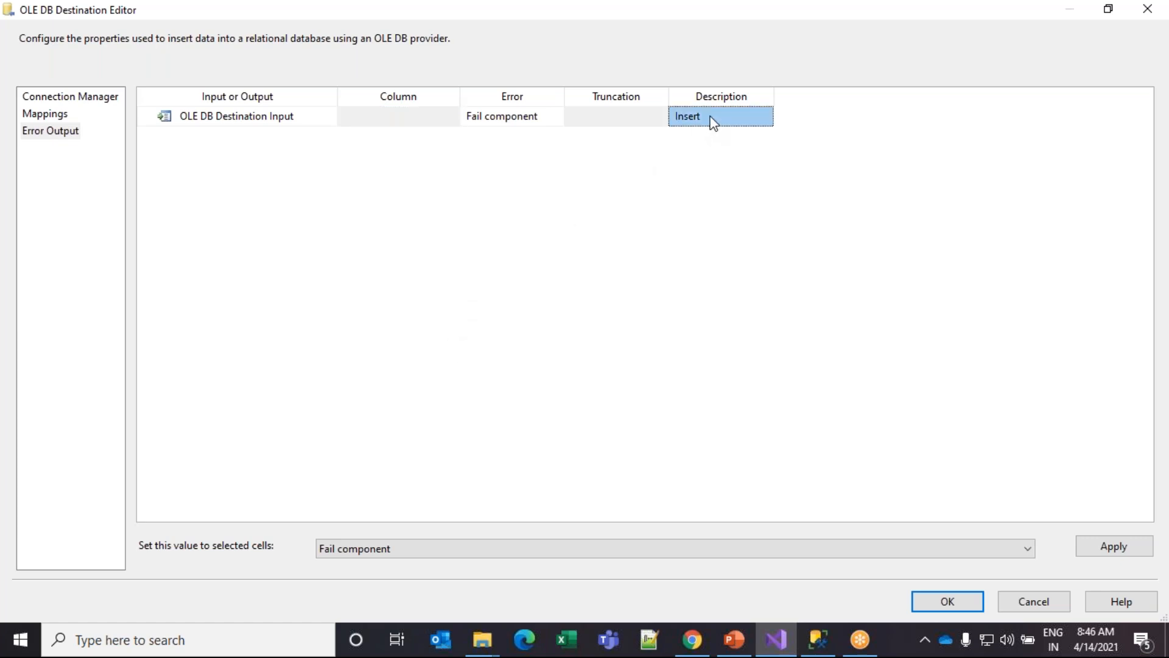
{"action": "left_click", "coordinate": [1036, 602]}
- Examine the Flat File Source's error output and column settings, closing its editor without changes
{"action": "double_click", "coordinate": [280, 221]}
{"action": "left_click", "coordinate": [304, 173]}
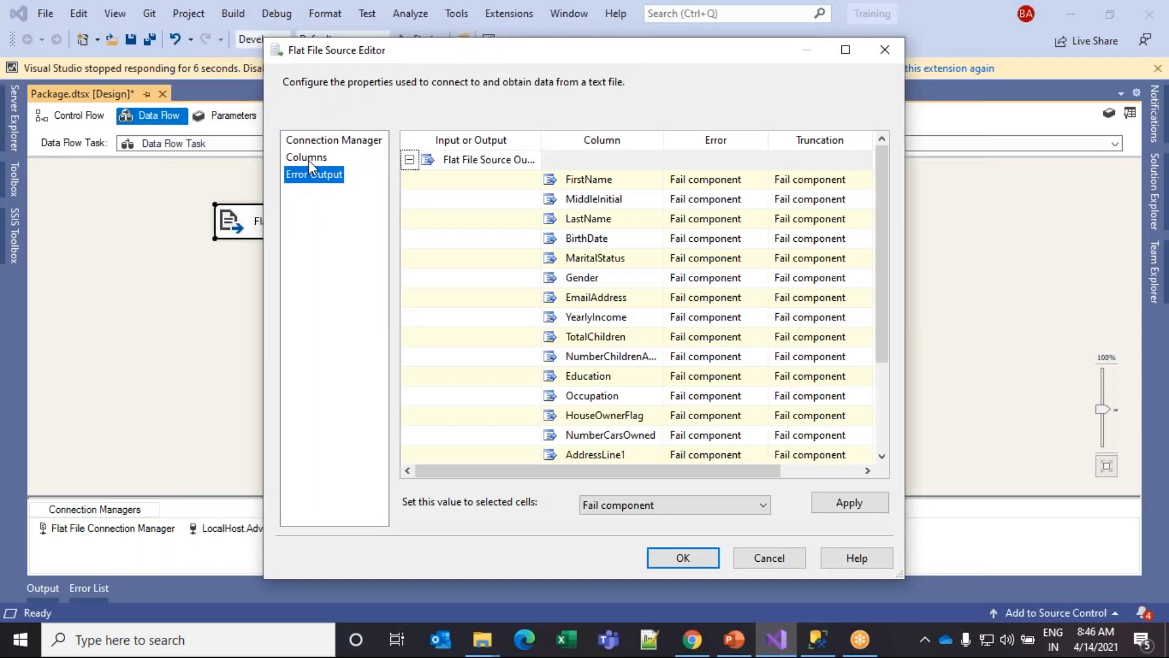
{"action": "left_click", "coordinate": [306, 157]}
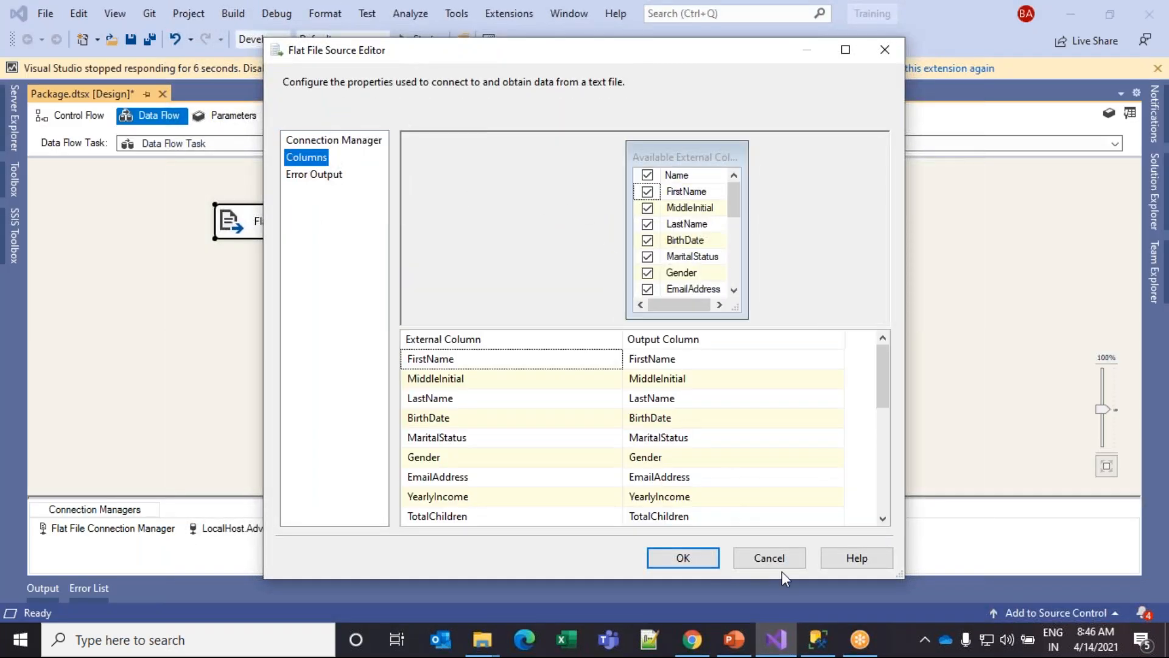
{"action": "left_click", "coordinate": [770, 554]}
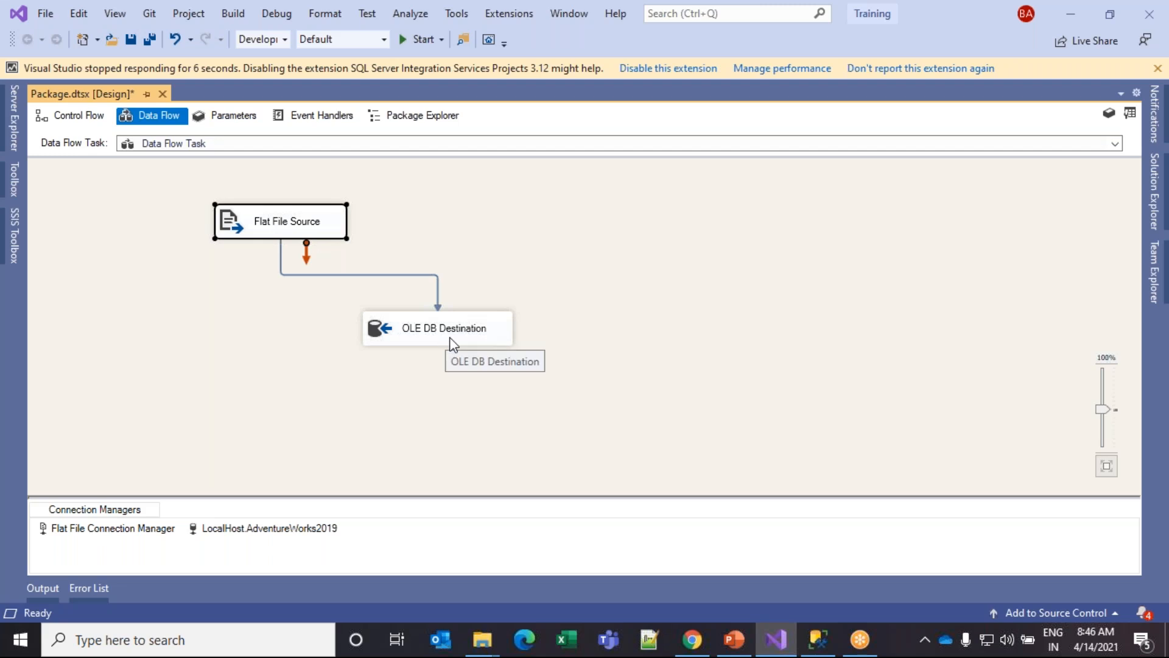
- Reopen the OLE DB Destination's settings, review its error output handling, and close without changes
{"action": "left_click", "coordinate": [452, 345]}
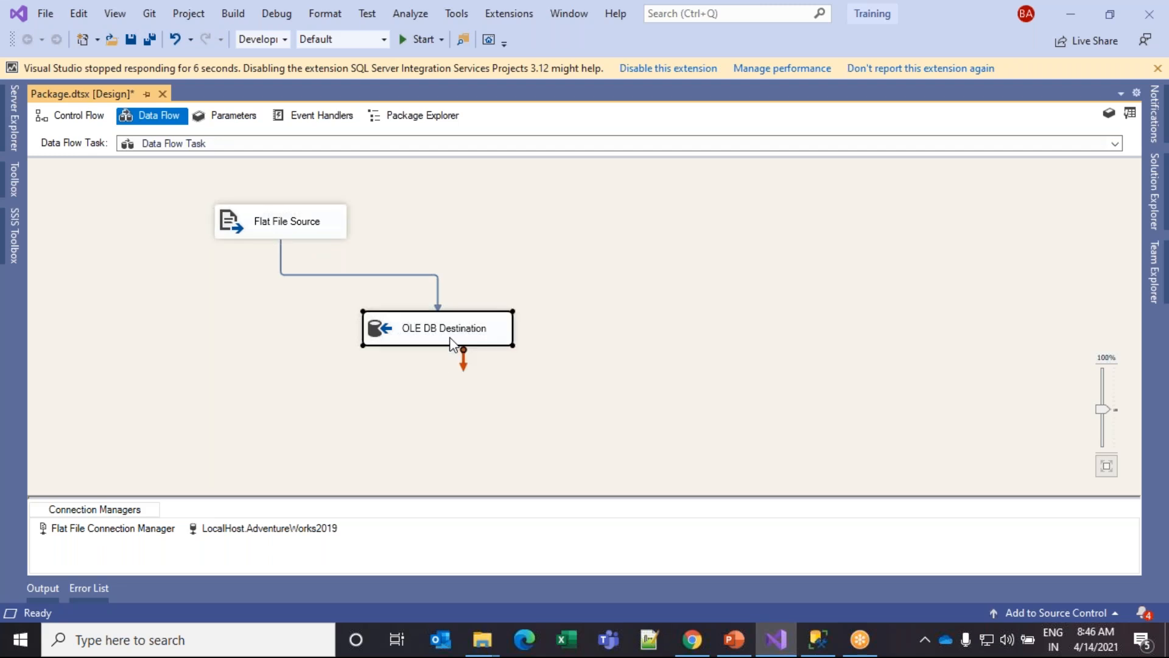
{"action": "double_click", "coordinate": [452, 343]}
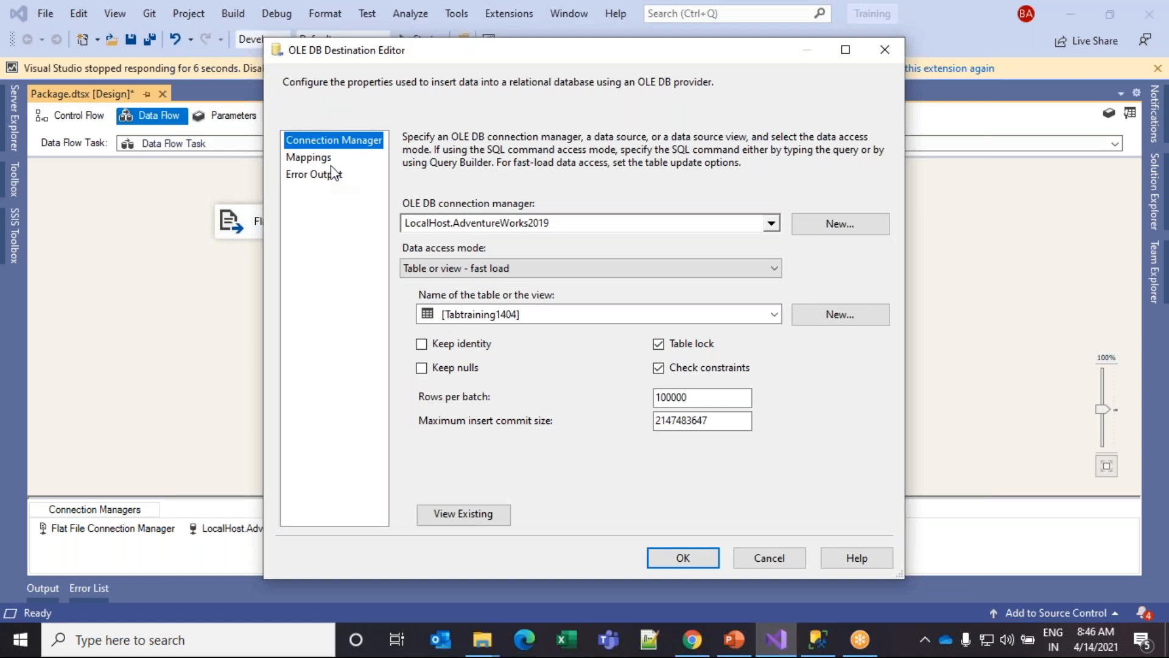
{"action": "left_click", "coordinate": [331, 177]}
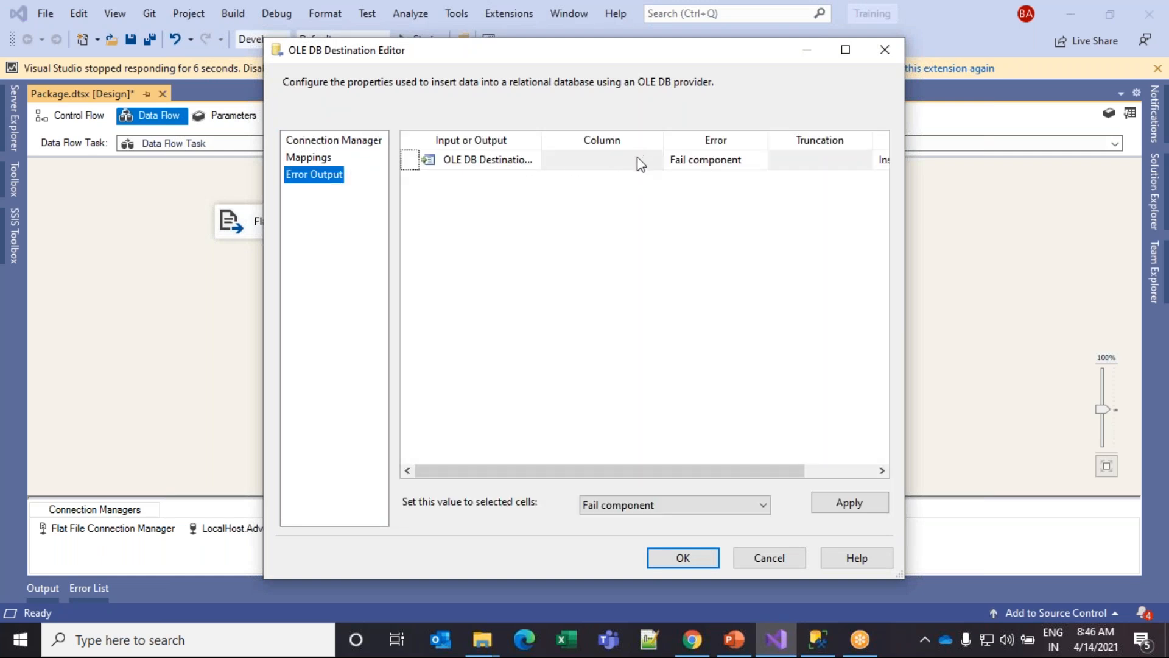
{"action": "left_click_drag", "start_coordinate": [715, 53], "coordinate": [704, 83]}
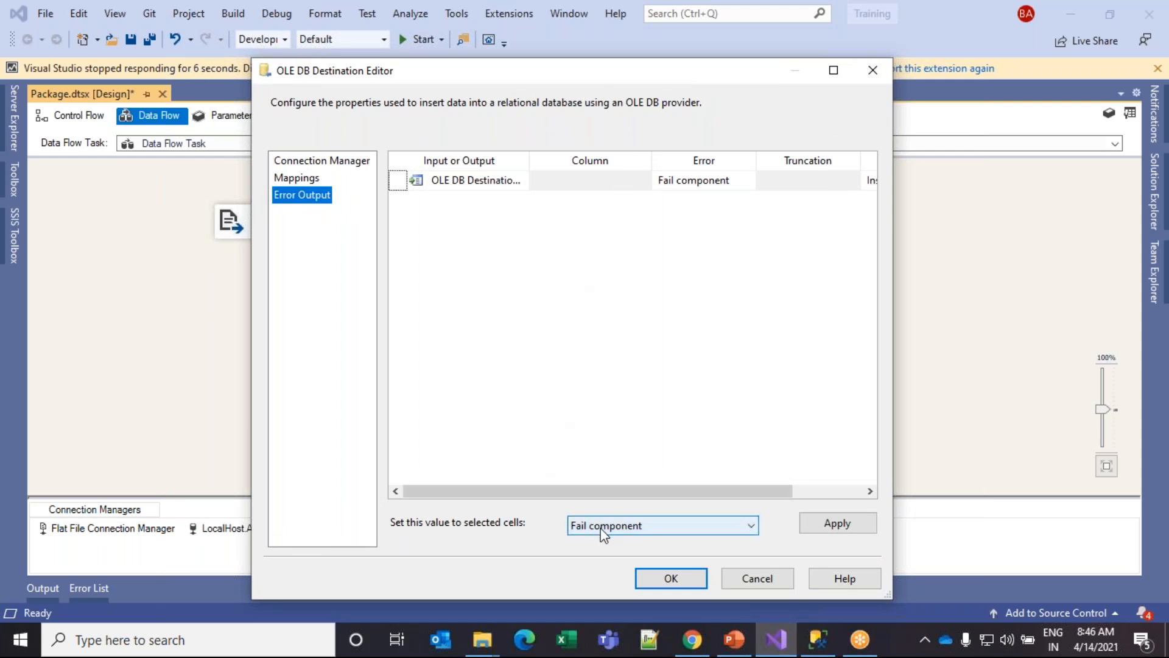
{"action": "left_click", "coordinate": [872, 70]}
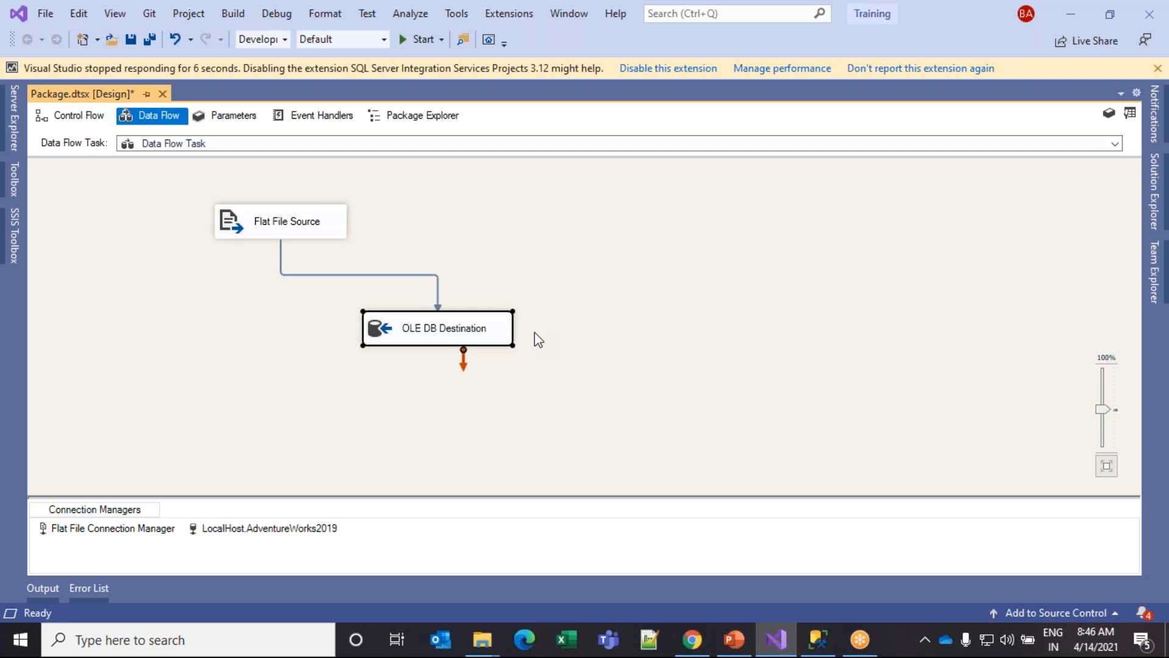
{"action": "left_click", "coordinate": [465, 341]}
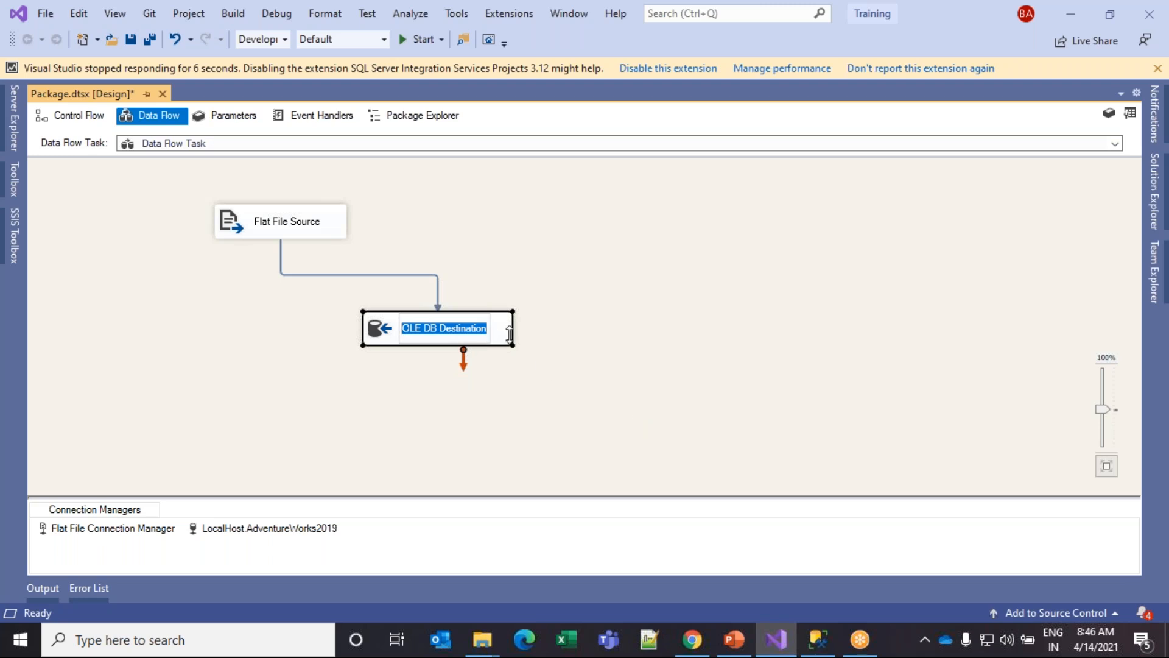
{"action": "left_click", "coordinate": [99, 121]}
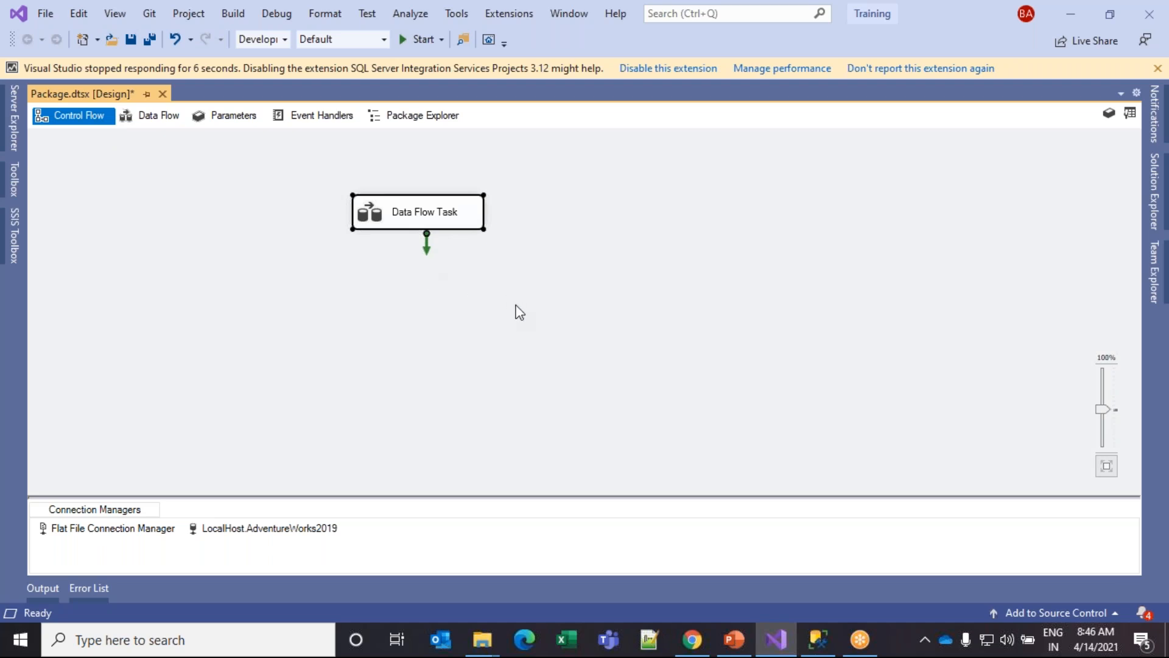
{"action": "left_click", "coordinate": [167, 115]}
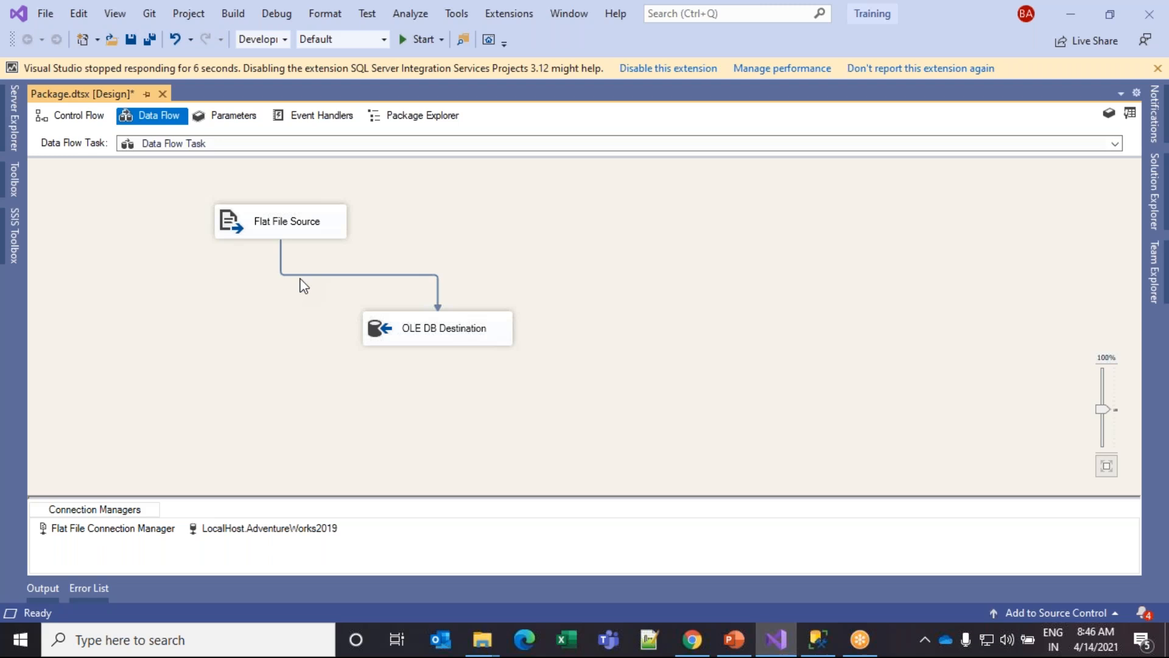
- Enable a data viewer on the path between the Flat File Source and the OLE DB Destination
{"action": "left_click", "coordinate": [281, 275]}
{"action": "left_click", "coordinate": [368, 279]}
{"action": "left_click", "coordinate": [379, 329]}
{"action": "left_click", "coordinate": [440, 283]}
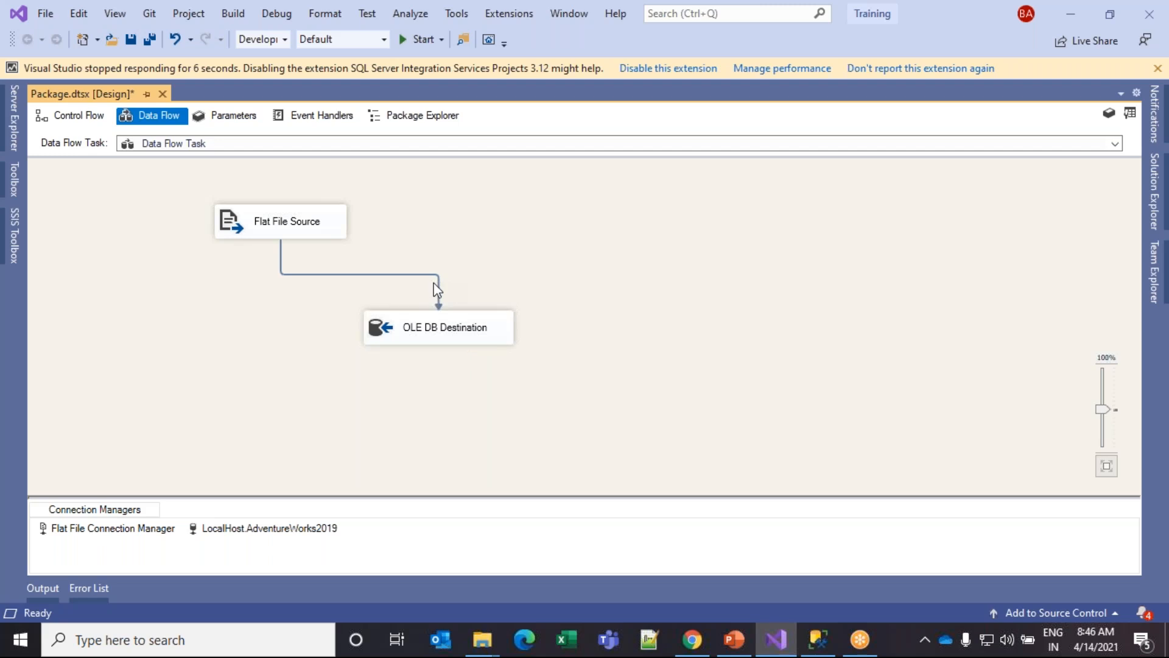
{"action": "left_click", "coordinate": [435, 274]}
{"action": "right_click", "coordinate": [435, 274]}
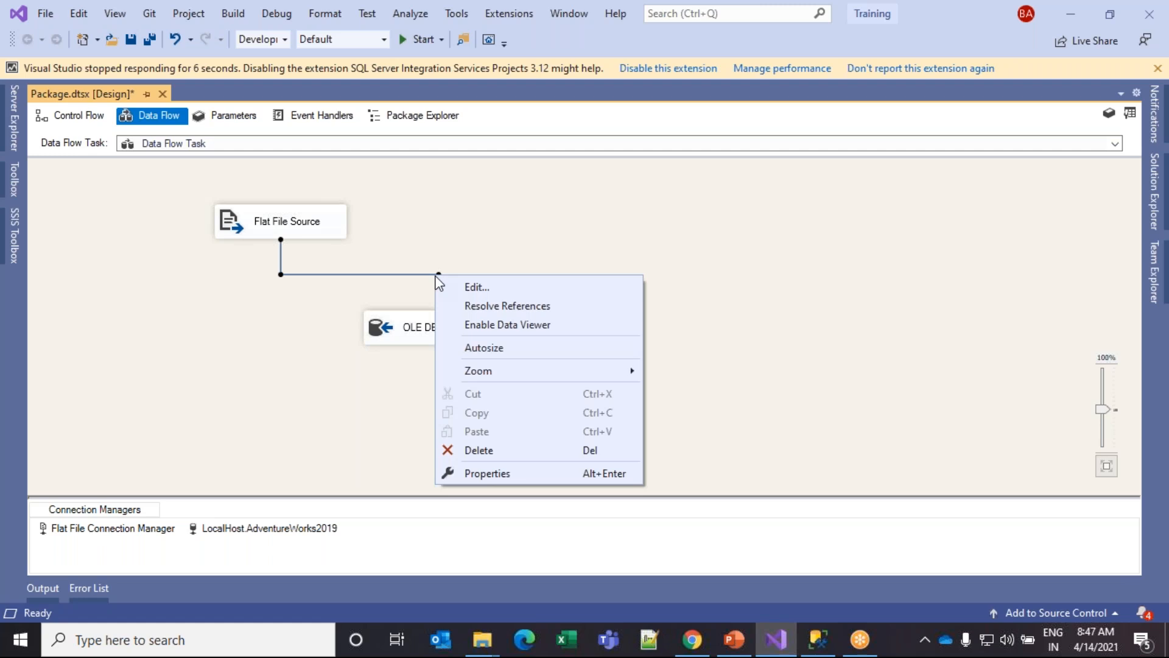
{"action": "left_click", "coordinate": [465, 325]}
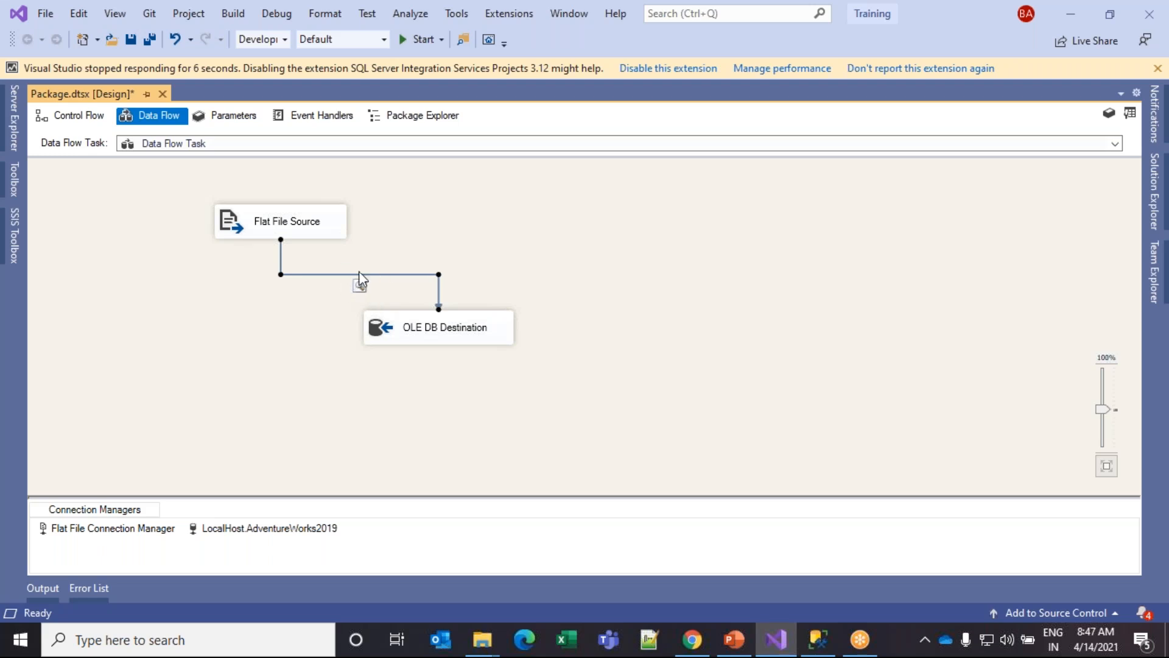
- Switch to PowerPoint to check the topic list on the DEMO – FIRST PROJECT slide, and return to Visual Studio
{"action": "left_click", "coordinate": [783, 639]}
{"action": "left_click", "coordinate": [776, 639]}
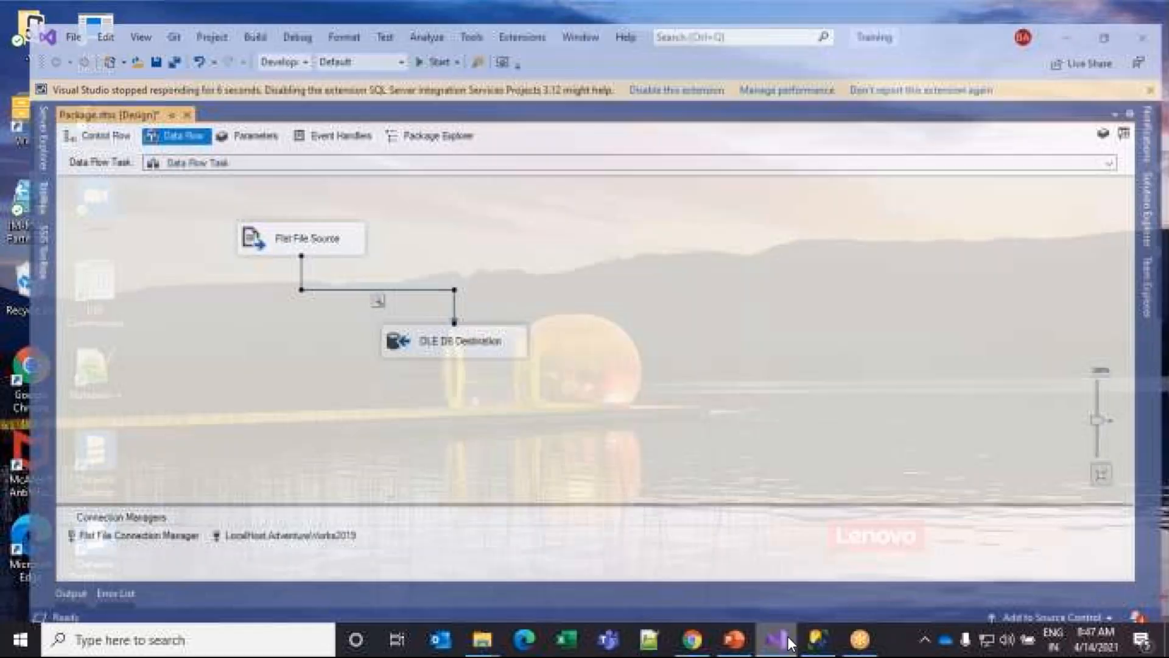
{"action": "left_click", "coordinate": [734, 639]}
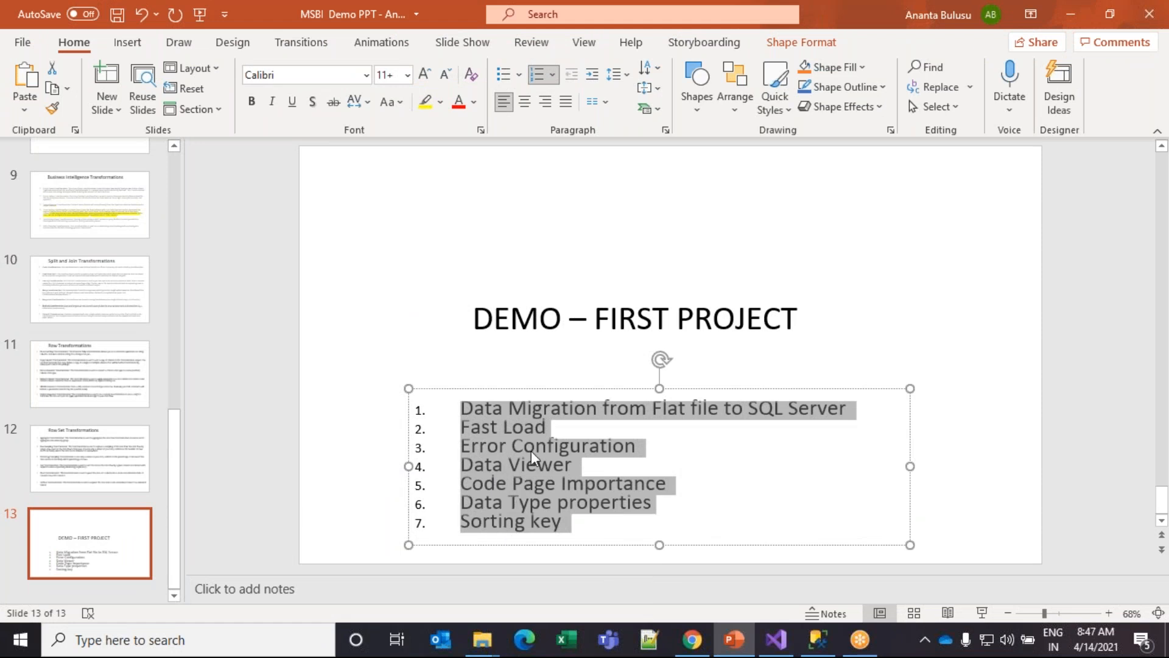
{"action": "left_click", "coordinate": [790, 644]}
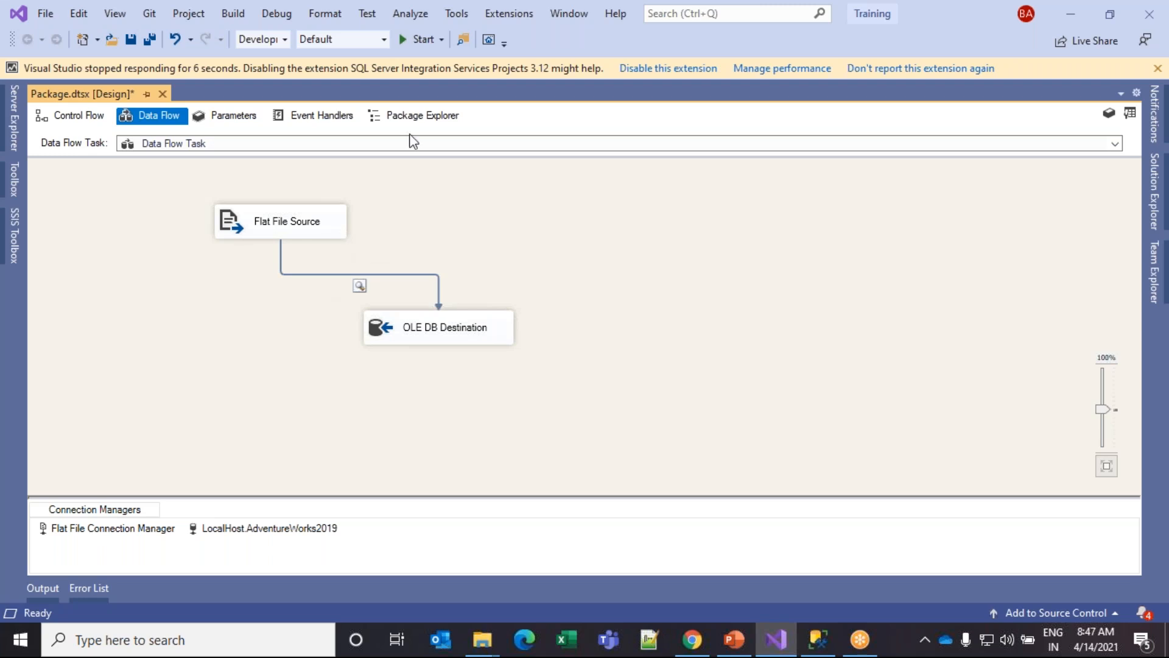
- Run the package, move the data viewer clear of the data flow to inspect its rows, and close it so the load completes
{"action": "left_click", "coordinate": [420, 40]}
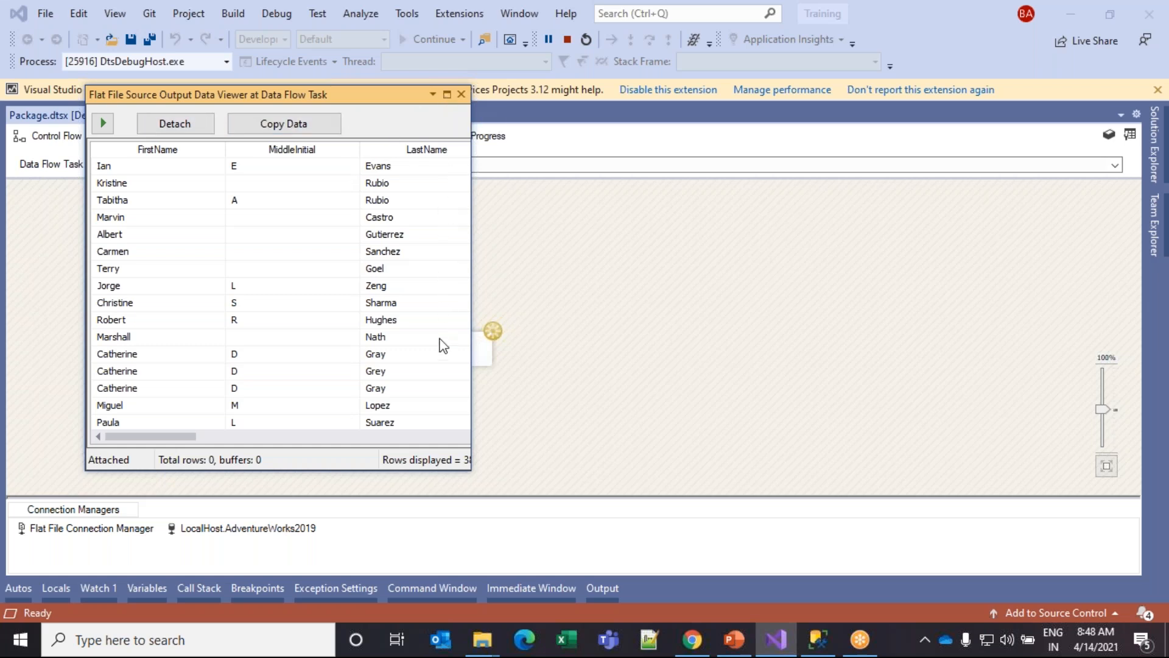
{"action": "left_click_drag", "start_coordinate": [385, 101], "coordinate": [963, 217]}
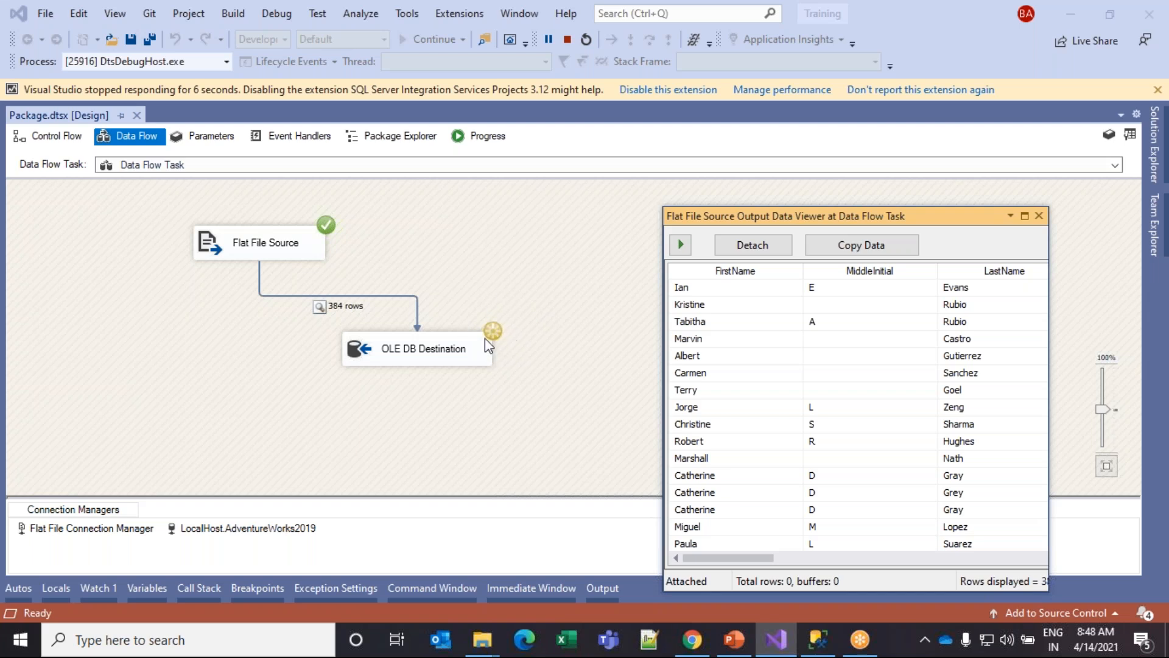
{"action": "left_click", "coordinate": [1039, 214]}
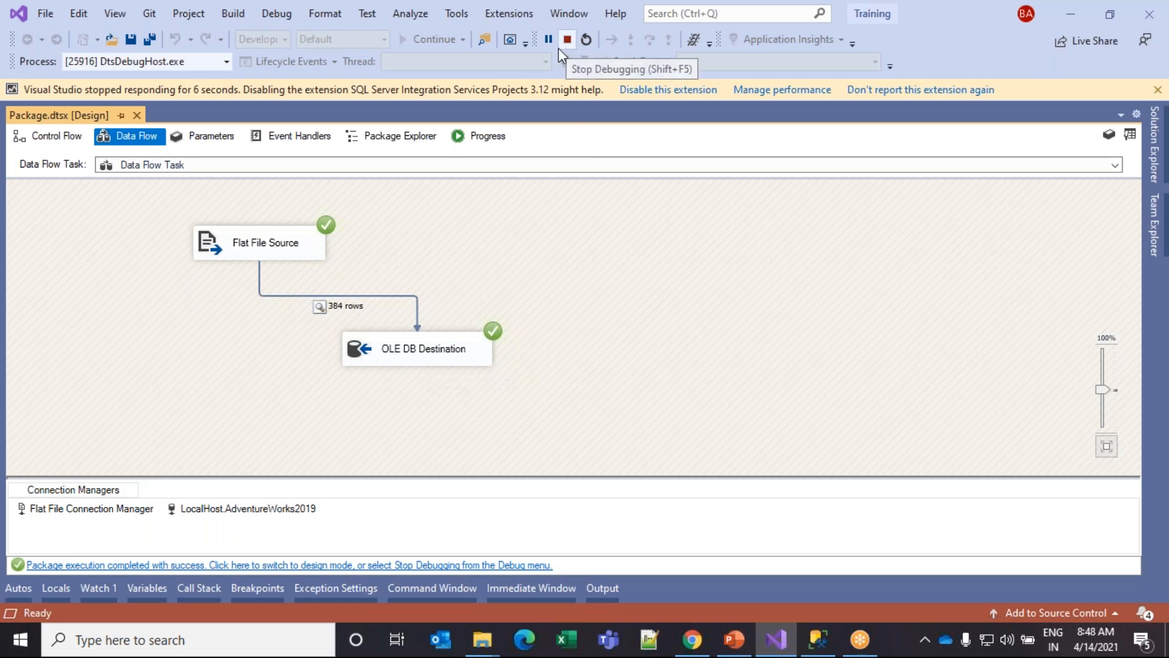
- Examine the package's execution progress log, including the start and finish times and the SSIS.Pipeline warning
{"action": "left_click", "coordinate": [472, 138]}
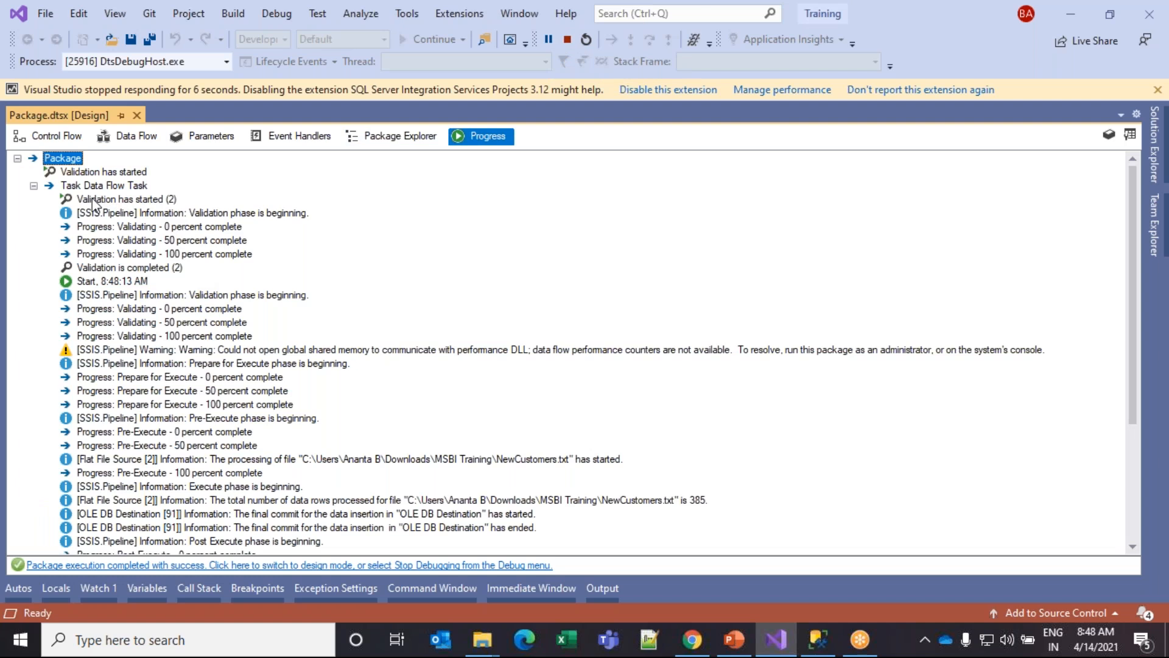
{"action": "left_click", "coordinate": [122, 280]}
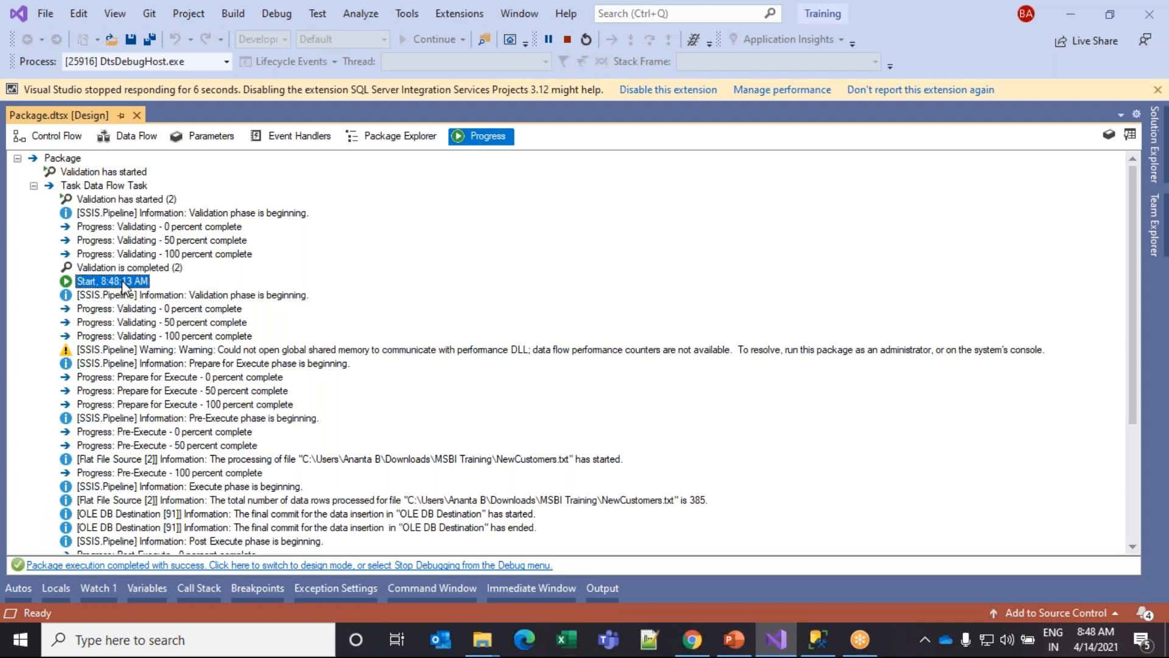
{"action": "scroll", "coordinate": [249, 389], "scroll_direction": "down", "scroll_amount": 3}
{"action": "scroll", "coordinate": [251, 393], "scroll_direction": "down", "scroll_amount": 2}
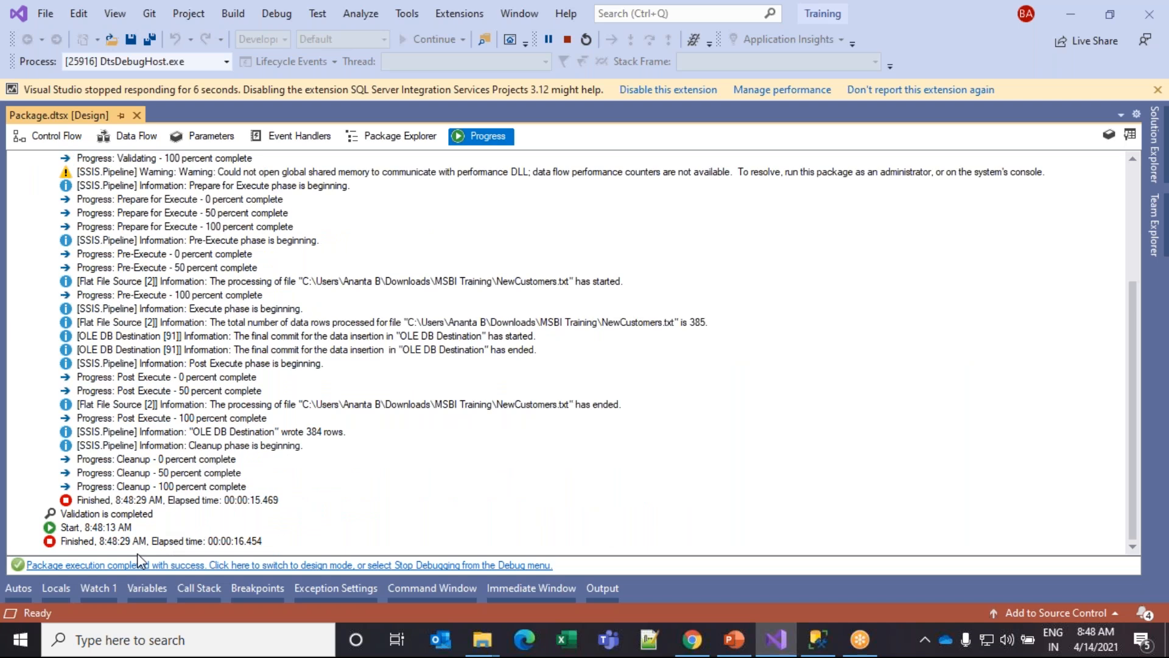
{"action": "left_click", "coordinate": [125, 543]}
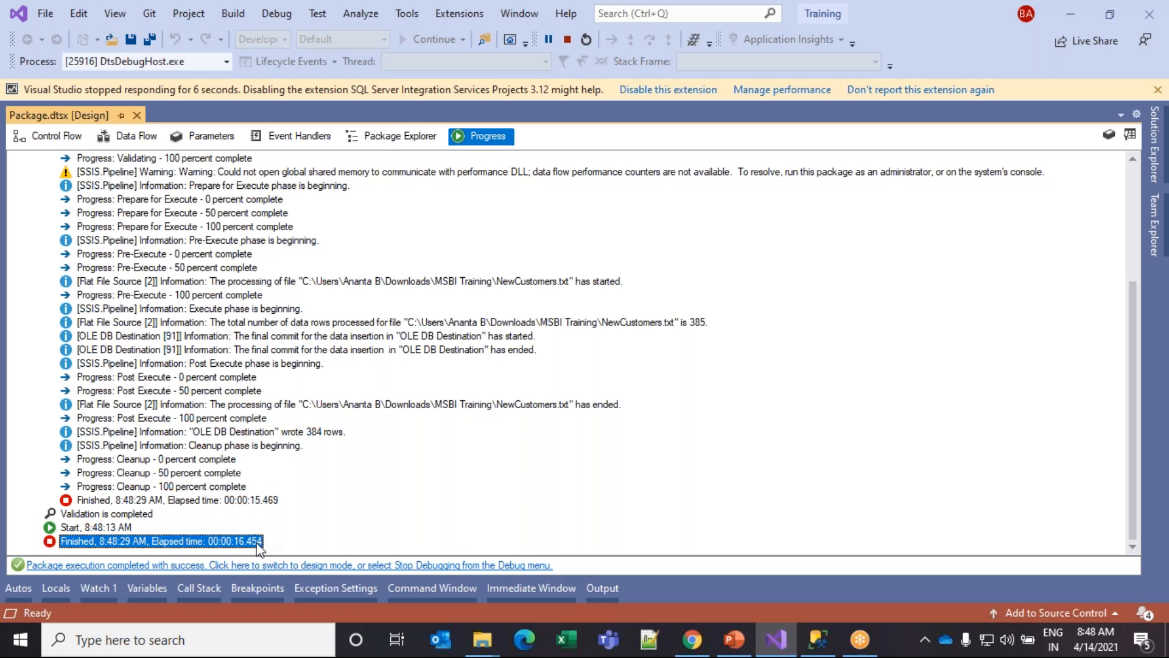
{"action": "scroll", "coordinate": [360, 391], "scroll_direction": "up", "scroll_amount": 3}
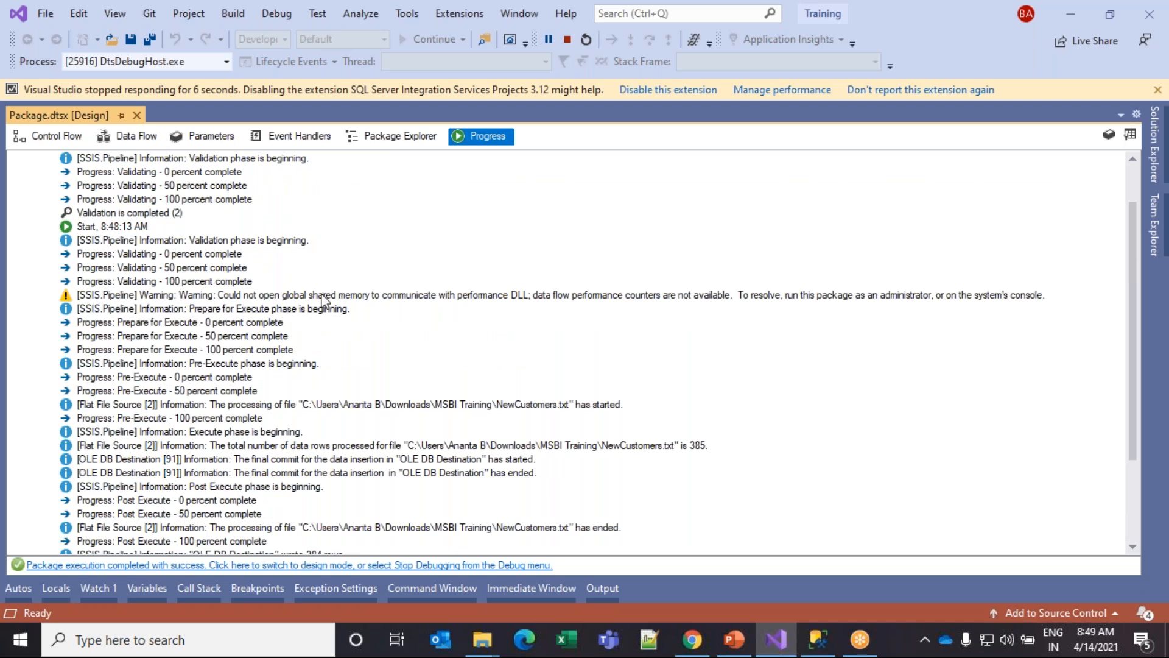
{"action": "left_click", "coordinate": [450, 299]}
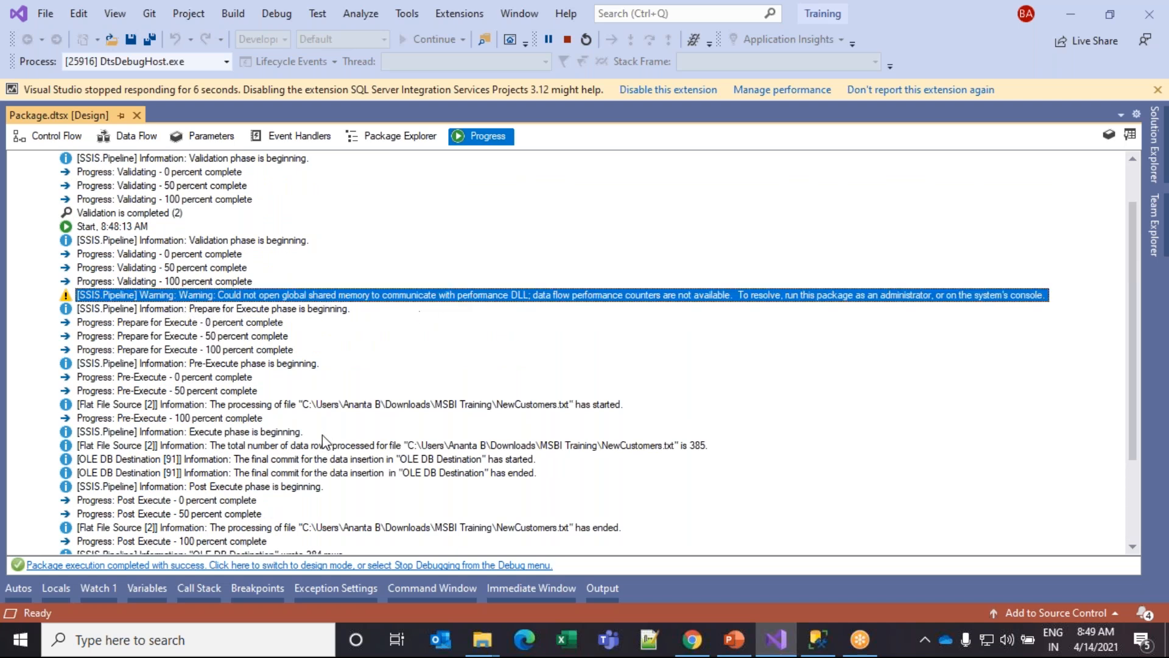
{"action": "scroll", "coordinate": [314, 453], "scroll_direction": "down", "scroll_amount": 3}
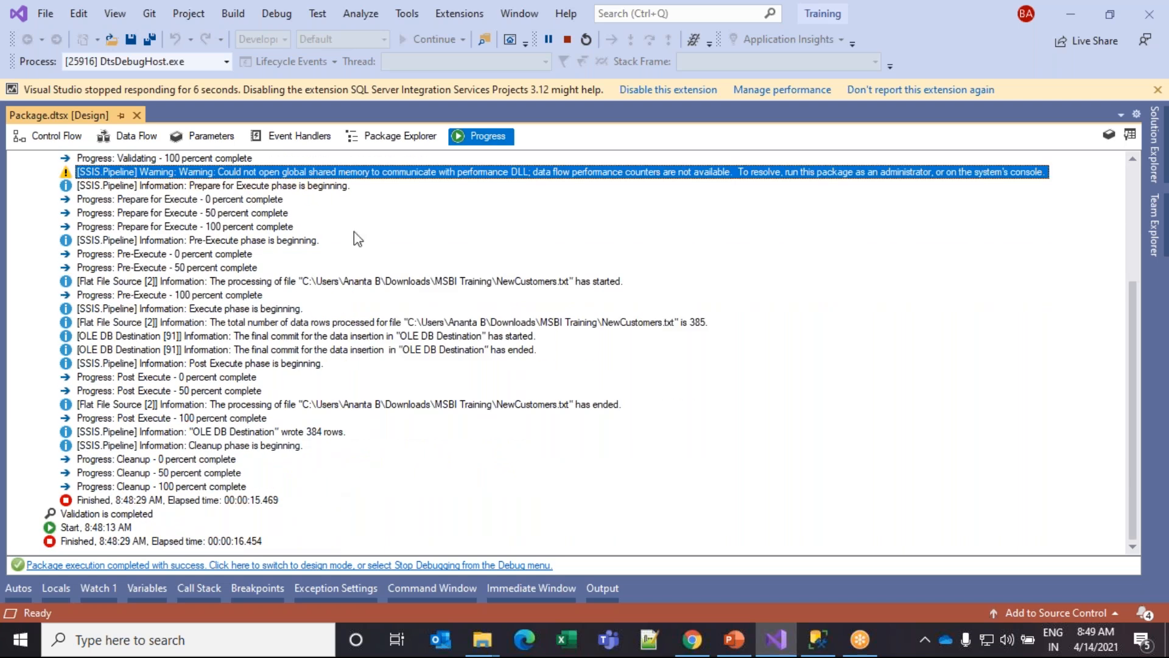
{"action": "scroll", "coordinate": [332, 356], "scroll_direction": "up", "scroll_amount": 3}
{"action": "scroll", "coordinate": [333, 356], "scroll_direction": "up", "scroll_amount": 2}
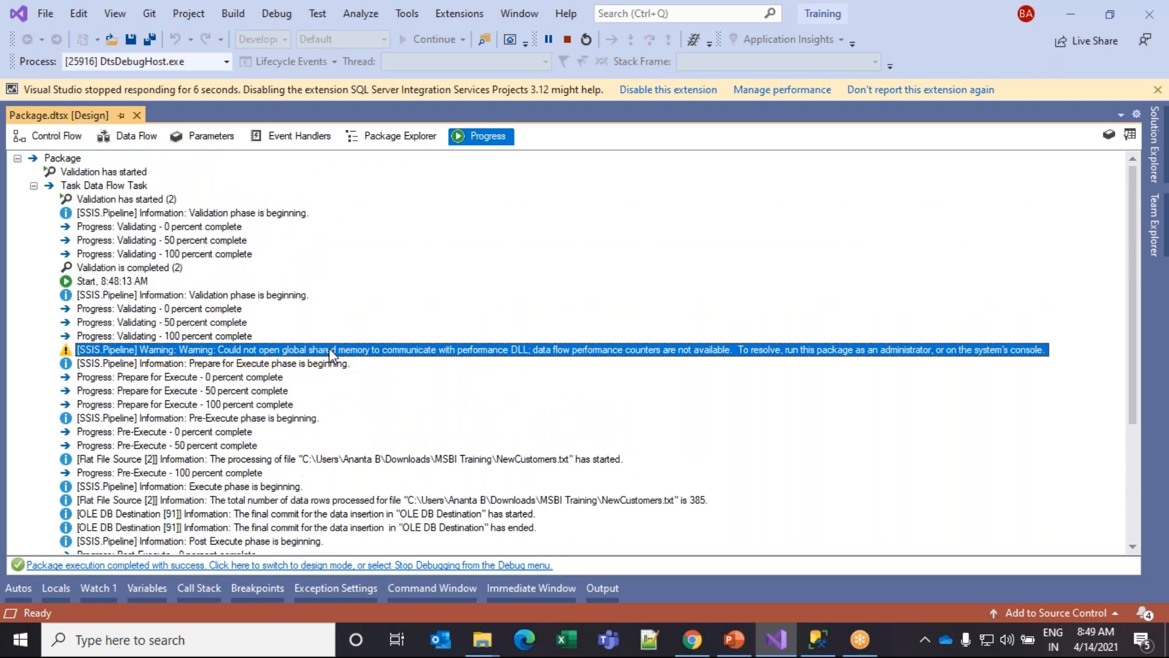
- Check the Data Flow Task's execution status in the control flow and stop debugging the package
{"action": "left_click", "coordinate": [399, 135]}
{"action": "left_click", "coordinate": [295, 135]}
{"action": "left_click", "coordinate": [57, 135]}
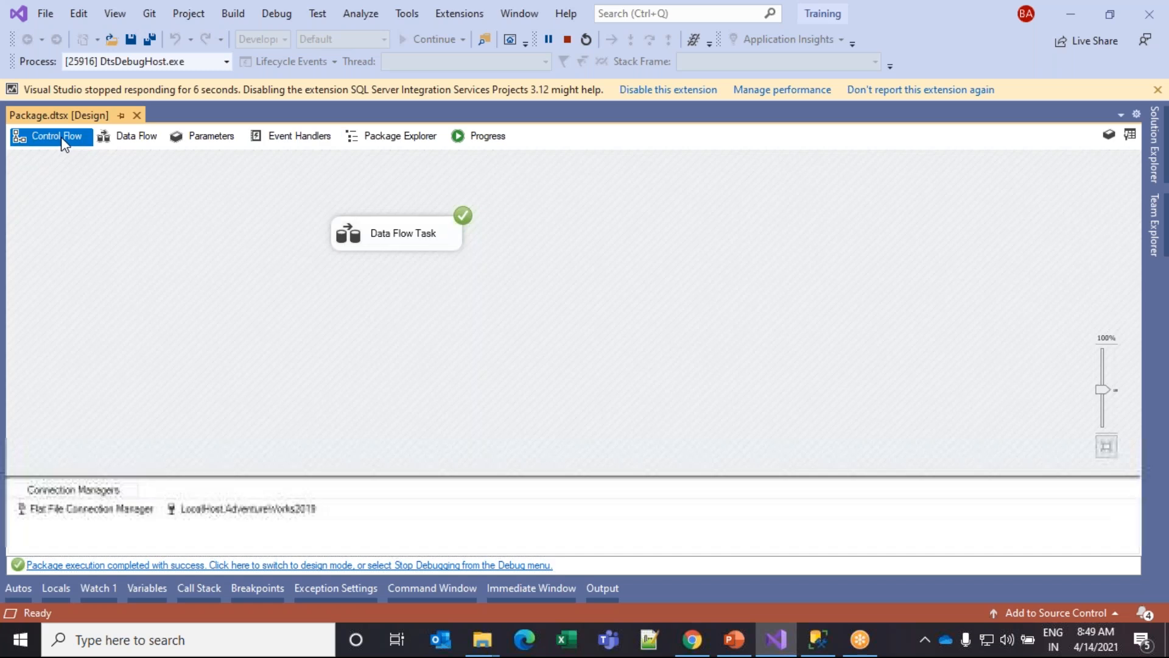
{"action": "left_click", "coordinate": [133, 136]}
{"action": "left_click", "coordinate": [57, 135]}
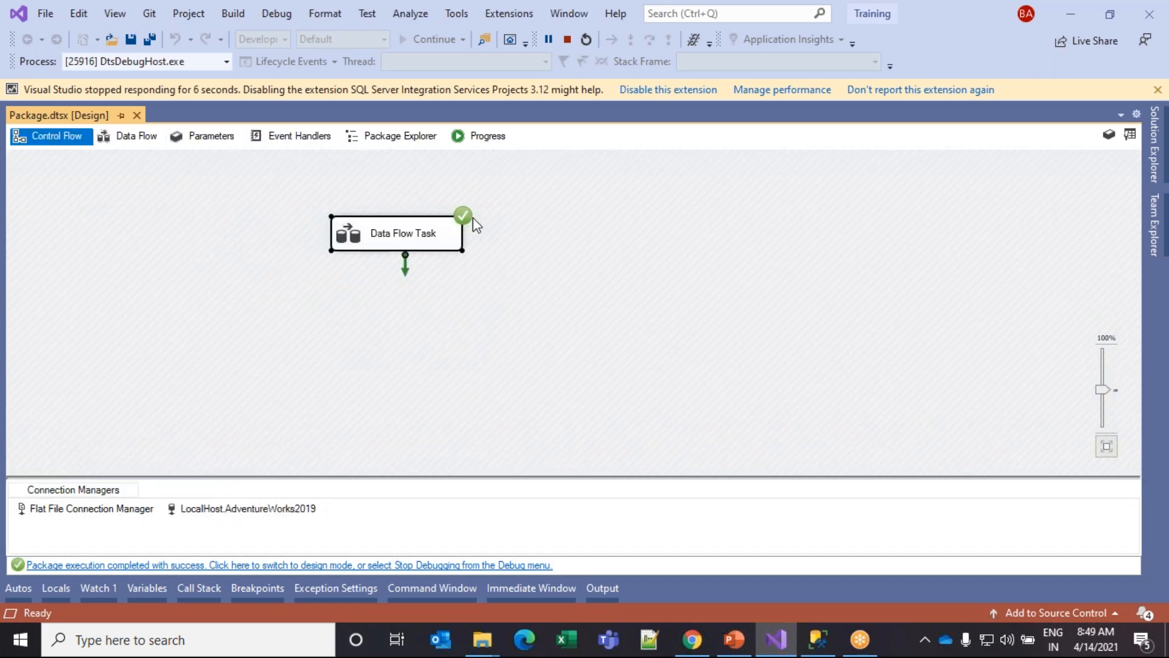
{"action": "left_click", "coordinate": [568, 40]}
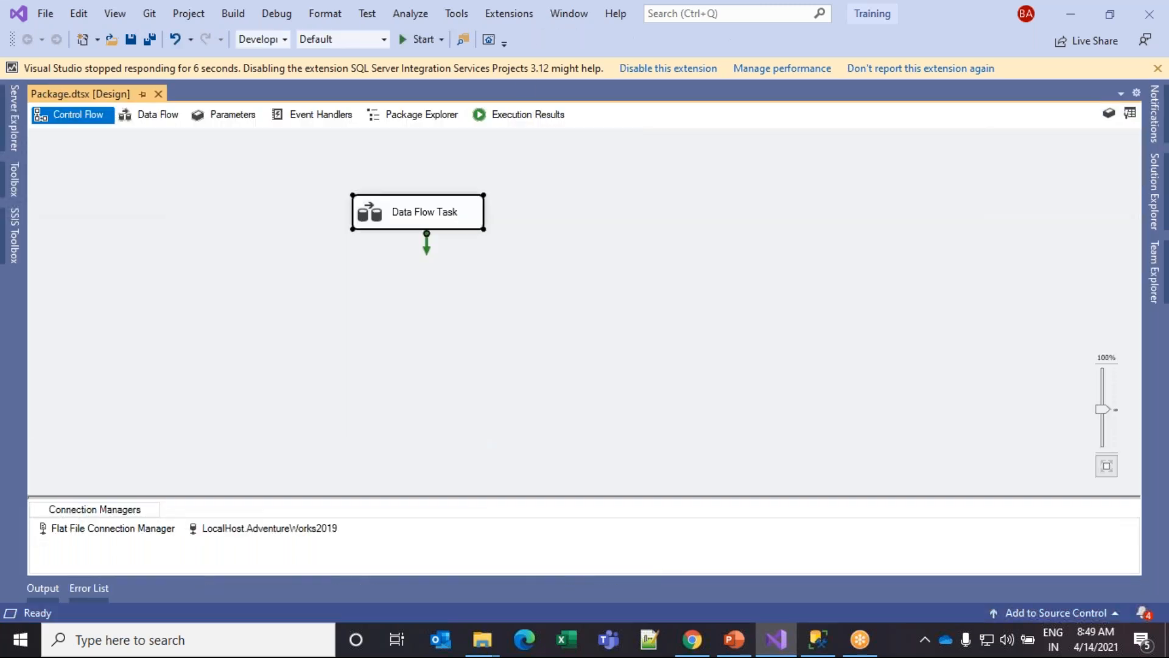
- Preview the existing rows of Tabtraining1404 from the OLE DB Destination's settings through the Phone column, closing the editor without changes
{"action": "double_click", "coordinate": [473, 227]}
{"action": "left_click", "coordinate": [499, 327]}
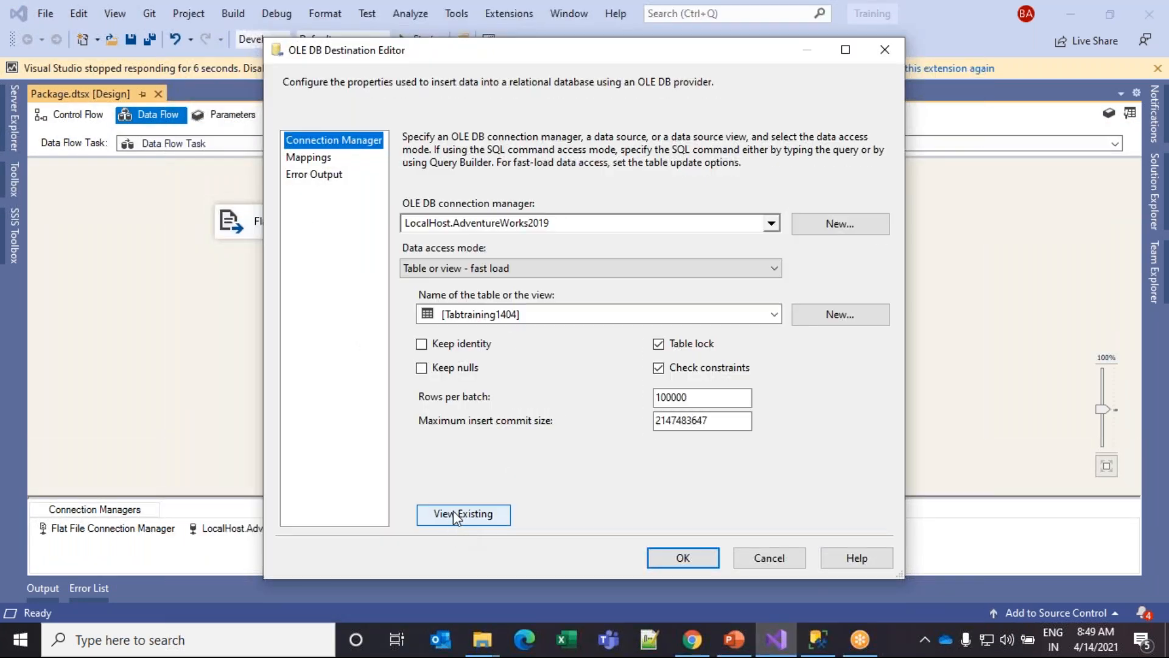
{"action": "left_click", "coordinate": [469, 525]}
{"action": "left_click", "coordinate": [718, 148]}
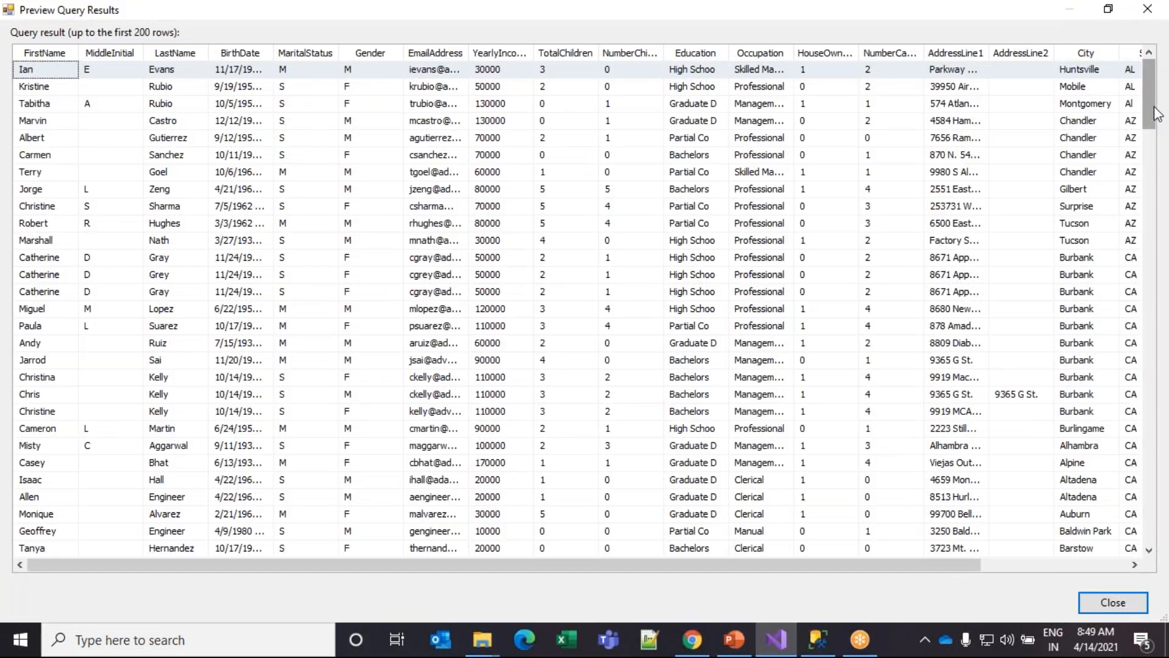
{"action": "left_click_drag", "start_coordinate": [1158, 114], "coordinate": [1152, 536]}
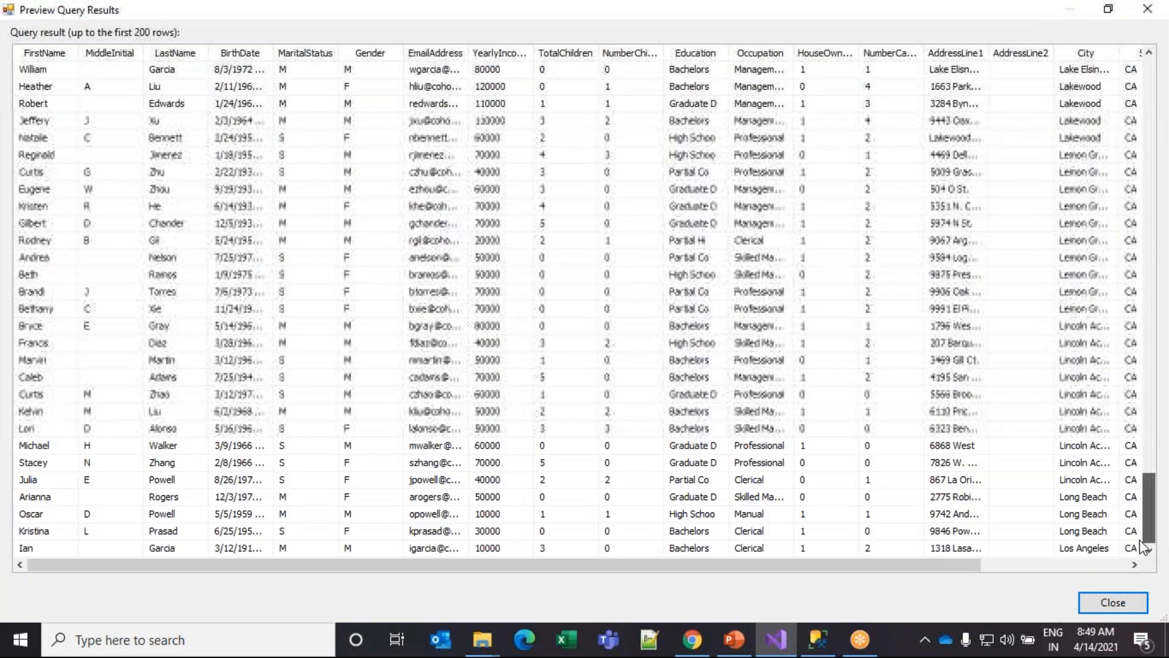
{"action": "left_click_drag", "start_coordinate": [909, 566], "coordinate": [1083, 577]}
{"action": "scroll", "coordinate": [1137, 174], "scroll_direction": "up", "scroll_amount": 20}
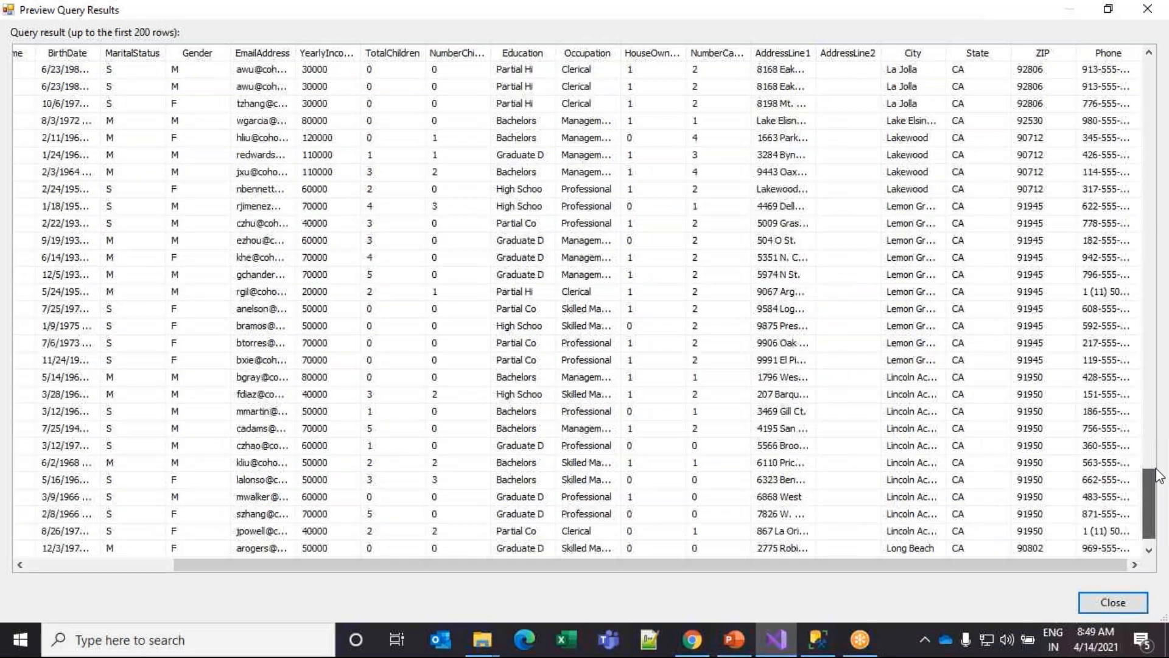
{"action": "left_click", "coordinate": [1134, 604]}
{"action": "left_click", "coordinate": [770, 557]}
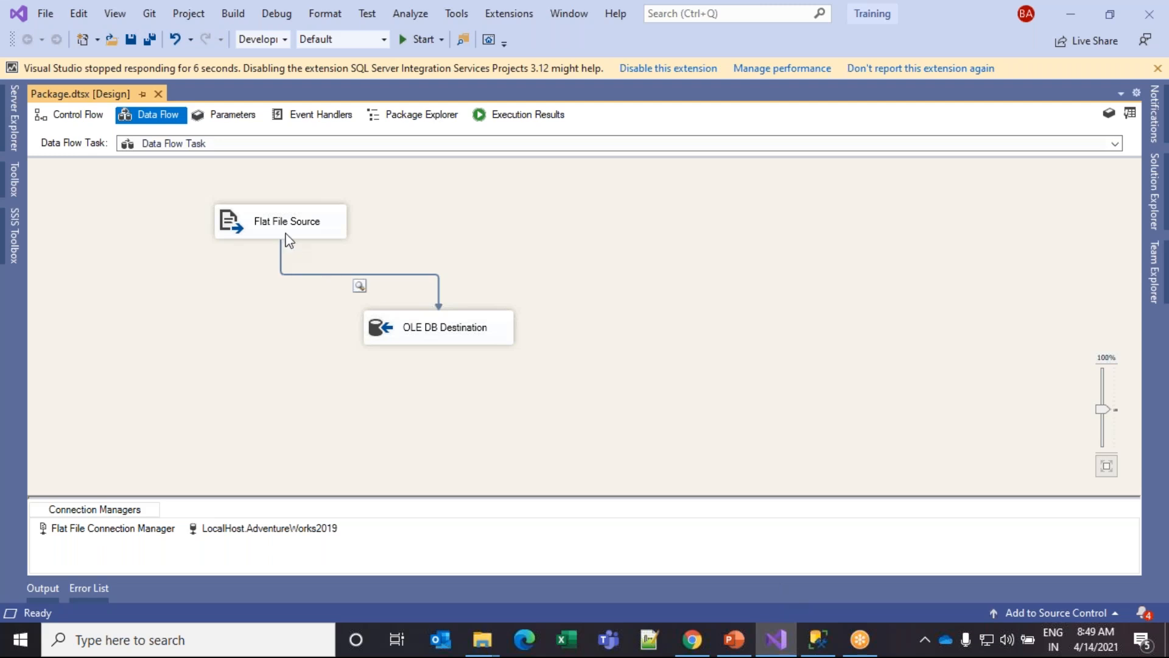
- Move the Flat File Source and OLE DB Destination aside together to free space in the data flow for another component
{"action": "left_click_drag", "start_coordinate": [269, 235], "coordinate": [212, 237]}
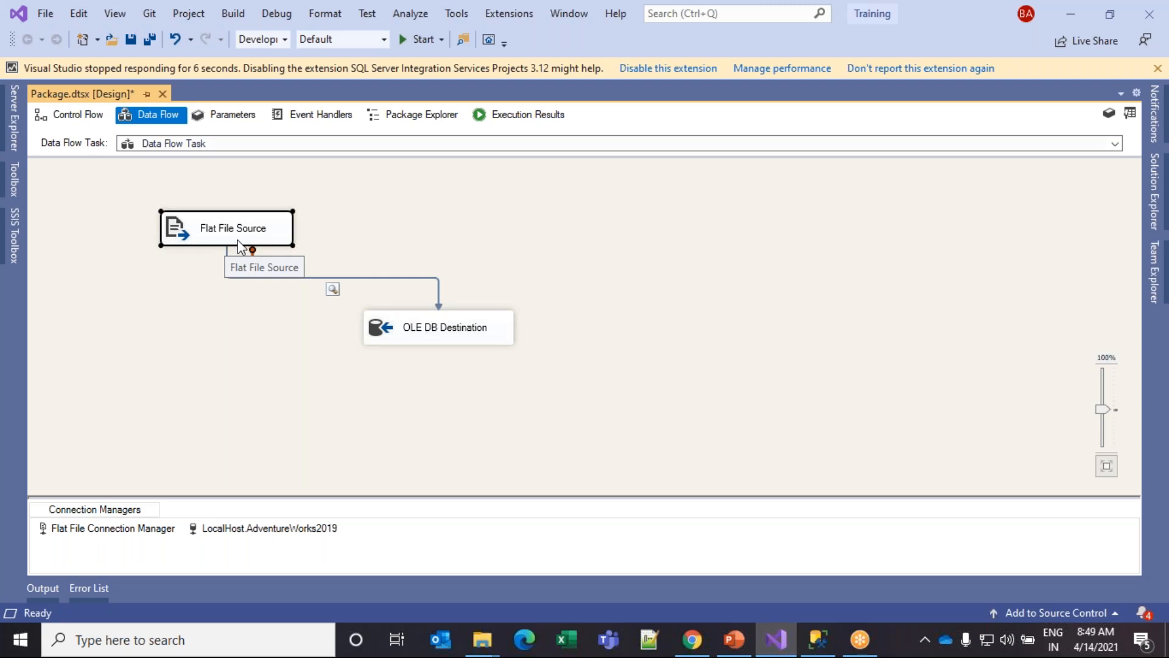
{"action": "left_click_drag", "start_coordinate": [423, 328], "coordinate": [240, 352]}
{"action": "left_click_drag", "start_coordinate": [189, 239], "coordinate": [137, 238]}
- Add an OLE DB Source to the data flow, in the empty area beside the existing Flat File Source
{"action": "mouse_move", "coordinate": [20, 239]}
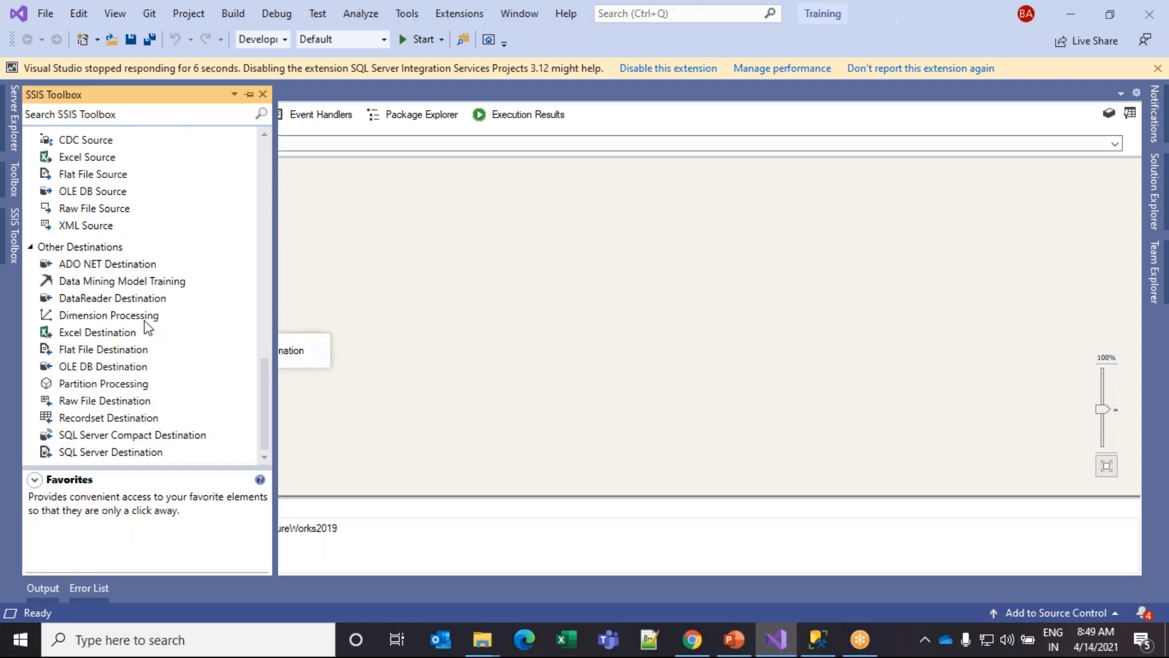
{"action": "mouse_move", "coordinate": [261, 396]}
{"action": "left_mouse_down"}
{"action": "mouse_move", "coordinate": [259, 193]}
{"action": "mouse_move", "coordinate": [265, 422]}
{"action": "mouse_move", "coordinate": [269, 385]}
{"action": "left_mouse_up"}
{"action": "left_click_drag", "start_coordinate": [112, 227], "coordinate": [521, 225]}
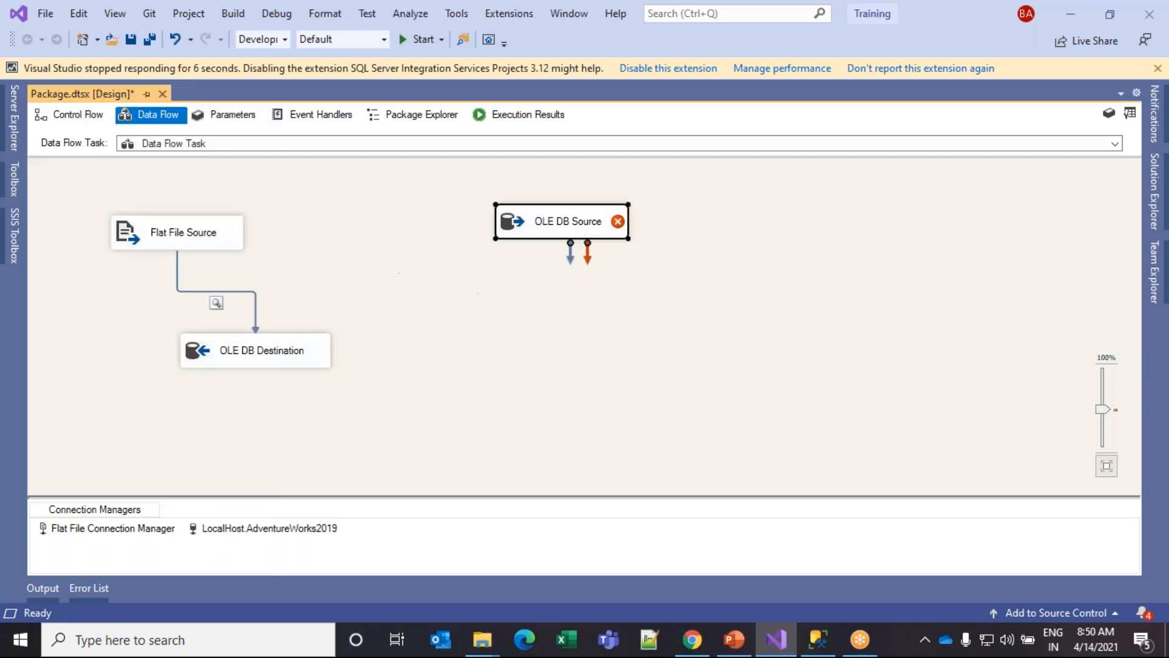
- Set the OLE DB Source to read the [Person].[Address] table through the LocalHost.AdventureWorks2019 connection
{"action": "double_click", "coordinate": [527, 224]}
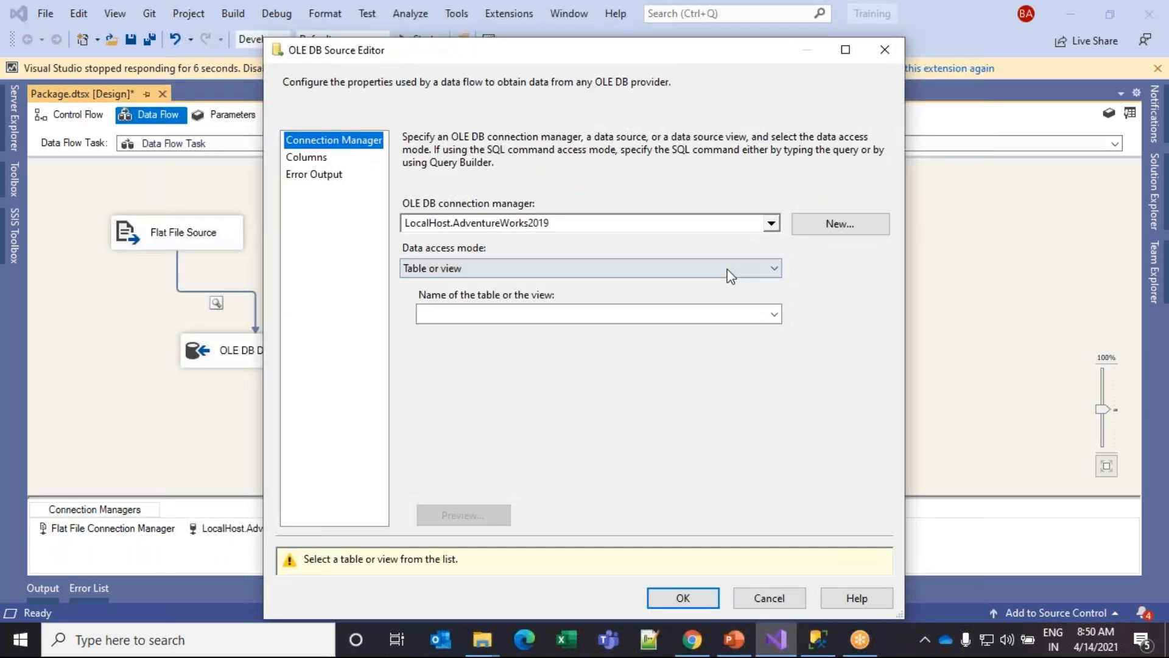
{"action": "left_click", "coordinate": [773, 313]}
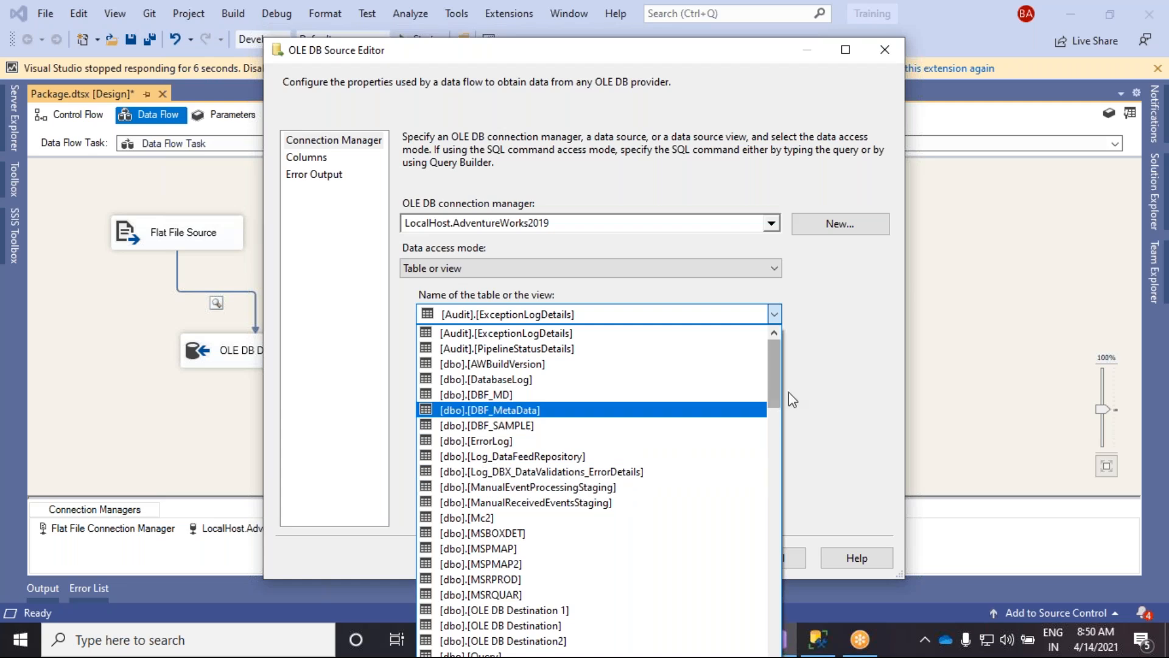
{"action": "left_click_drag", "start_coordinate": [772, 399], "coordinate": [769, 595]}
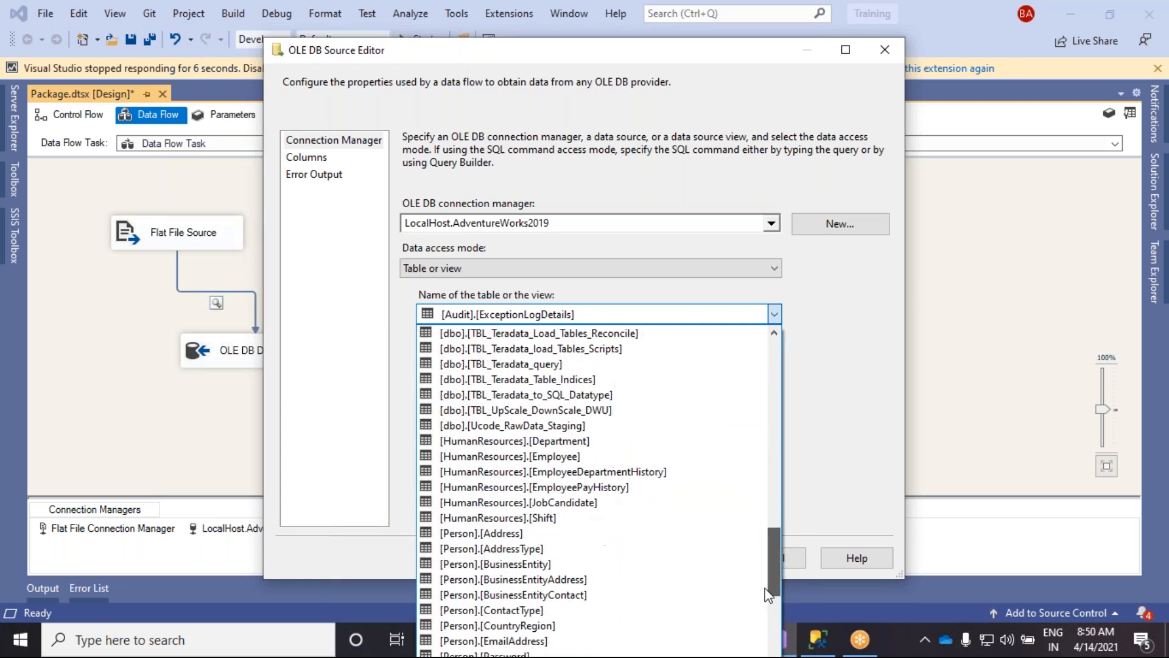
{"action": "left_click", "coordinate": [463, 533]}
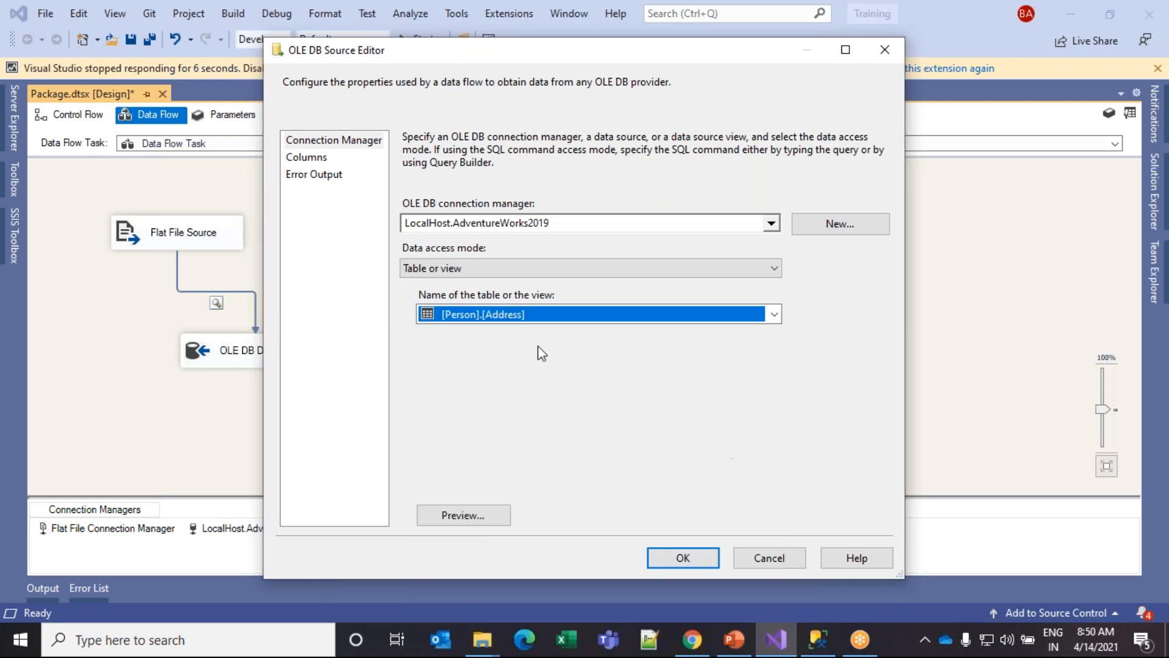
- Preview the Address rows, review the source's columns and error output, and accept the OLE DB Source settings
{"action": "left_click", "coordinate": [456, 518]}
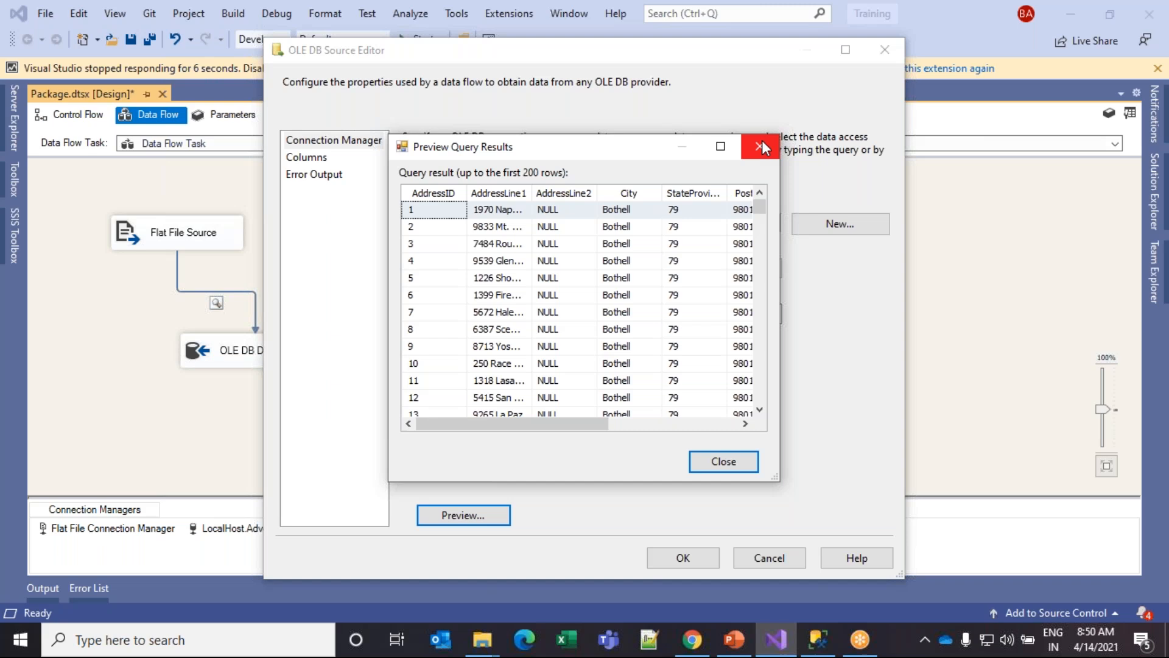
{"action": "left_click", "coordinate": [761, 141]}
{"action": "left_click", "coordinate": [306, 158]}
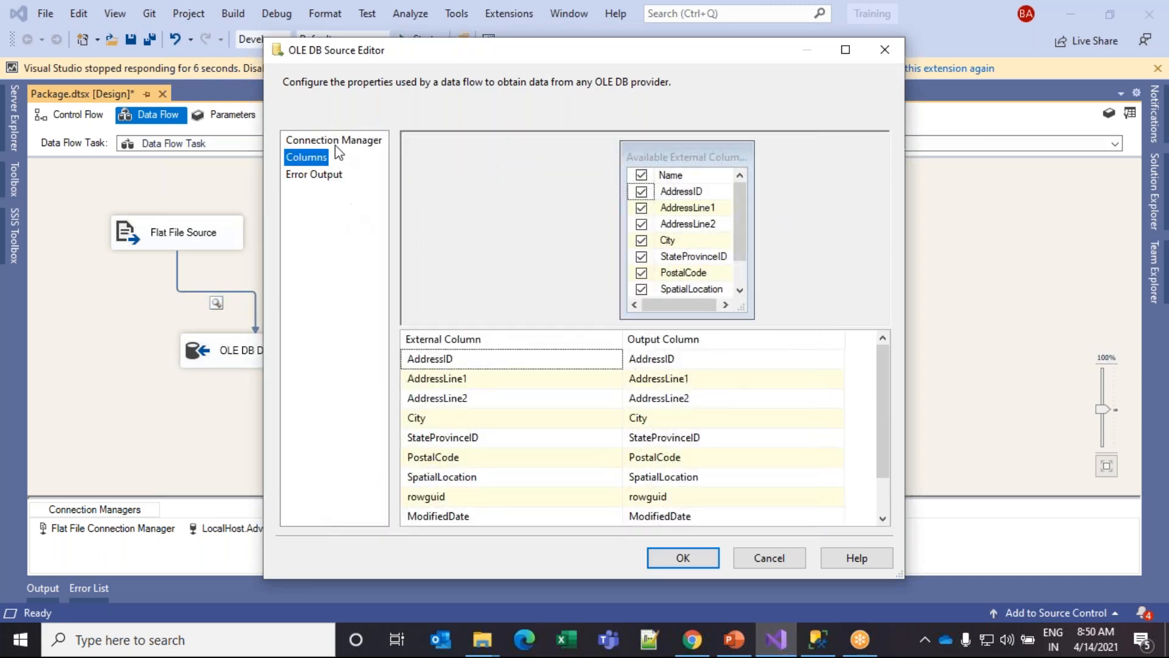
{"action": "key", "text": "Up"}
{"action": "left_click", "coordinate": [323, 177]}
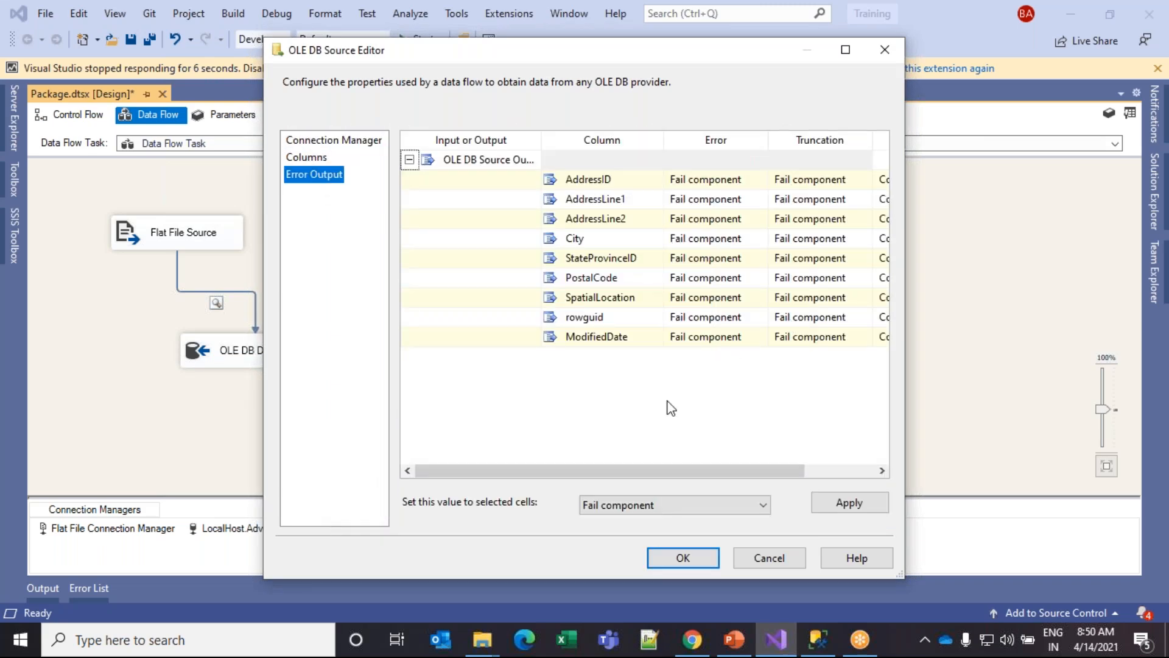
{"action": "left_click", "coordinate": [699, 563]}
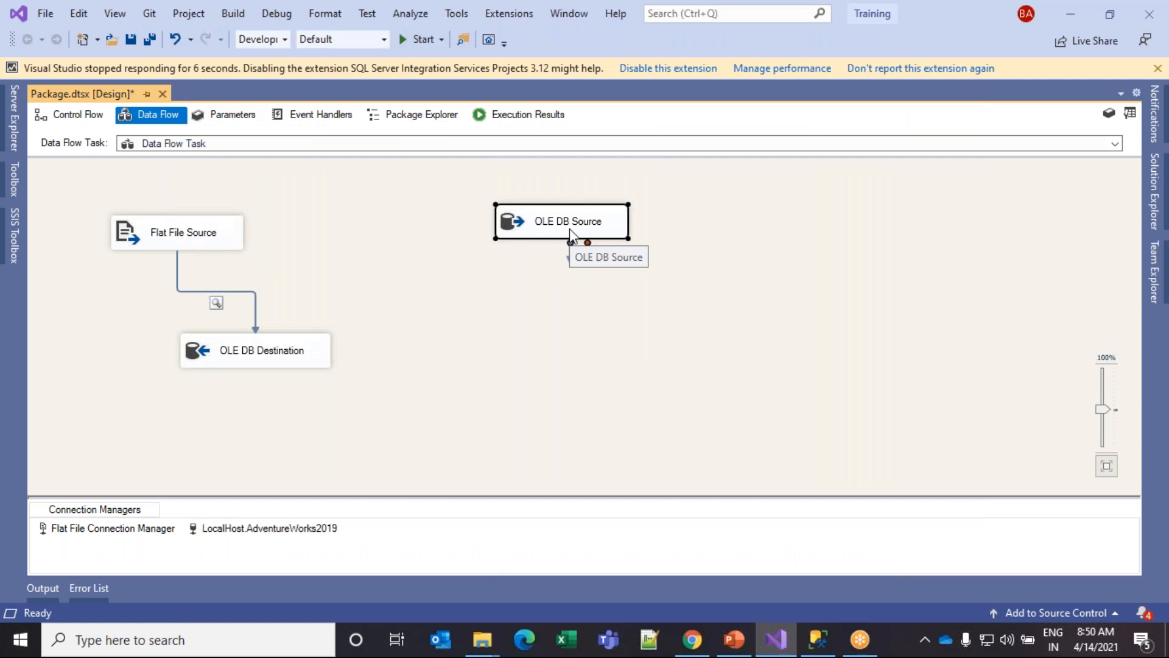
- Review the OLE DB Source's standard connection settings and close them without changes
{"action": "right_click", "coordinate": [570, 234]}
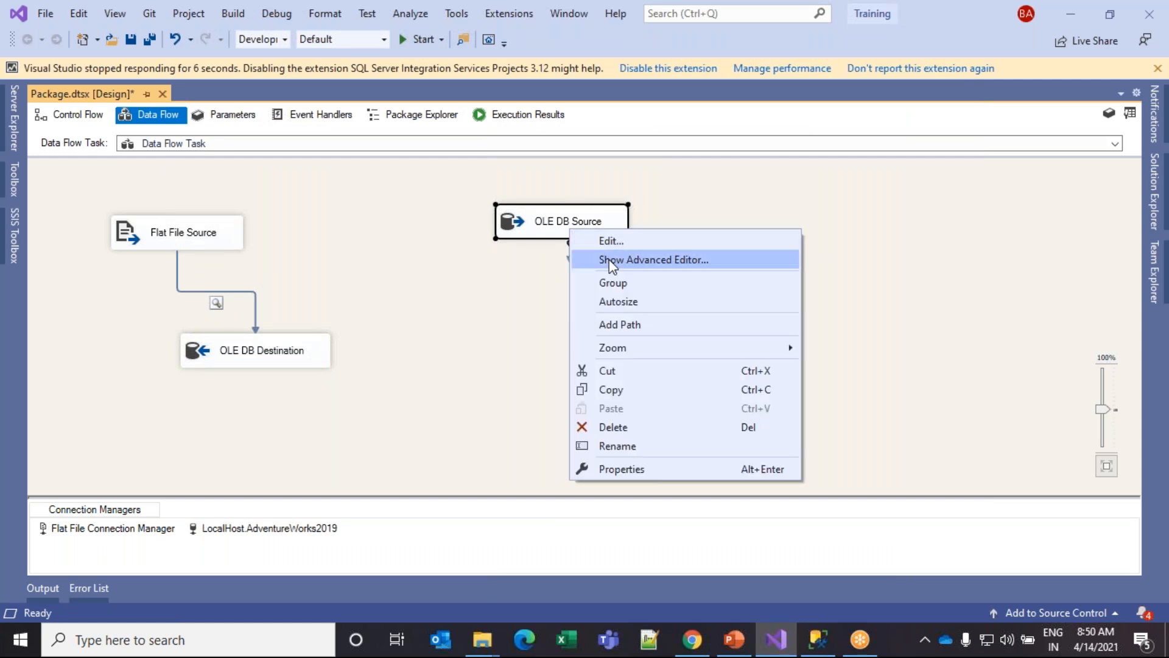
{"action": "left_click", "coordinate": [513, 241]}
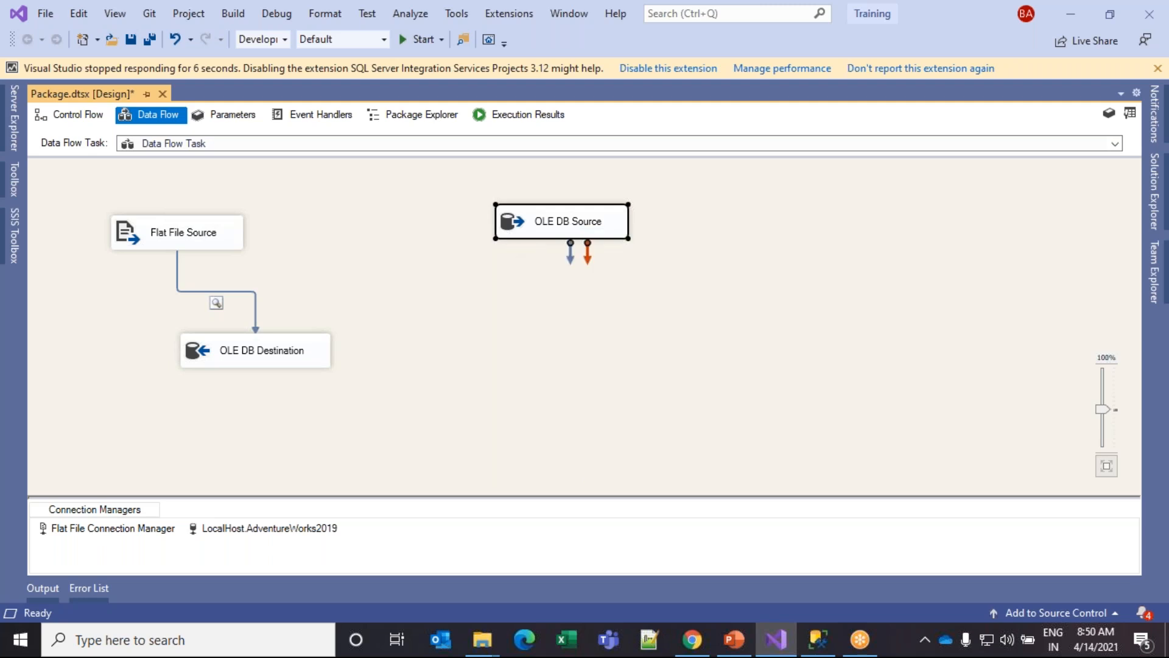
{"action": "double_click", "coordinate": [528, 231]}
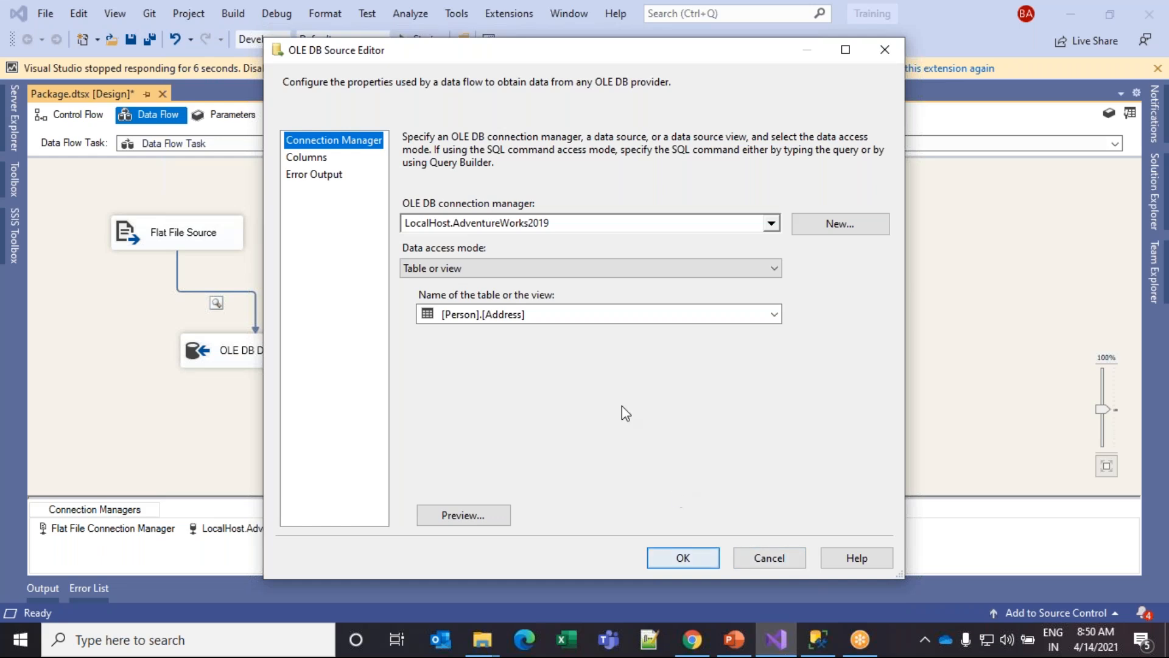
{"action": "left_click", "coordinate": [771, 564]}
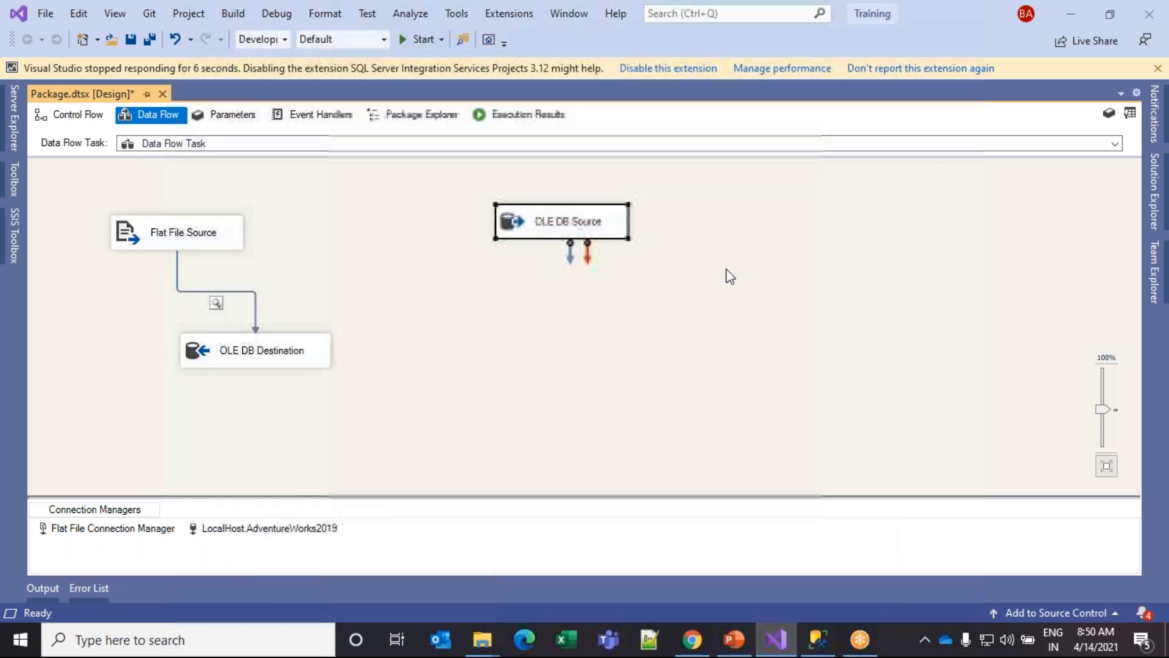
- Open the OLE DB Source's Advanced Editor and examine its component properties, column mappings, and input and output properties
{"action": "right_click", "coordinate": [614, 226]}
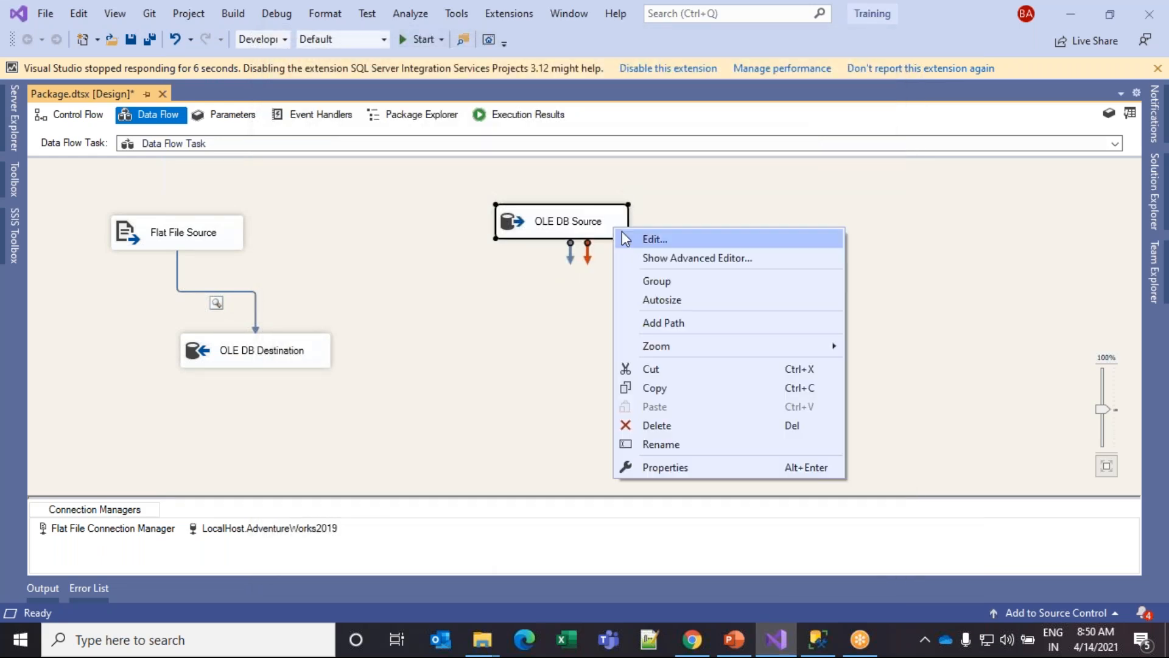
{"action": "left_click", "coordinate": [665, 261]}
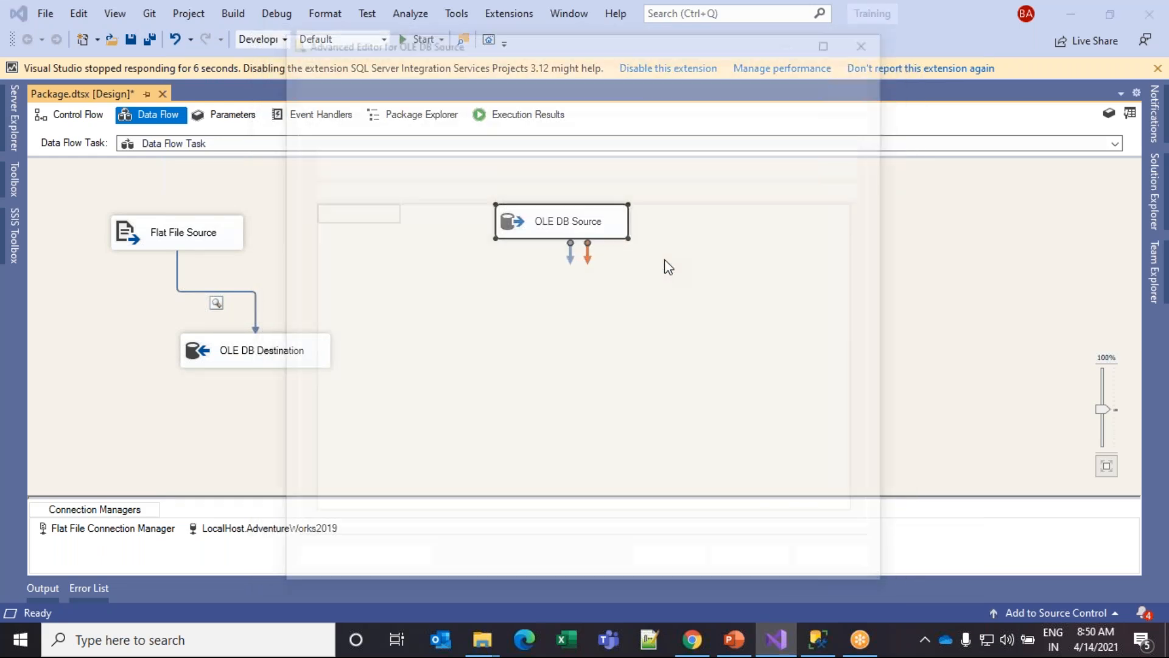
{"action": "left_click_drag", "start_coordinate": [595, 39], "coordinate": [474, 39]}
{"action": "left_click", "coordinate": [365, 137]}
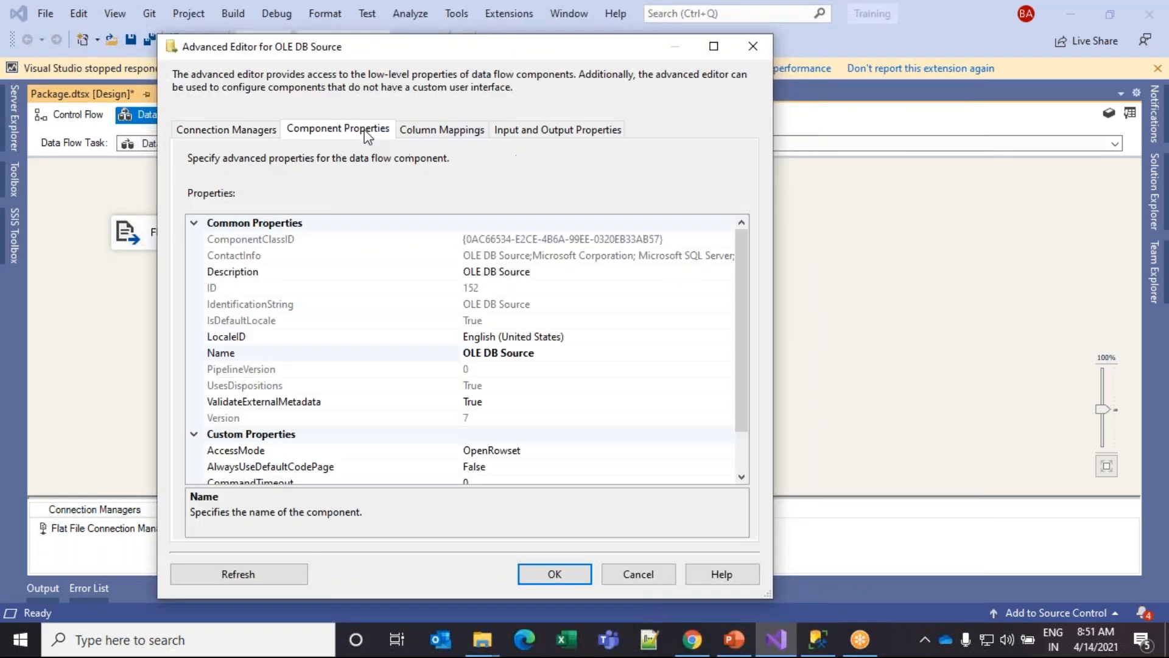
{"action": "left_click_drag", "start_coordinate": [739, 259], "coordinate": [737, 323]}
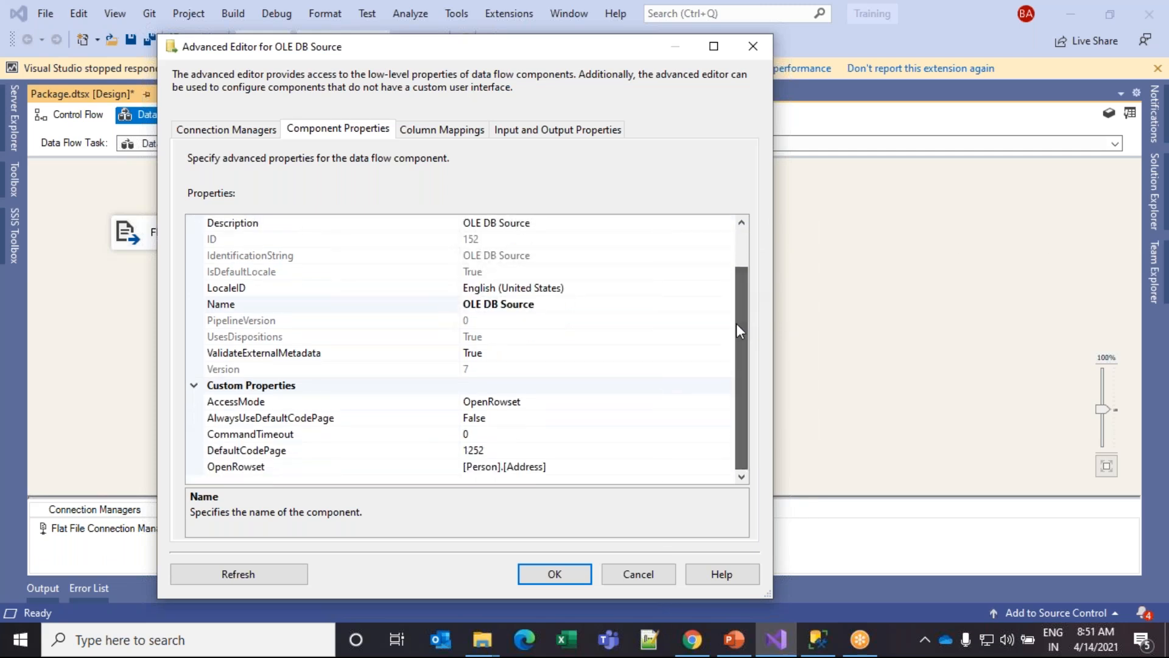
{"action": "left_click", "coordinate": [458, 131]}
{"action": "left_click", "coordinate": [546, 131]}
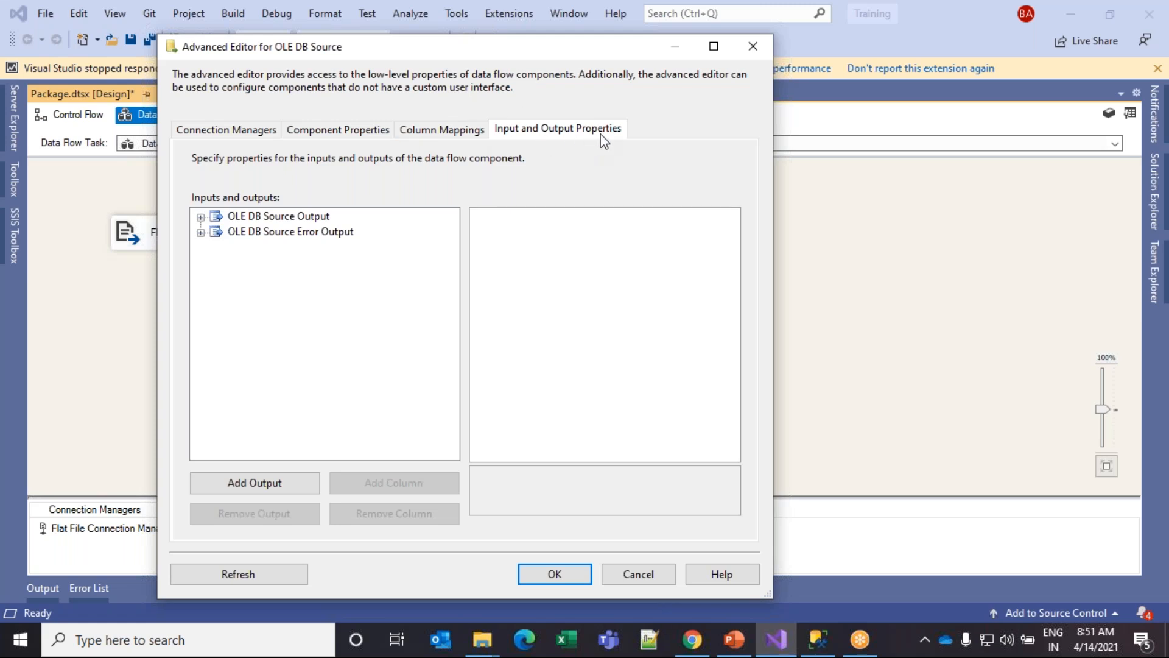
- Inspect the external columns of OLE DB Source Output and set the output's IsSorted property to True
{"action": "left_click", "coordinate": [200, 217]}
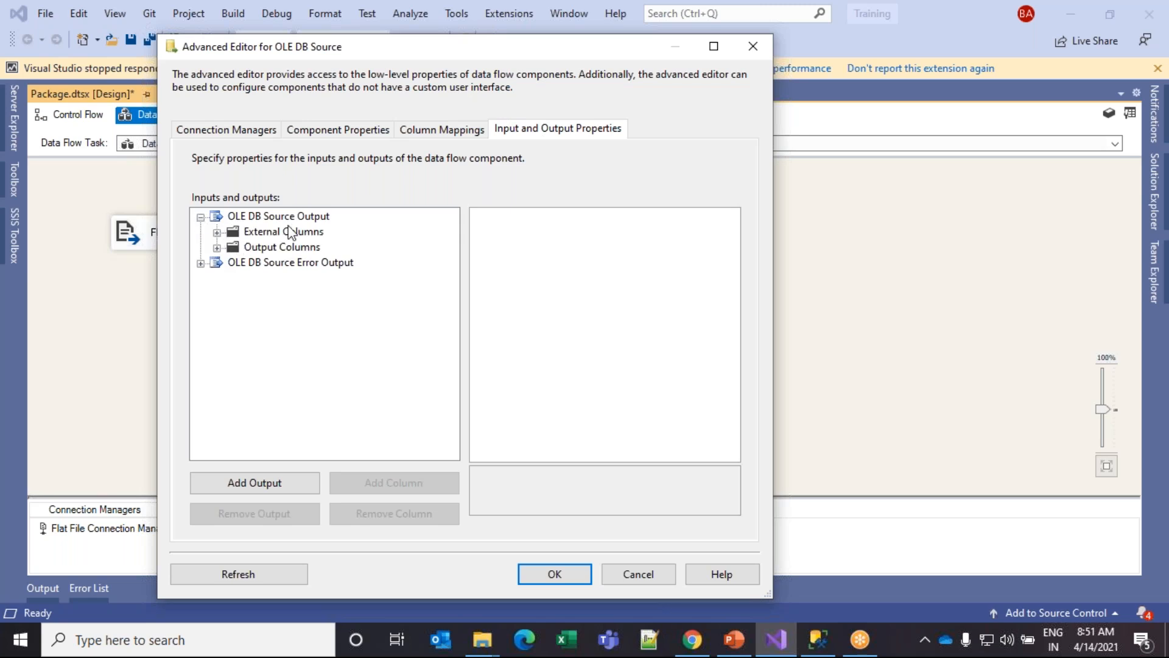
{"action": "left_click", "coordinate": [252, 250]}
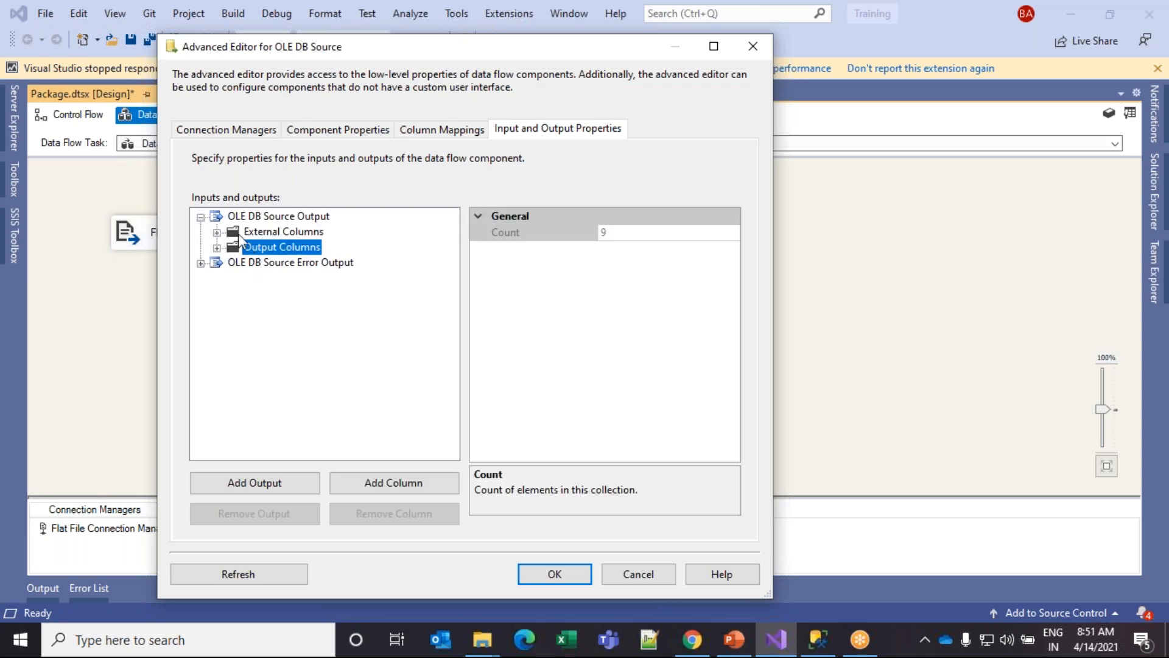
{"action": "left_click", "coordinate": [239, 232]}
{"action": "left_click", "coordinate": [217, 232]}
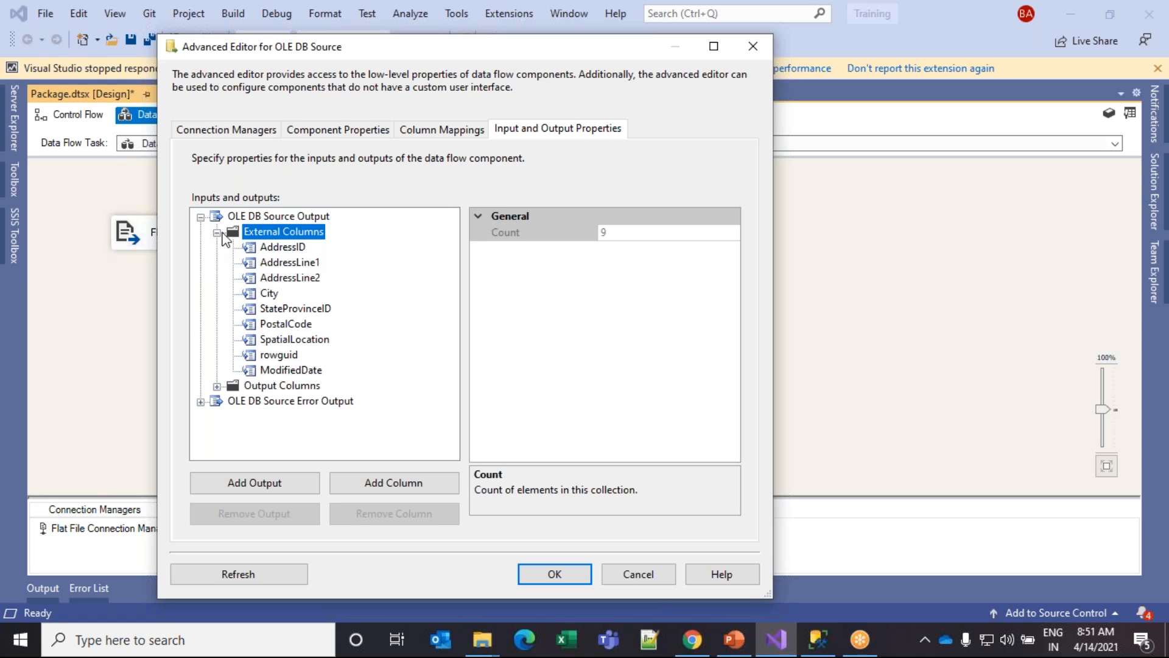
{"action": "left_click", "coordinate": [260, 215]}
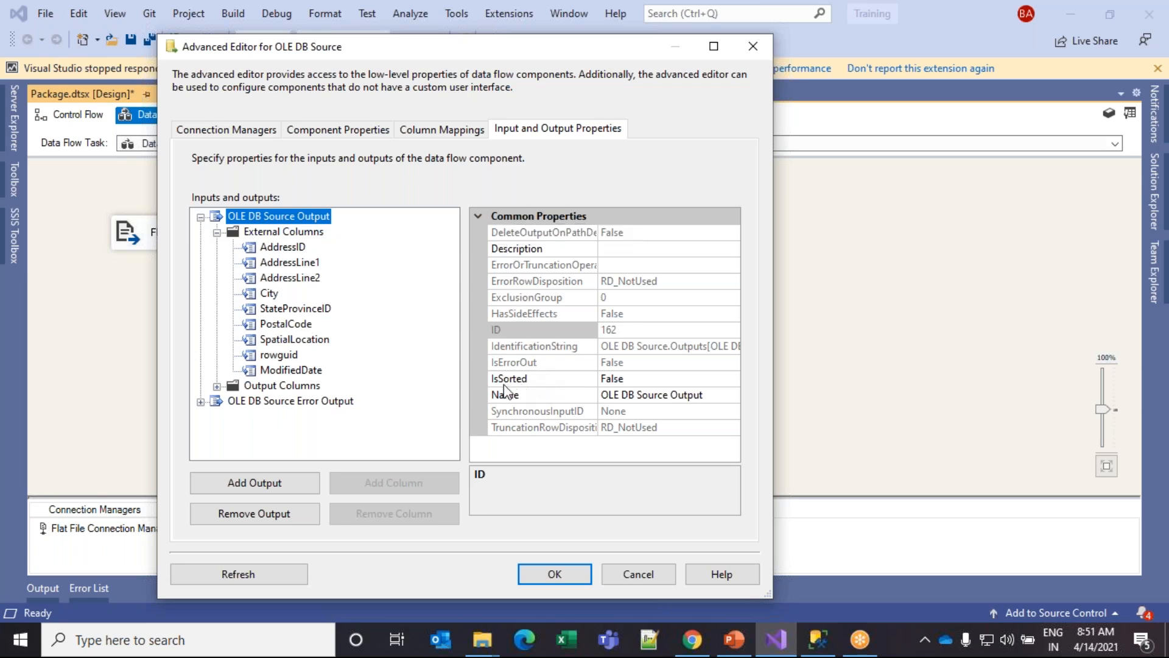
{"action": "left_click", "coordinate": [630, 379]}
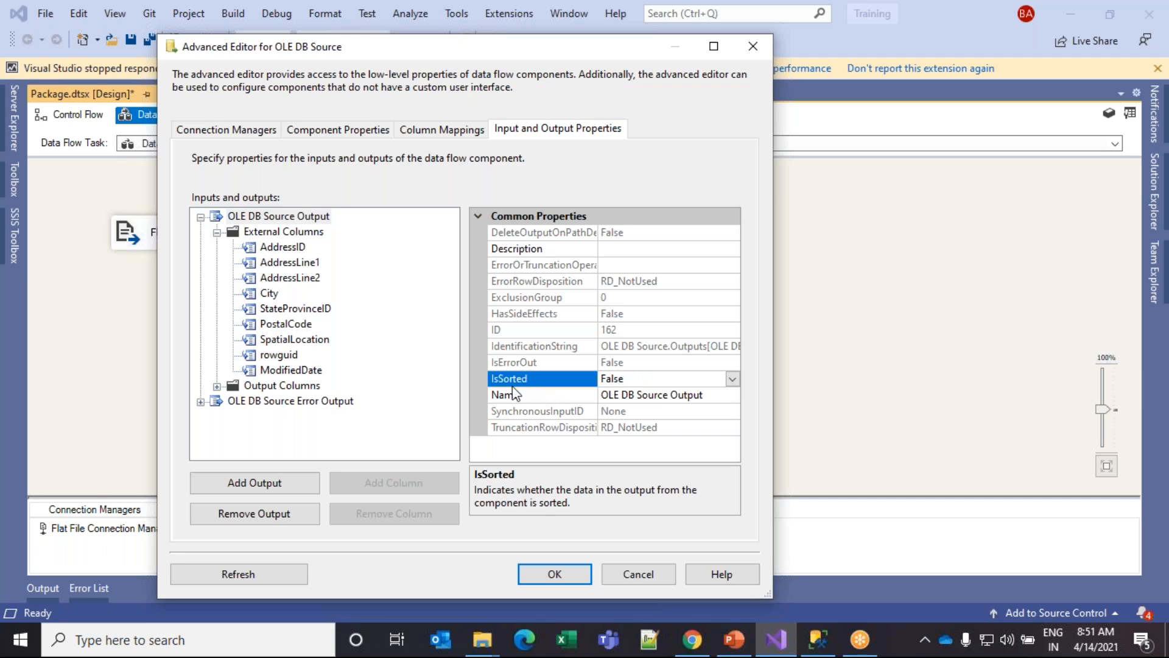
{"action": "left_click", "coordinate": [731, 378]}
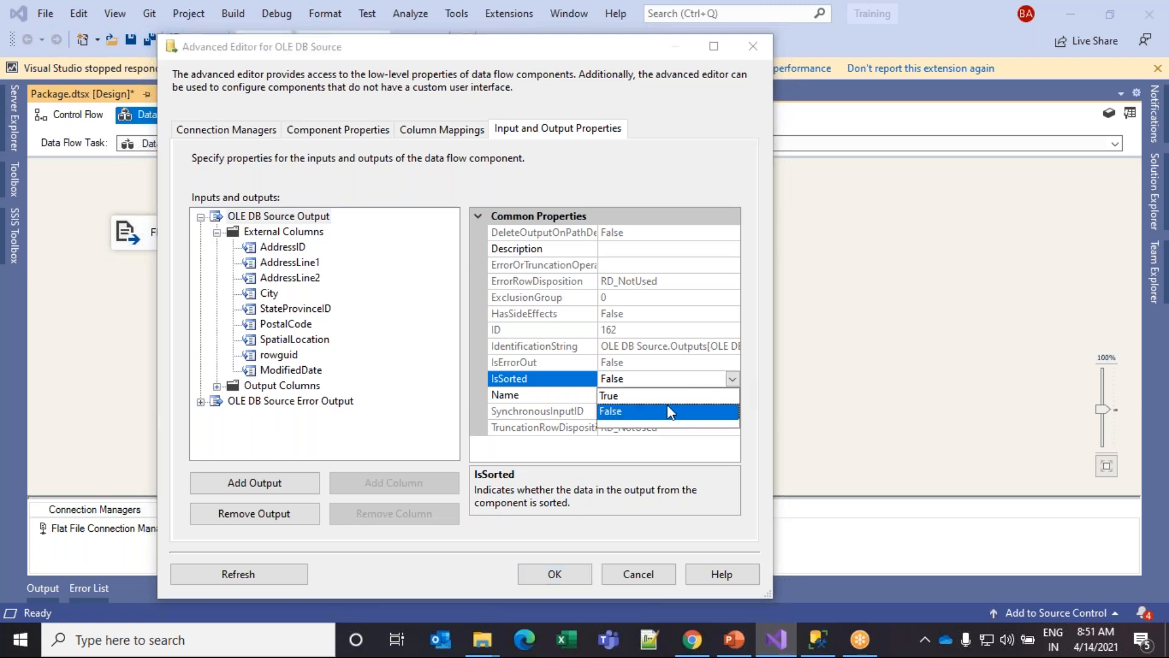
{"action": "left_click", "coordinate": [626, 400]}
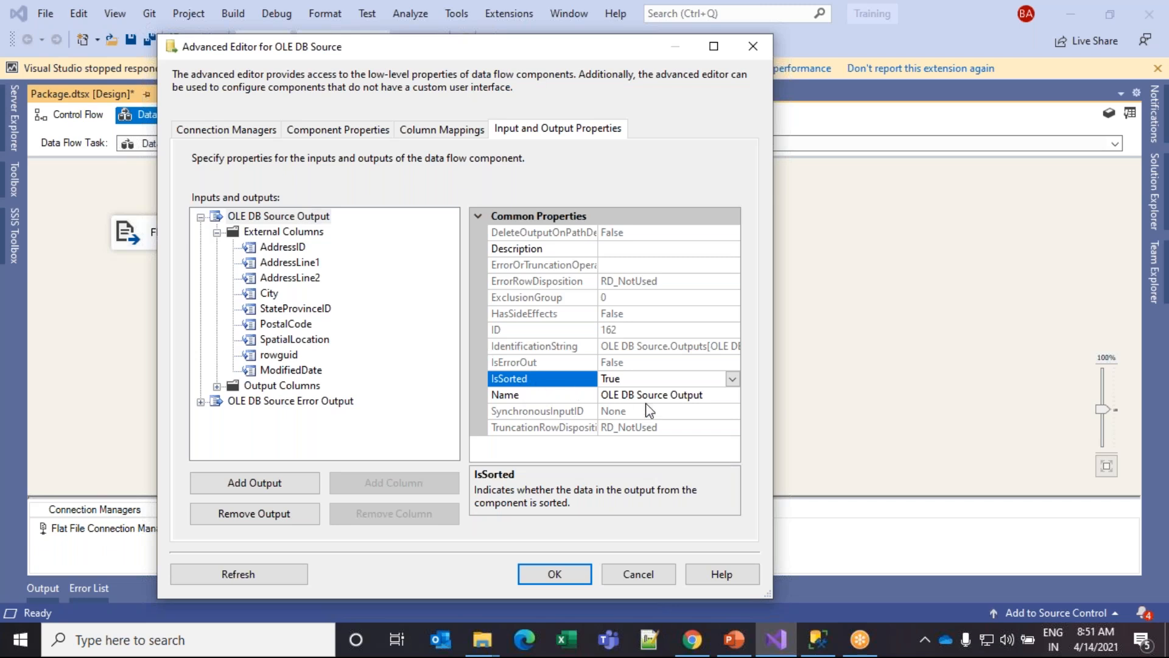
- Set SortKeyPosition to 1 for the City output column of the OLE DB Source and accept the advanced settings
{"action": "left_click", "coordinate": [282, 246]}
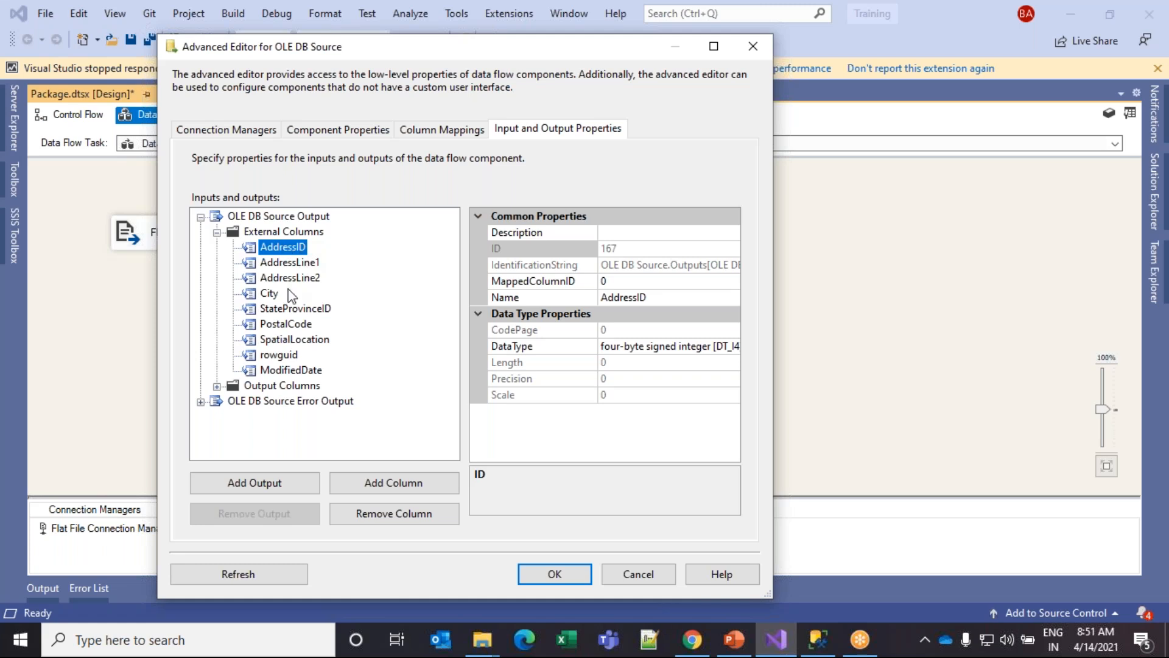
{"action": "left_click", "coordinate": [272, 295]}
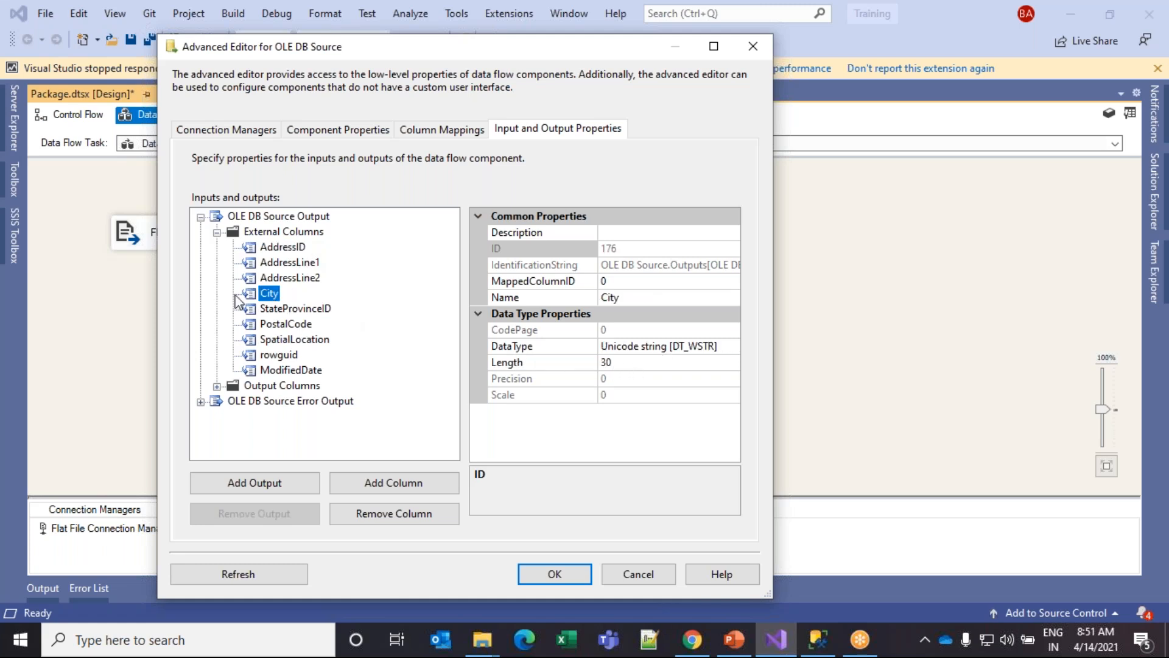
{"action": "left_click", "coordinate": [218, 232]}
{"action": "left_click", "coordinate": [243, 247]}
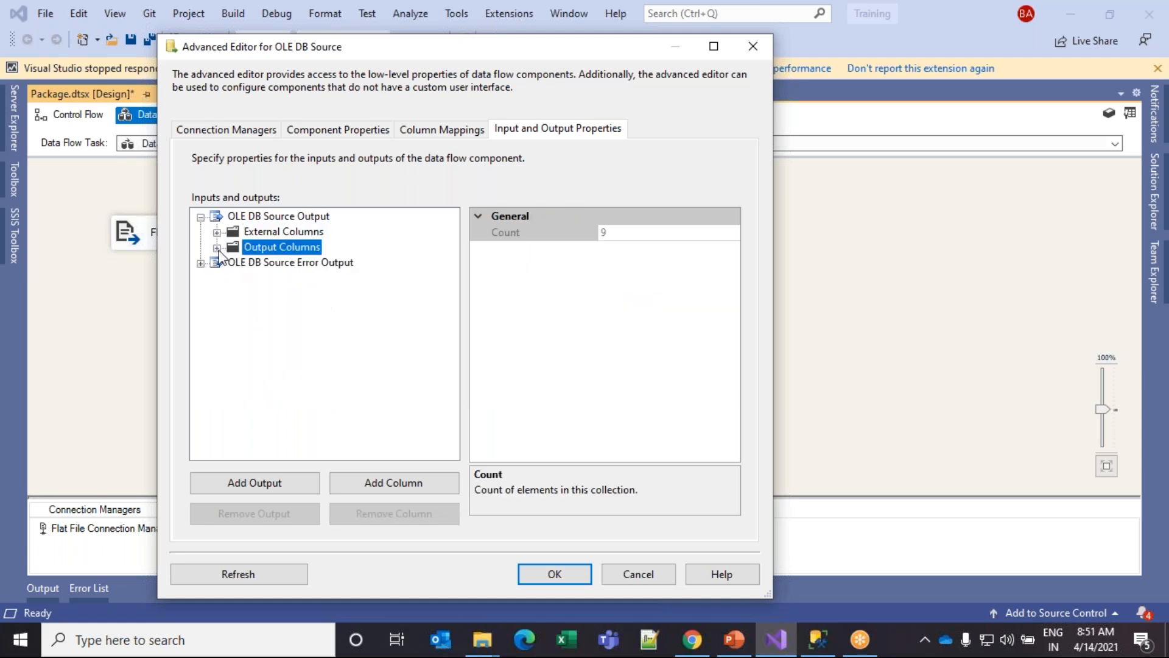
{"action": "left_click", "coordinate": [217, 247]}
{"action": "left_click", "coordinate": [270, 309]}
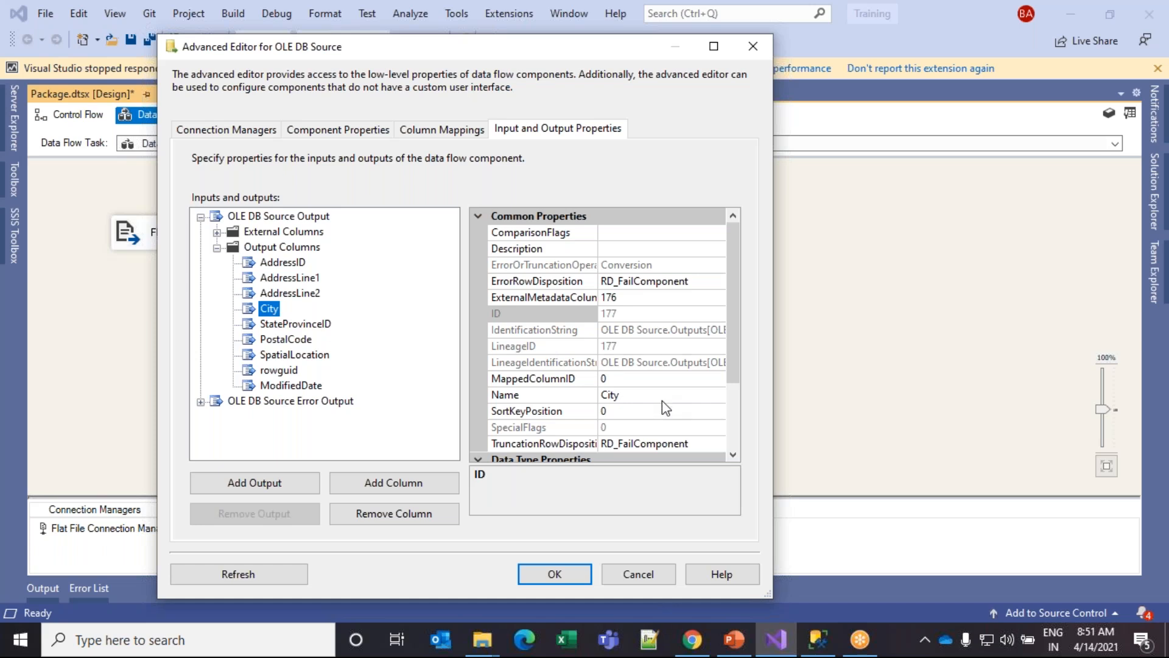
{"action": "left_click", "coordinate": [720, 361]}
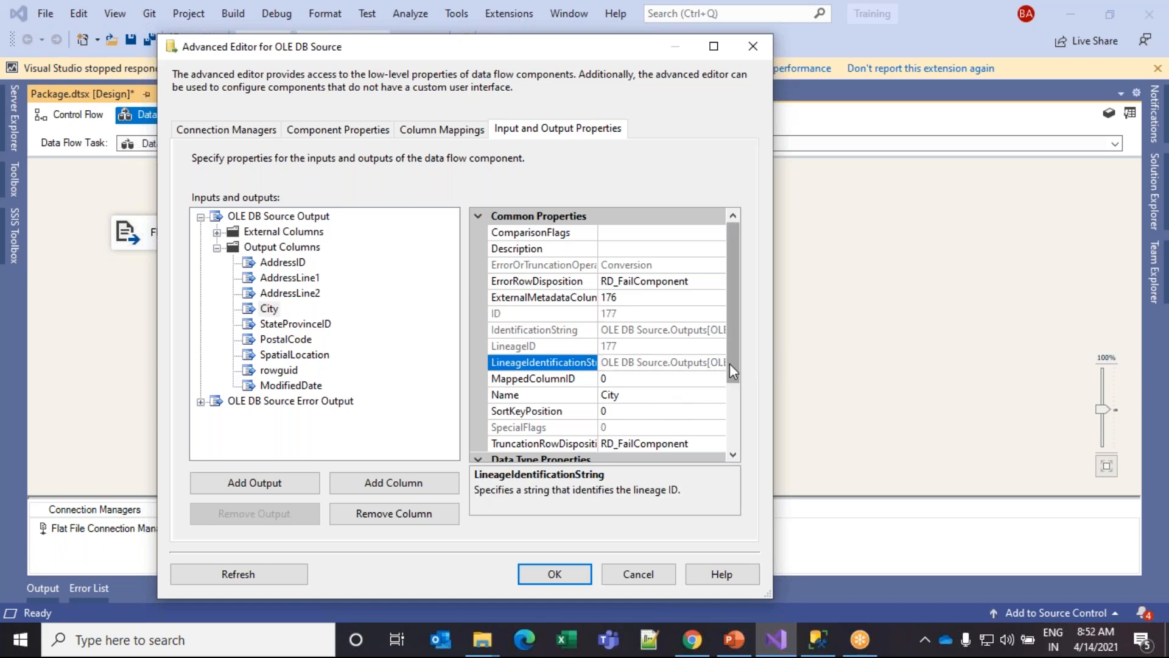
{"action": "scroll", "coordinate": [729, 364], "scroll_direction": "down", "scroll_amount": 2}
{"action": "left_click", "coordinate": [624, 312]}
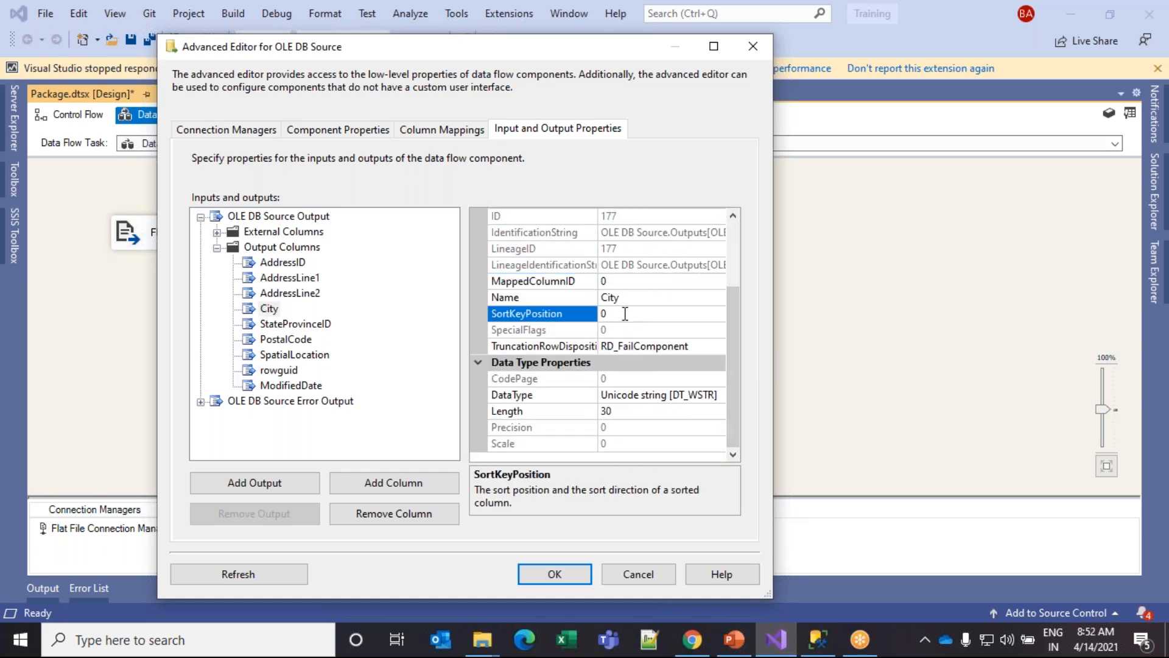
{"action": "type", "text": "1"}
{"action": "left_click_drag", "start_coordinate": [425, 48], "coordinate": [374, 92]}
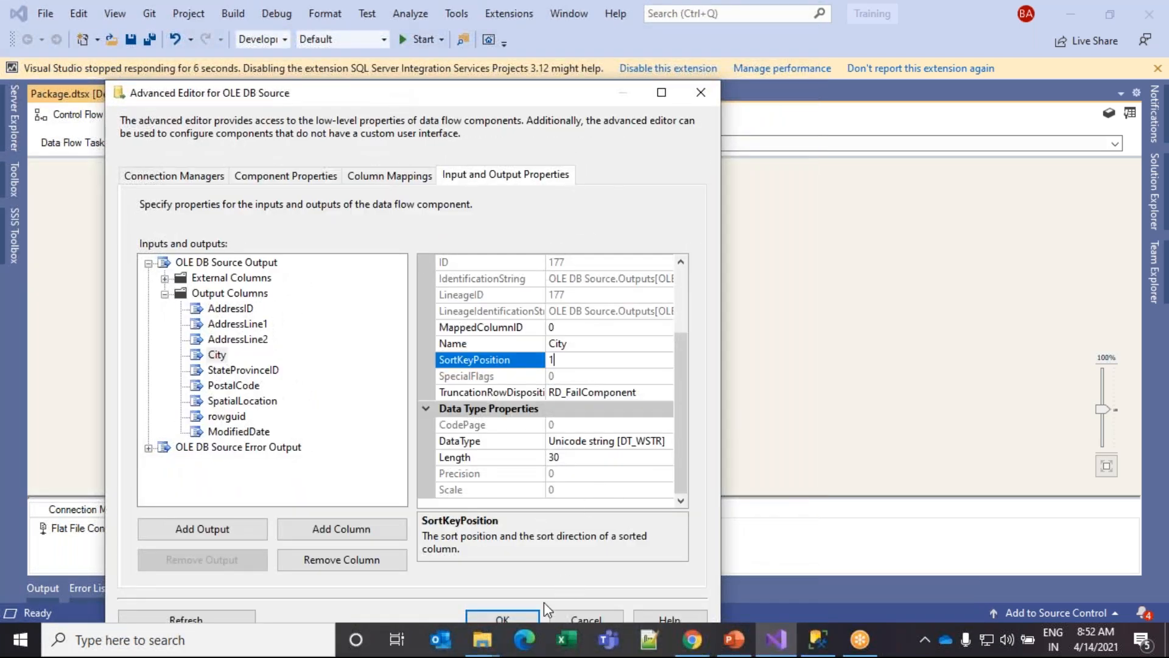
{"action": "left_click", "coordinate": [515, 616]}
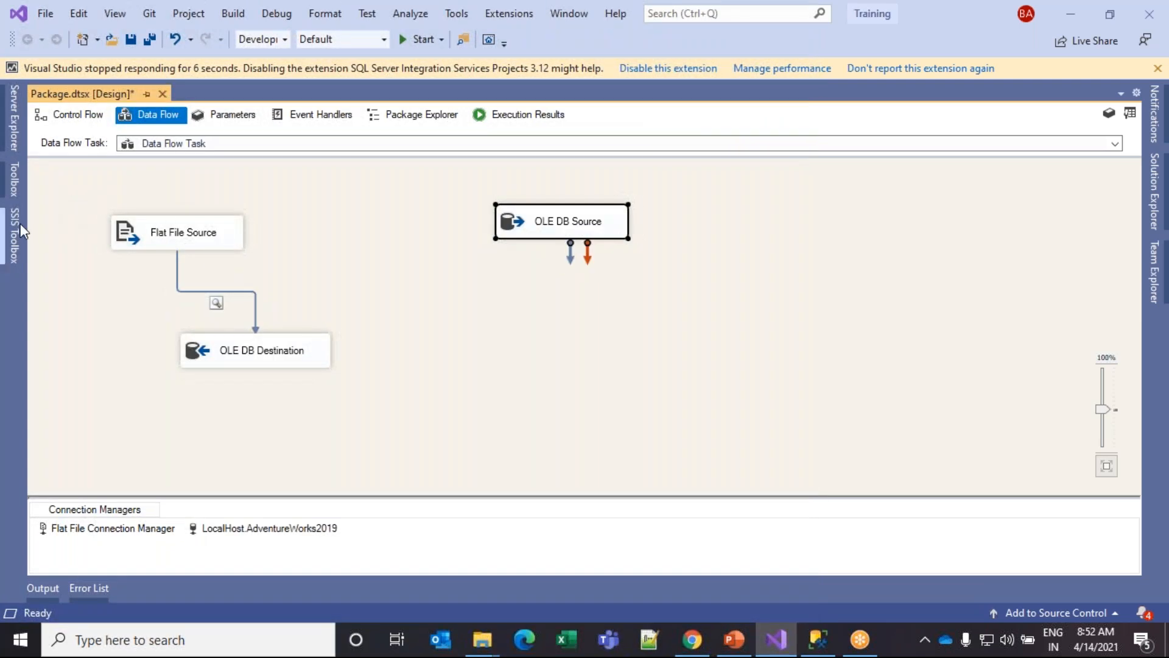
- Add a Sort transformation below the OLE DB Source and connect the source's regular output to it
{"action": "left_click", "coordinate": [22, 224]}
{"action": "left_click_drag", "start_coordinate": [268, 355], "coordinate": [286, 188]}
{"action": "left_click_drag", "start_coordinate": [51, 388], "coordinate": [583, 334]}
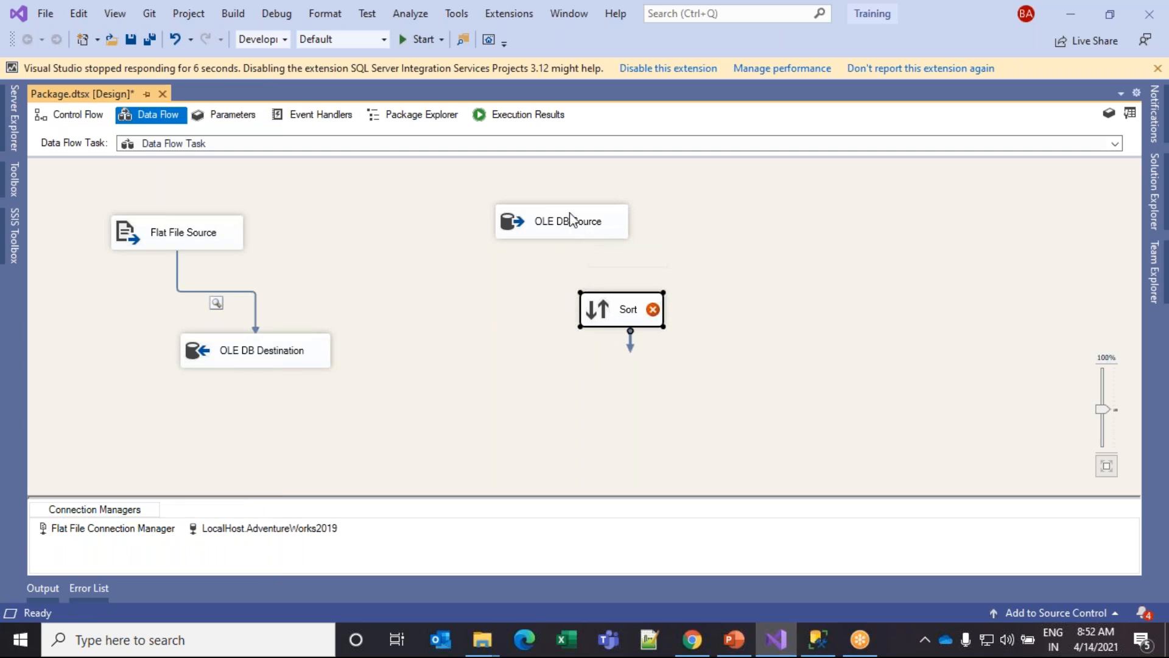
{"action": "left_click", "coordinate": [603, 232]}
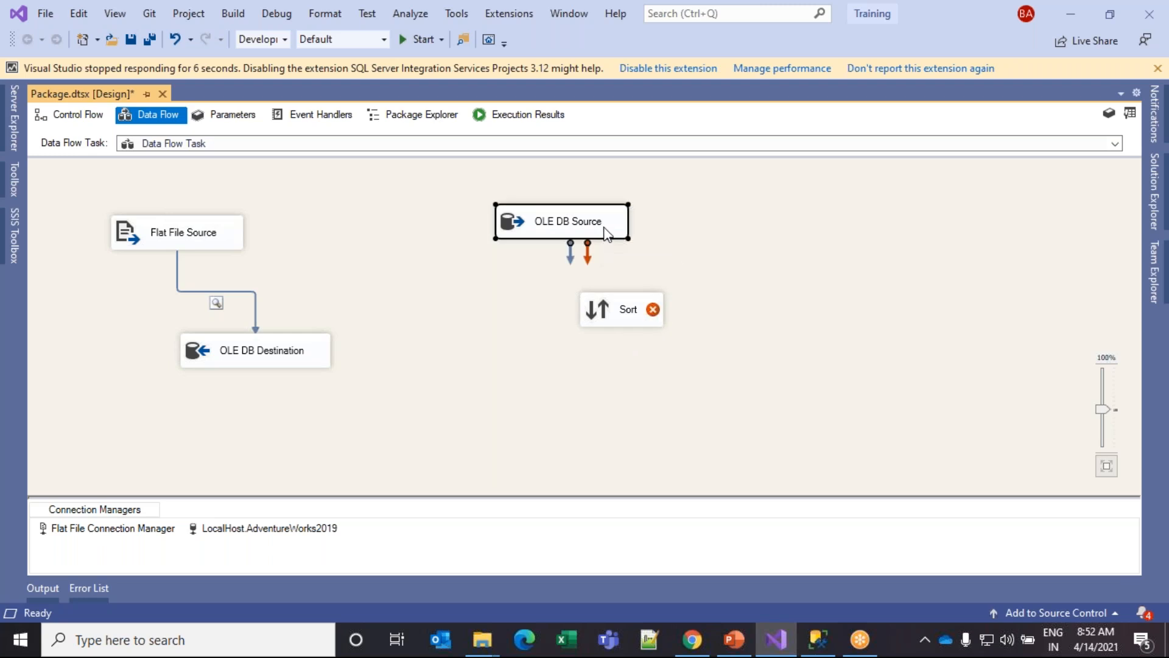
{"action": "left_click", "coordinate": [616, 317]}
{"action": "left_click", "coordinate": [568, 232]}
{"action": "left_click_drag", "start_coordinate": [570, 263], "coordinate": [621, 312]}
- Try sorting by City in ascending order in the Sort transformation and discard the settings
{"action": "double_click", "coordinate": [620, 314]}
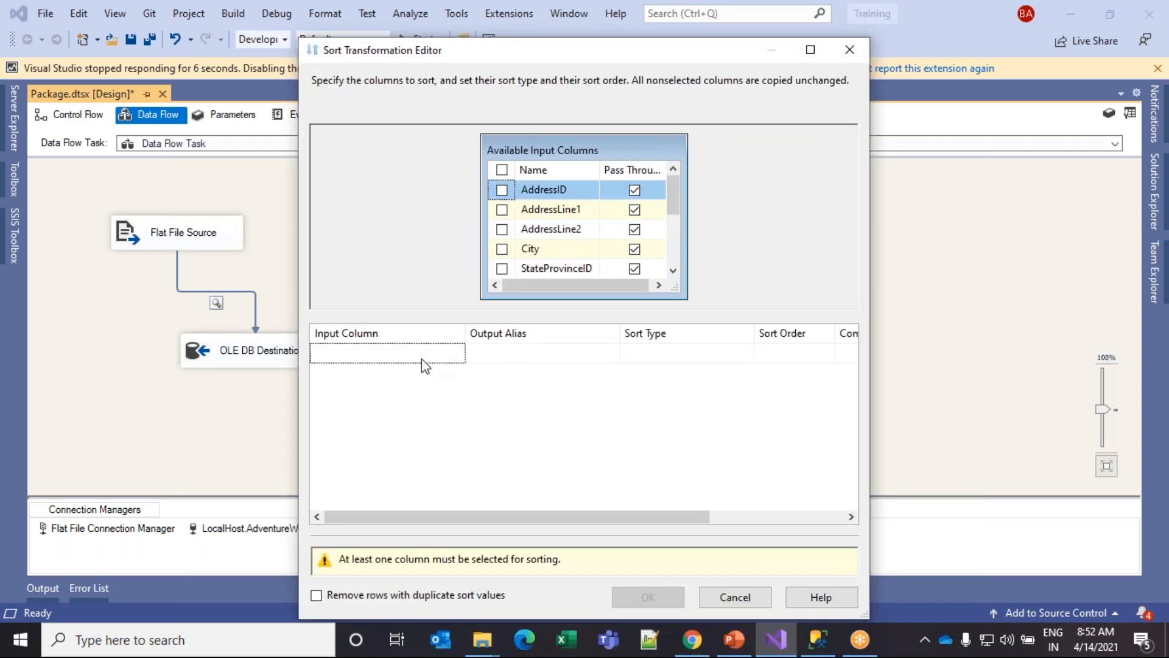
{"action": "left_click", "coordinate": [423, 358]}
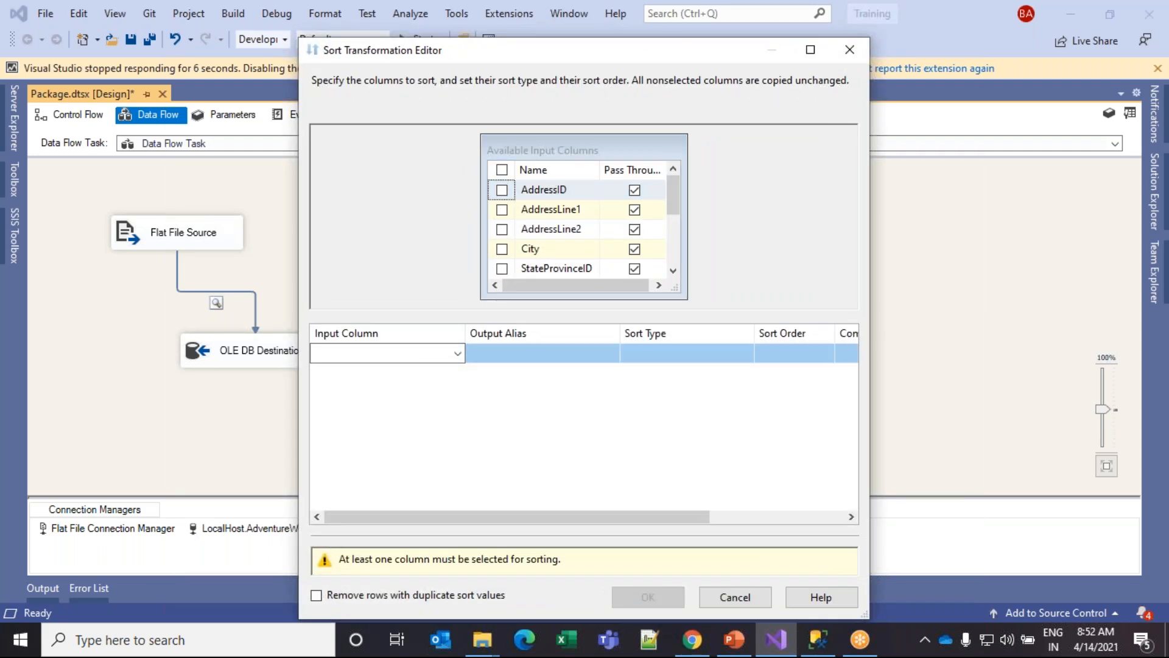
{"action": "left_click", "coordinate": [727, 60]}
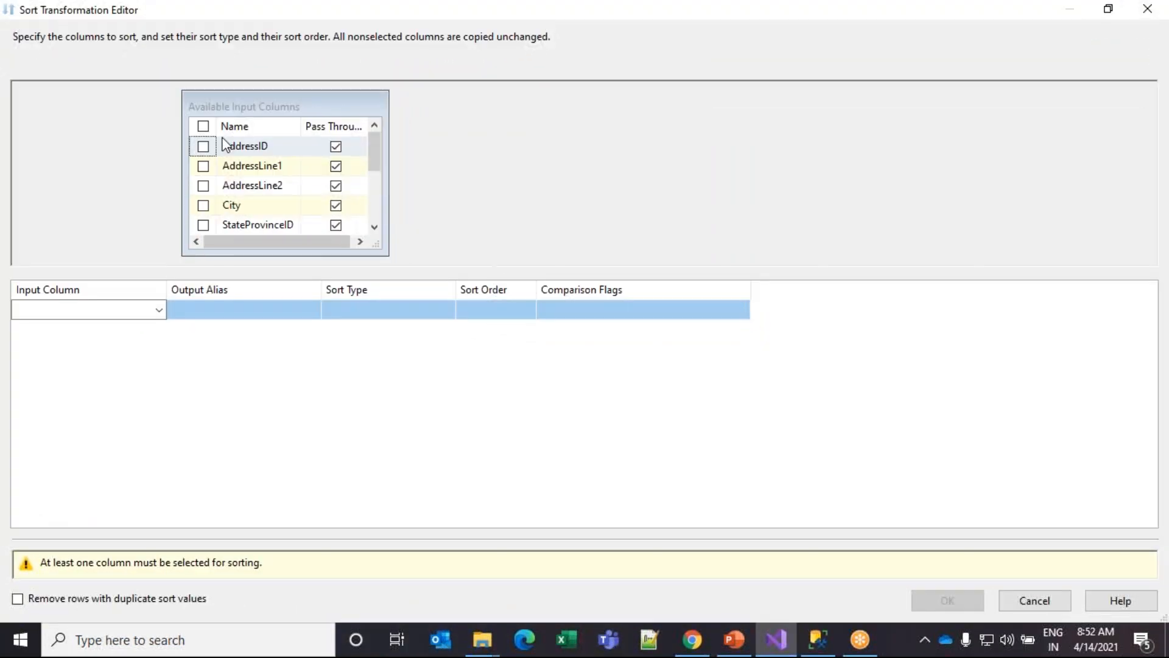
{"action": "left_click", "coordinate": [203, 206]}
{"action": "left_click", "coordinate": [450, 312]}
{"action": "left_click", "coordinate": [448, 310]}
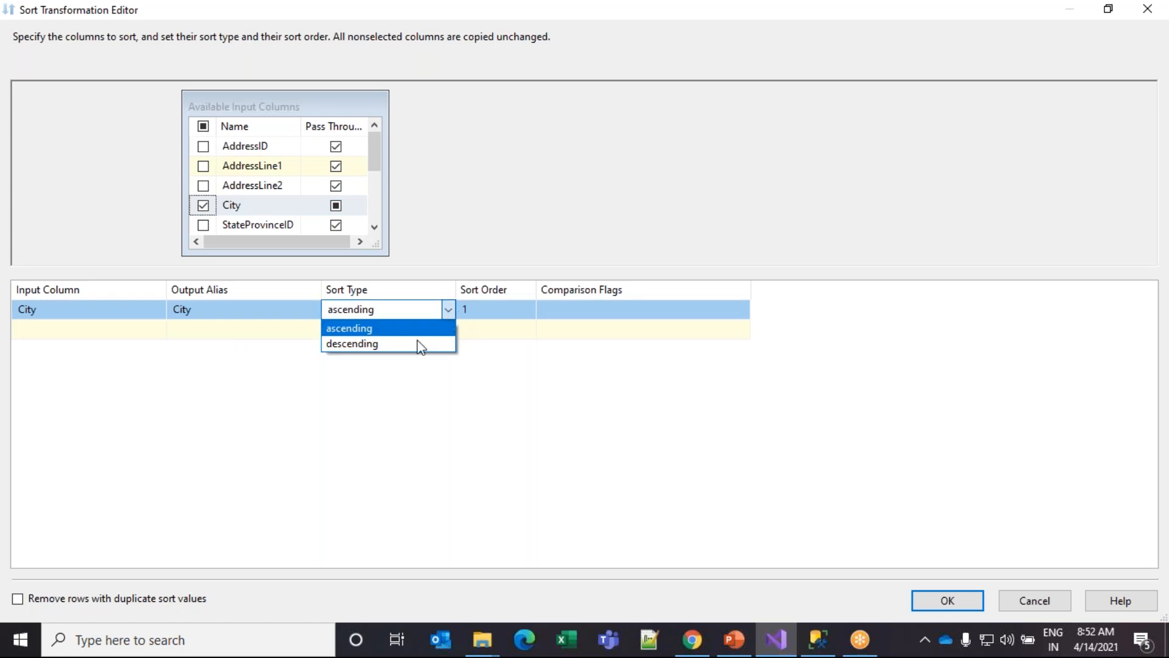
{"action": "left_click", "coordinate": [488, 306]}
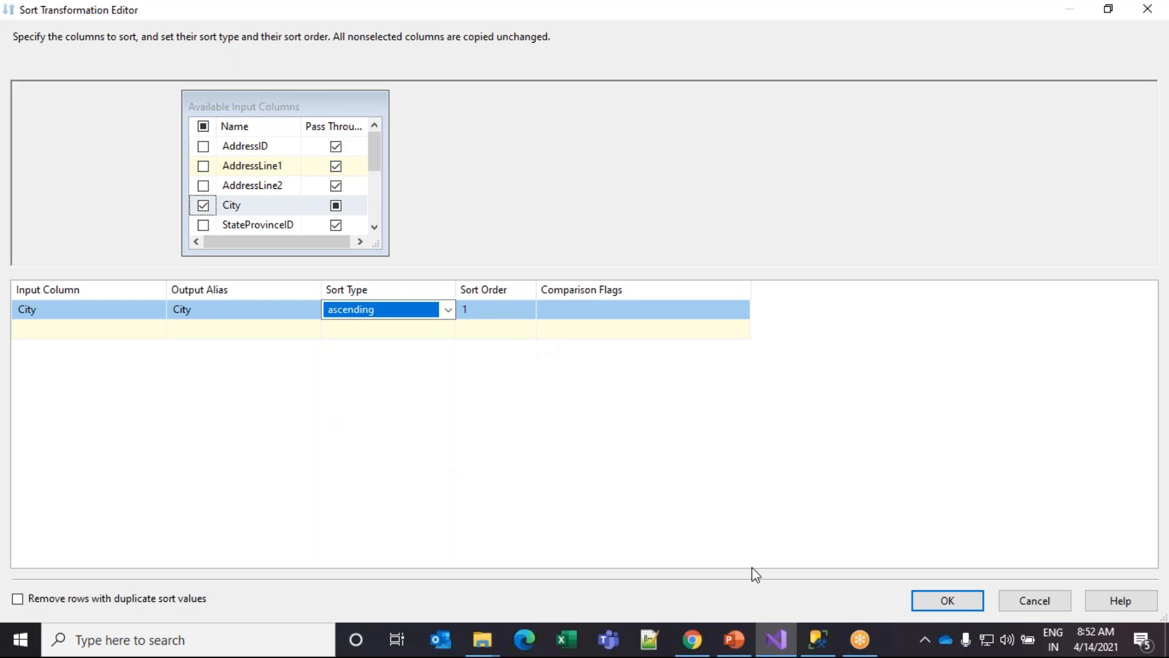
{"action": "left_click", "coordinate": [1034, 600]}
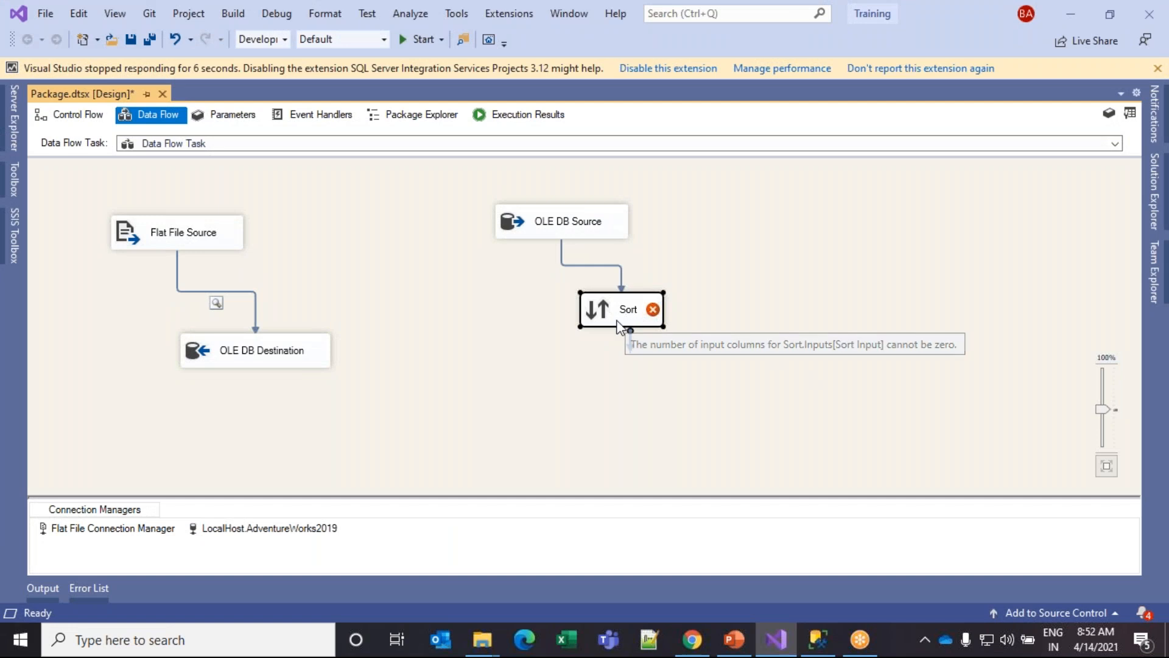
{"action": "mouse_move", "coordinate": [608, 323]}
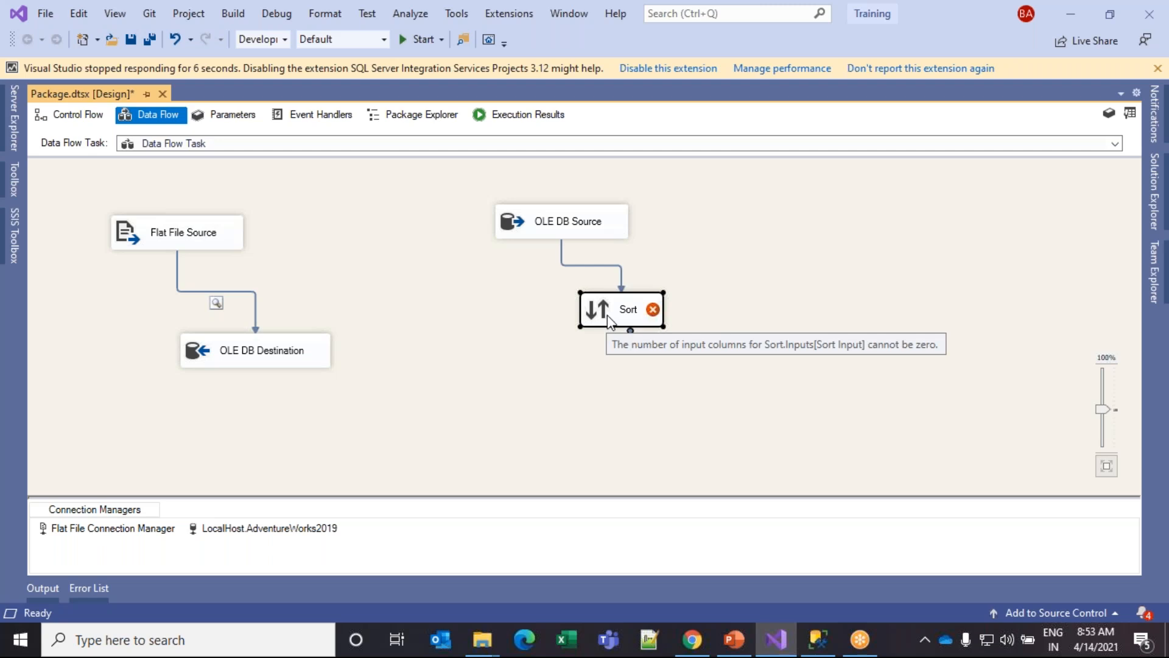
{"action": "left_click_drag", "start_coordinate": [543, 305], "coordinate": [708, 361]}
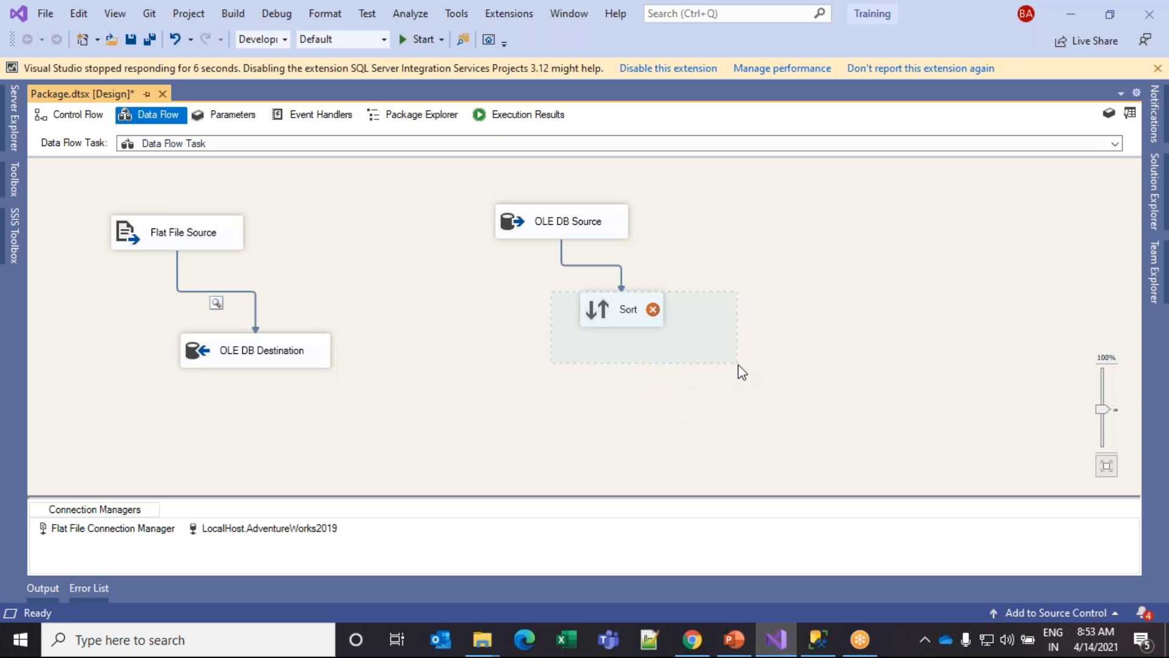
{"action": "left_click_drag", "start_coordinate": [722, 363], "coordinate": [721, 363]}
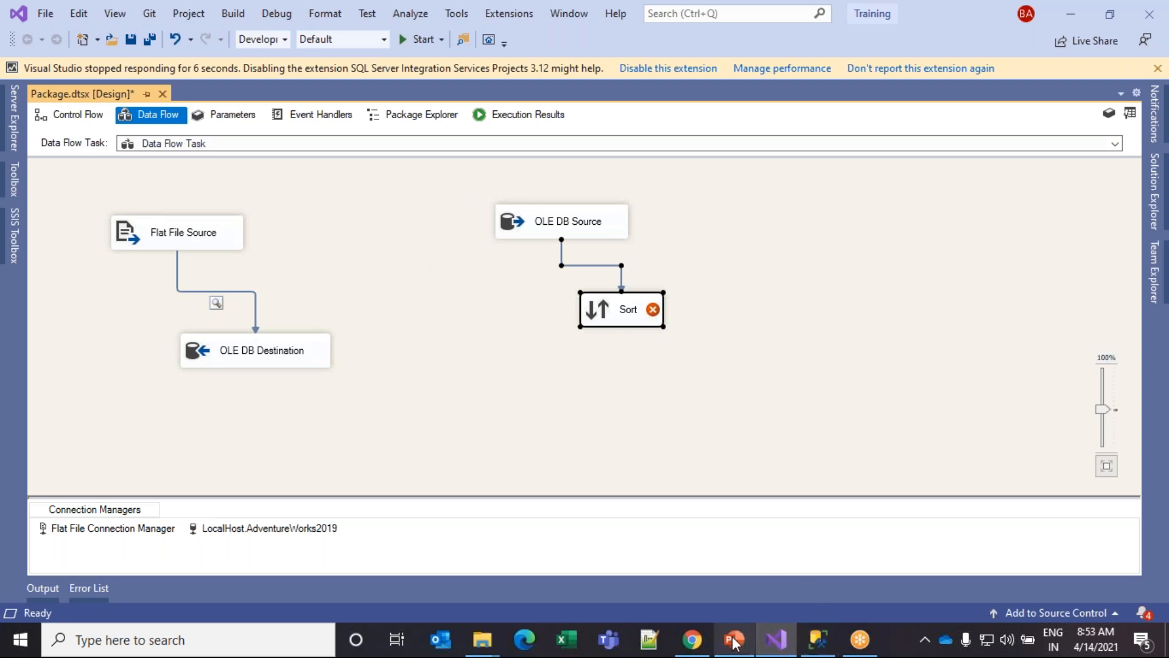
- Switch to PowerPoint to review the demo topics on the DEMO – FIRST PROJECT slide and return to Visual Studio
{"action": "mouse_move", "coordinate": [735, 647]}
{"action": "left_click", "coordinate": [717, 578]}
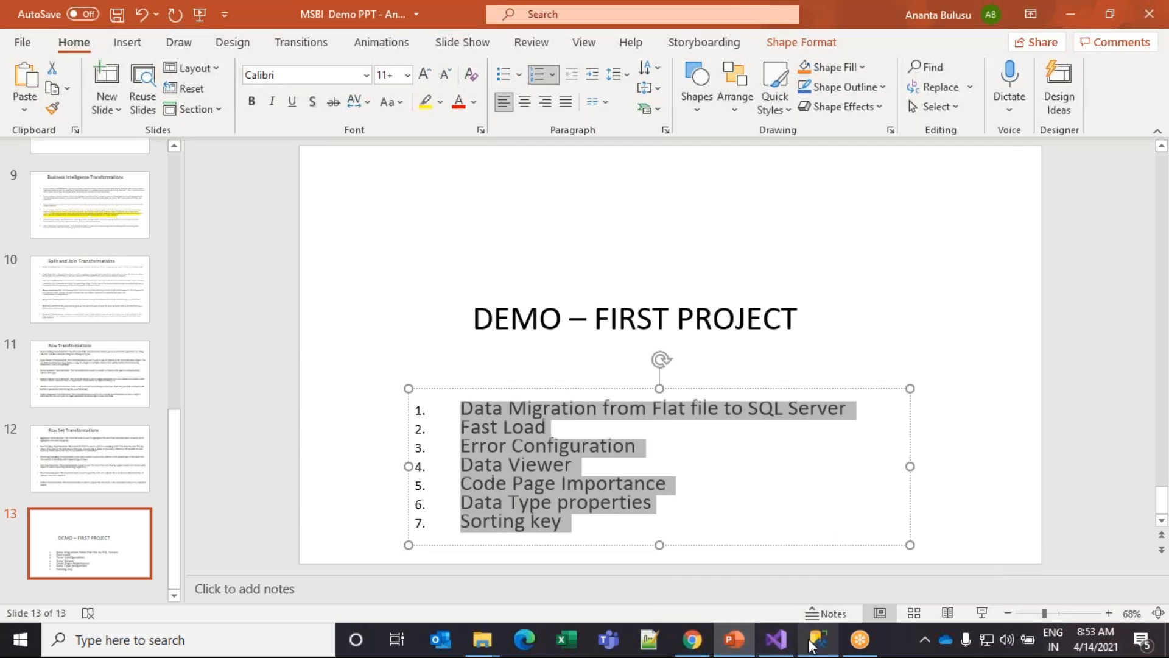
{"action": "left_click", "coordinate": [785, 645]}
{"action": "left_click", "coordinate": [786, 645]}
{"action": "left_click", "coordinate": [785, 645]}
- Review the Flat File Source's column list in its standard editor and close it without changes
{"action": "double_click", "coordinate": [215, 237]}
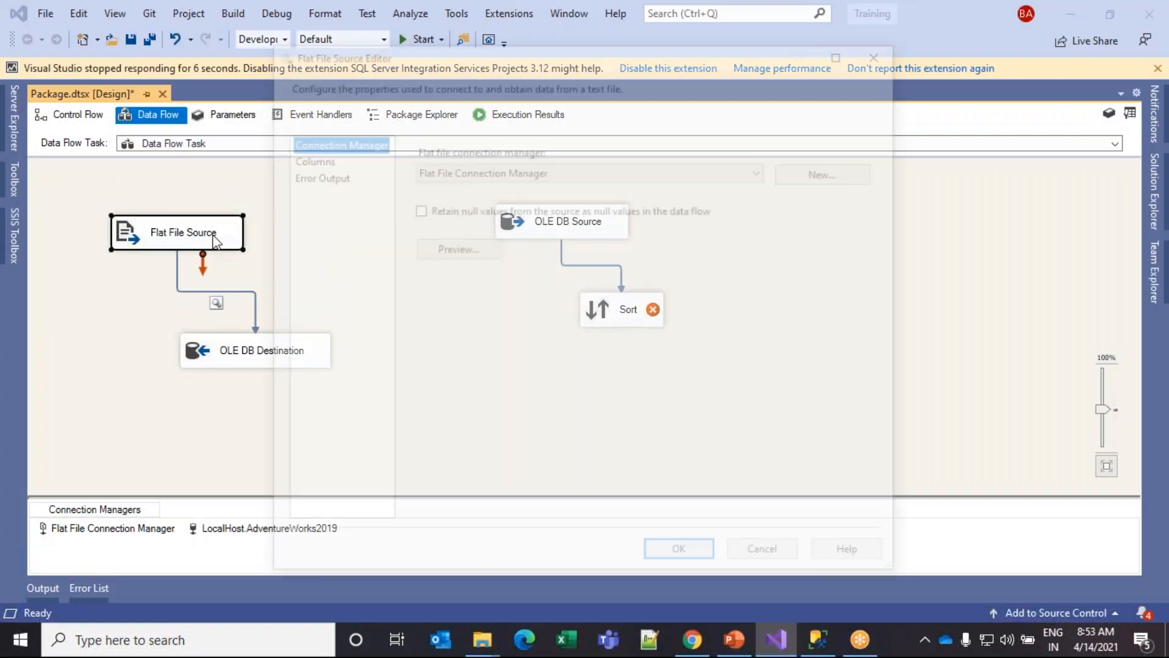
{"action": "left_click", "coordinate": [318, 162]}
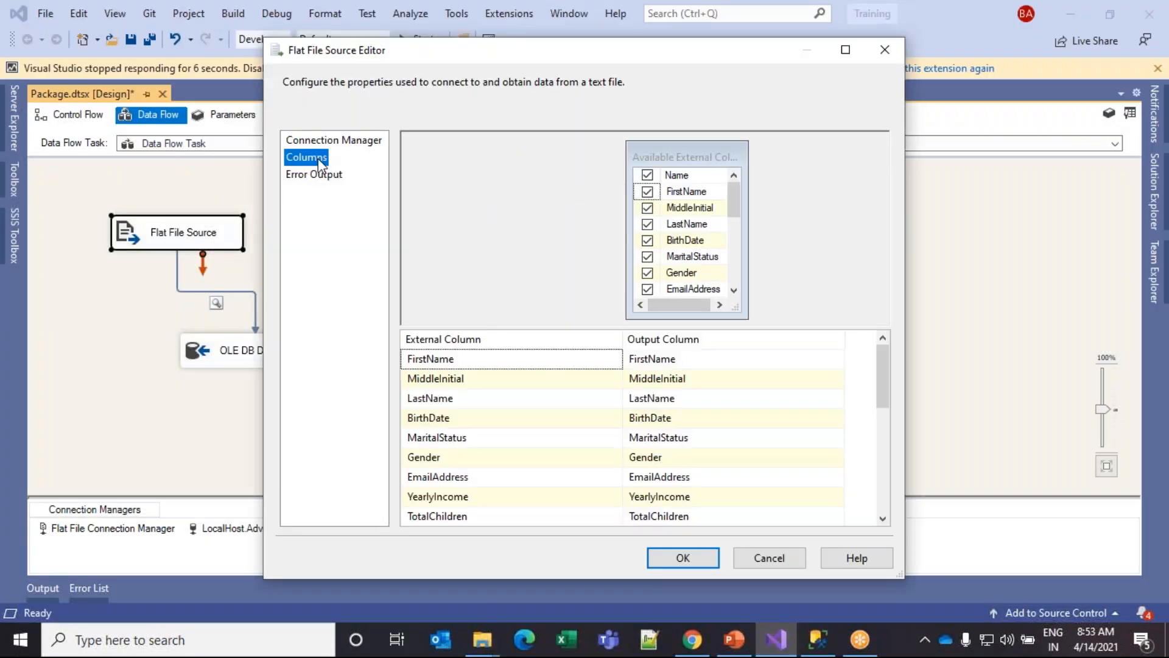
{"action": "left_click", "coordinate": [767, 556]}
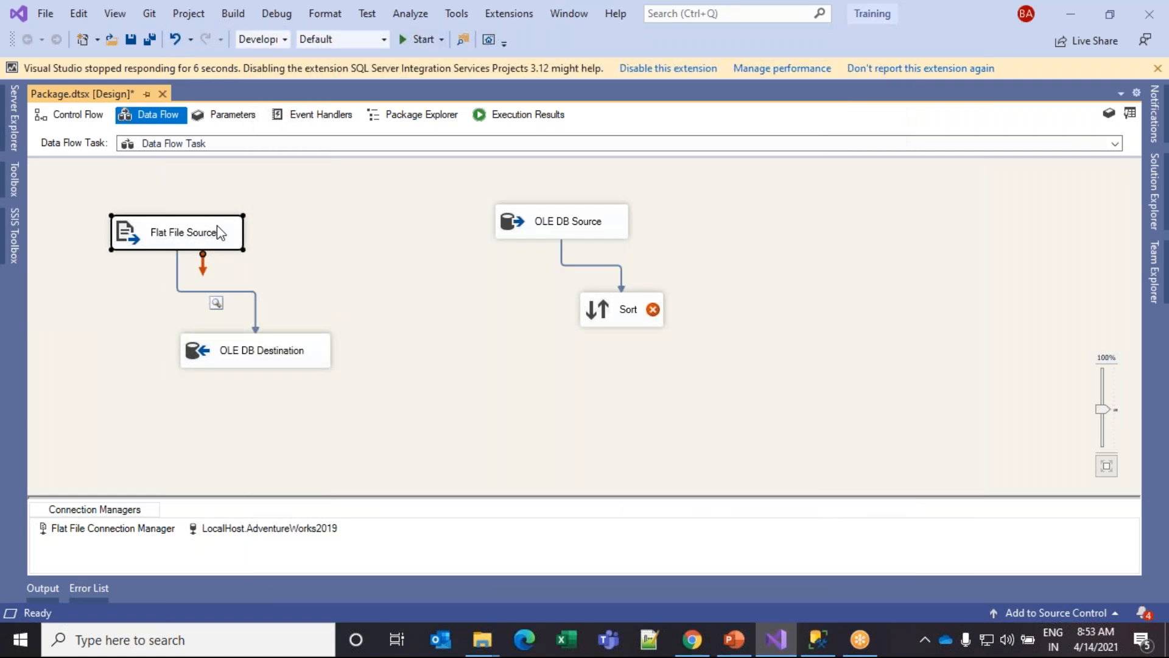
- Open the Flat File Source's Advanced Editor and examine its component properties, column mappings, and input and output properties
{"action": "right_click", "coordinate": [167, 241]}
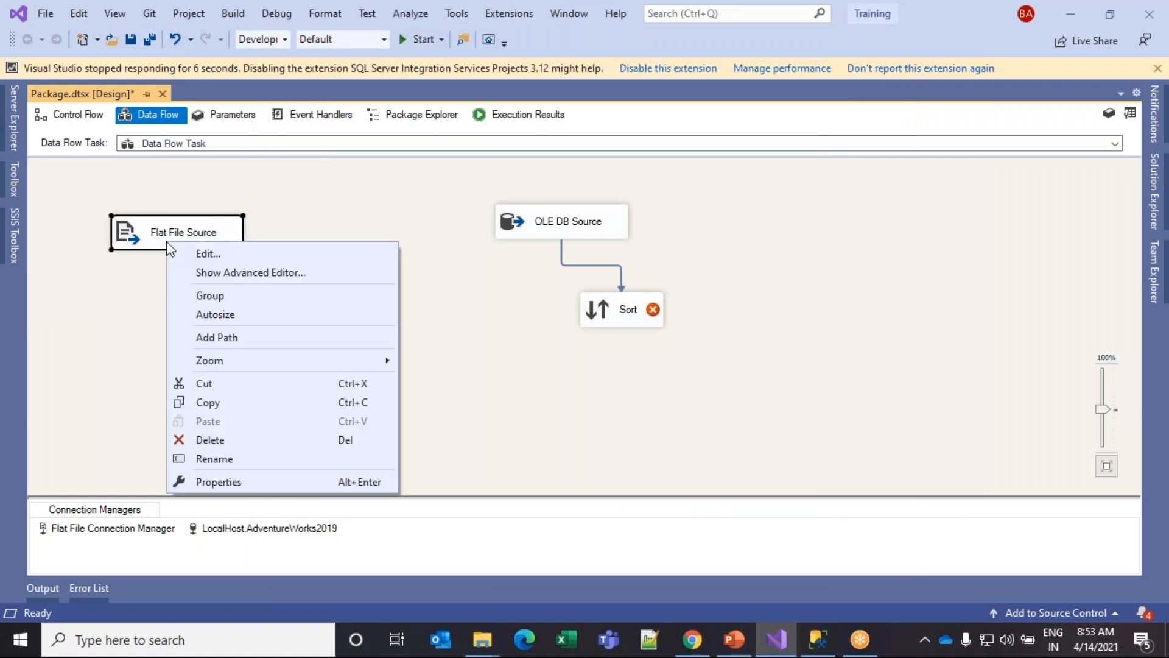
{"action": "left_click", "coordinate": [196, 272]}
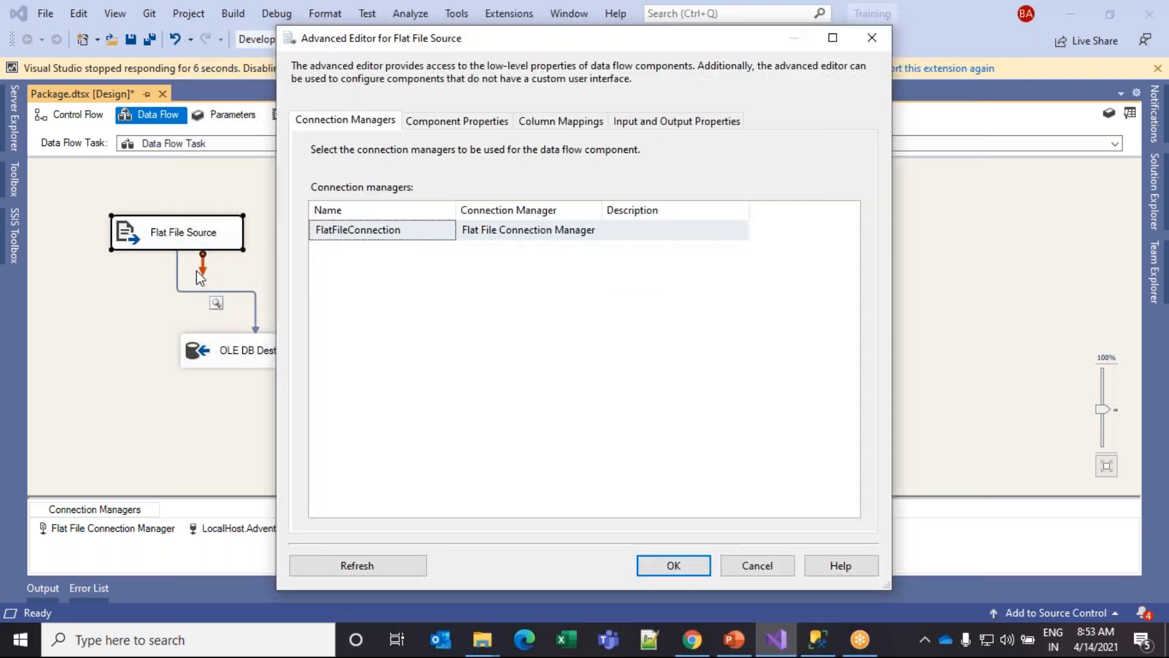
{"action": "left_click", "coordinate": [438, 121]}
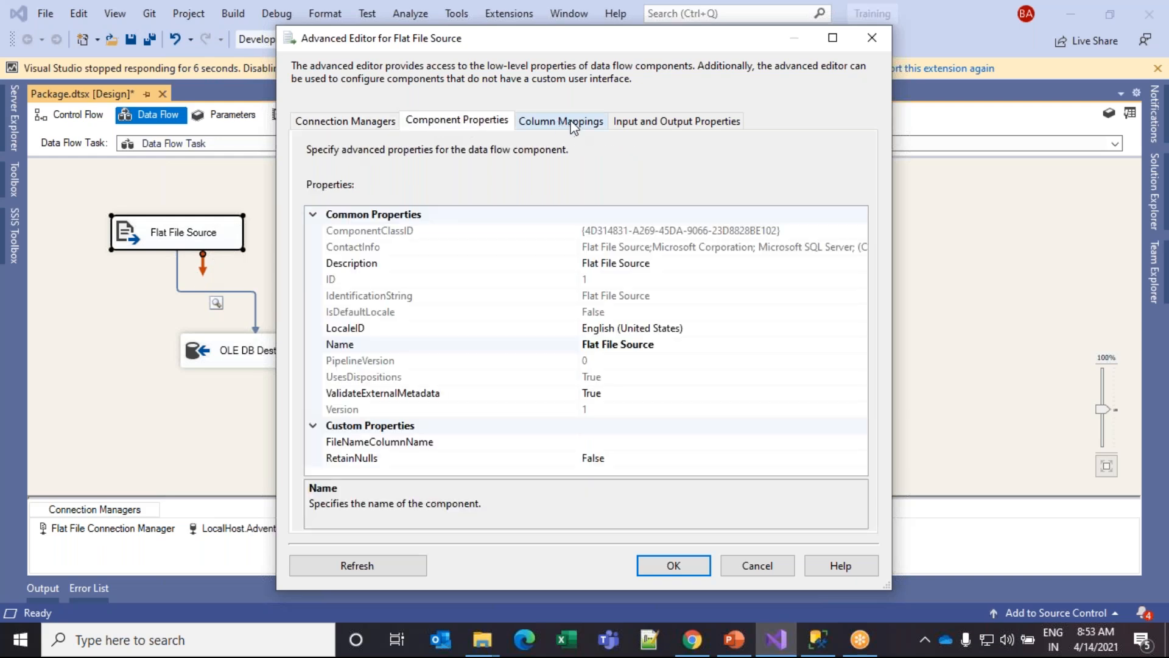
{"action": "left_click", "coordinate": [575, 122]}
{"action": "left_click", "coordinate": [636, 119]}
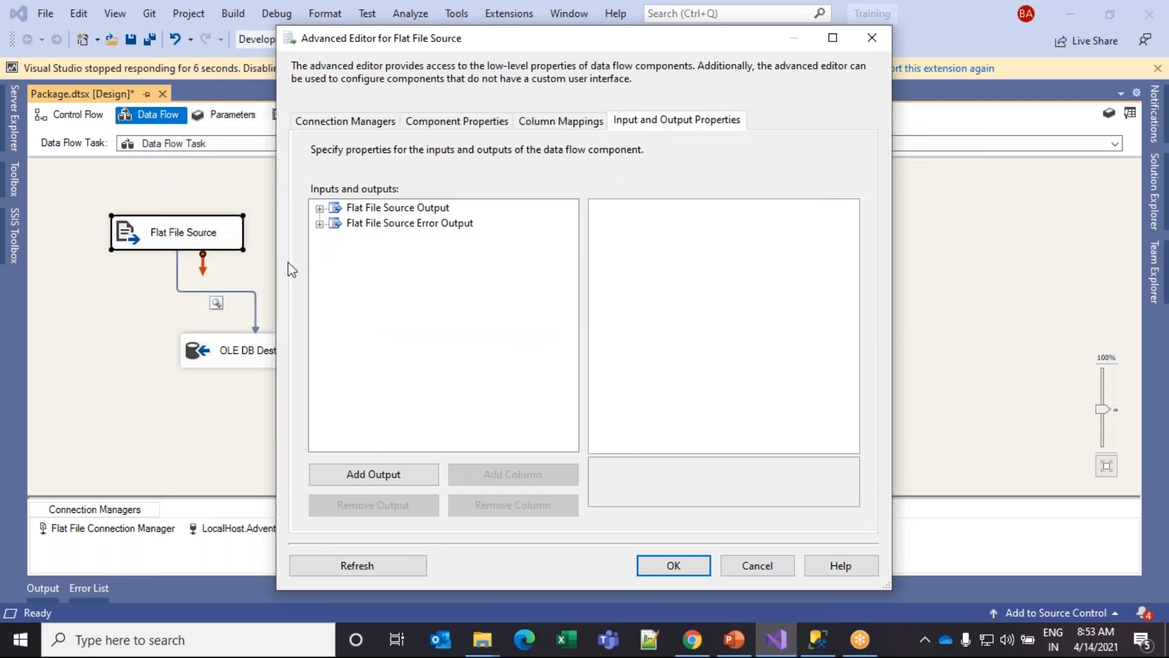
- Inspect the properties of the FirstName output column under Flat File Source Output, including the available data types
{"action": "left_click", "coordinate": [319, 208]}
{"action": "left_click", "coordinate": [335, 238]}
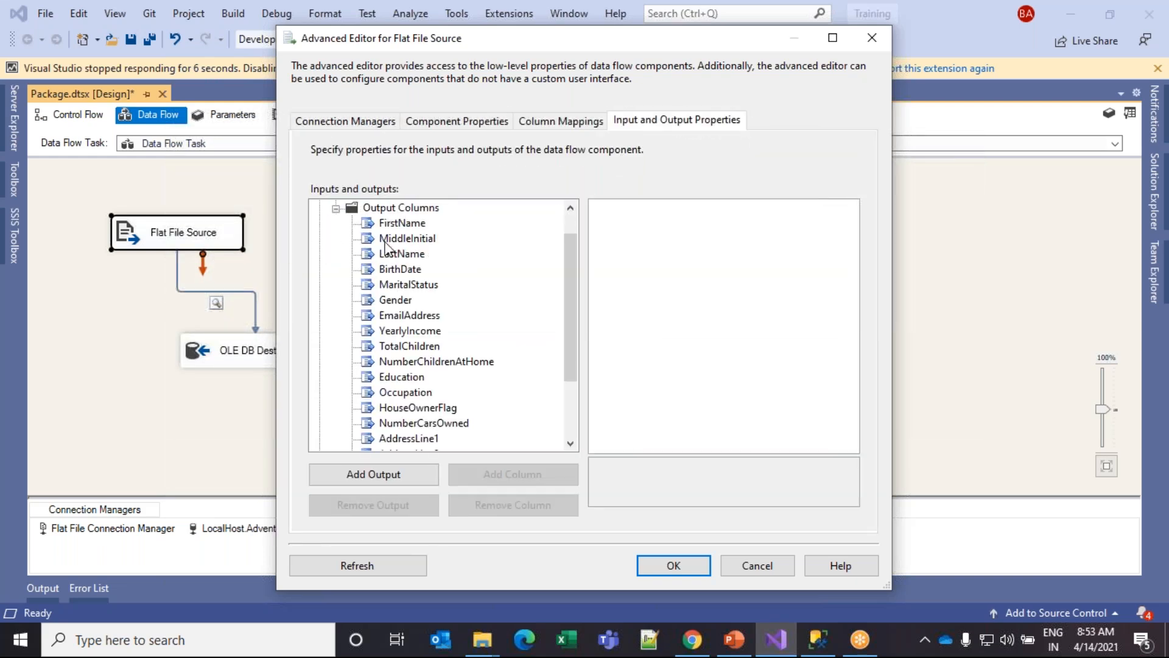
{"action": "left_click", "coordinate": [401, 208]}
{"action": "left_click", "coordinate": [404, 223]}
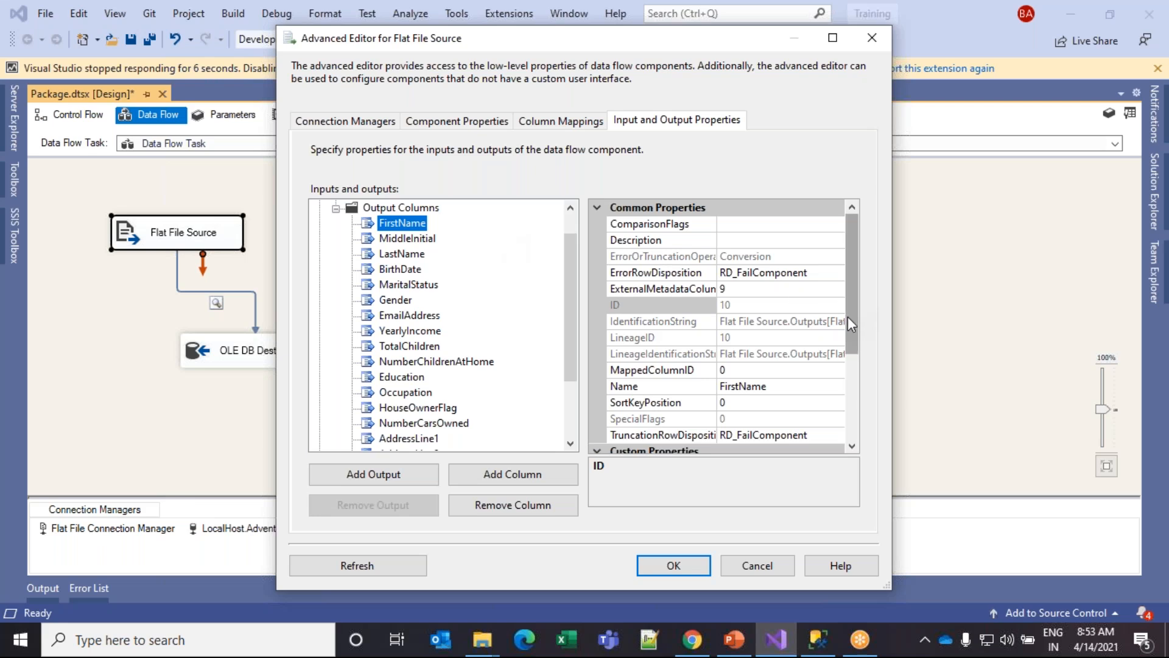
{"action": "scroll", "coordinate": [565, 265], "scroll_direction": "up", "scroll_amount": 1}
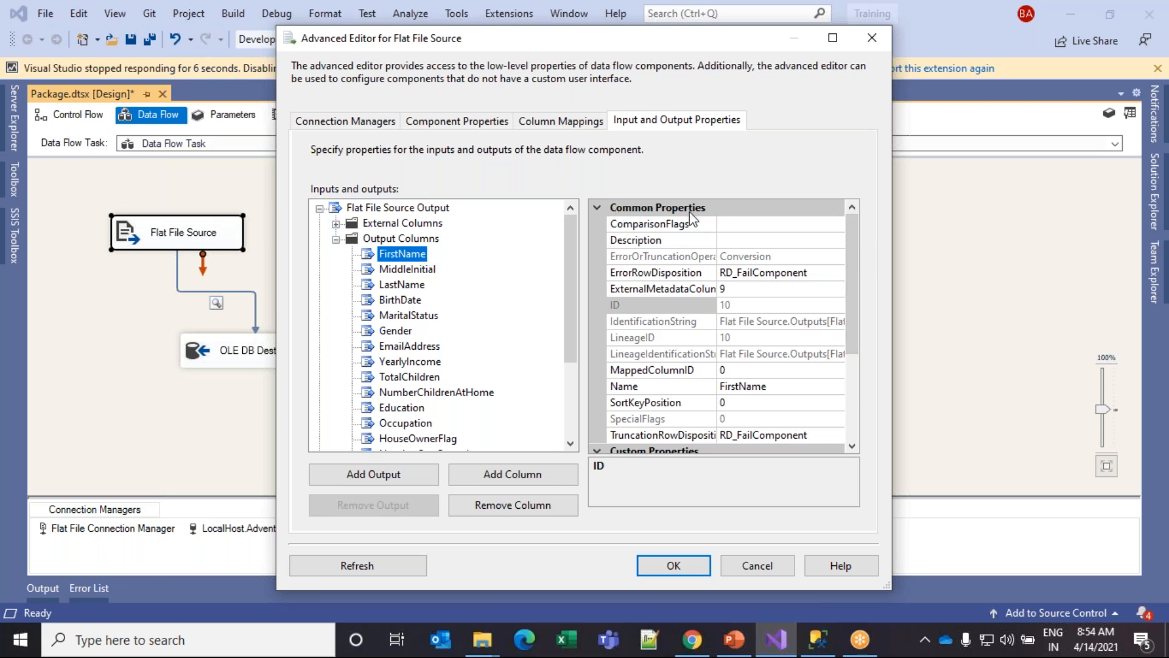
{"action": "left_click_drag", "start_coordinate": [850, 280], "coordinate": [856, 378]}
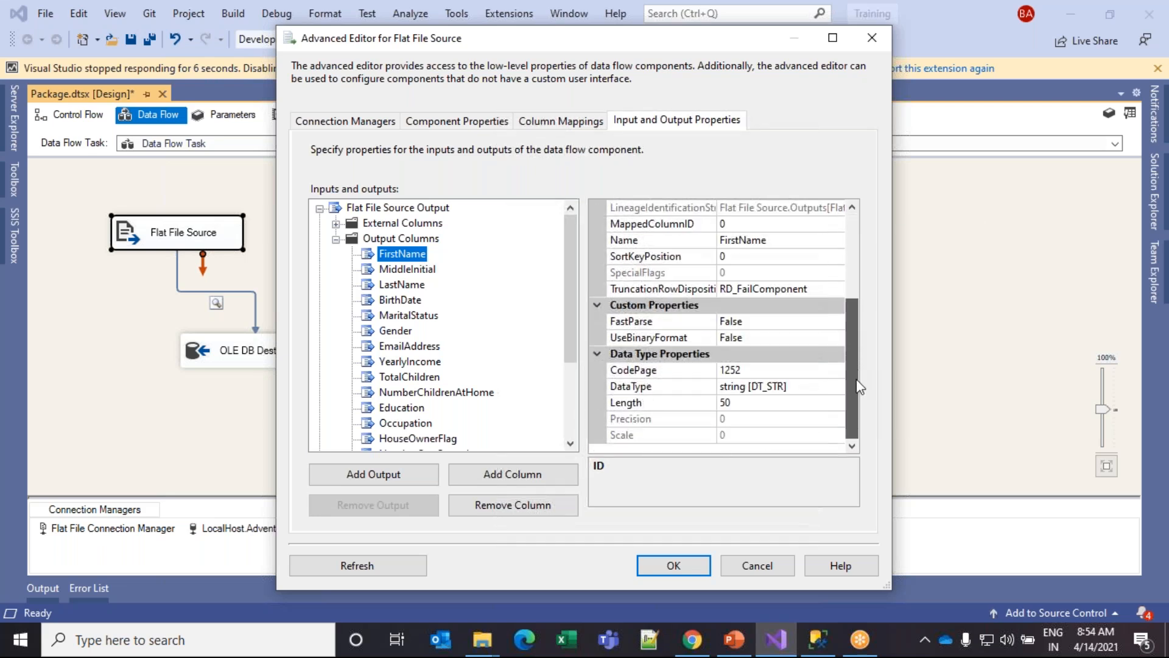
{"action": "left_click", "coordinate": [794, 386]}
{"action": "left_click", "coordinate": [802, 367]}
{"action": "left_click", "coordinate": [805, 383]}
{"action": "left_click", "coordinate": [838, 386]}
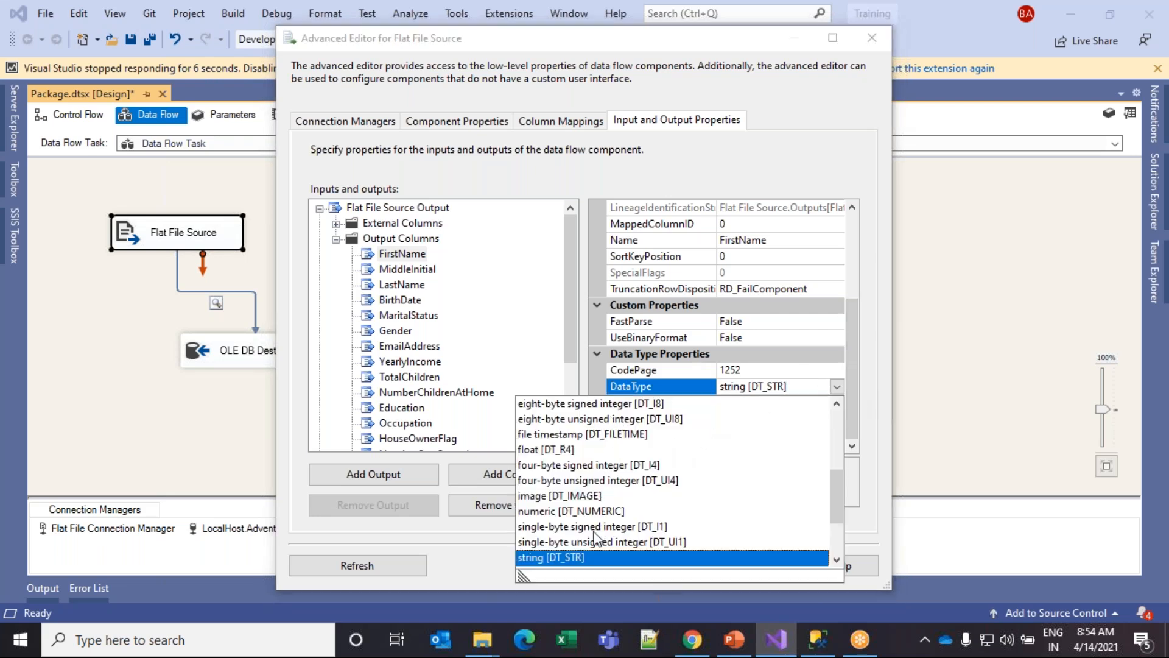
{"action": "left_click", "coordinate": [560, 376]}
- Try changing the FirstName output column's Length to values such as 1000 and cancel the advanced settings
{"action": "left_click", "coordinate": [740, 402]}
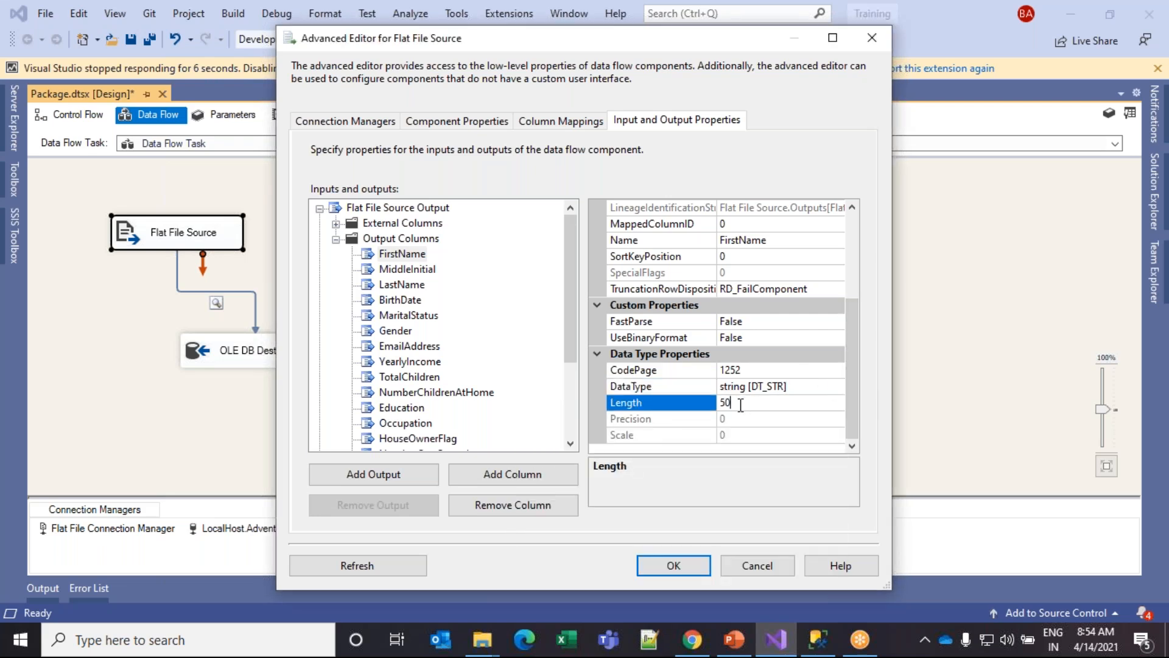
{"action": "double_click", "coordinate": [740, 402]}
{"action": "type", "text": "1000"}
{"action": "key", "text": "BackSpace"}
{"action": "key", "text": "BackSpace"}
{"action": "key", "text": "BackSpace"}
{"action": "key", "text": "BackSpace"}
{"action": "type", "text": "20"}
{"action": "key", "text": "BackSpace"}
{"action": "type", "text": "100"}
{"action": "left_click", "coordinate": [737, 557]}
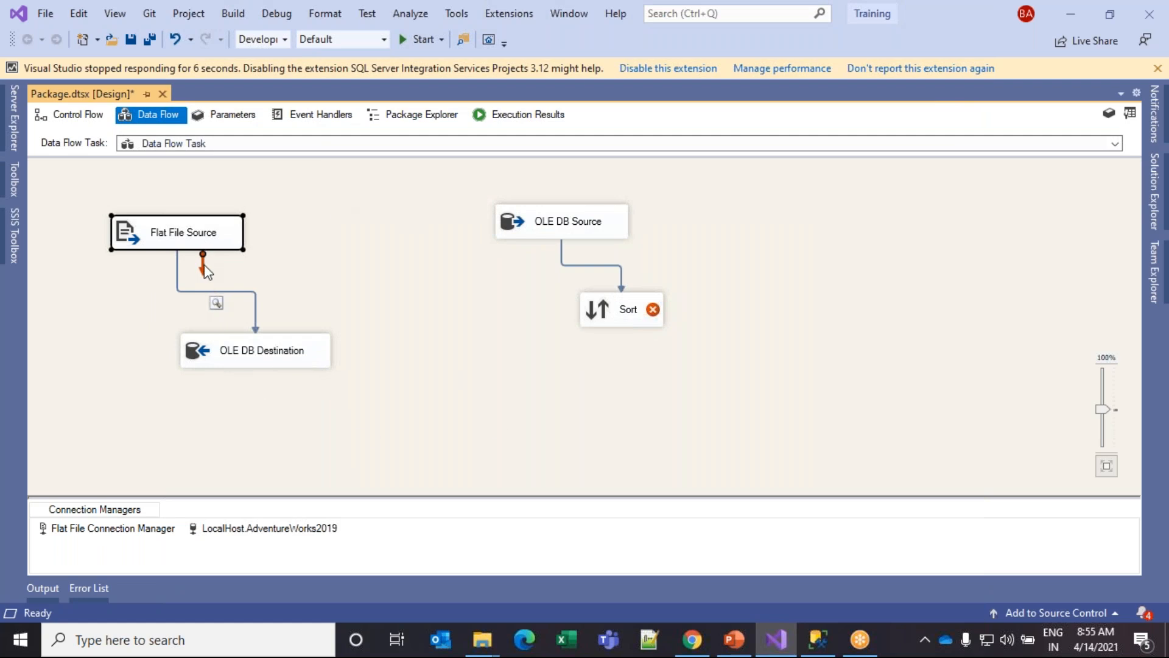
- Add another OLE DB Destination to the data flow beside the existing destination, without editing its properties
{"action": "left_click_drag", "start_coordinate": [204, 268], "coordinate": [247, 242]}
{"action": "left_click_drag", "start_coordinate": [247, 242], "coordinate": [300, 298]}
{"action": "left_click", "coordinate": [12, 238]}
{"action": "mouse_move", "coordinate": [265, 256]}
{"action": "left_mouse_down"}
{"action": "mouse_move", "coordinate": [269, 159]}
{"action": "mouse_move", "coordinate": [271, 451]}
{"action": "left_mouse_up"}
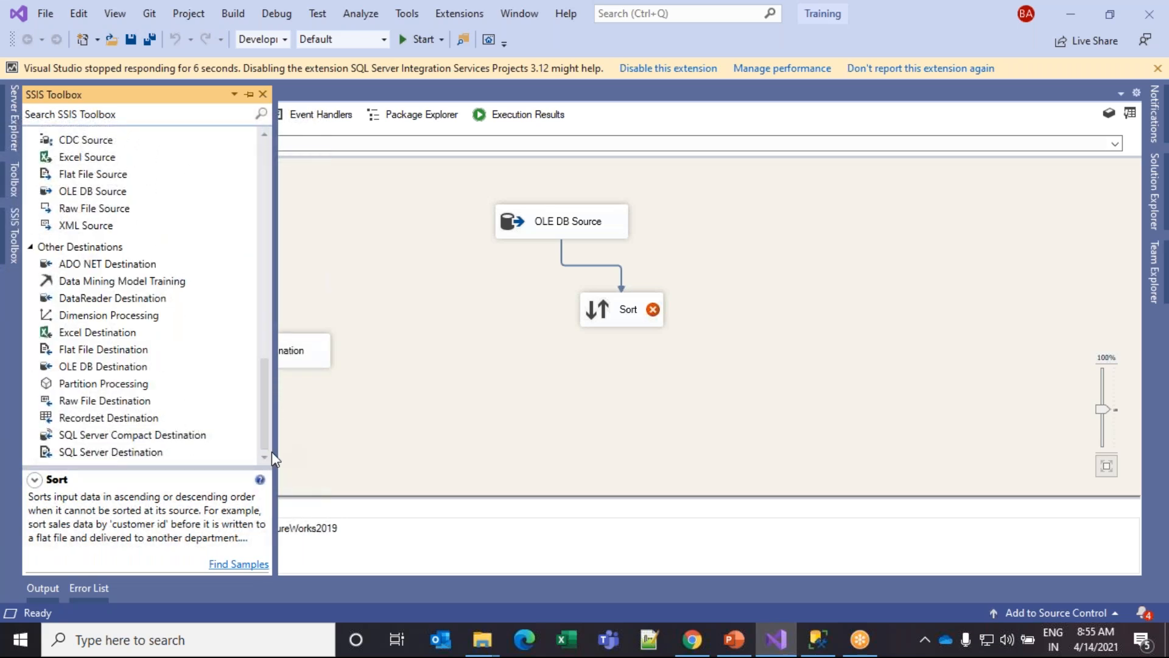
{"action": "left_click_drag", "start_coordinate": [103, 366], "coordinate": [425, 352]}
{"action": "double_click", "coordinate": [424, 352]}
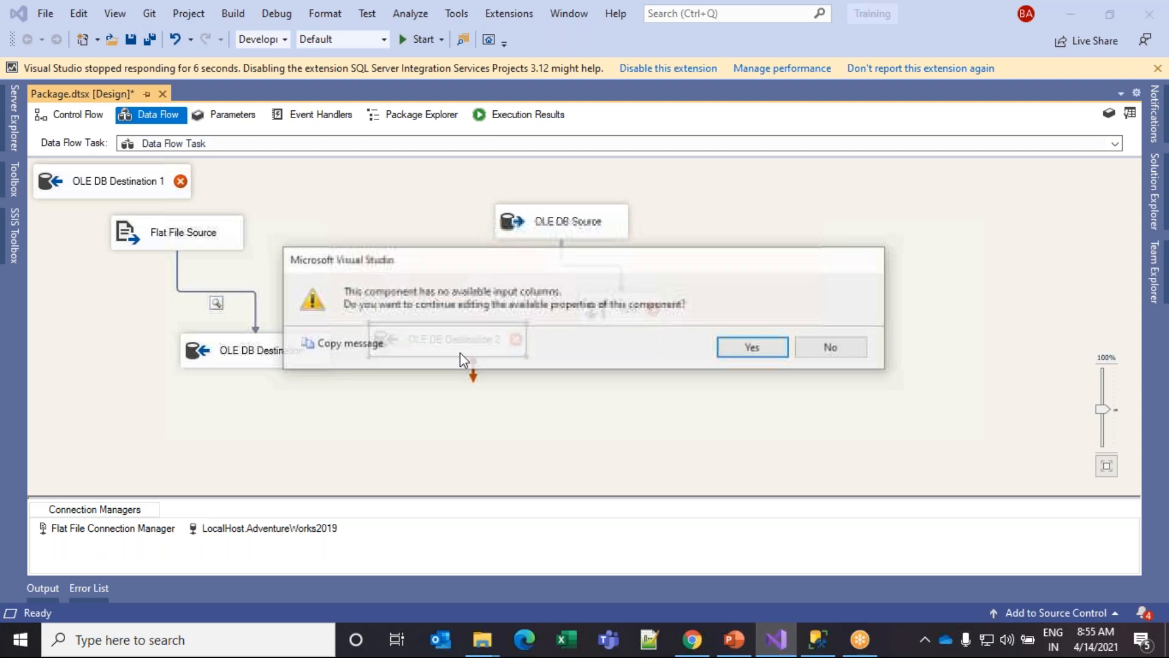
{"action": "left_click", "coordinate": [837, 352]}
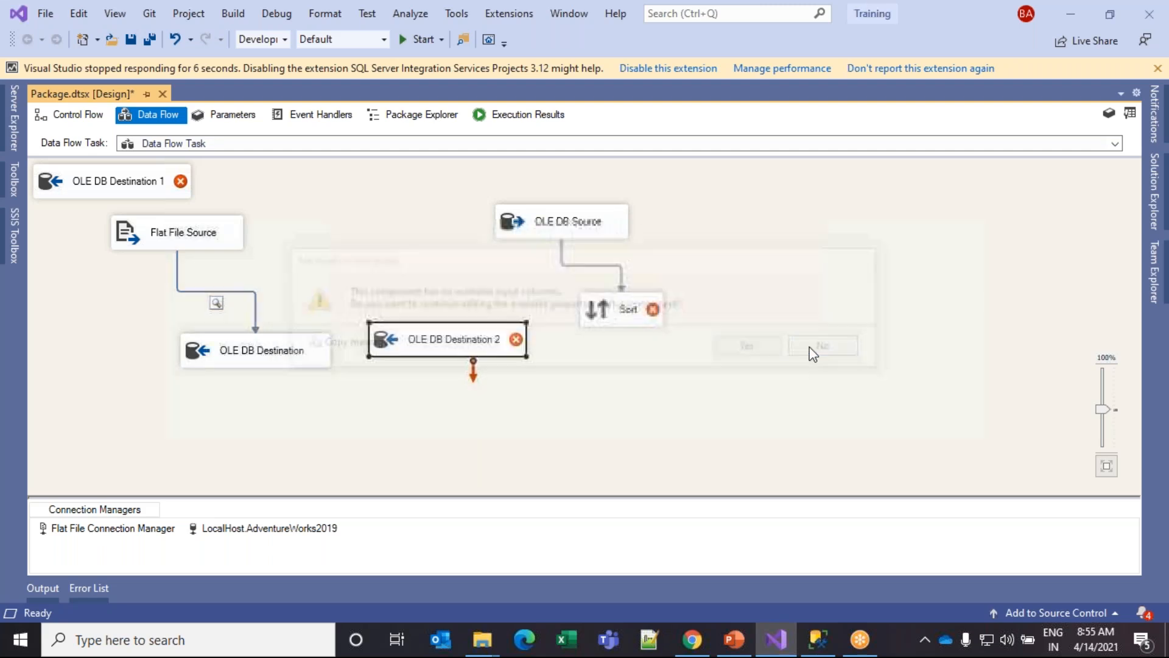
- Delete the surplus OLE DB Destination 1 above the Flat File Source
{"action": "left_click", "coordinate": [198, 243]}
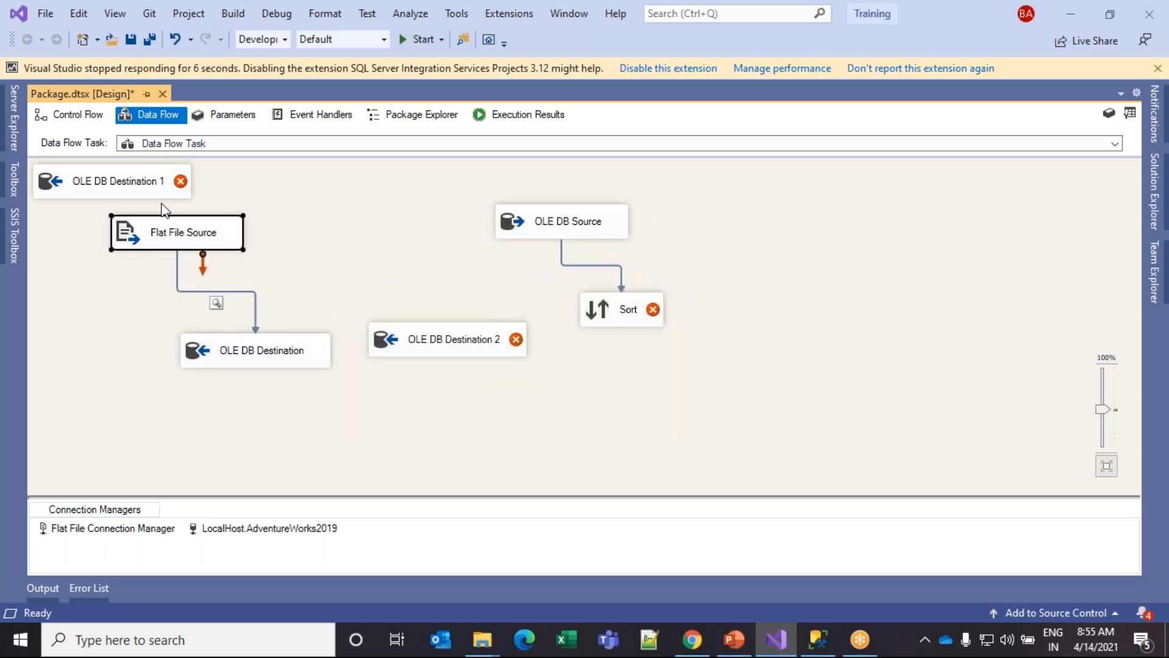
{"action": "left_click", "coordinate": [166, 183]}
{"action": "key", "text": "Delete"}
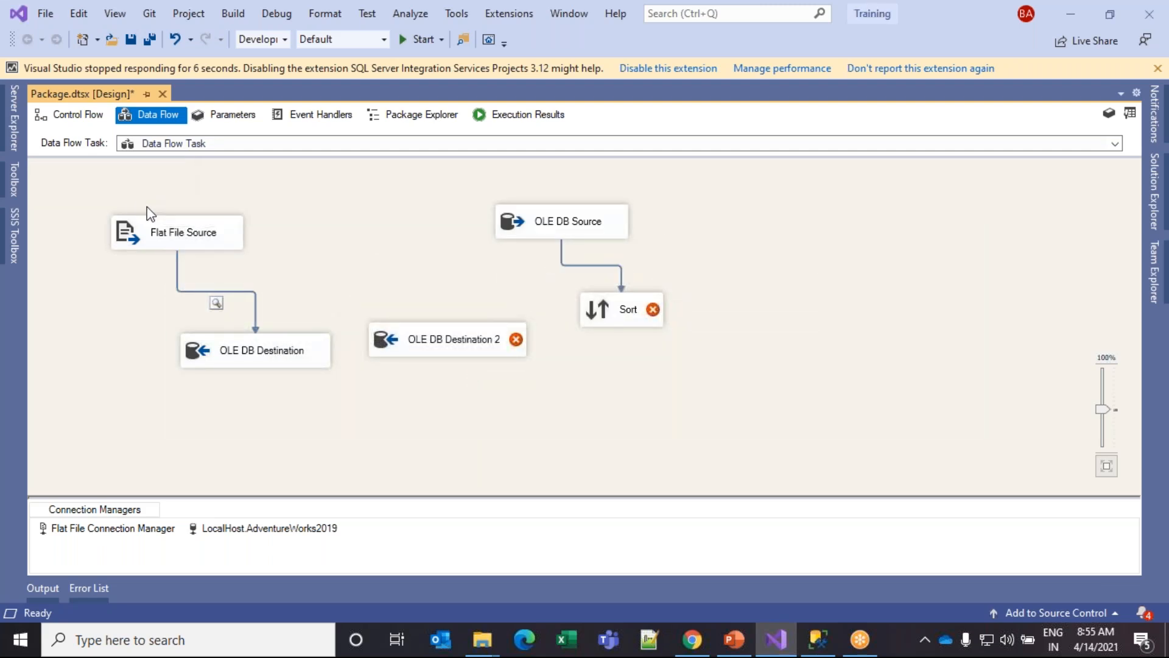
- Connect the Flat File Source's error output to OLE DB Destination 2, accepting Fail component for all columns' errors and truncations
{"action": "left_click", "coordinate": [237, 245]}
{"action": "left_click_drag", "start_coordinate": [203, 268], "coordinate": [477, 340]}
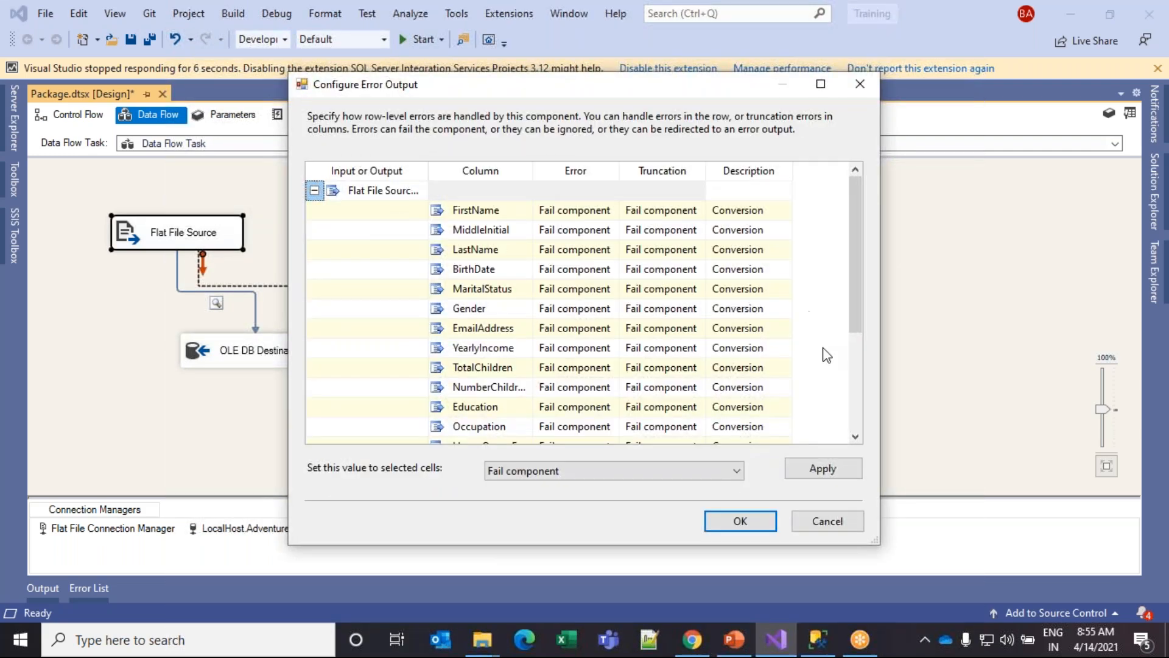
{"action": "left_click_drag", "start_coordinate": [853, 238], "coordinate": [865, 353]}
{"action": "left_click", "coordinate": [735, 522]}
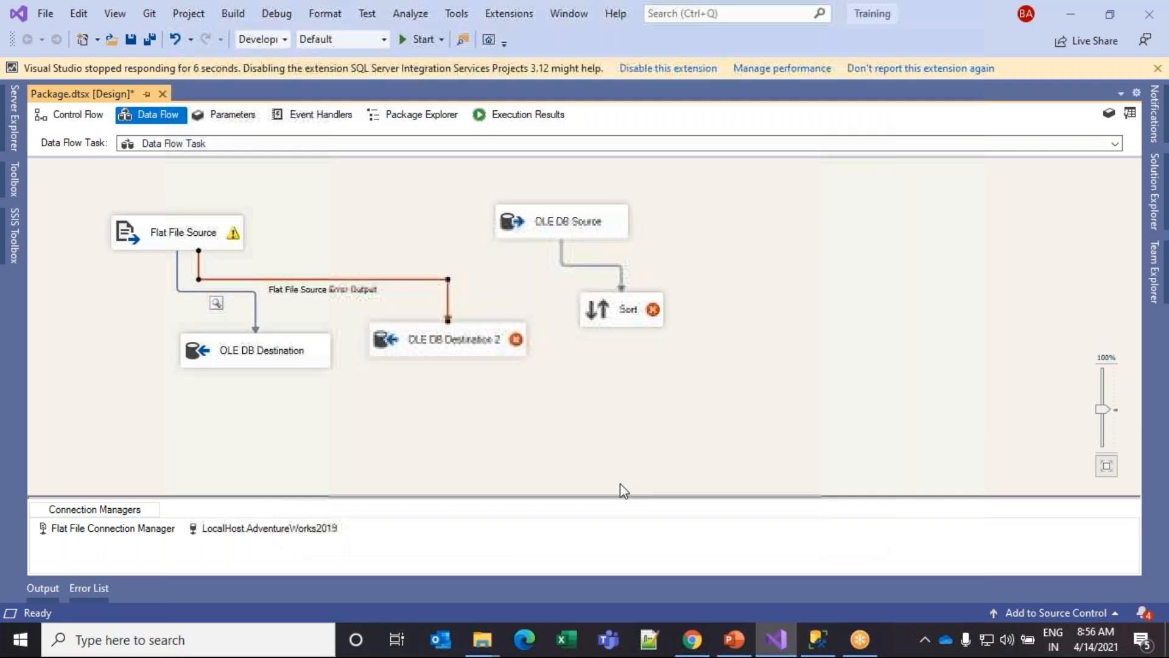
- Create a new table named errorTraining as the target of OLE DB Destination 2, keeping the proposed error columns
{"action": "double_click", "coordinate": [488, 338]}
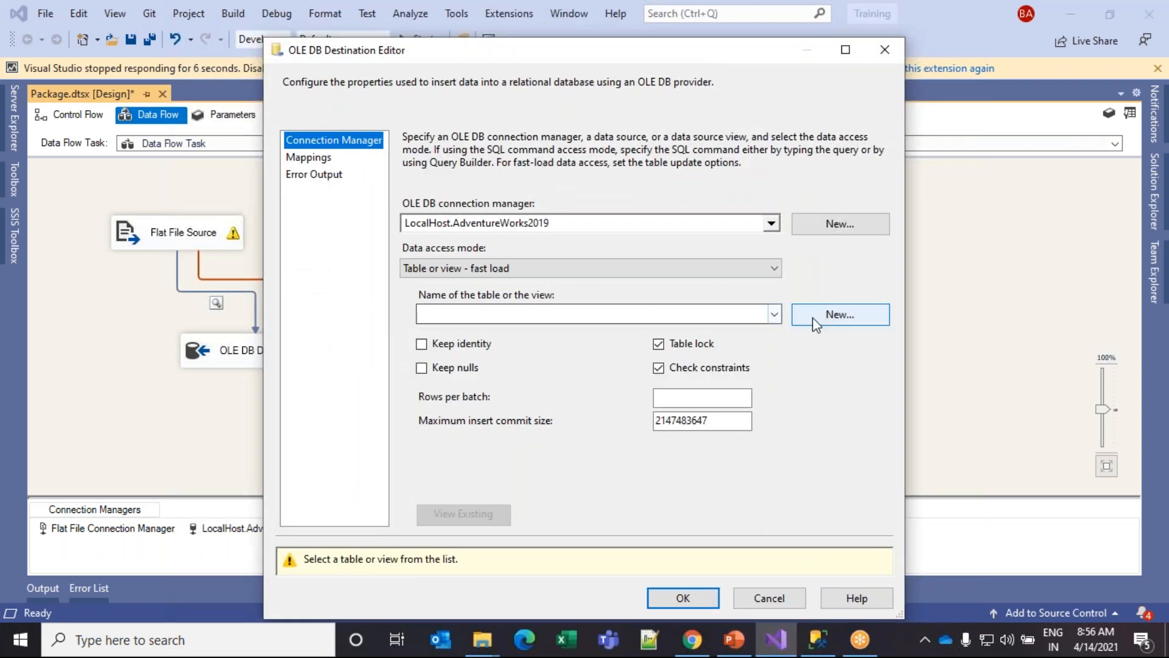
{"action": "left_click", "coordinate": [814, 323]}
{"action": "left_click", "coordinate": [464, 231]}
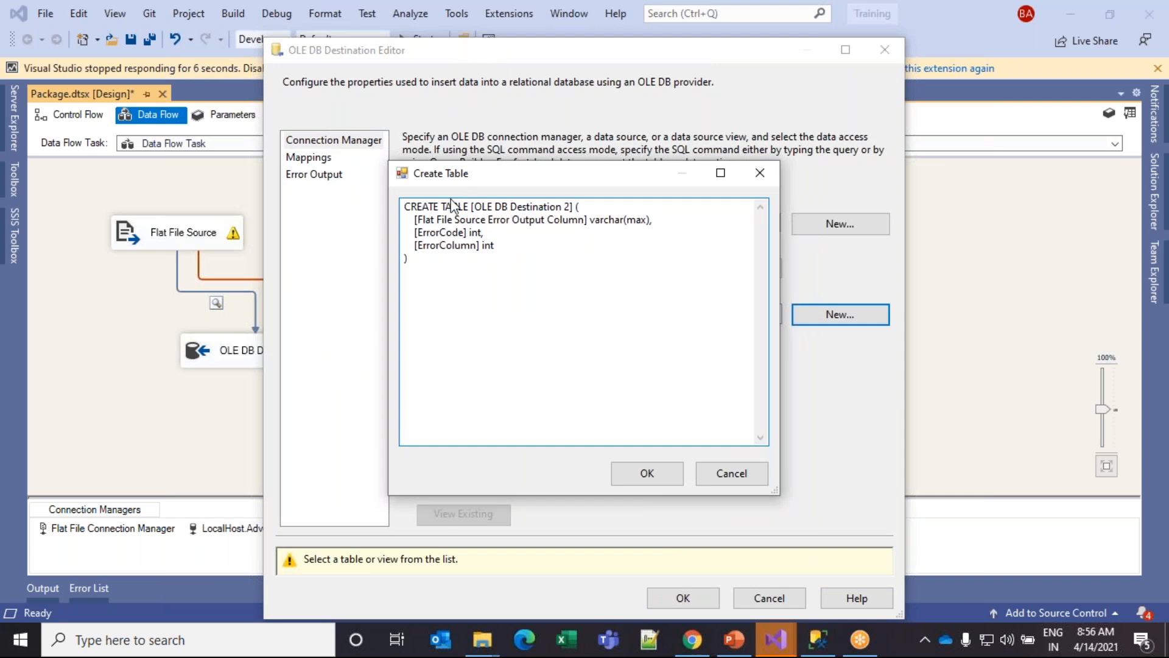
{"action": "left_click", "coordinate": [485, 232]}
{"action": "left_click_drag", "start_coordinate": [415, 219], "coordinate": [494, 240]}
{"action": "left_click_drag", "start_coordinate": [410, 220], "coordinate": [604, 218]}
{"action": "left_click_drag", "start_coordinate": [419, 241], "coordinate": [571, 203]}
{"action": "left_click", "coordinate": [506, 233]}
{"action": "type", "text": "error"}
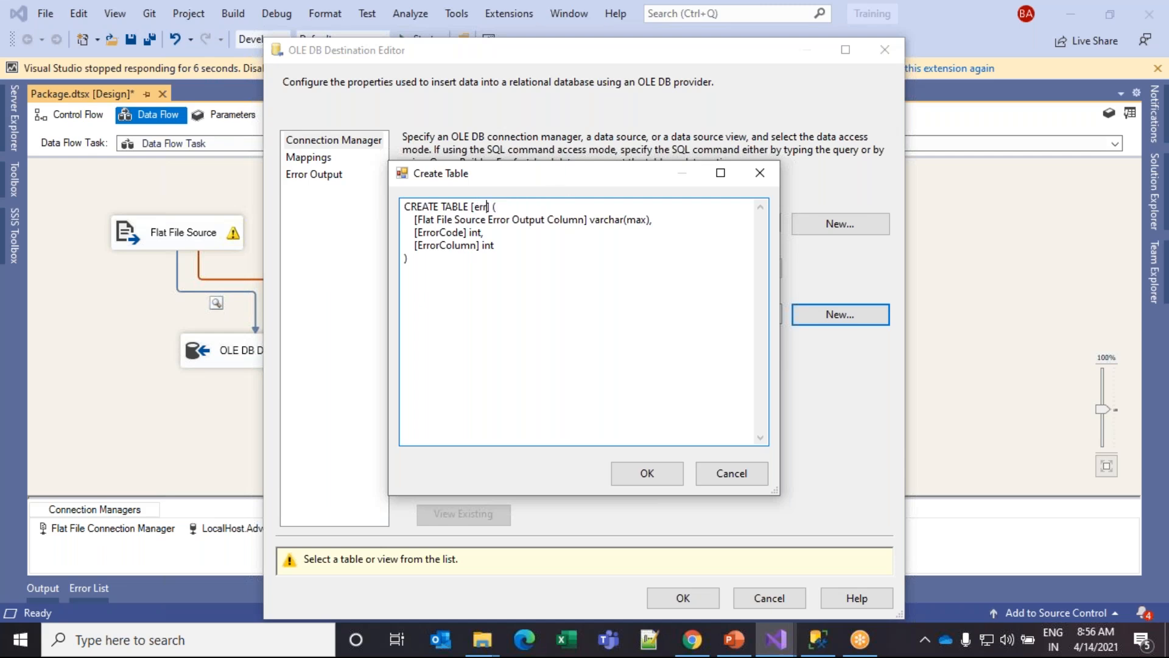
{"action": "type", "text": "Training"}
{"action": "left_click", "coordinate": [619, 476]}
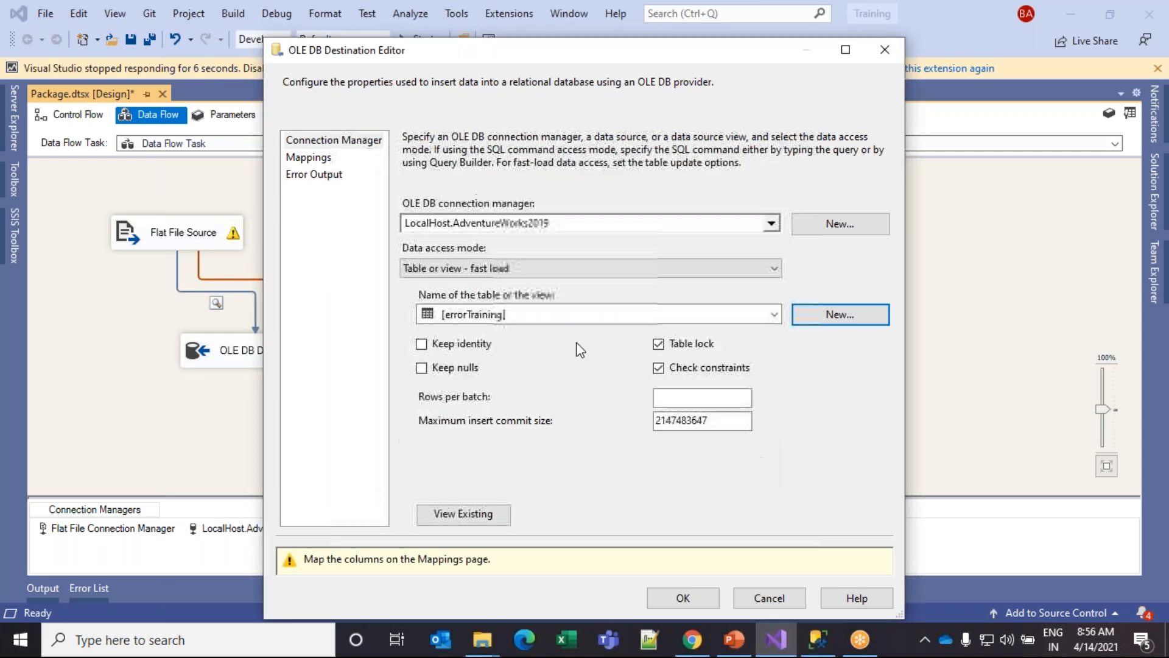
- Preview the errorTraining table's existing data, then map the error output columns to it and accept the destination settings
{"action": "left_click", "coordinate": [471, 515]}
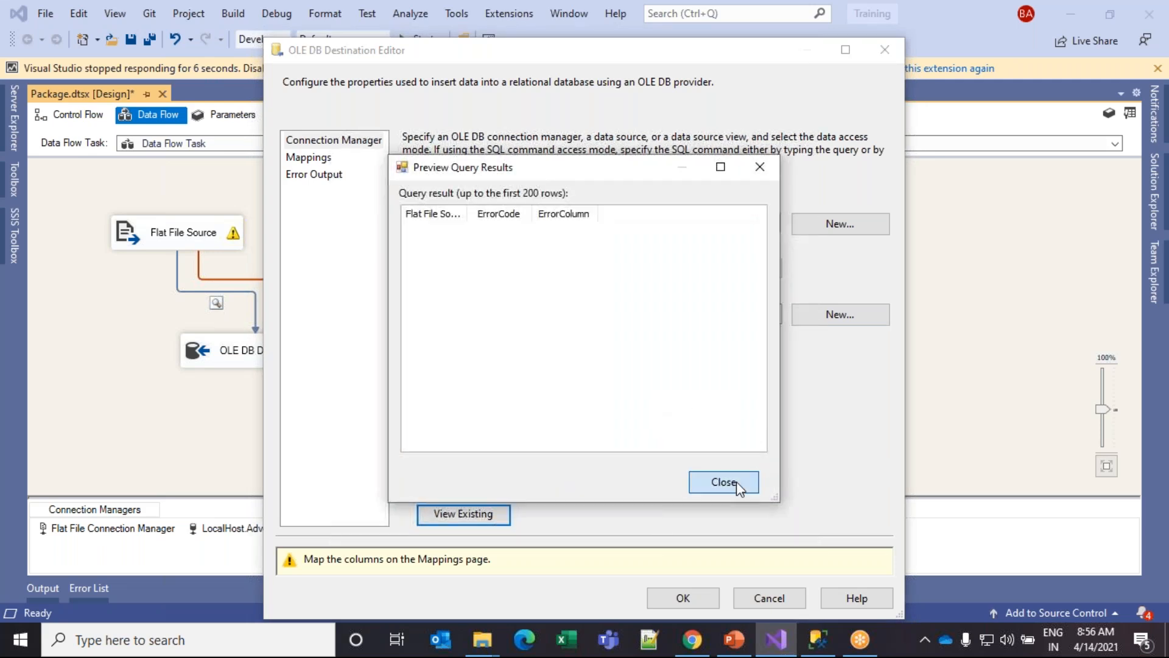
{"action": "left_click", "coordinate": [736, 481]}
{"action": "left_click", "coordinate": [366, 157]}
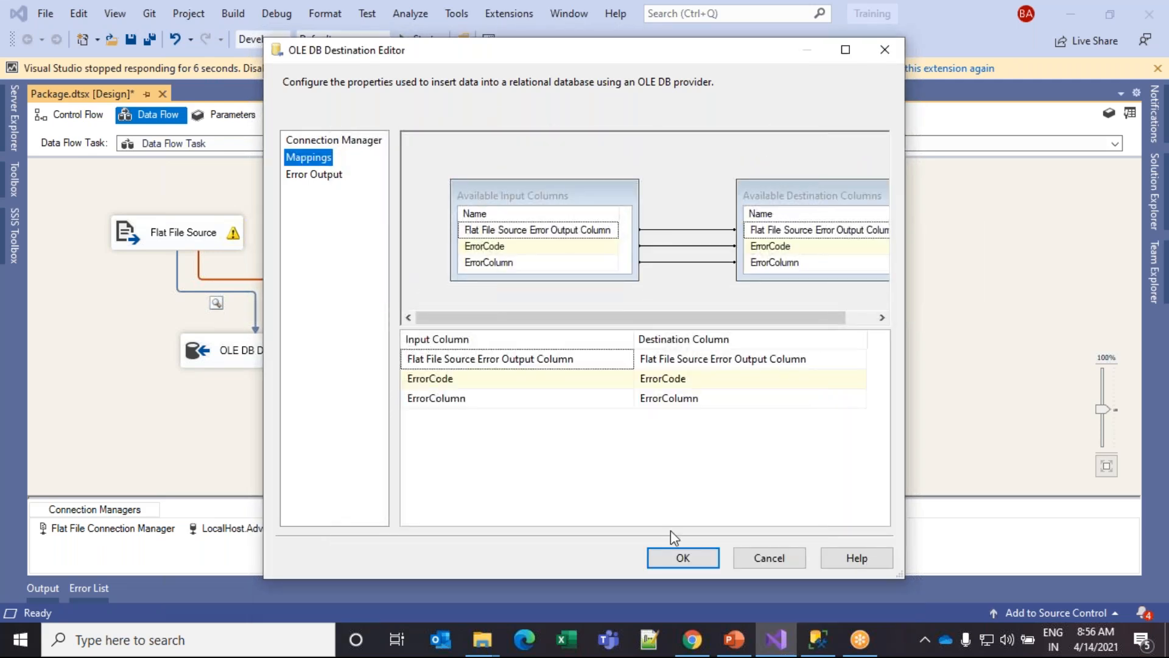
{"action": "left_click", "coordinate": [678, 557]}
- Rearrange OLE DB Destination and OLE DB Destination 2 so they sit apart on either side below the Flat File Source
{"action": "mouse_move", "coordinate": [234, 237]}
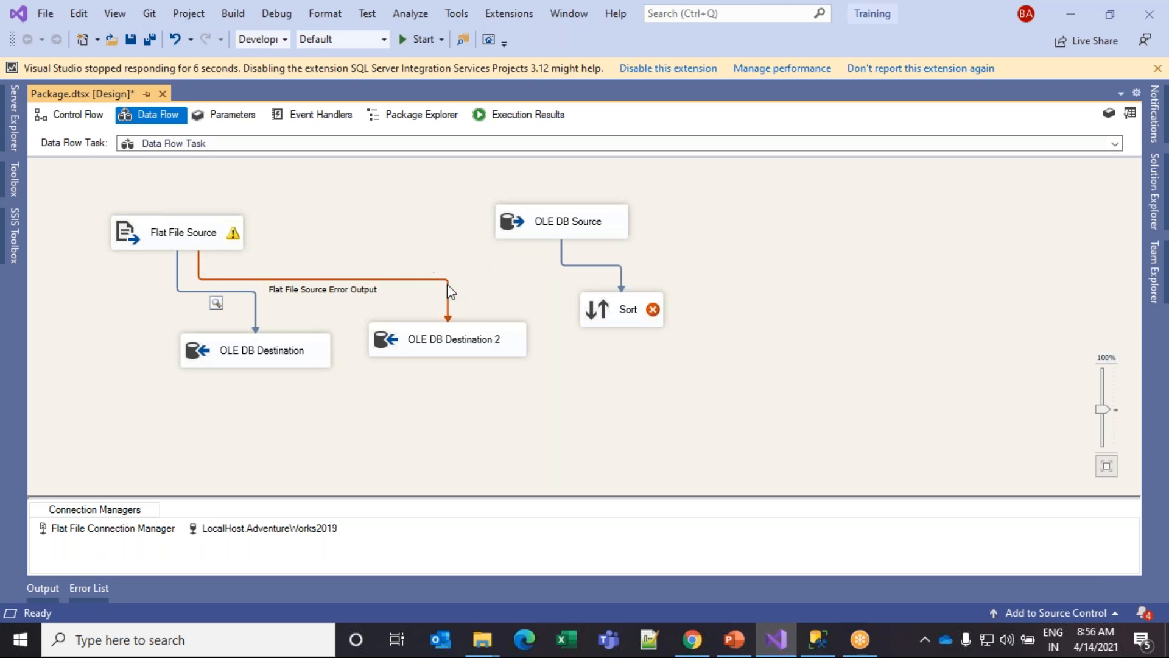
{"action": "left_click", "coordinate": [458, 344]}
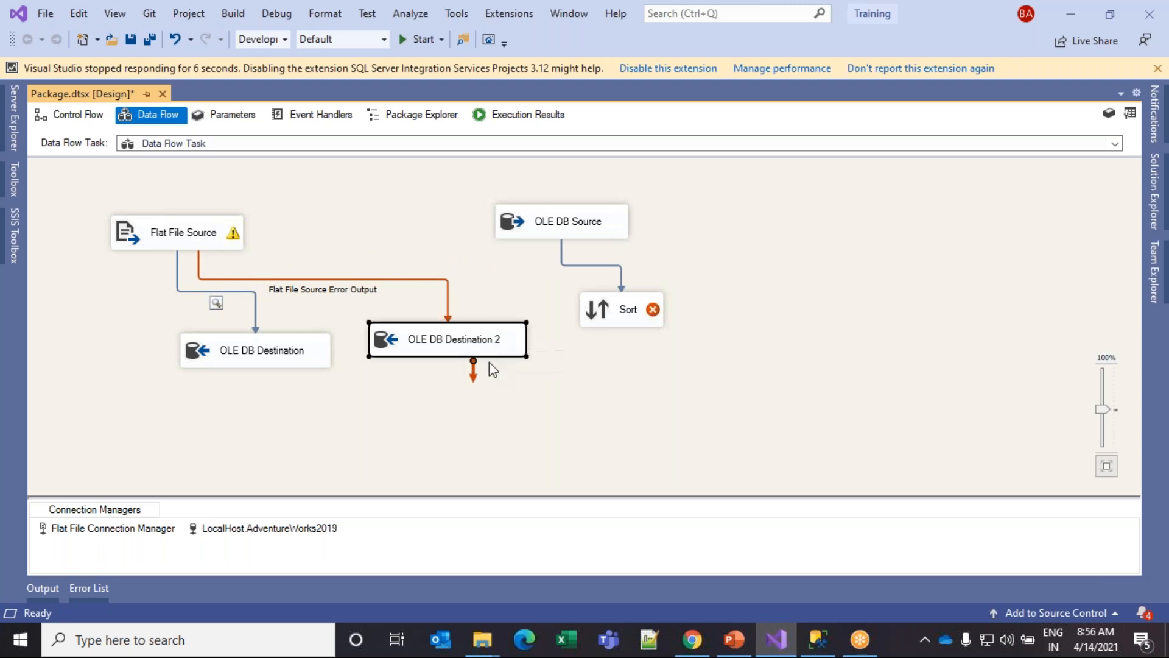
{"action": "left_click_drag", "start_coordinate": [281, 353], "coordinate": [163, 364]}
{"action": "left_click_drag", "start_coordinate": [465, 350], "coordinate": [386, 364]}
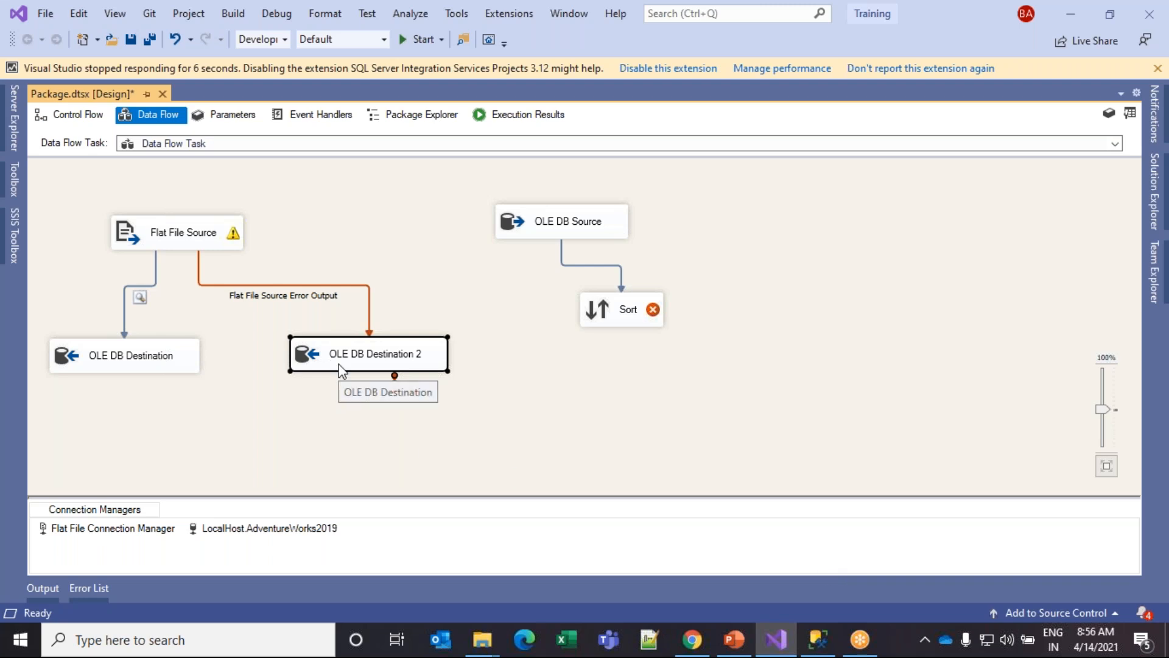
- Set the Flat File Source's error handling for the FirstName column to Redirect row and accept the change
{"action": "double_click", "coordinate": [217, 240]}
{"action": "left_click", "coordinate": [329, 175]}
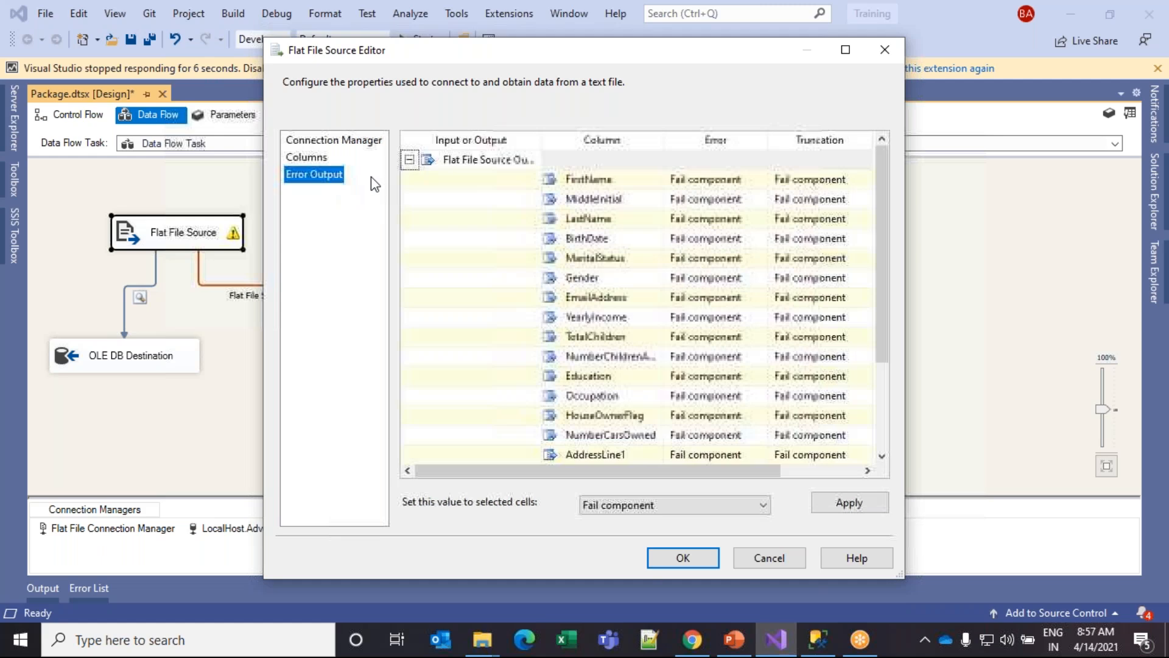
{"action": "left_click", "coordinate": [722, 179]}
{"action": "left_click", "coordinate": [760, 180]}
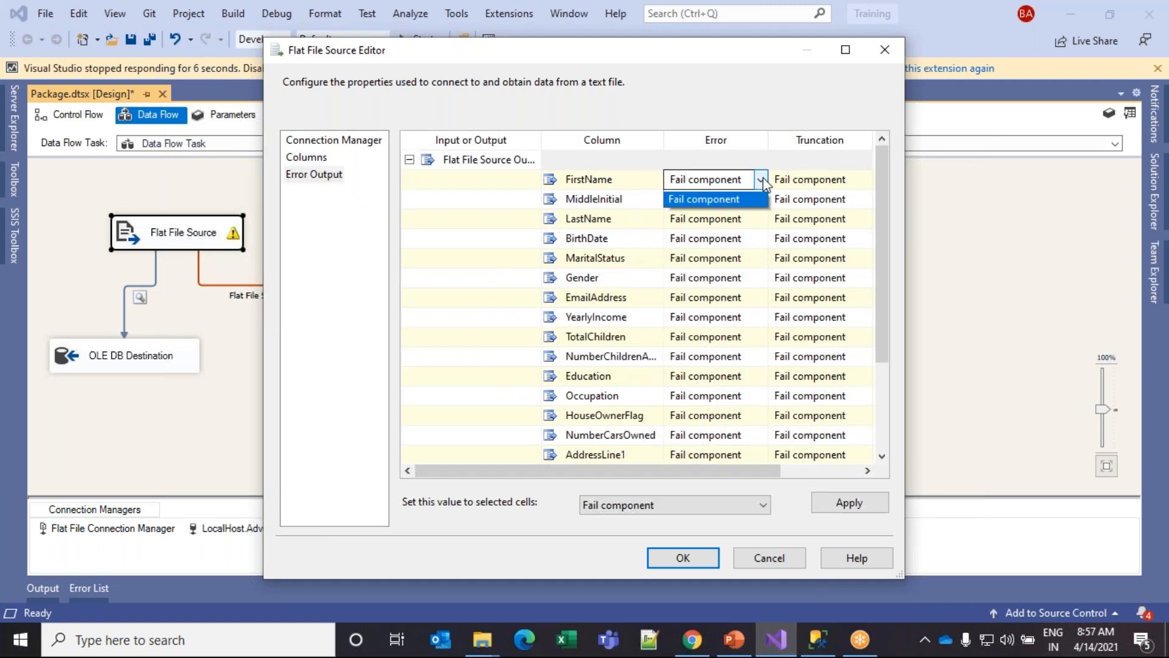
{"action": "left_click", "coordinate": [720, 215]}
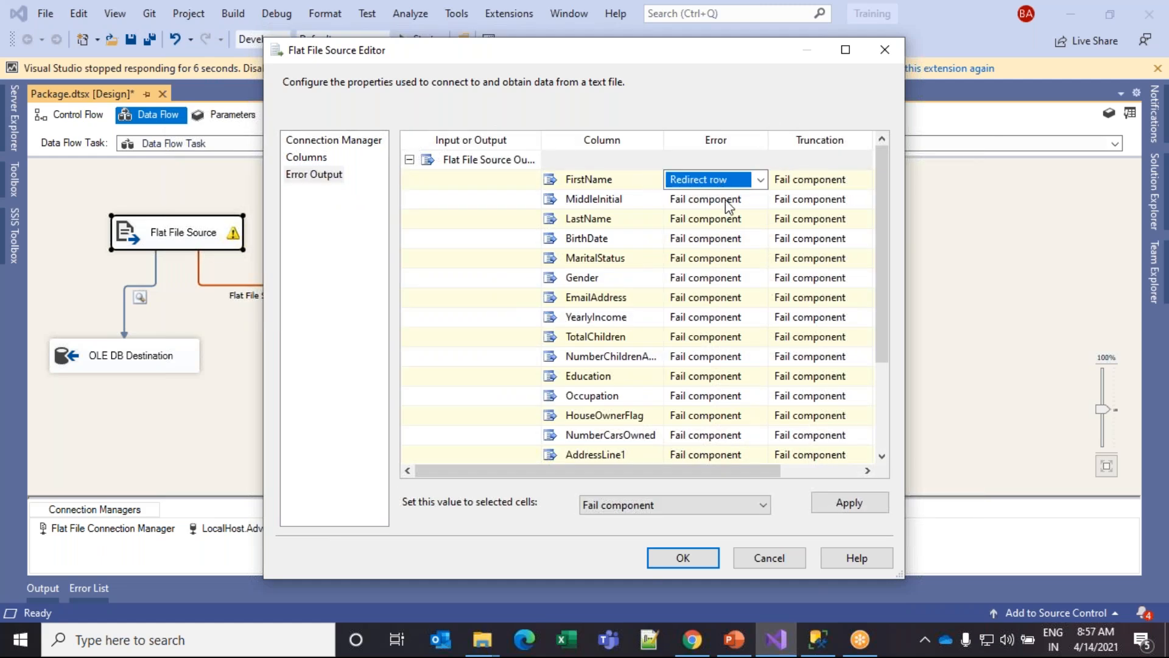
{"action": "left_click", "coordinate": [702, 564]}
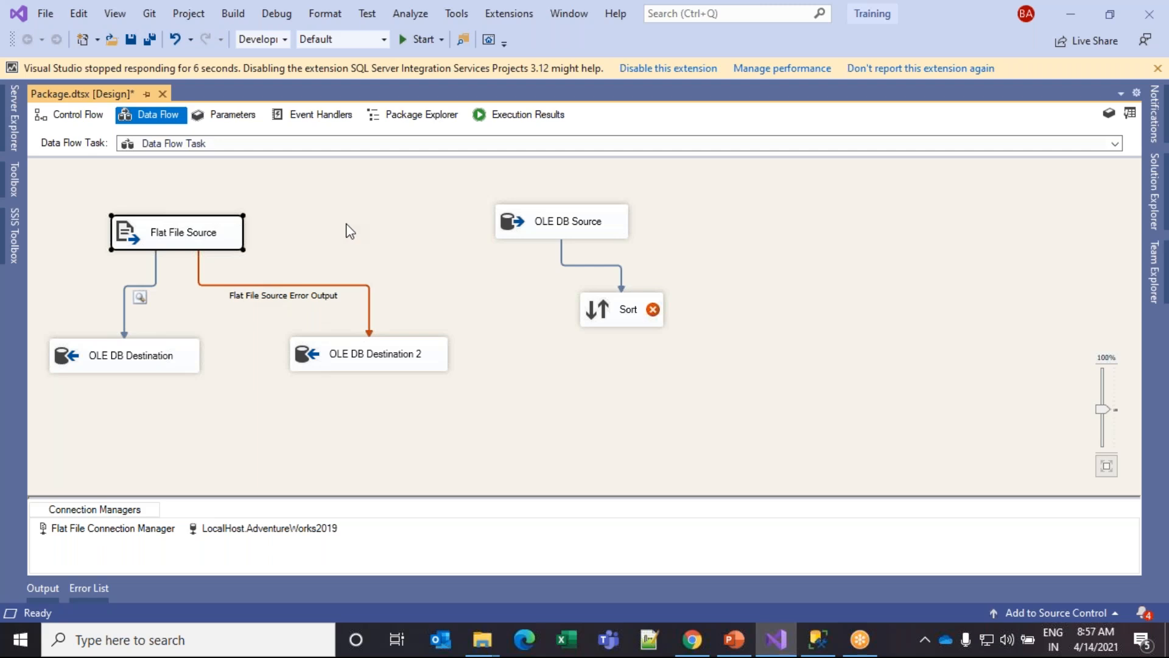
{"action": "left_click", "coordinate": [14, 237]}
{"action": "left_click_drag", "start_coordinate": [265, 359], "coordinate": [299, 177]}
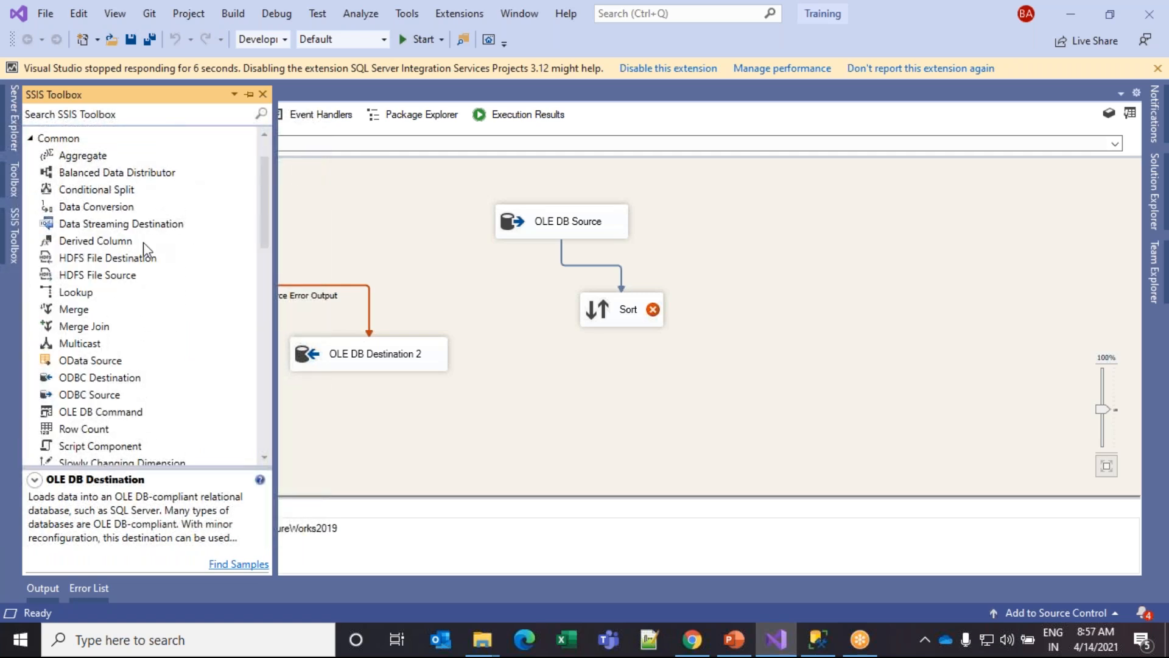
{"action": "left_click", "coordinate": [463, 302]}
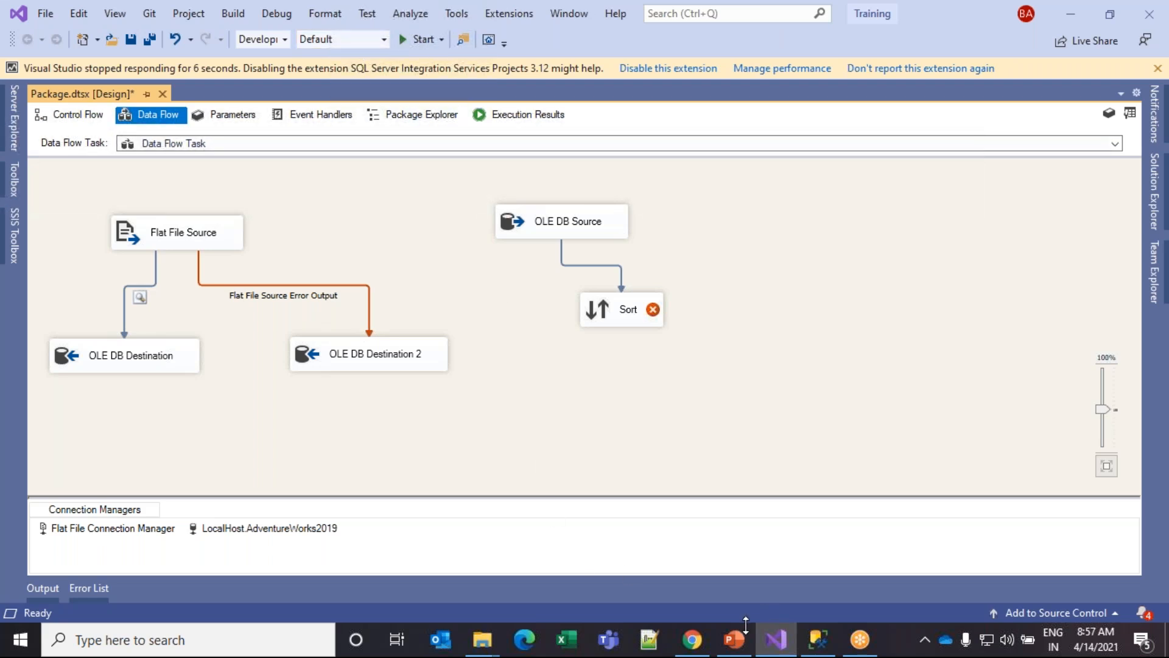
{"action": "mouse_move", "coordinate": [743, 639]}
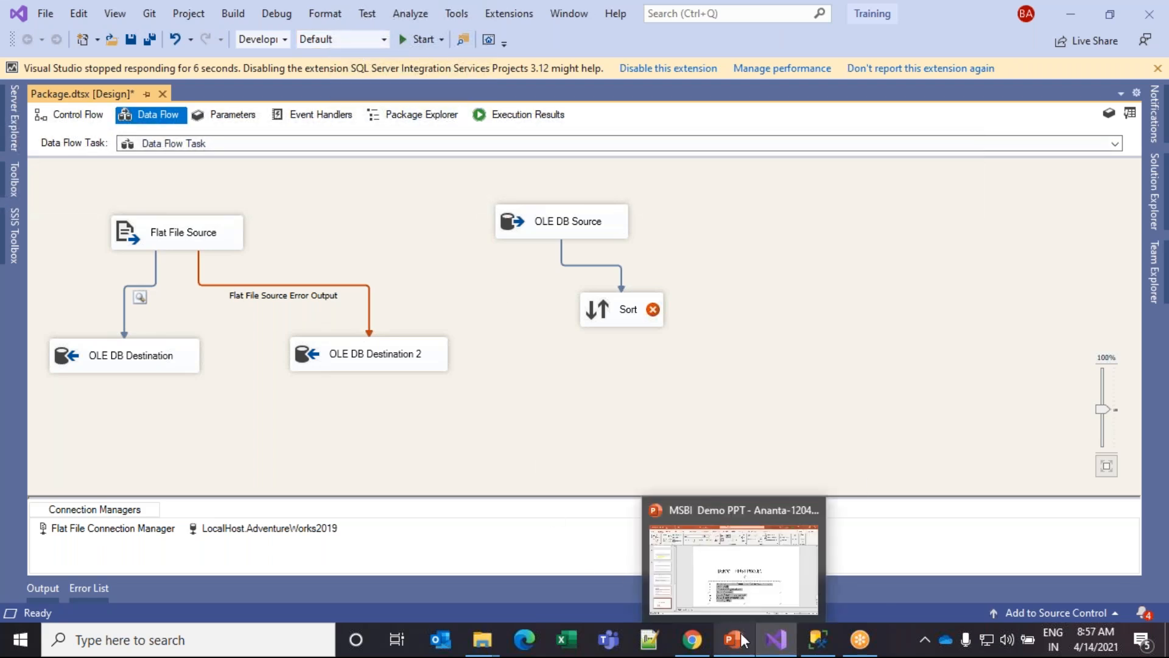
{"action": "left_click", "coordinate": [739, 604]}
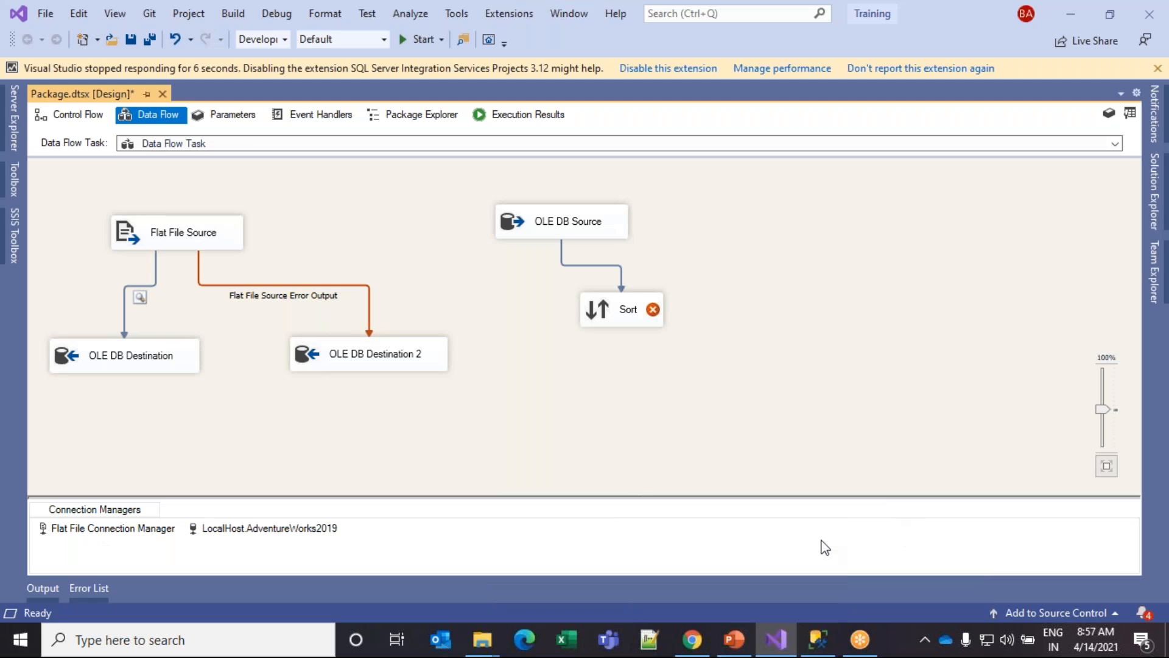
{"action": "mouse_move", "coordinate": [853, 640]}
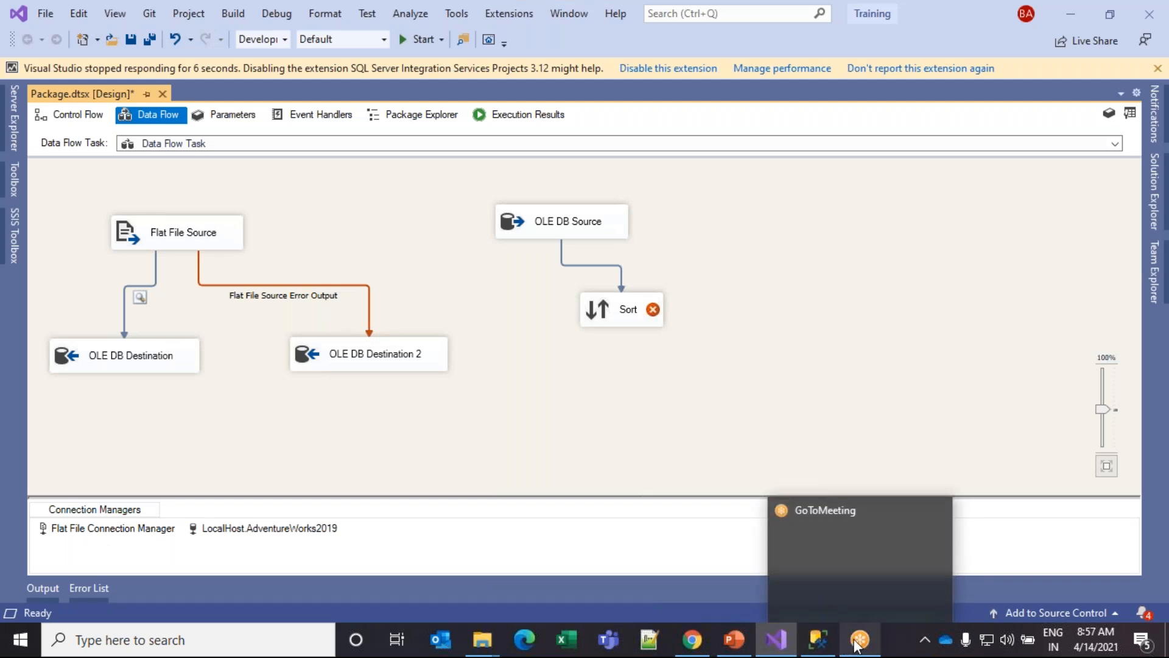
{"action": "left_click", "coordinate": [876, 559]}
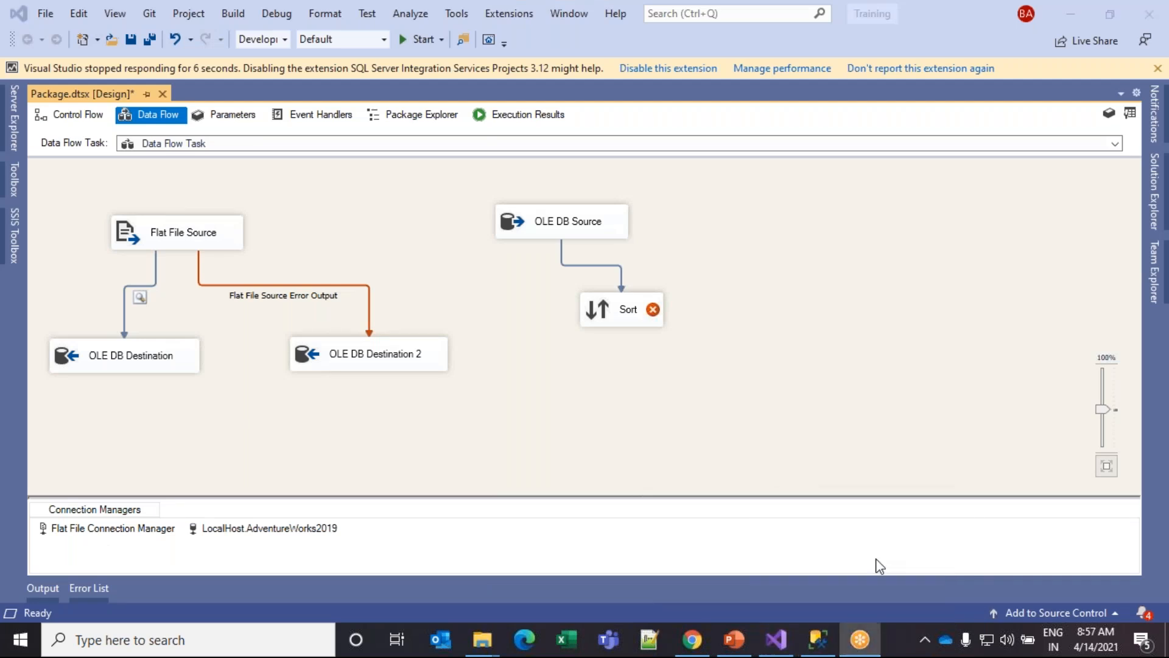